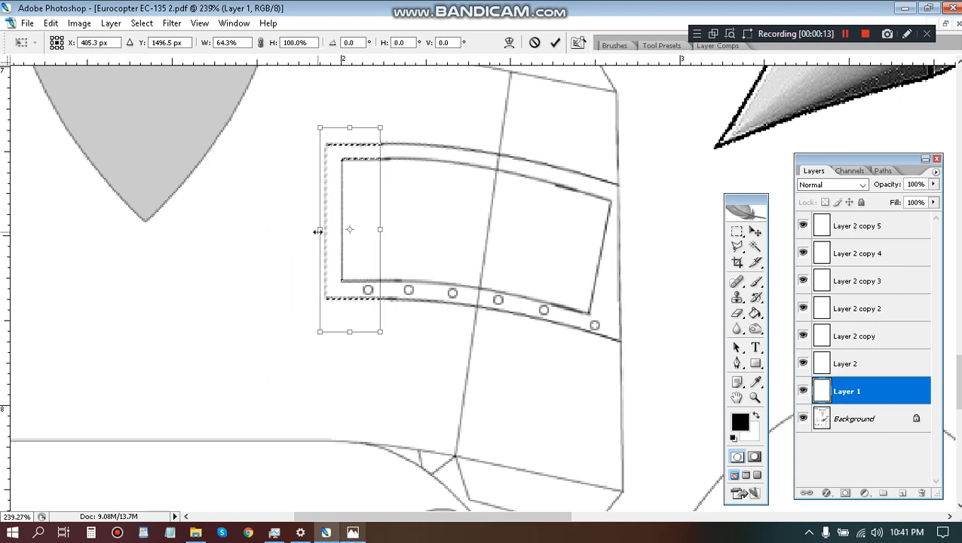
Apply the 64.3% width scaling to the selected left end of the window frame and move that end inward to shorten the frame.
key(Return)
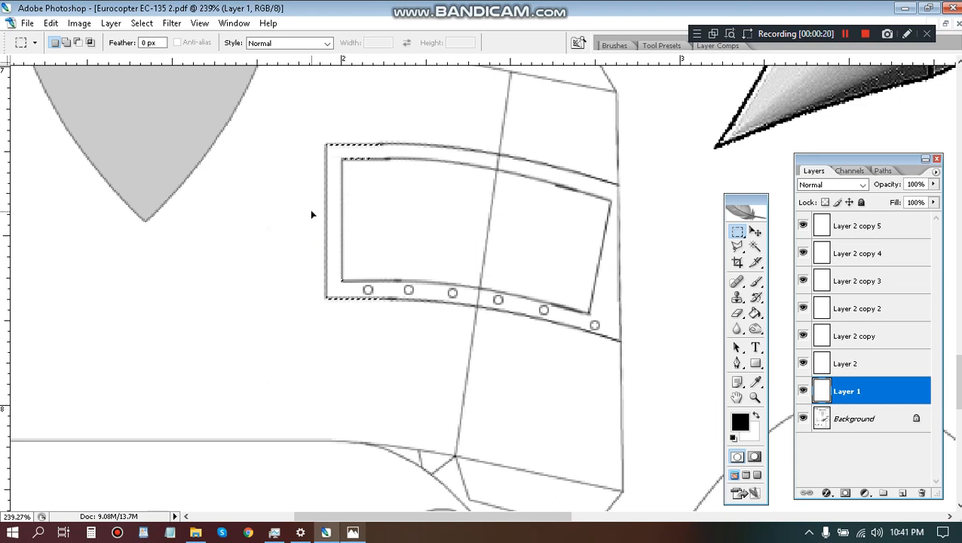
key(ctrl+d)
drag(314, 127, 361, 328)
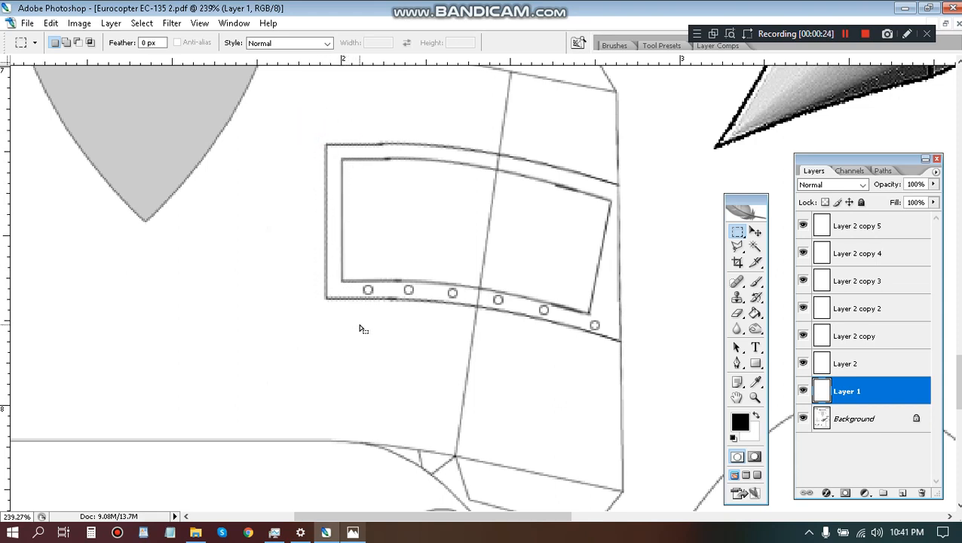
key(v)
key(Right)
key(Right)
key(Right)
key(Right)
key(Right)
key(Right)
key(Right)
key(Right)
key(Right)
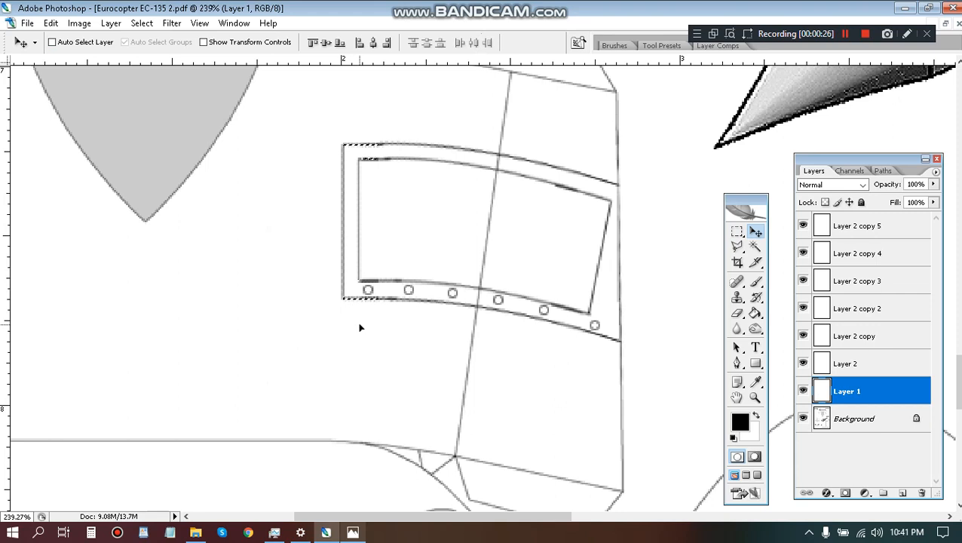
key(Right)
key(Right)
key(Right)
key(Right)
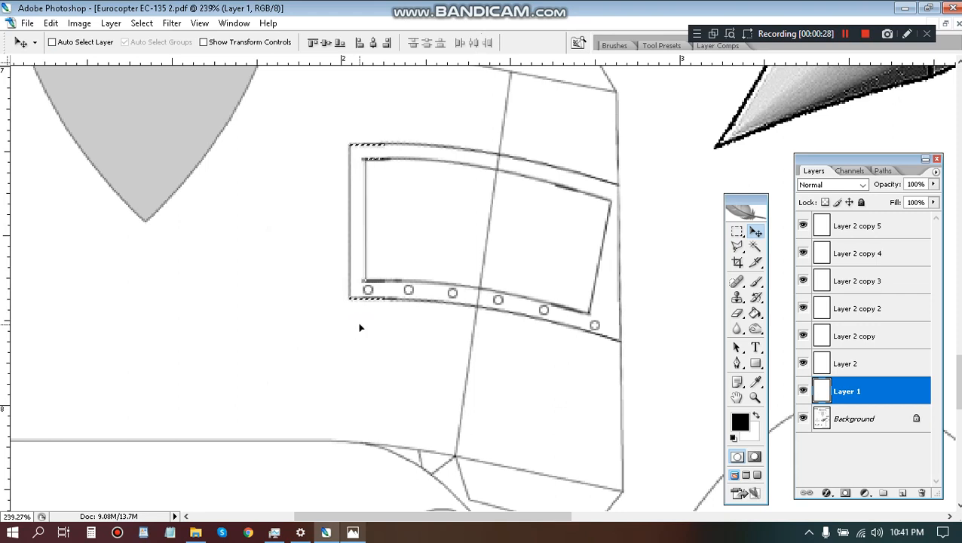
key(Left)
key(Left)
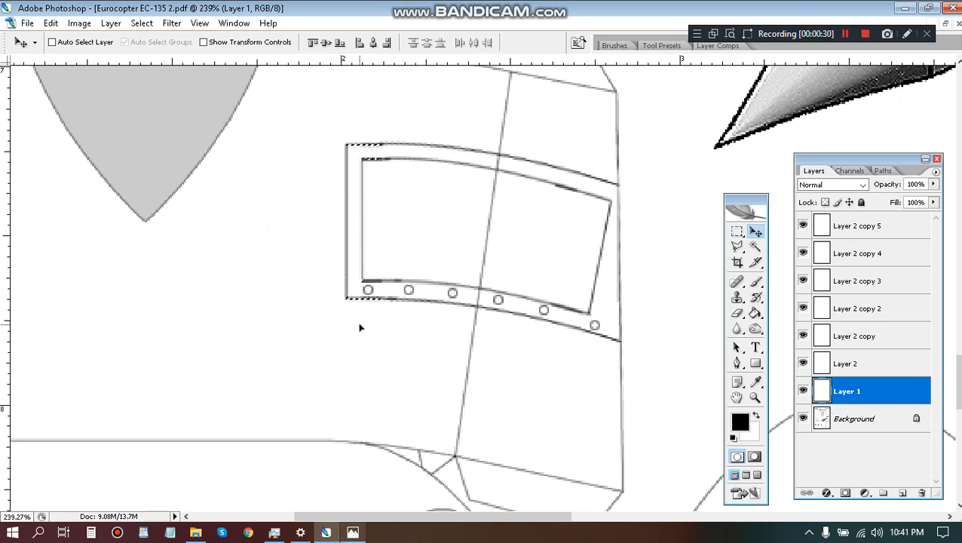
key(ctrl+d)
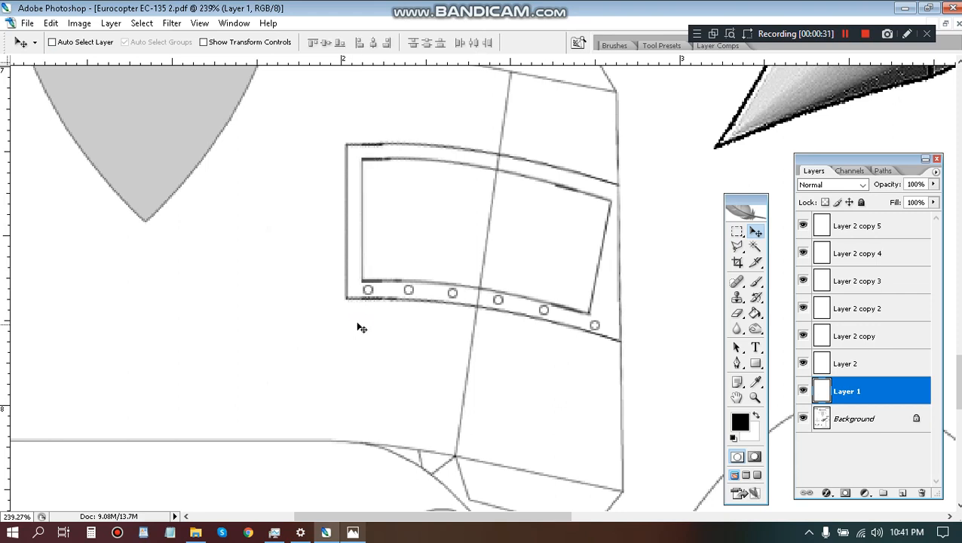
Duplicate the rivet circle from Layer 2 copy 5 to place three spaced circles along the frame's left side.
click(863, 224)
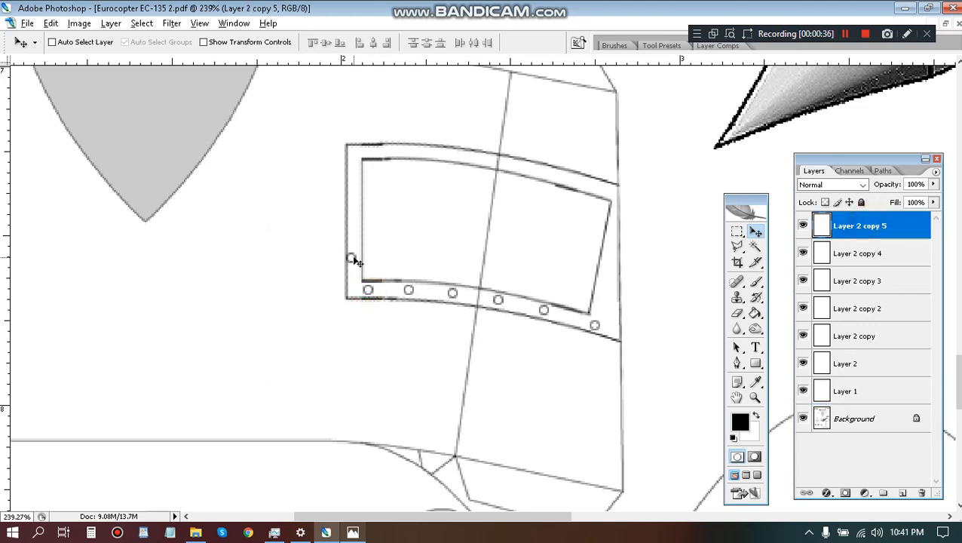
key(ctrl+j)
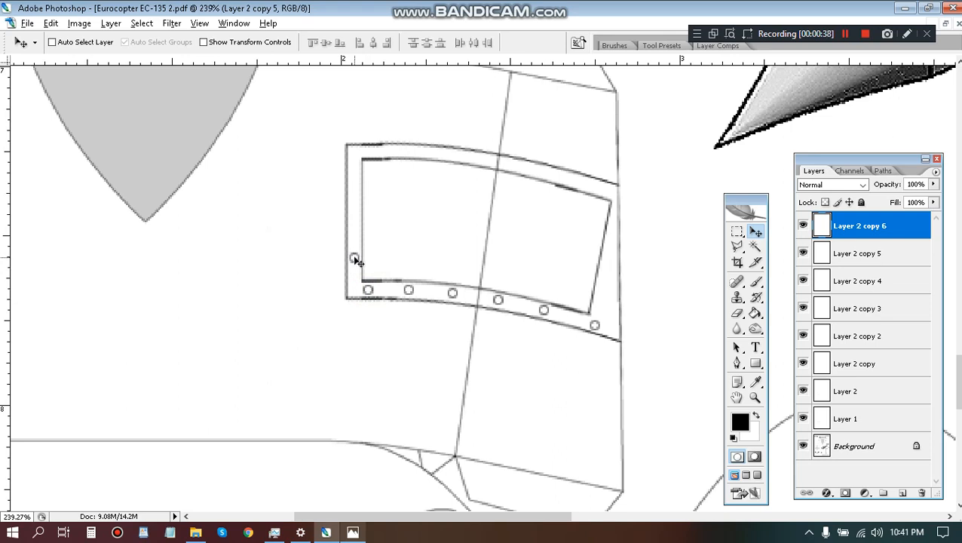
drag(358, 261, 356, 225)
key(ctrl+j)
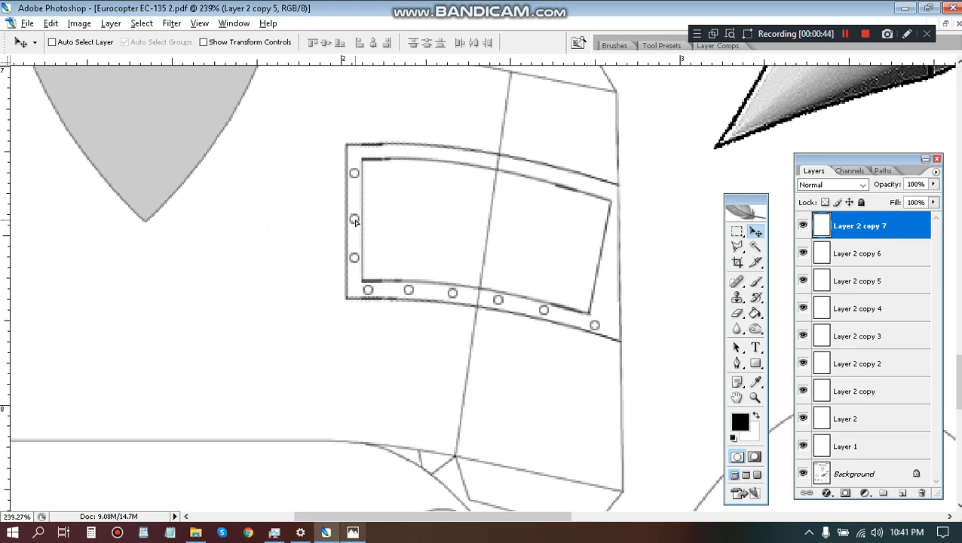
key(ctrl+j)
click(852, 255)
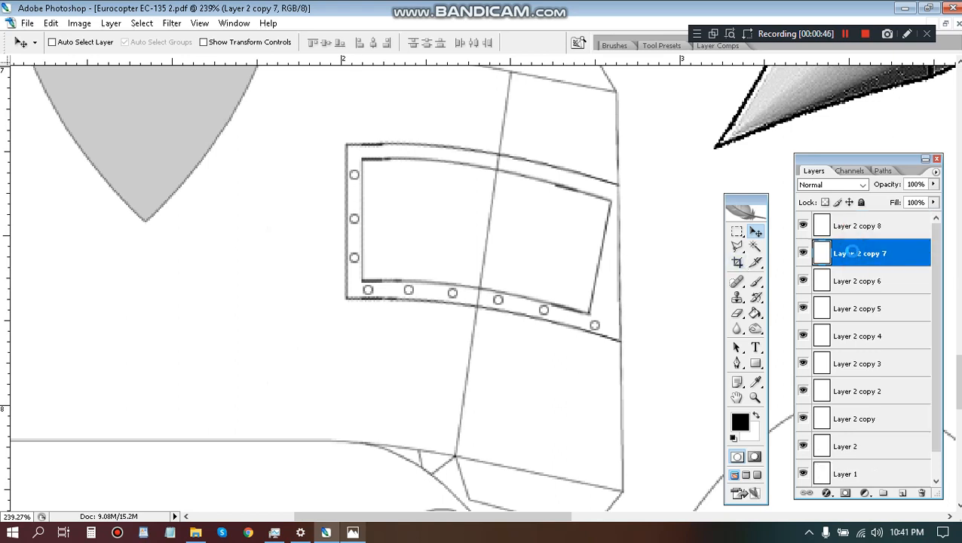
key(Down)
key(Down)
Duplicate the upper left-side rivet circle to place two circles at the left end of the frame's top band.
drag(354, 196, 377, 164)
key(ctrl+j)
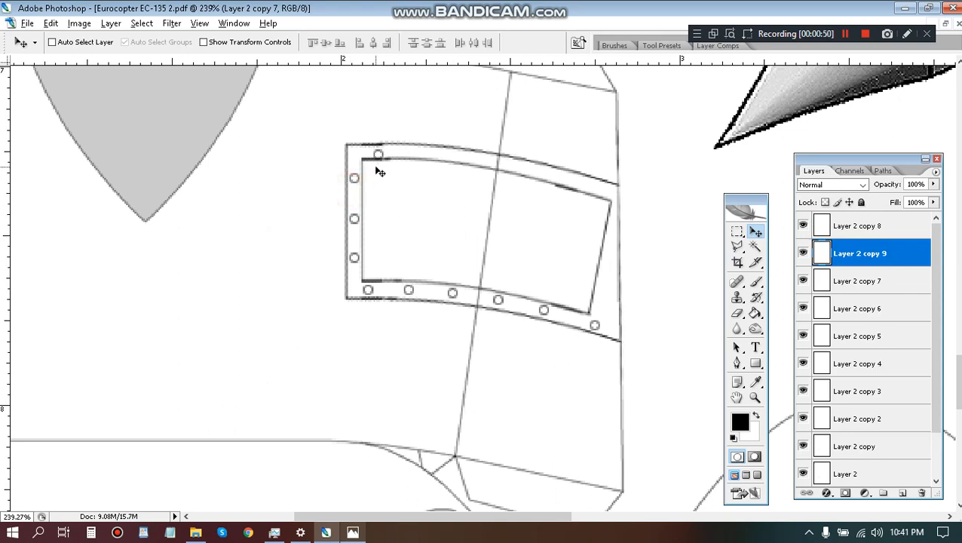
key(Left)
key(Left)
drag(374, 161, 413, 165)
key(ctrl+j)
key(Up)
key(Up)
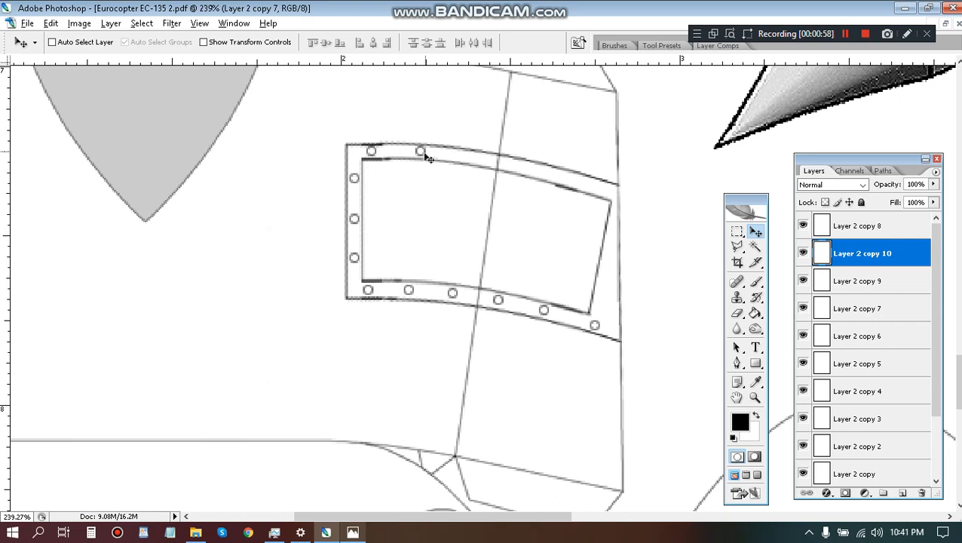
Place four more duplicated rivet circles along the rest of the curved top band, reaching the frame's upper-right corner.
drag(424, 154, 469, 162)
key(ctrl+j)
drag(469, 161, 569, 183)
key(ctrl+j)
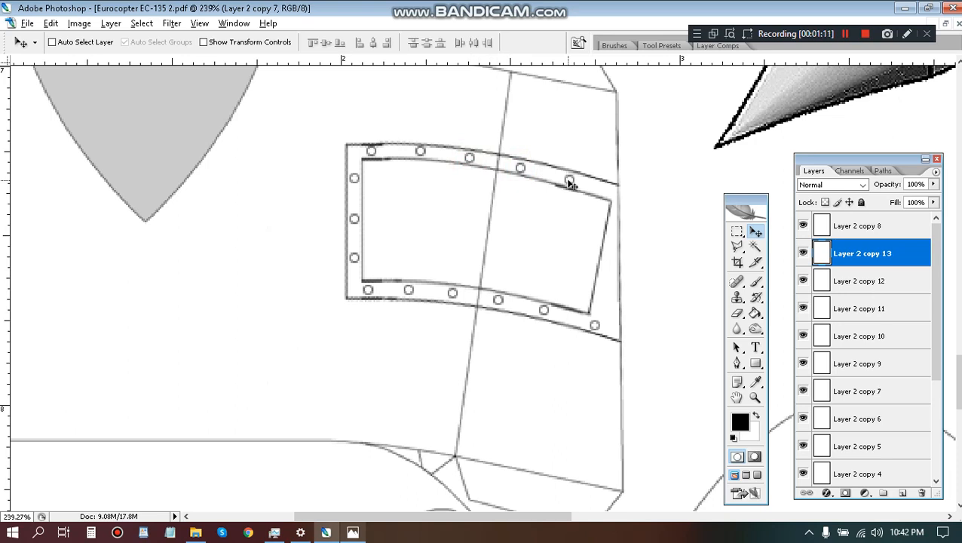
drag(571, 184, 612, 195)
drag(612, 193, 611, 193)
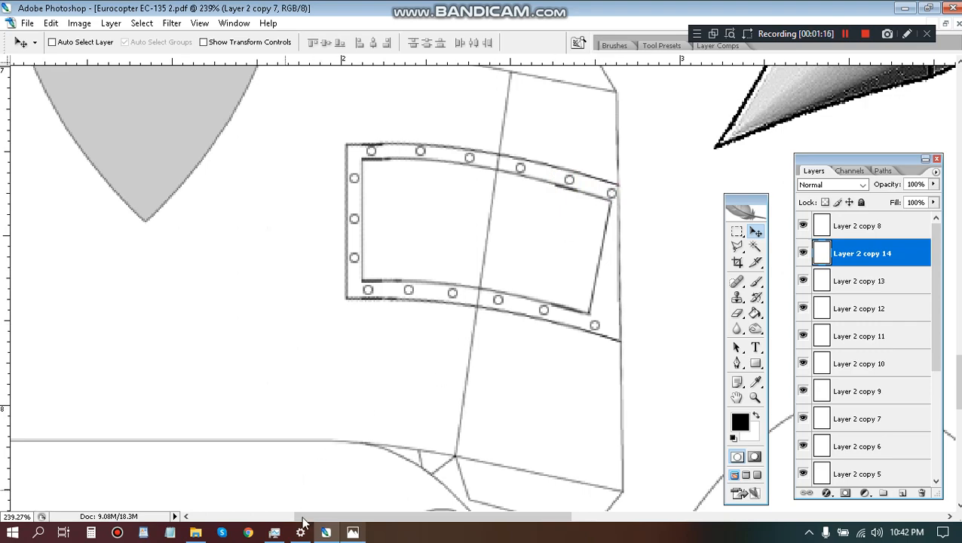
Check the helicopter reference photo and add two duplicated rivet circles down the frame's slanted right side.
click(359, 533)
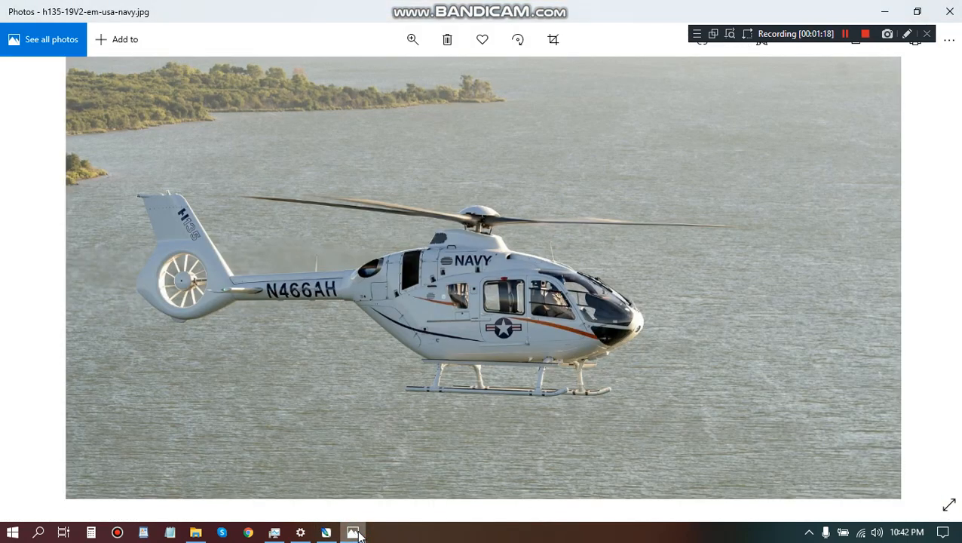
click(359, 534)
scroll(595, 331, up, 2)
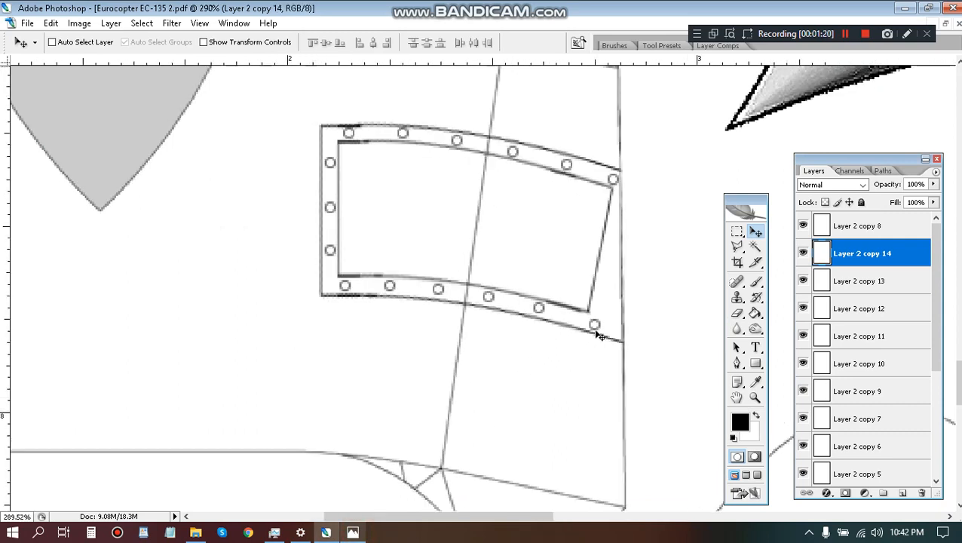
drag(596, 330, 596, 377)
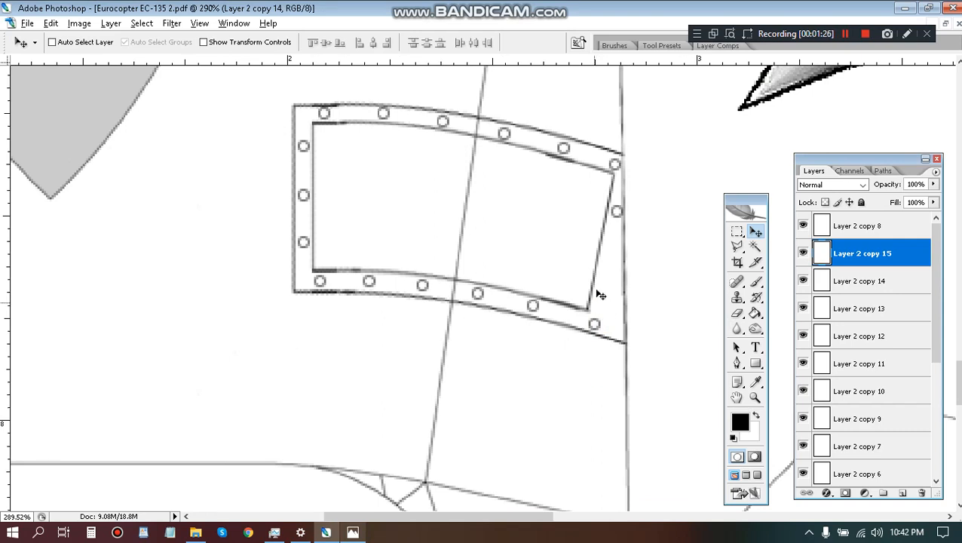
drag(615, 223, 604, 282)
Merge all rivet circle layers down into Layer 1 and toggle that layer's visibility to check the merged frame.
key(w)
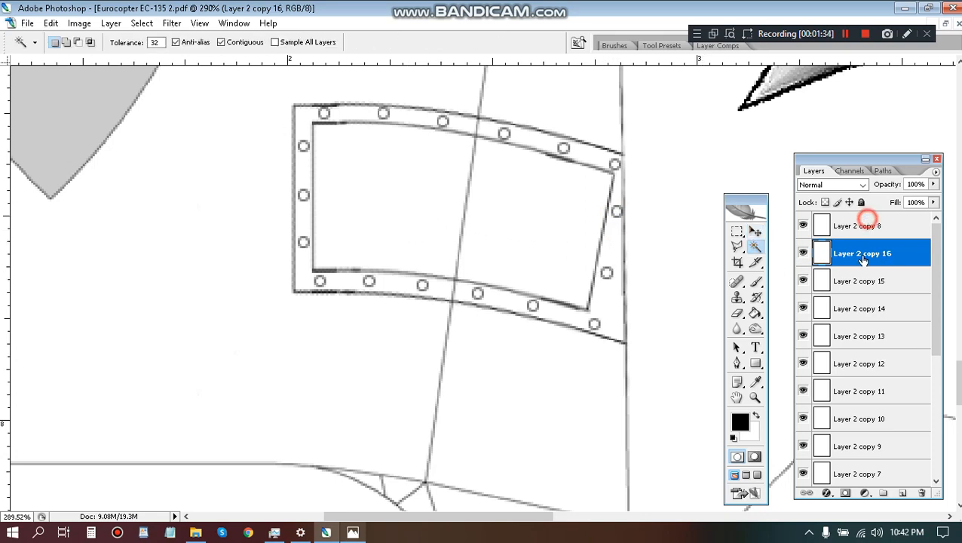
click(863, 223)
shift+click(860, 447)
key(ctrl+e)
key(ctrl+e)
key(ctrl+e)
key(ctrl+e)
key(ctrl+e)
key(ctrl+e)
key(ctrl+e)
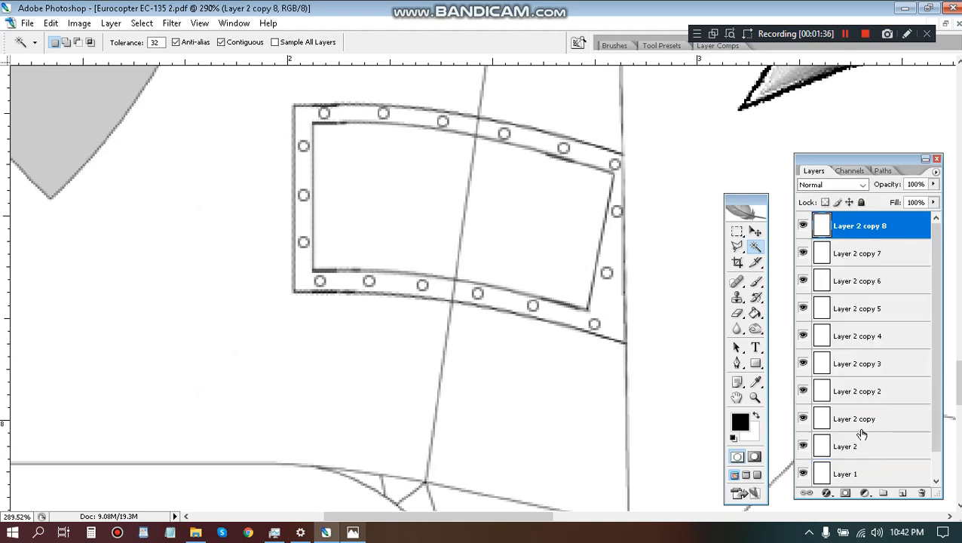
key(ctrl+e)
key(ctrl+e)
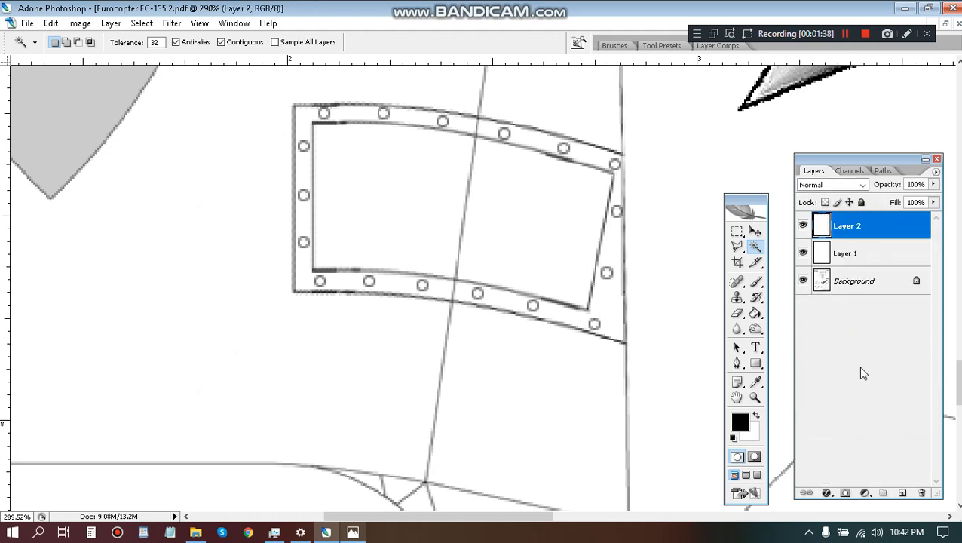
key(ctrl+e)
click(802, 225)
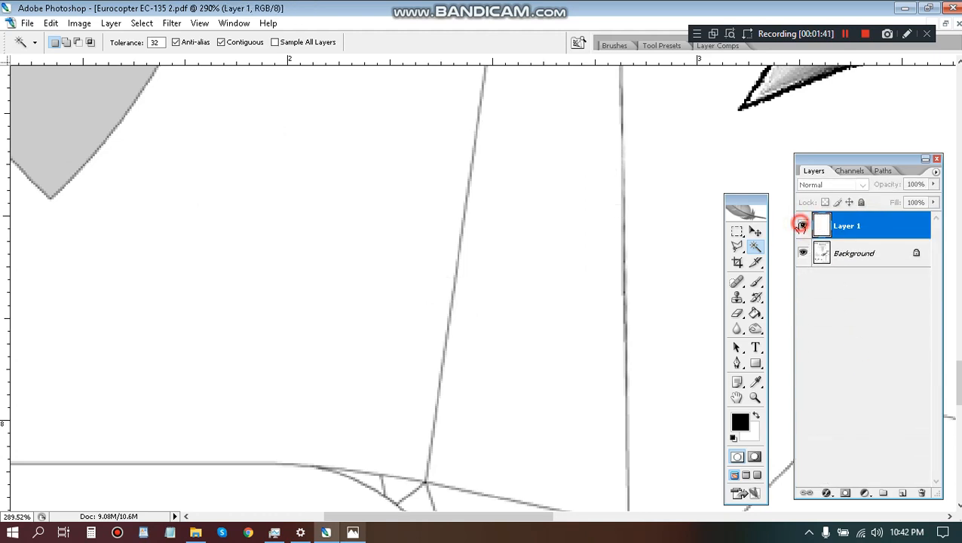
click(802, 225)
Fill the window area inside the frame with black using the Paint Bucket in Multiply mode at 80% opacity.
scroll(511, 234, down, 3)
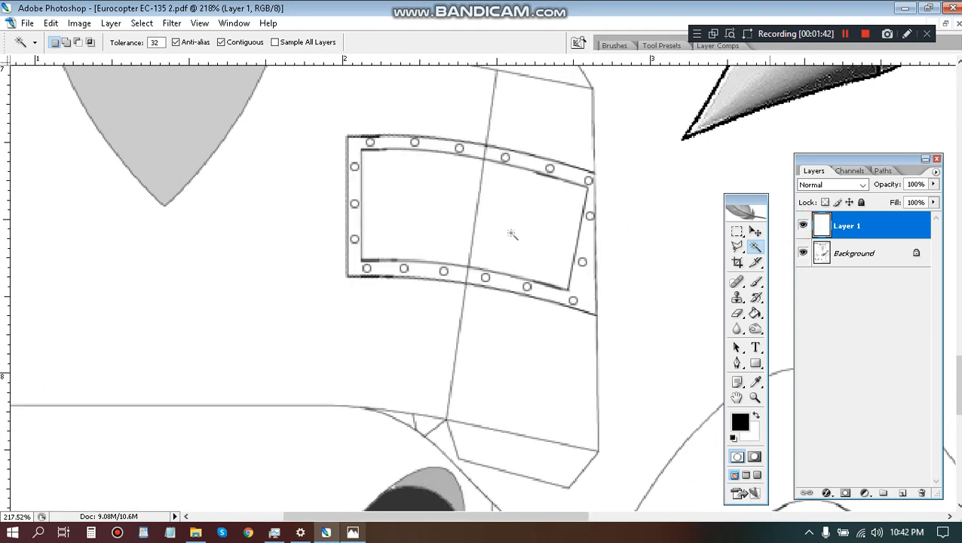
key(g)
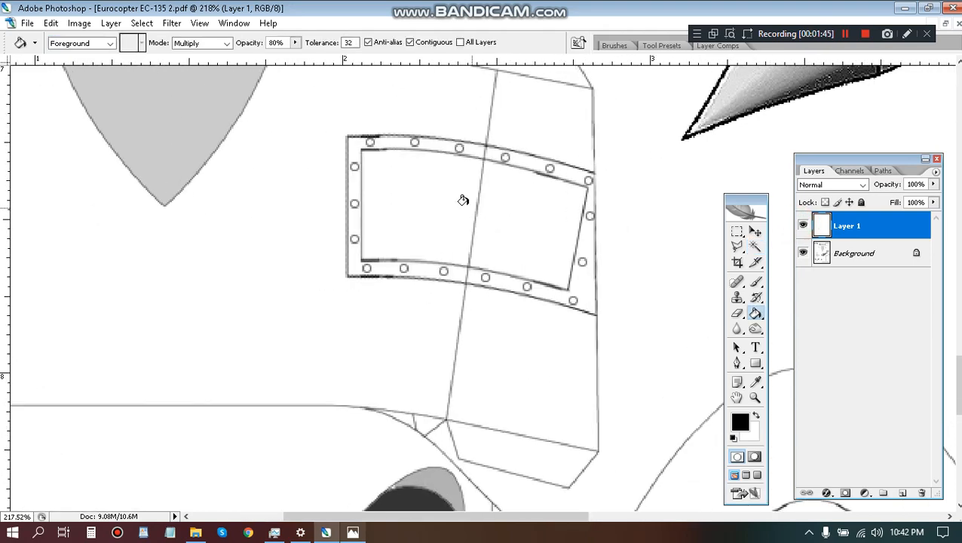
click(462, 200)
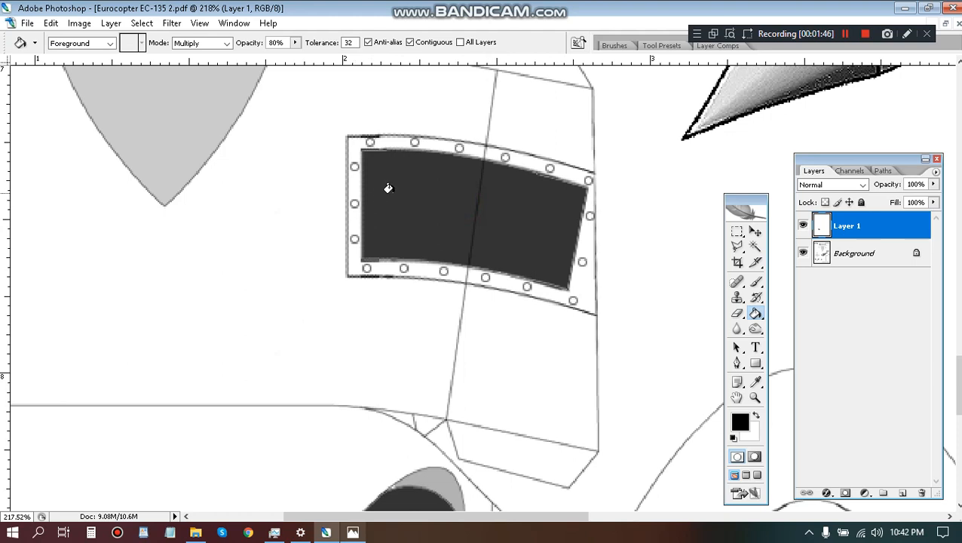
Select the dark window fill with the Magic Wand at tolerance 32 and contract the selection.
key(w)
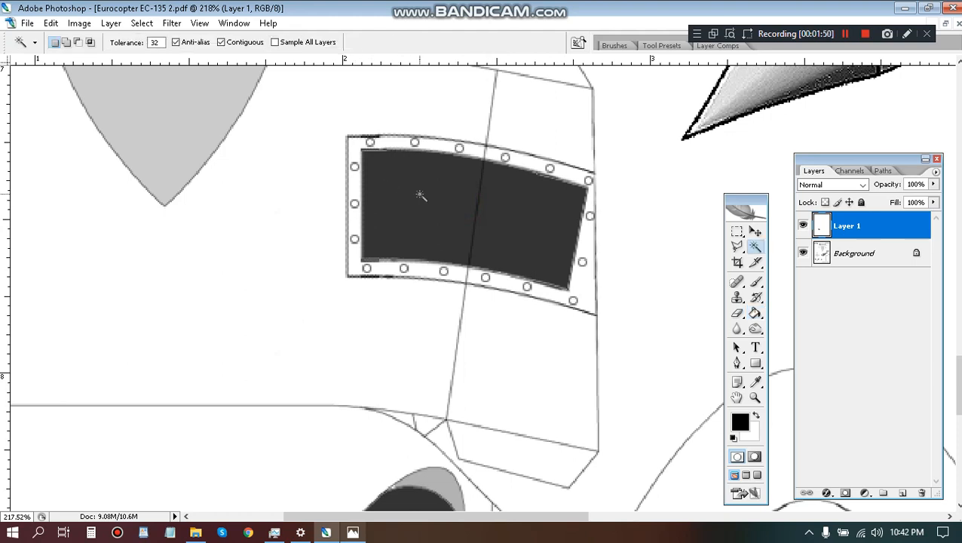
click(420, 195)
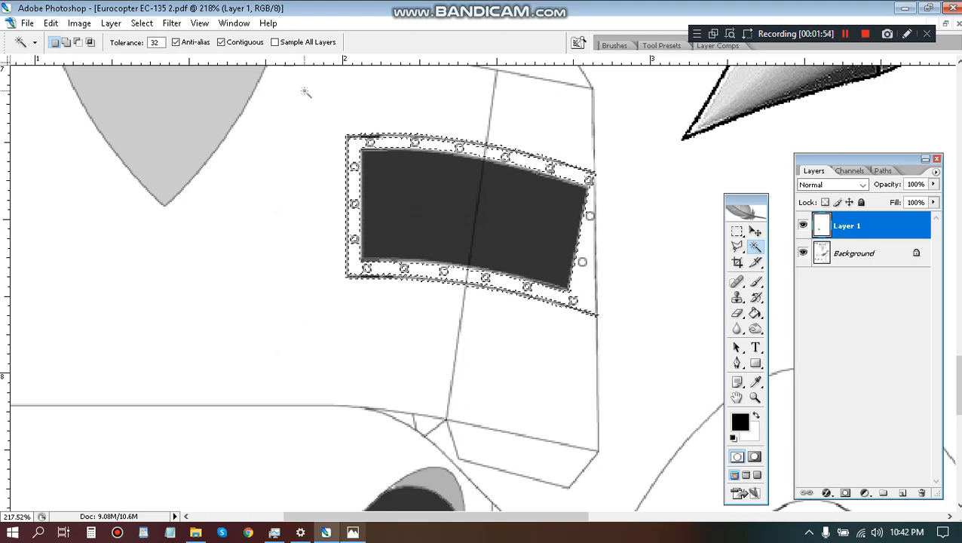
key(ctrl+d)
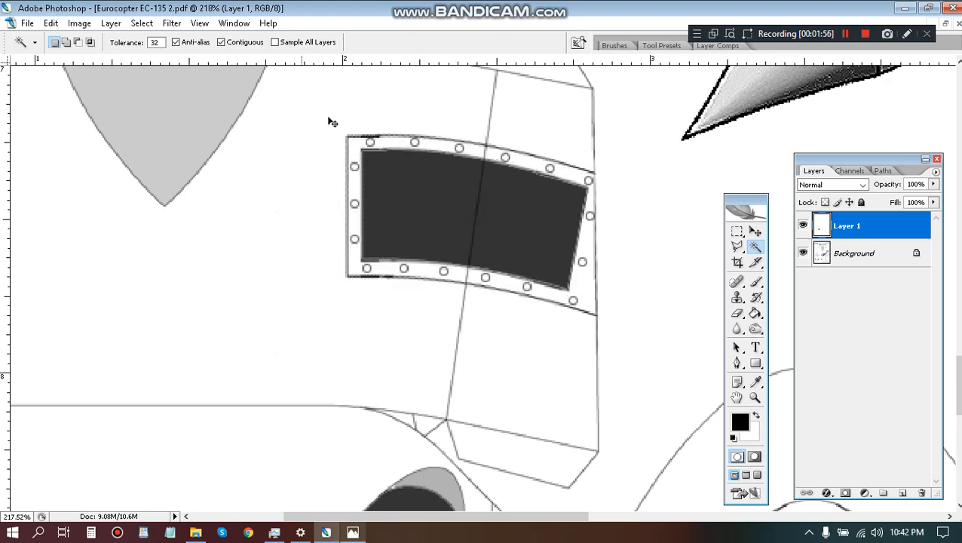
click(514, 245)
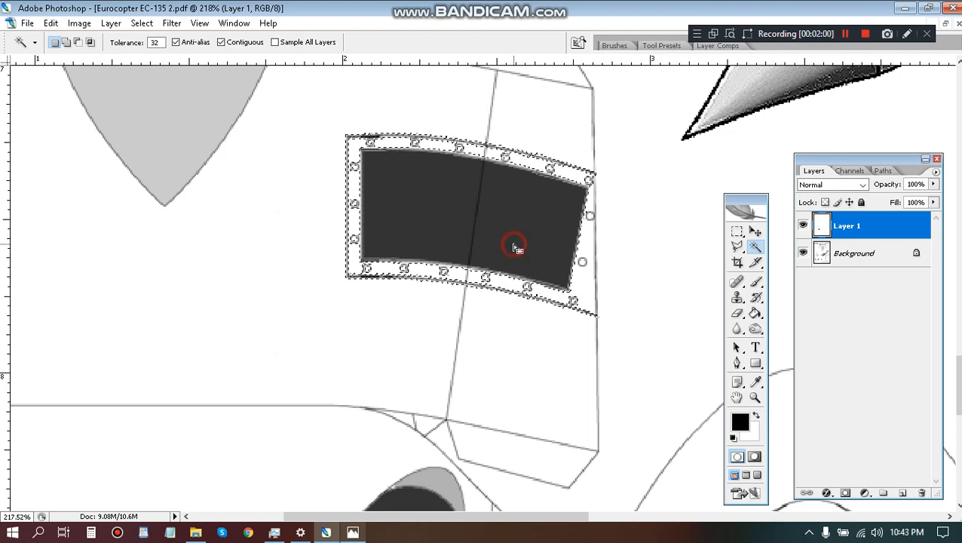
click(137, 25)
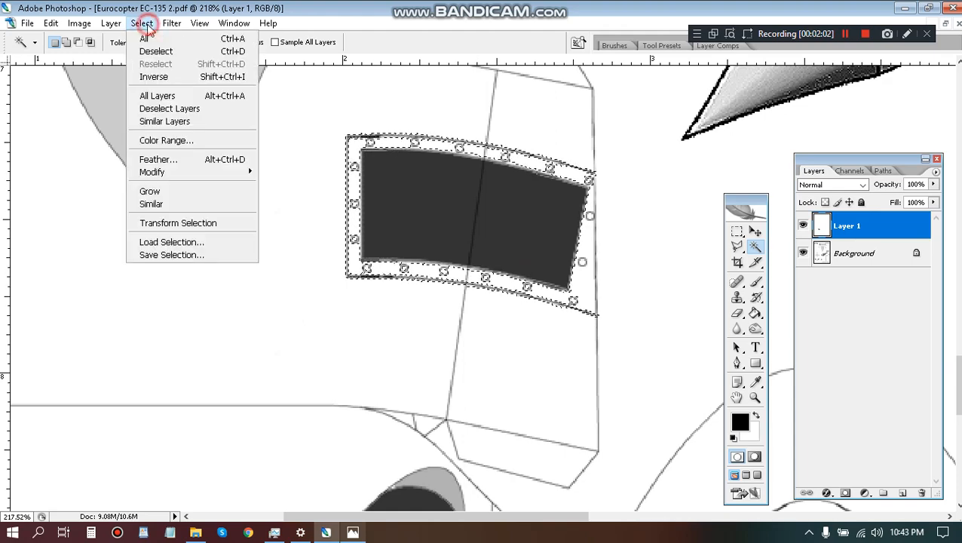
mouse_move(167, 173)
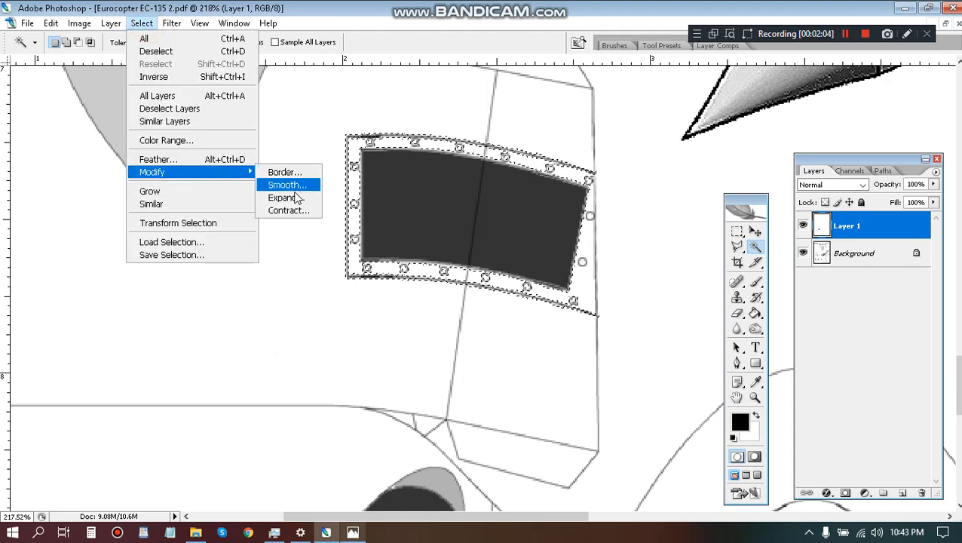
click(293, 210)
click(540, 181)
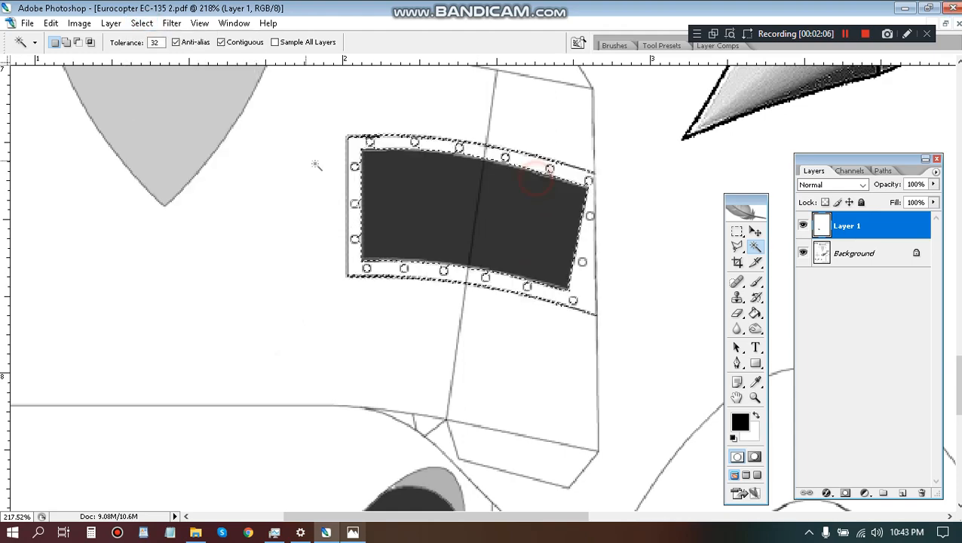
Contract the selection twice so that it sits just inside the edge of the dark window fill.
click(142, 24)
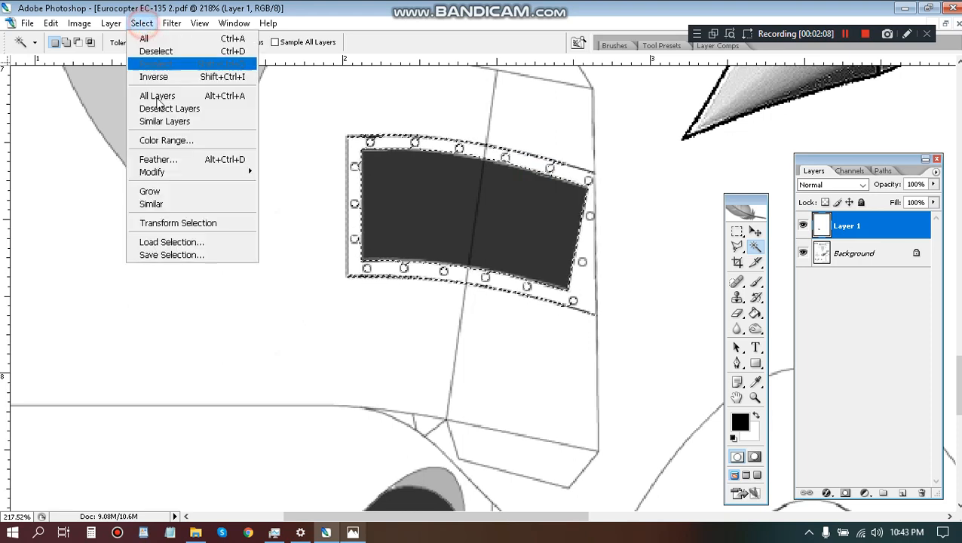
mouse_move(192, 178)
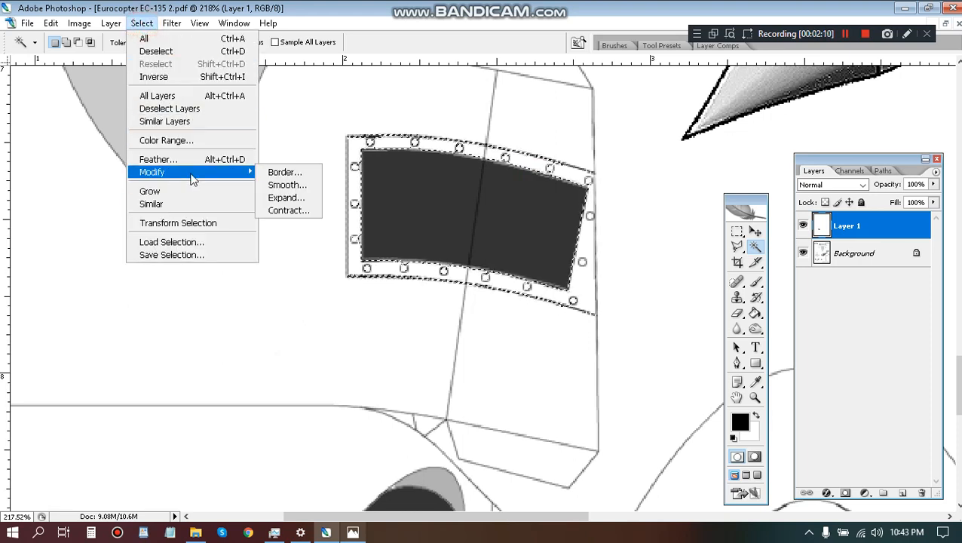
click(289, 211)
click(540, 182)
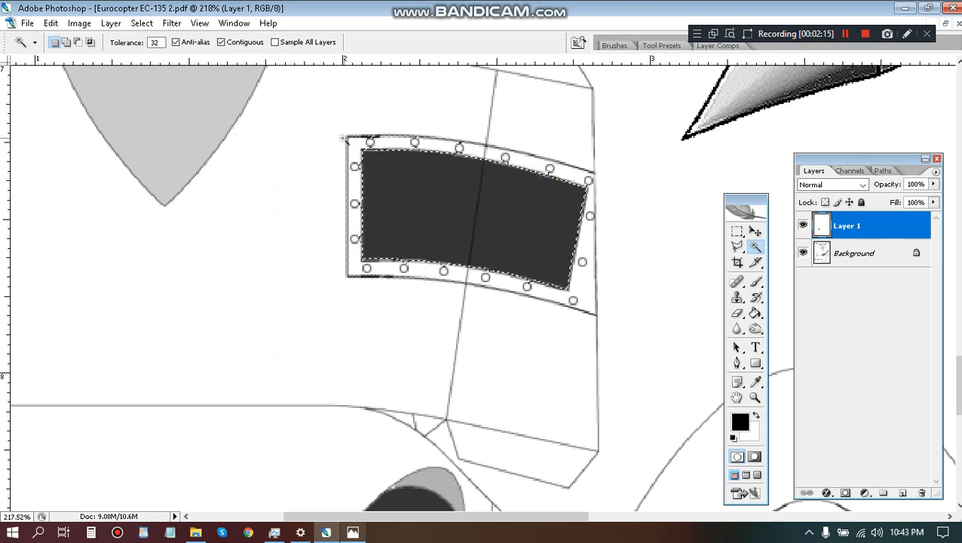
click(142, 25)
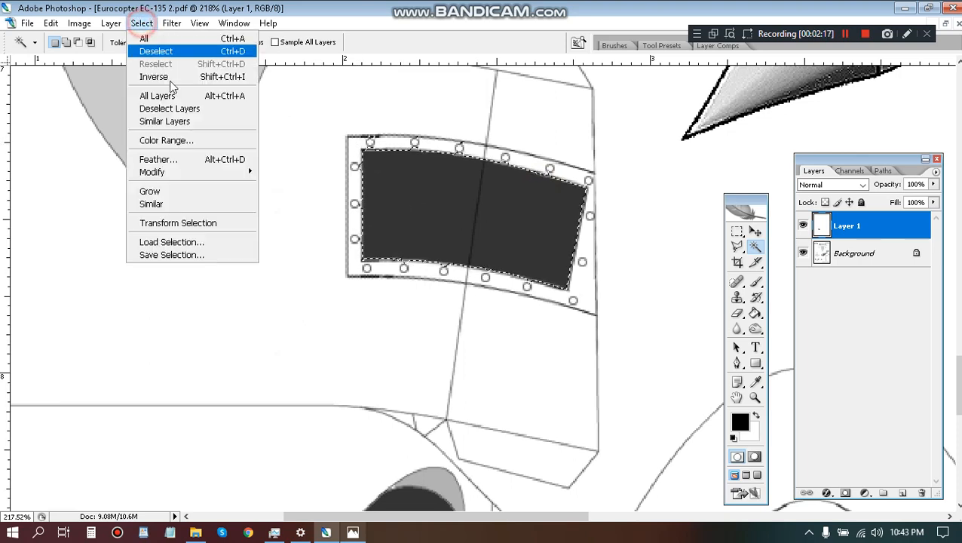
mouse_move(226, 172)
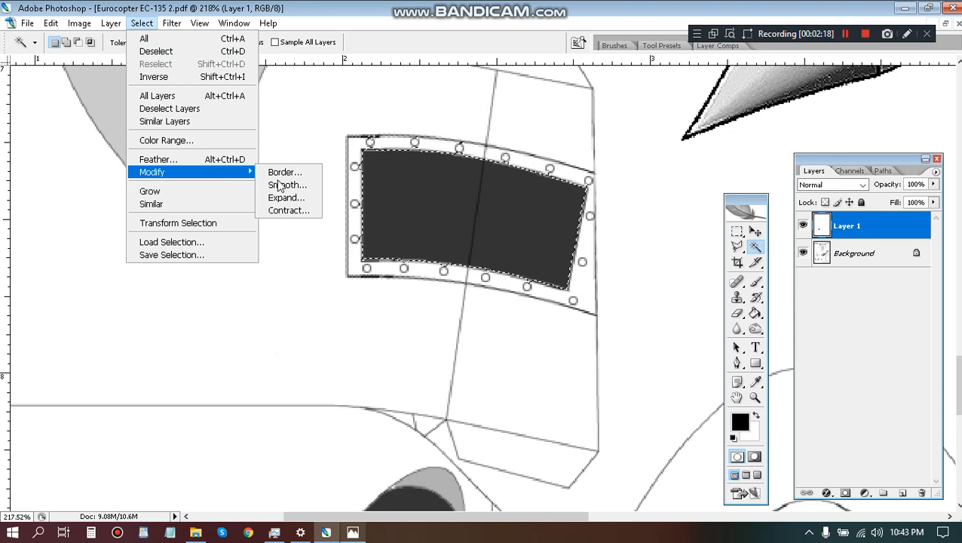
click(313, 209)
click(527, 178)
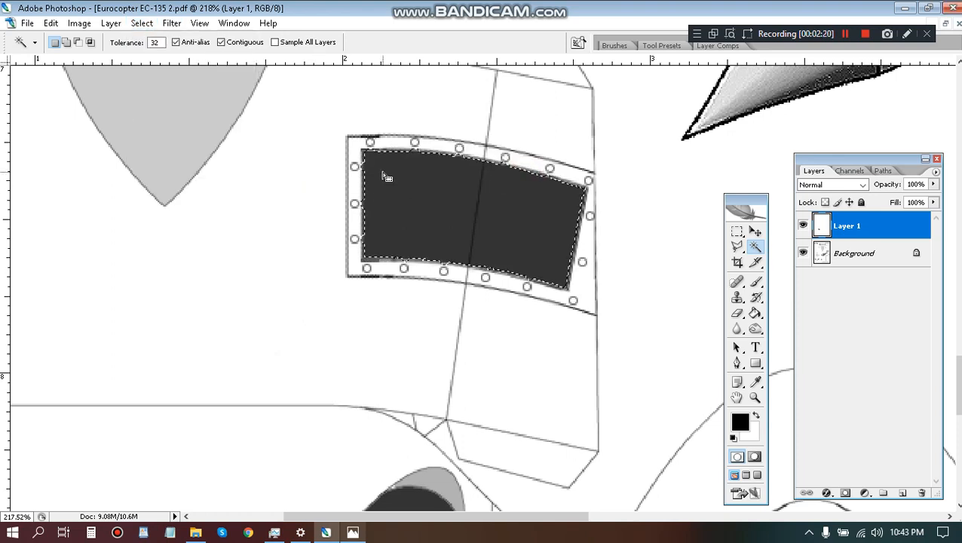
Try the Graphic Pen filter on the window fill with stroke length 15, light/dark balance 50 and vertical strokes, and undo it.
click(172, 23)
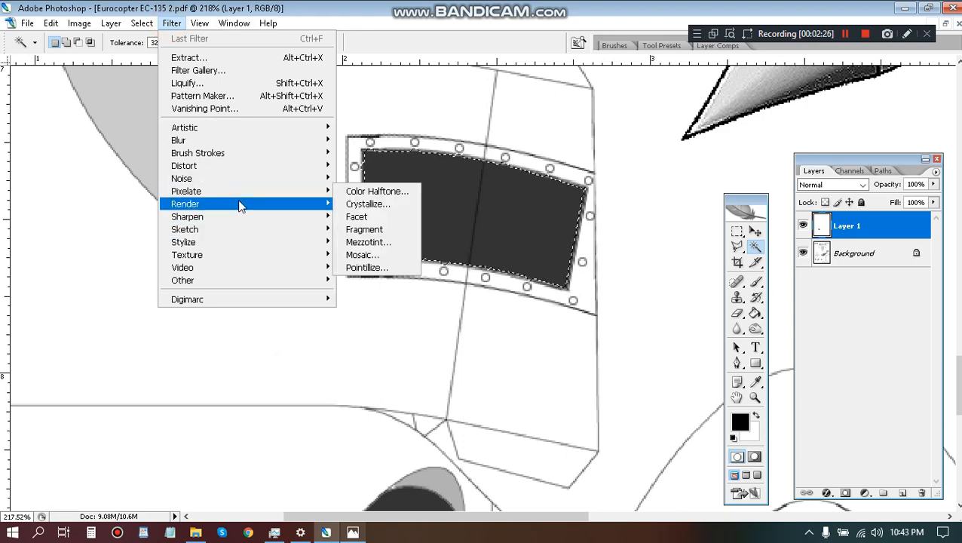
mouse_move(230, 240)
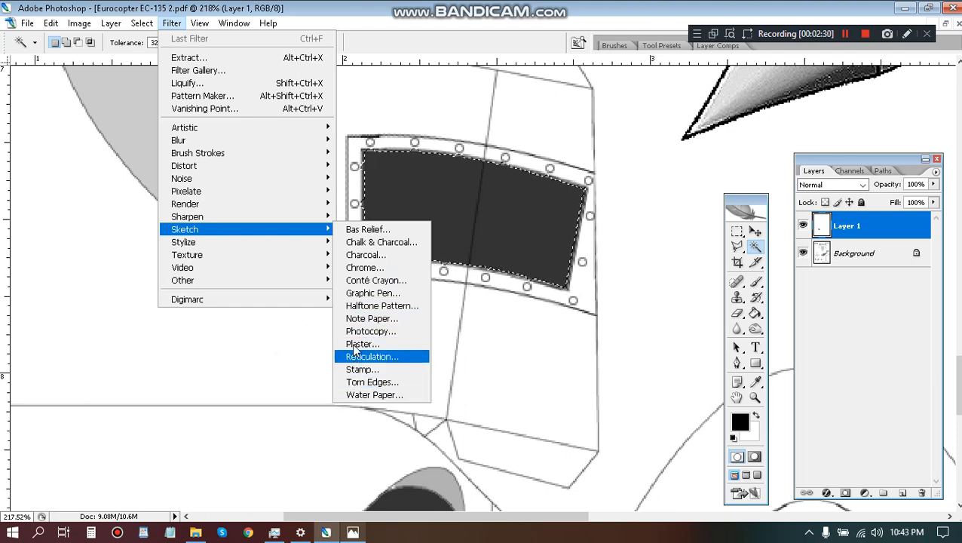
click(358, 294)
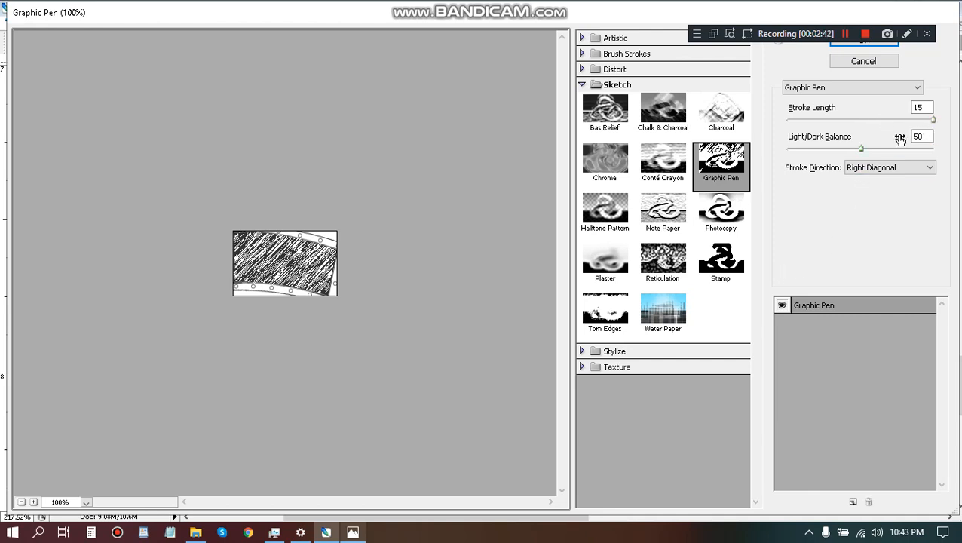
click(931, 168)
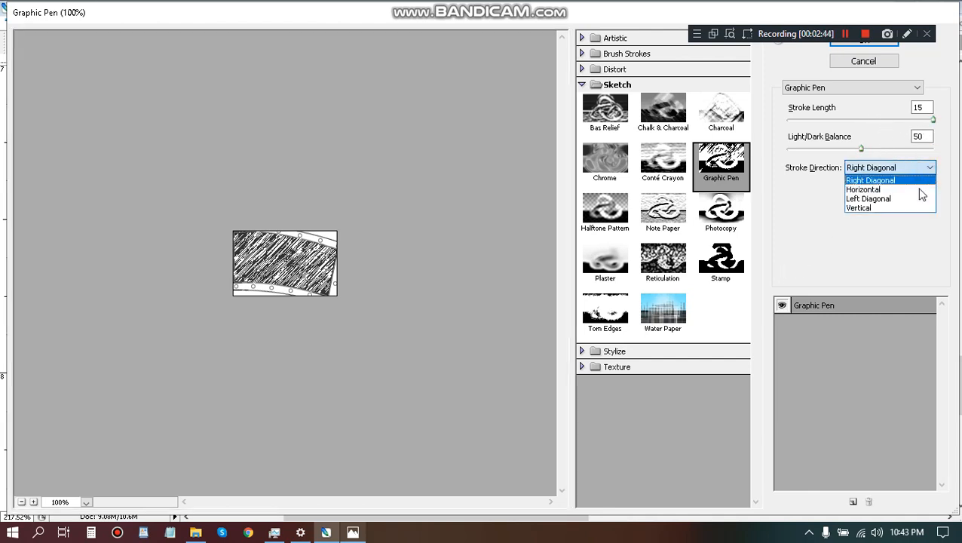
click(918, 191)
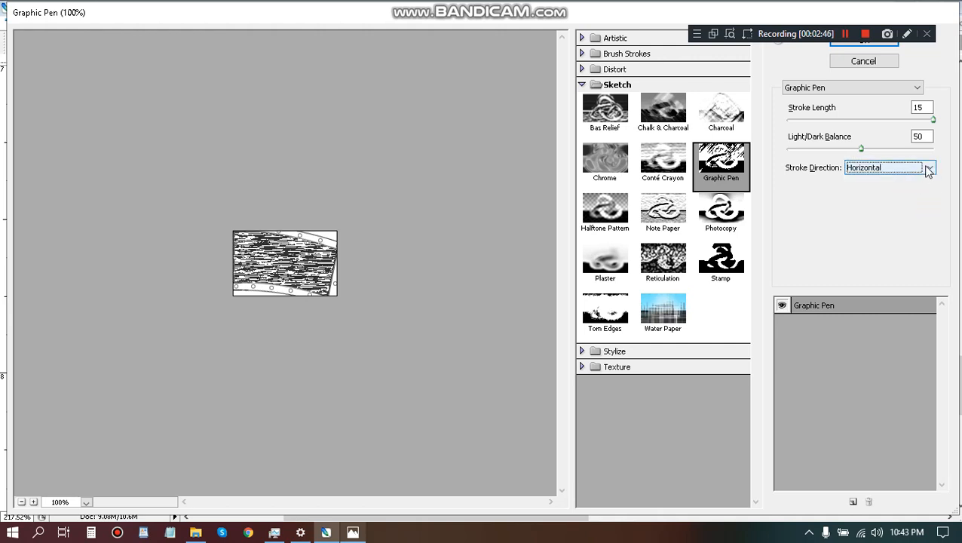
click(929, 167)
click(912, 201)
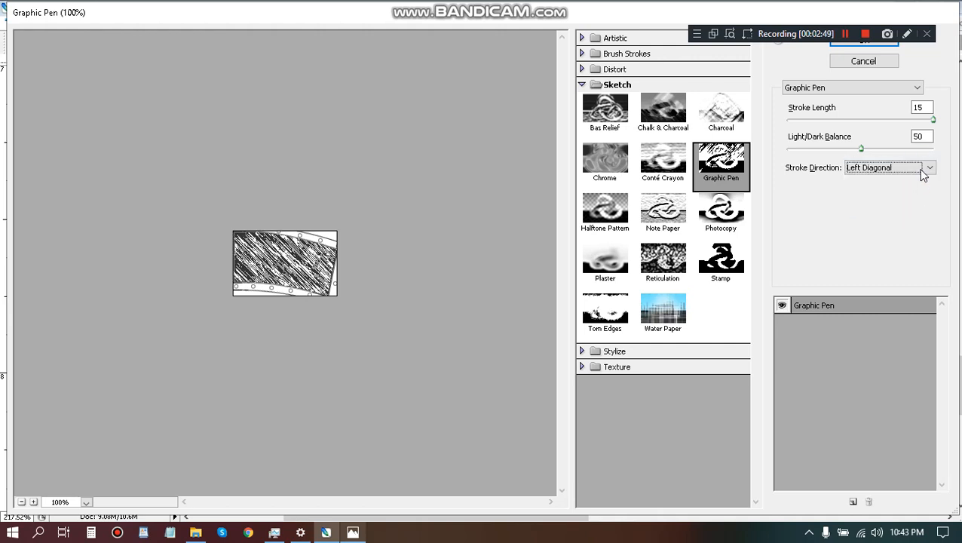
click(921, 169)
click(903, 205)
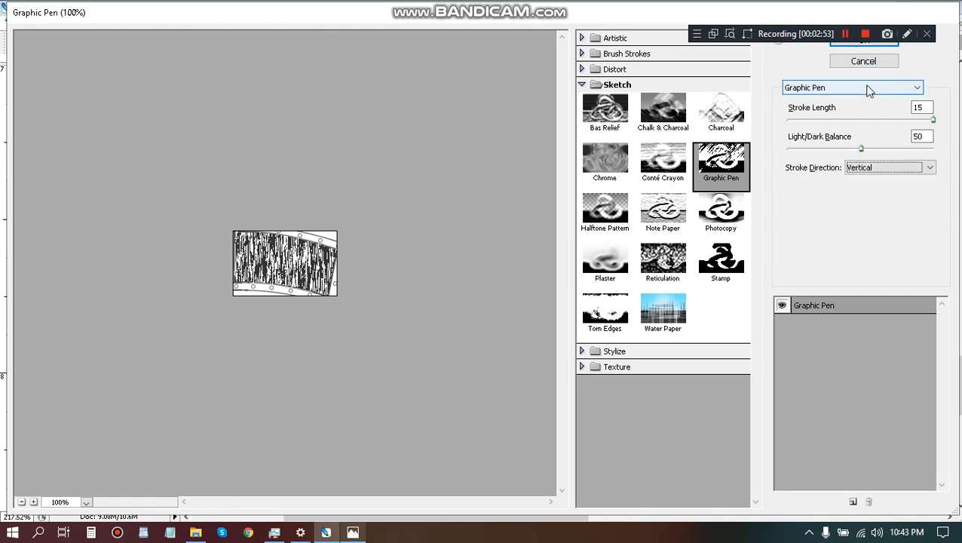
click(864, 43)
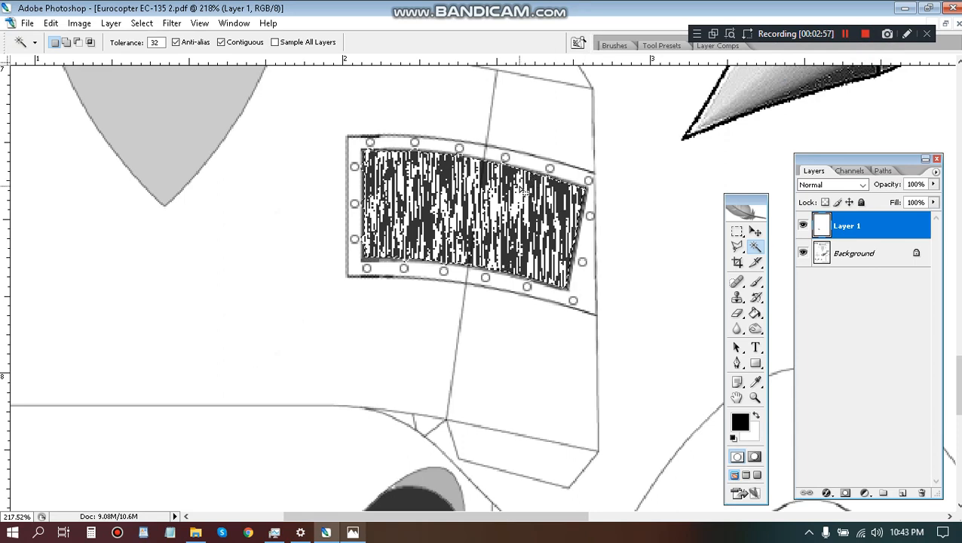
key(ctrl+z)
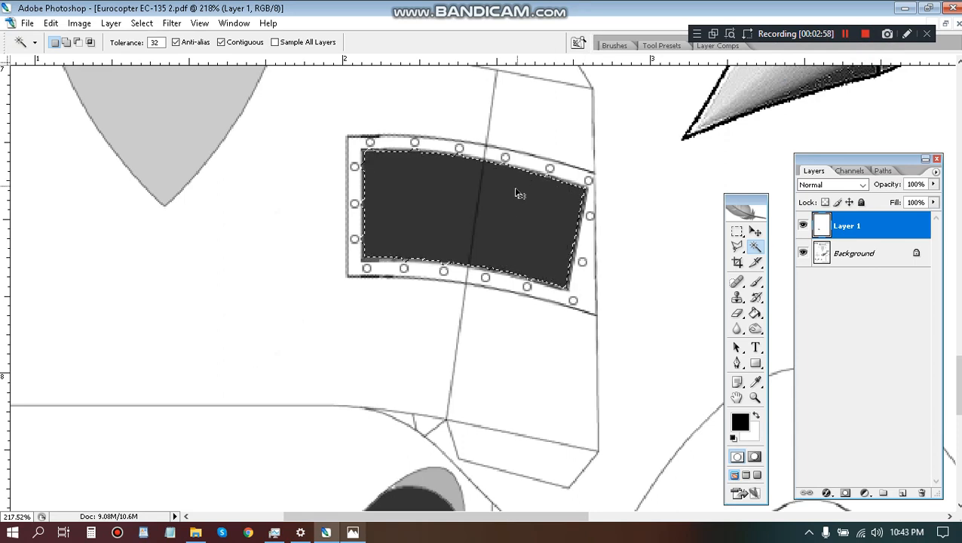
Apply the Graphic Pen filter to the window fill with stroke length 1, light/dark balance 58 and vertical stroke direction.
click(172, 23)
mouse_move(193, 256)
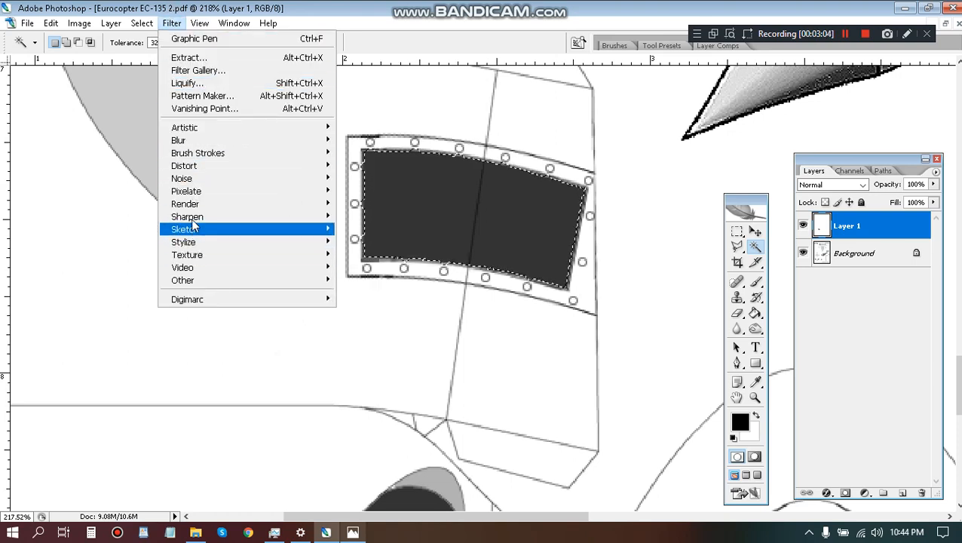
mouse_move(193, 233)
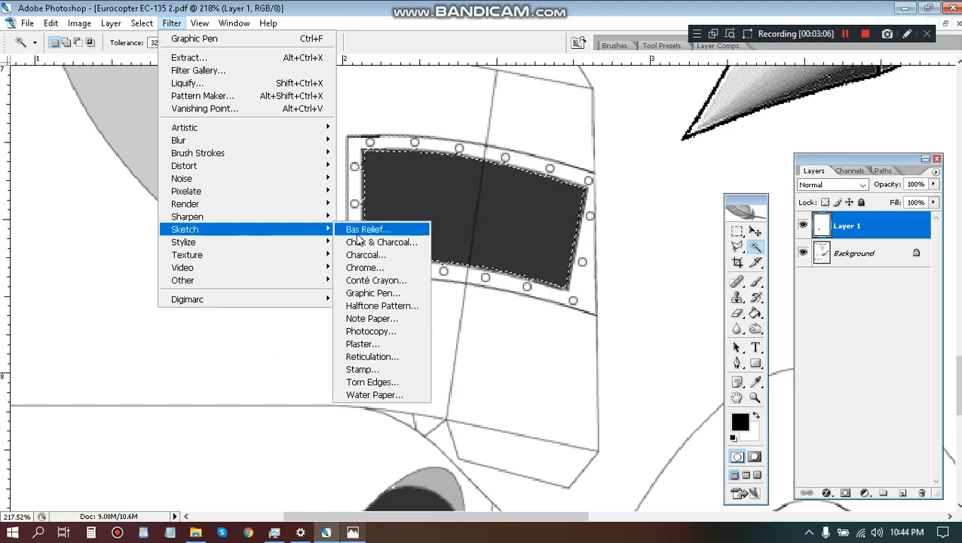
click(367, 294)
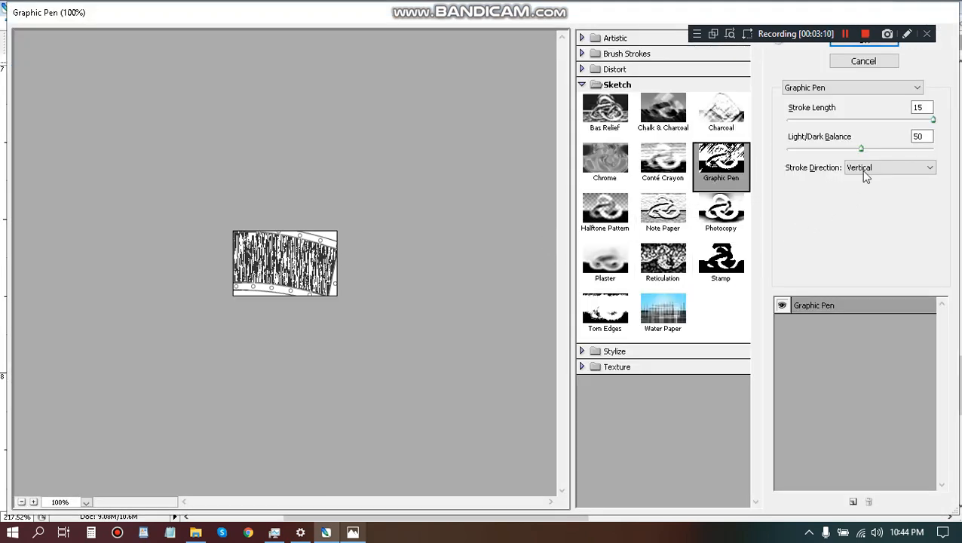
mouse_move(861, 149)
mouse_down()
mouse_move(830, 150)
mouse_move(892, 150)
mouse_up()
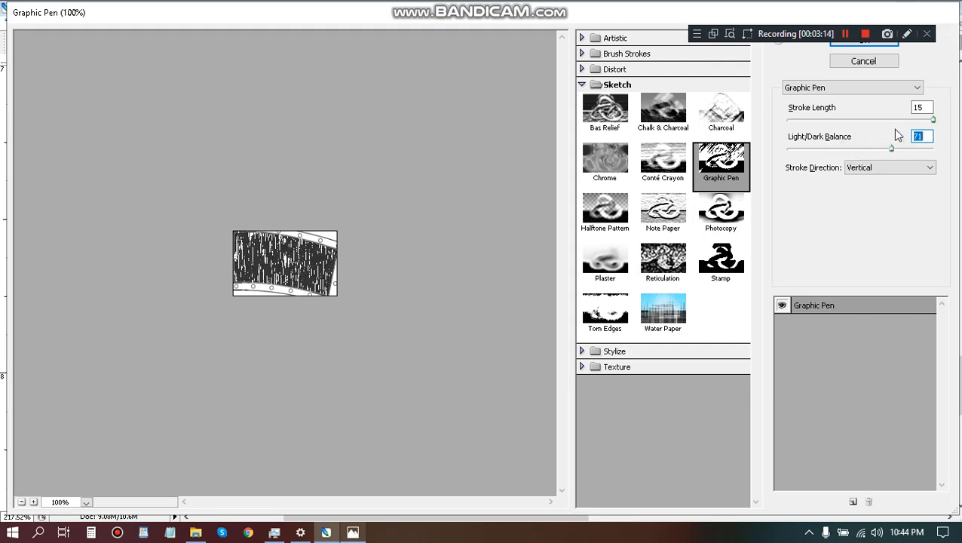
drag(935, 121, 789, 122)
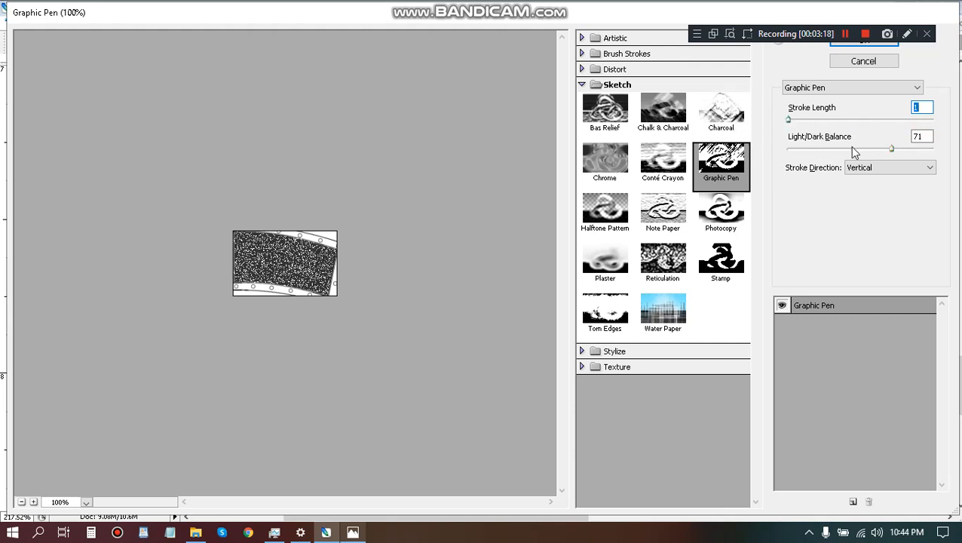
drag(891, 150, 871, 148)
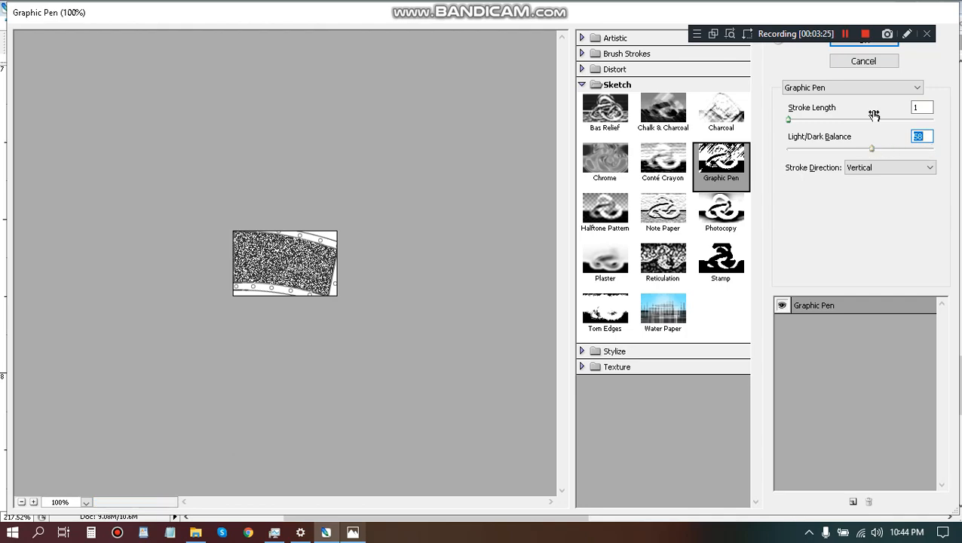
click(865, 45)
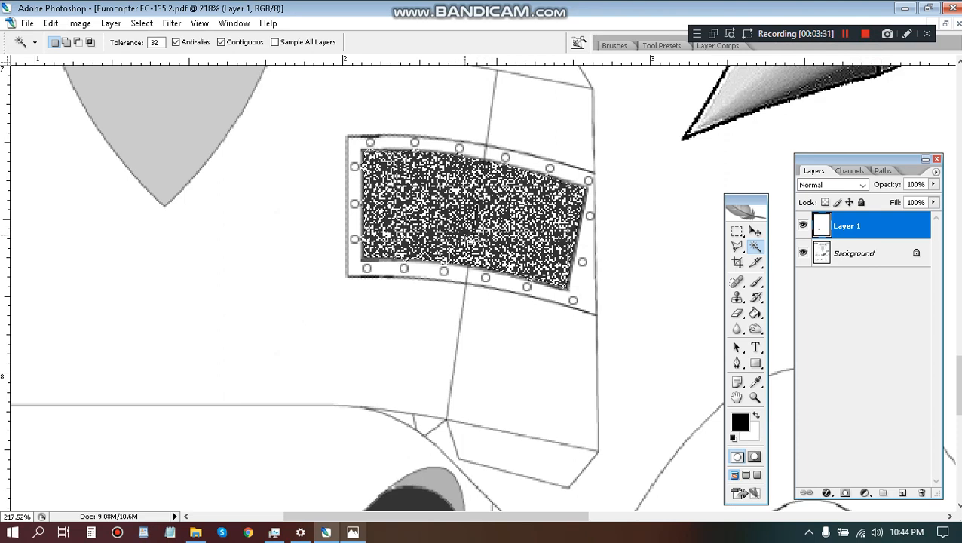
Cut the speckled window fill, paste it onto a new layer and align it inside the riveted frame.
click(464, 234)
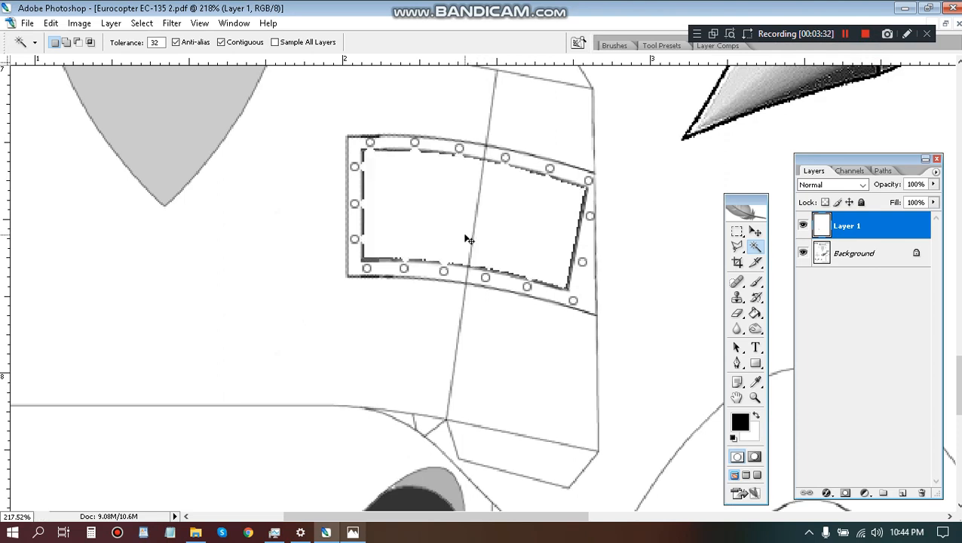
key(ctrl+v)
key(v)
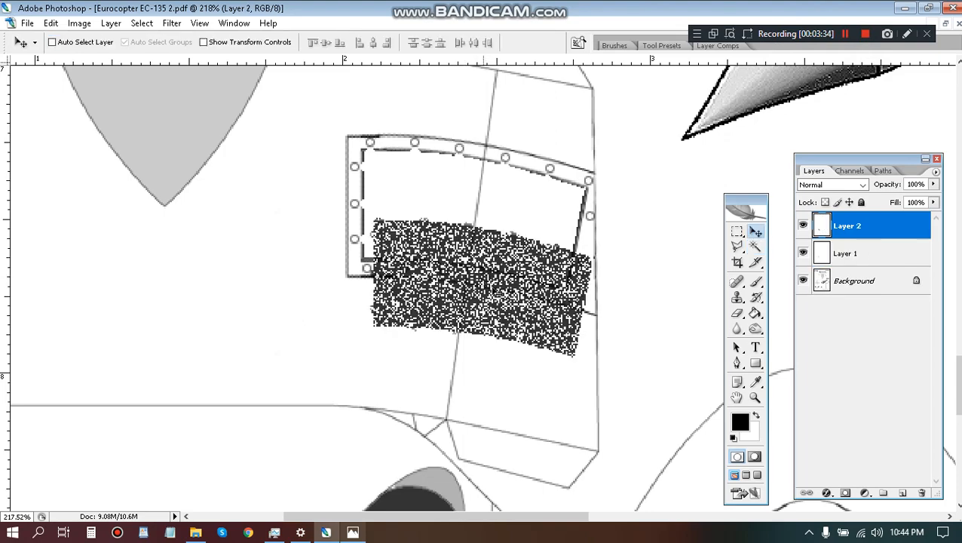
drag(497, 300, 491, 231)
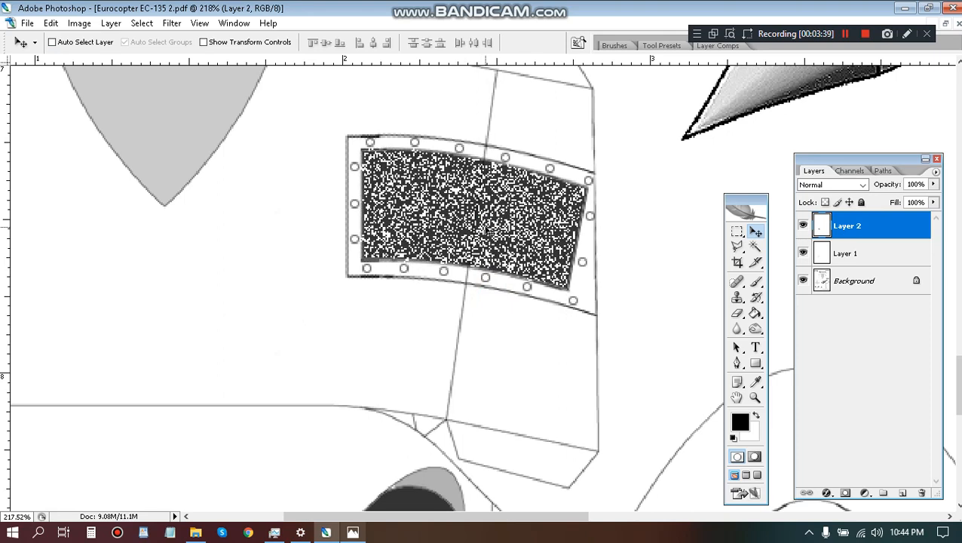
With Layer 2 hidden, fill Layer 1's window area with black using the Paint Bucket in Multiply mode at 50% opacity.
click(854, 253)
key(g)
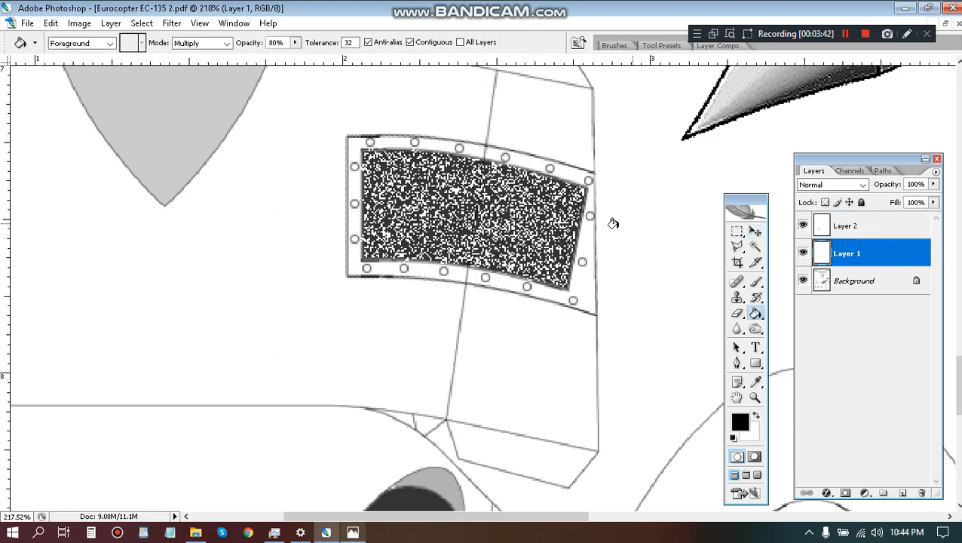
click(527, 235)
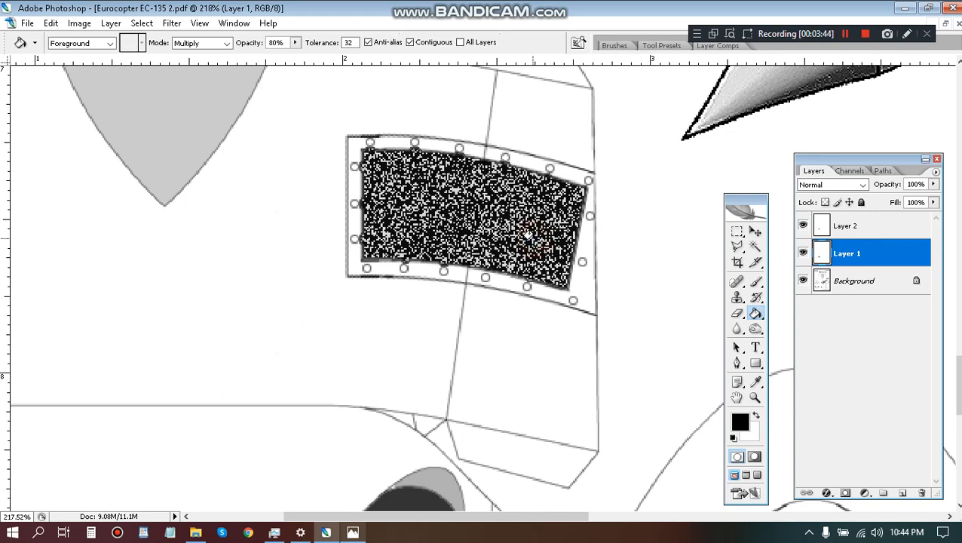
key(ctrl+z)
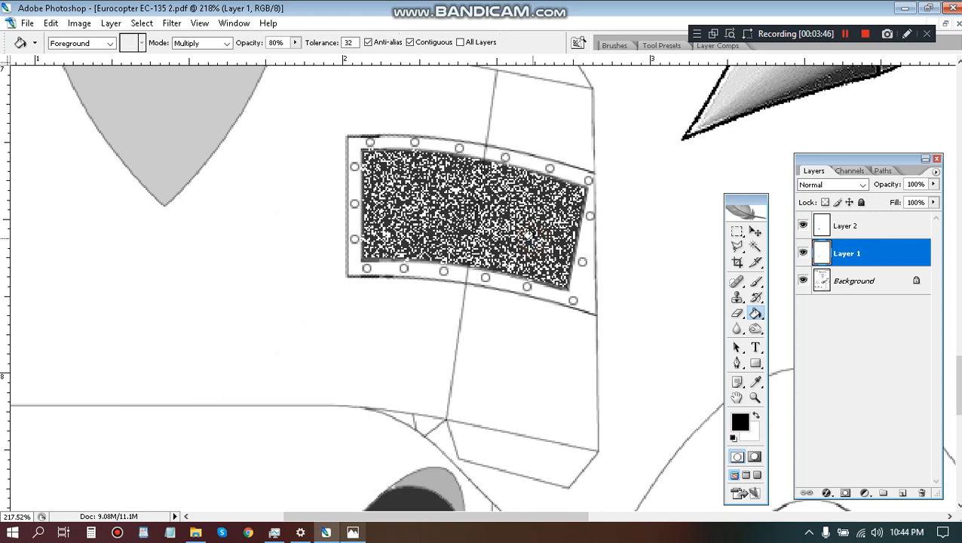
click(804, 228)
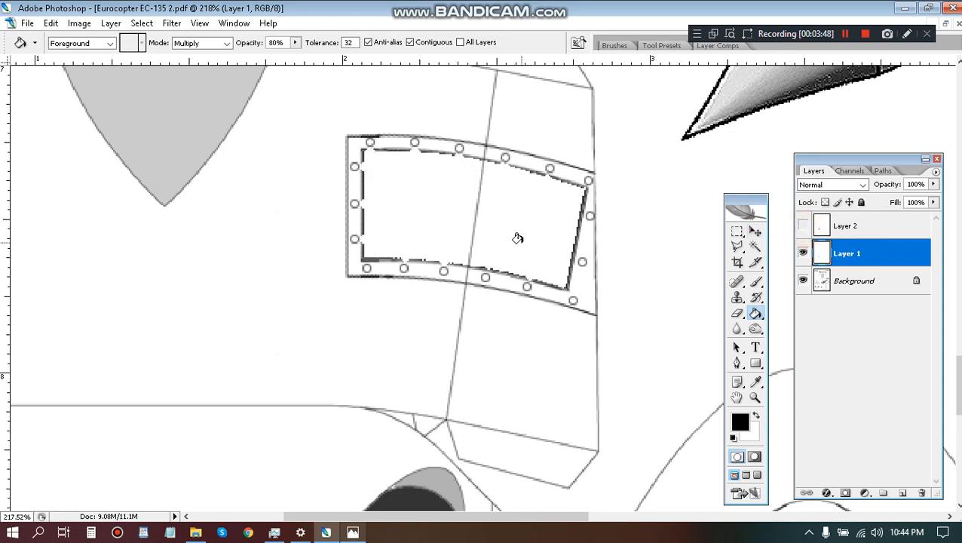
click(517, 238)
key(ctrl+z)
click(520, 242)
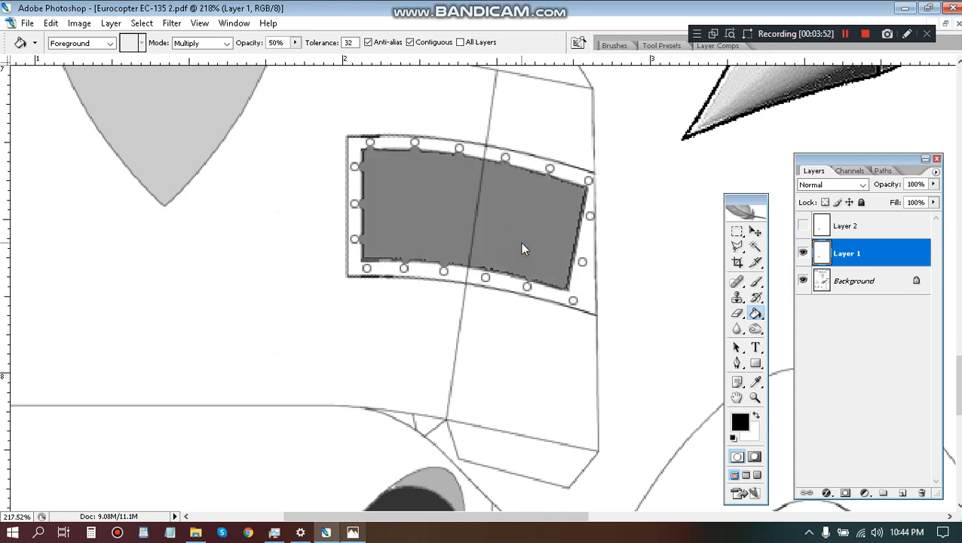
Toggle Layer 2's visibility to compare the texture over the grey, and sample the grey window fill as the foreground colour.
click(803, 228)
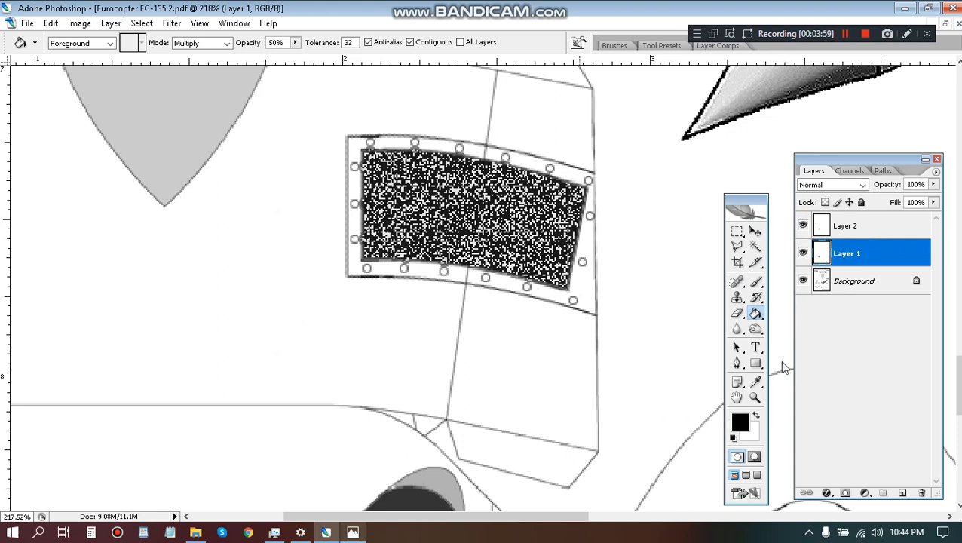
click(802, 228)
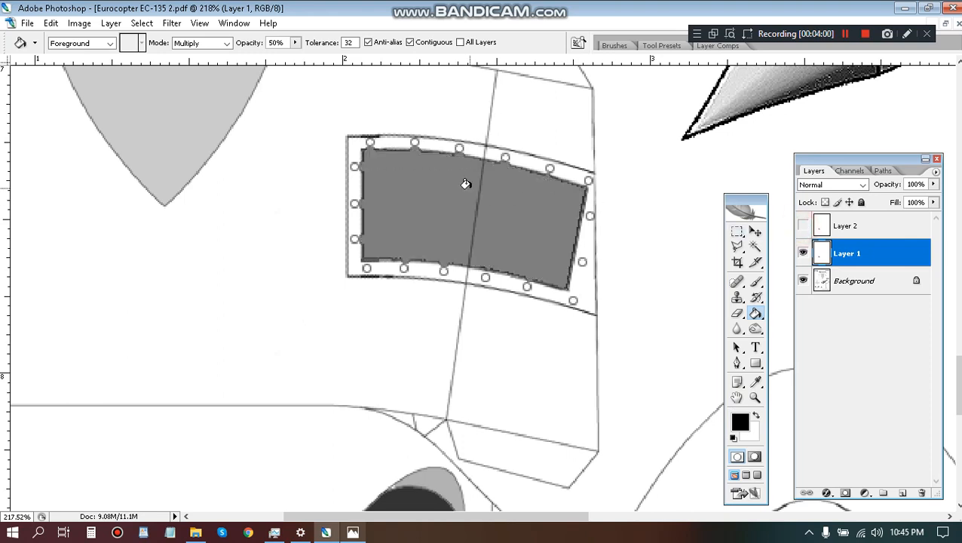
key(i)
key(x)
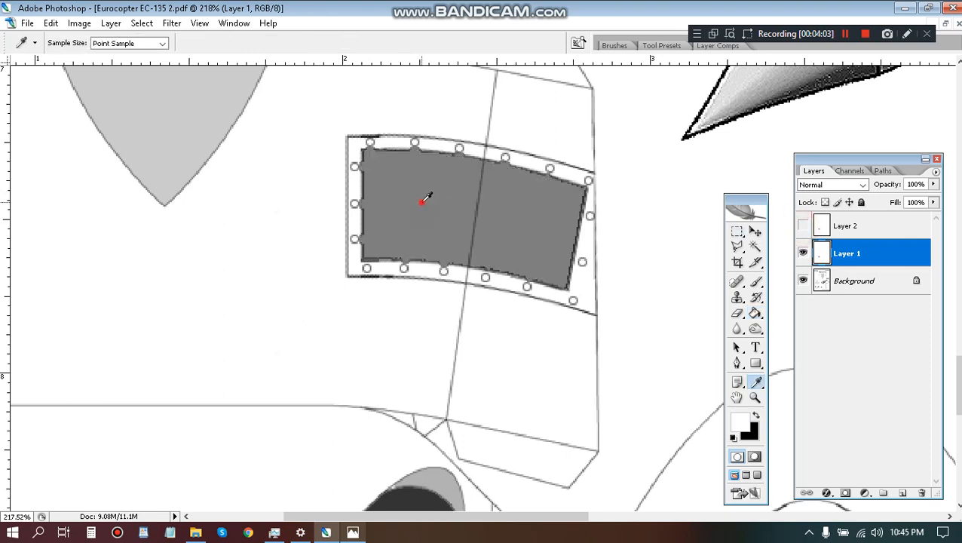
click(422, 202)
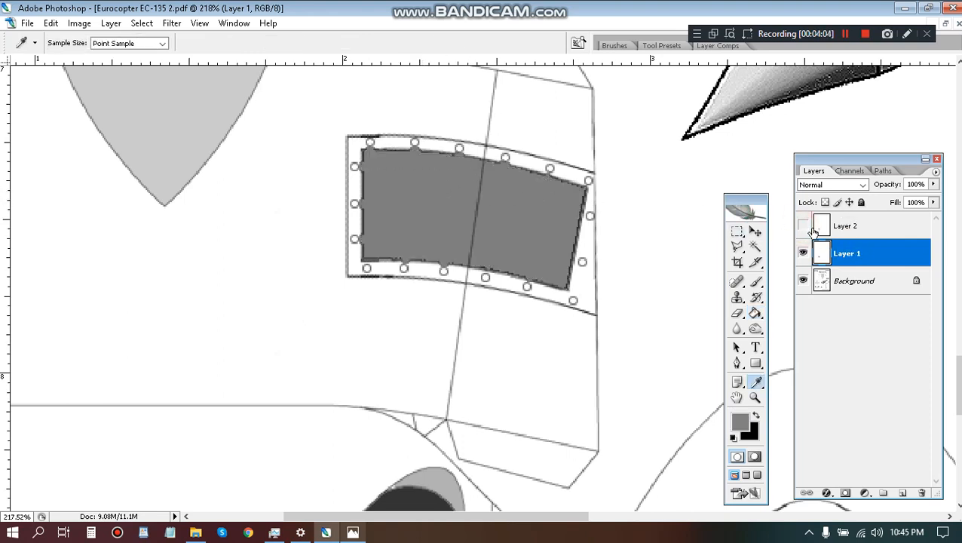
Step back through the grey fill and the cut and paste to restore the speckled fill on Layer 1.
key(ctrl+alt+z)
key(ctrl+alt+z)
key(ctrl+alt+z)
key(ctrl+alt+z)
key(ctrl+alt+z)
key(ctrl+alt+z)
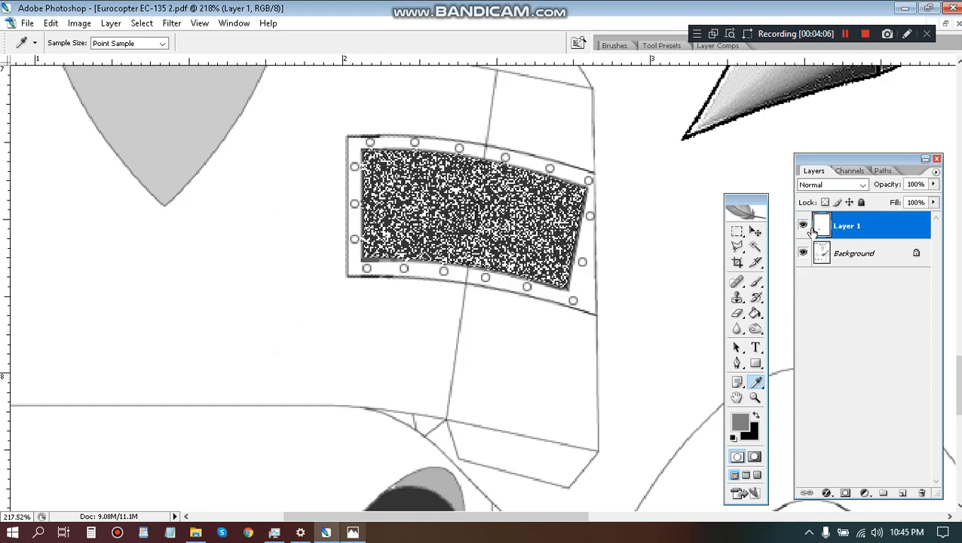
Step back once more to restore the plain dark window fill with its selection active.
key(alt+BackSpace)
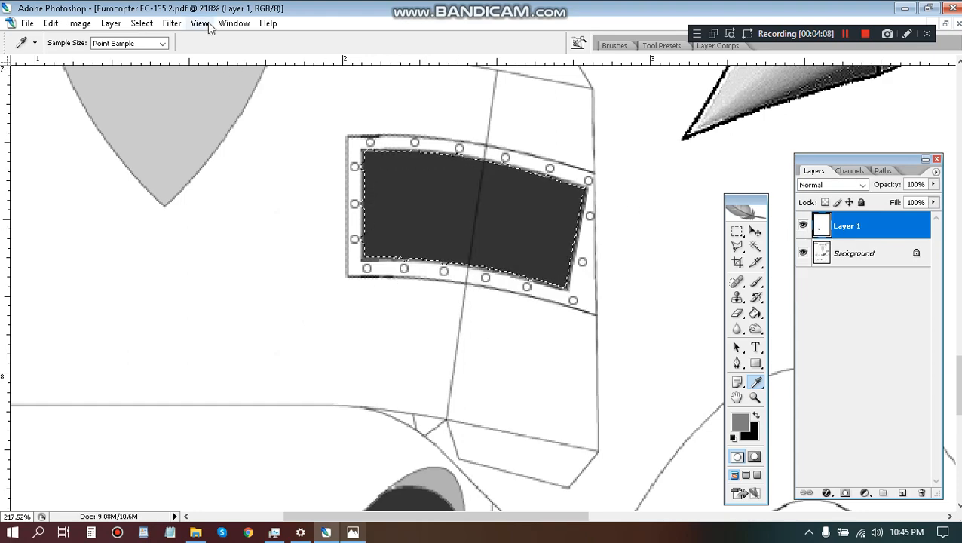
Try the Graphic Pen filter on the window fill with stroke length 1, light/dark balance 58 and vertical strokes, and undo it.
click(172, 23)
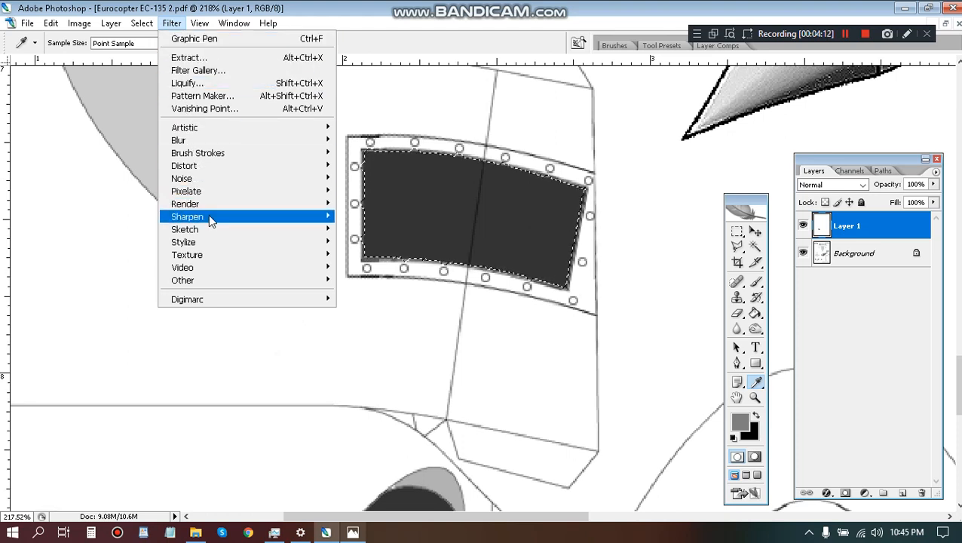
mouse_move(211, 219)
mouse_move(217, 259)
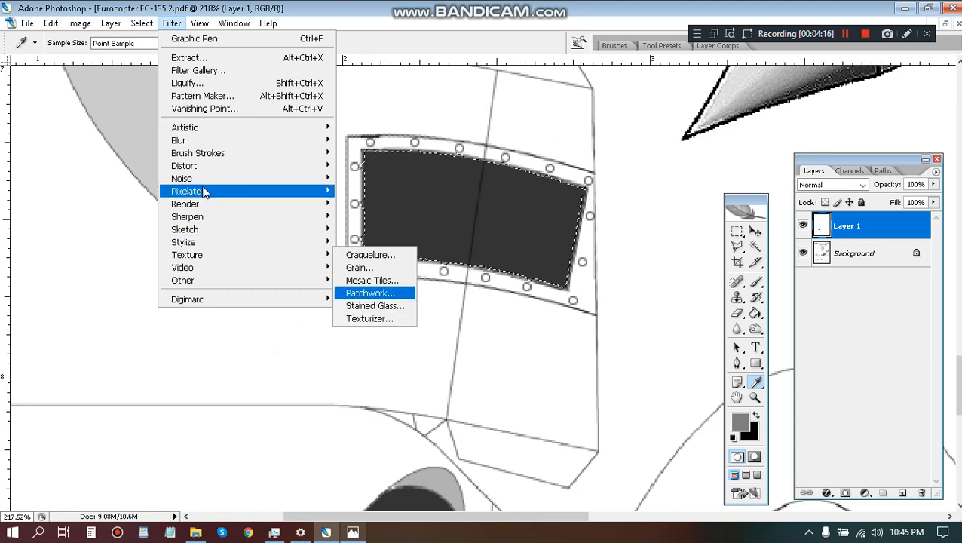
mouse_move(198, 195)
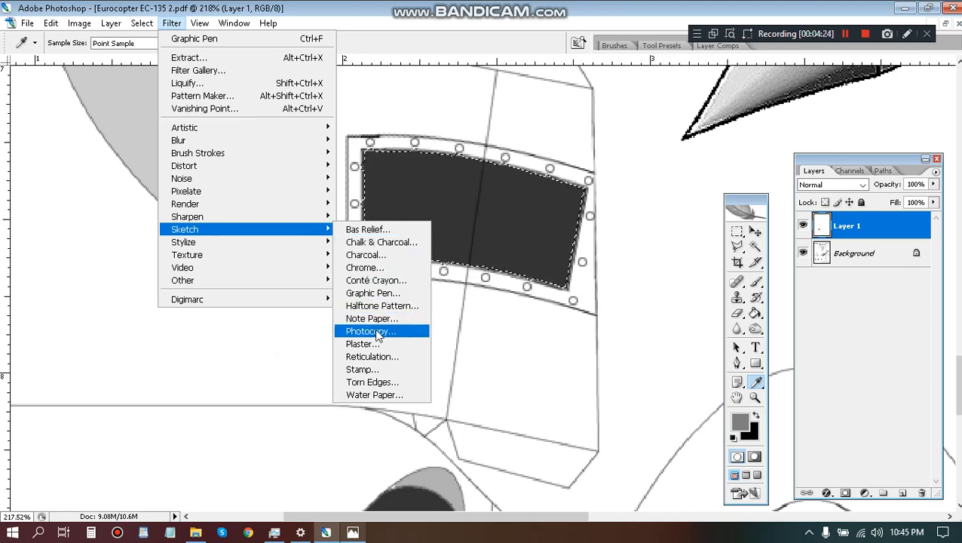
click(368, 291)
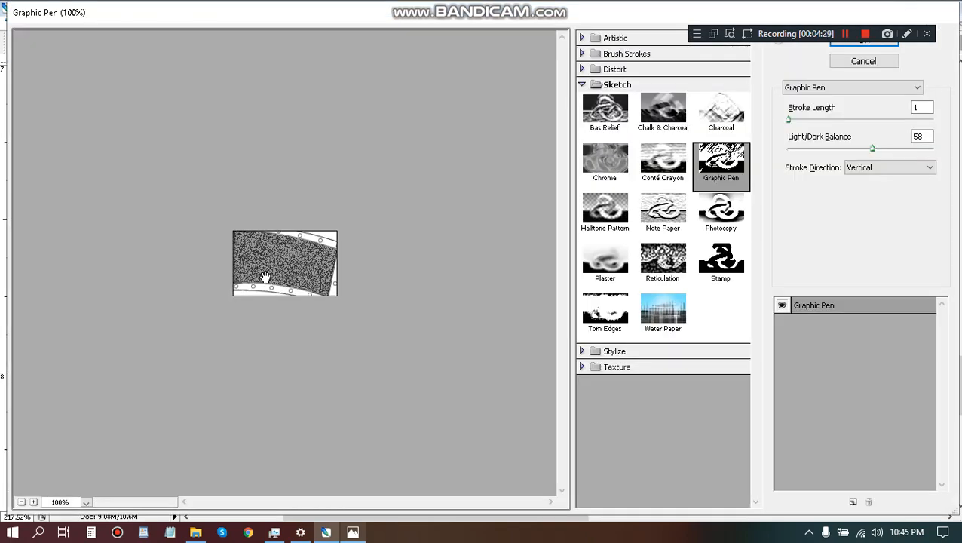
click(863, 43)
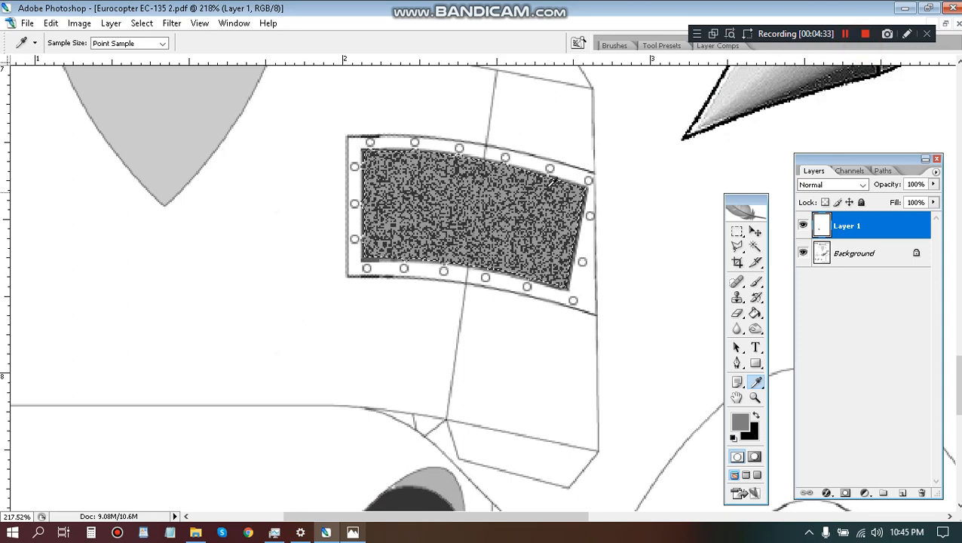
key(ctrl+z)
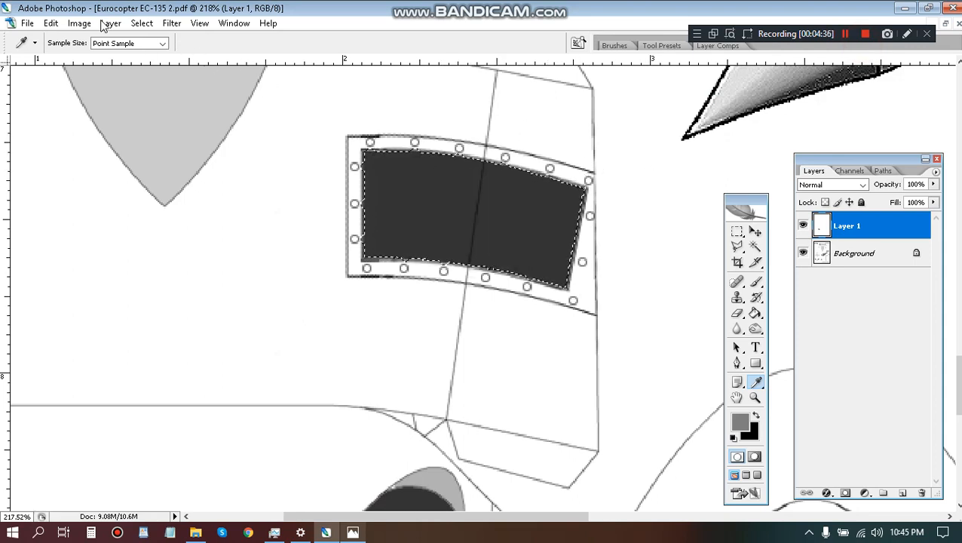
Apply the Texturizer filter to the selected window fill, using the Canvas texture, light from the Left and a stronger relief.
click(172, 24)
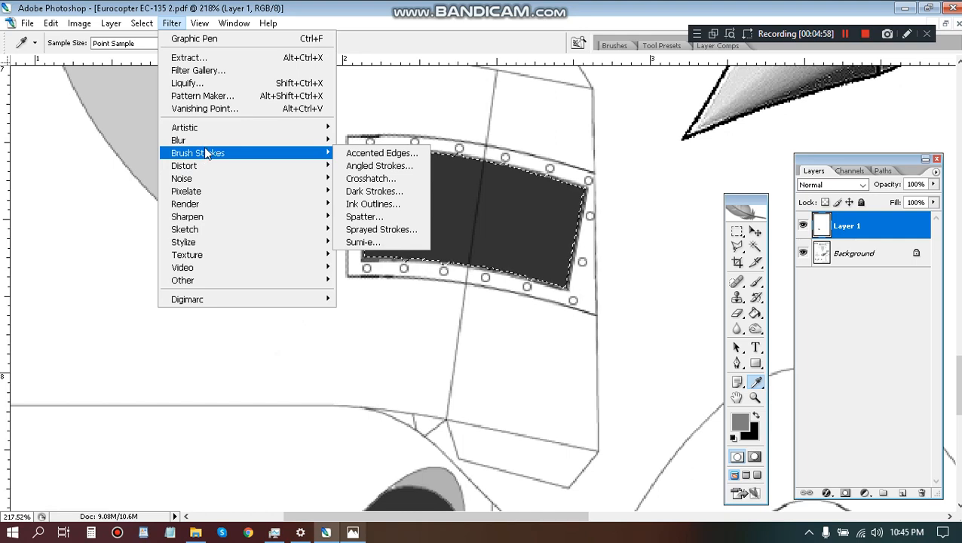
mouse_move(211, 129)
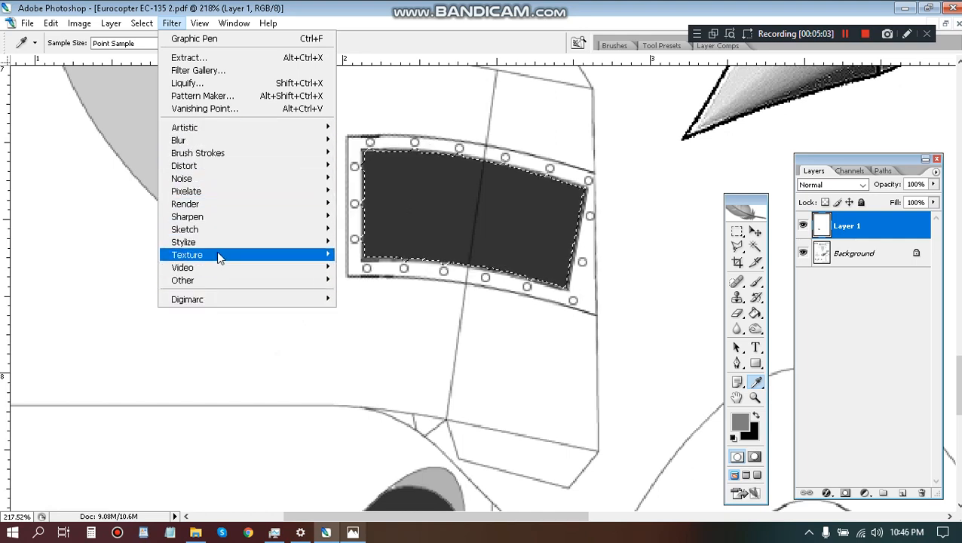
mouse_move(291, 257)
click(356, 320)
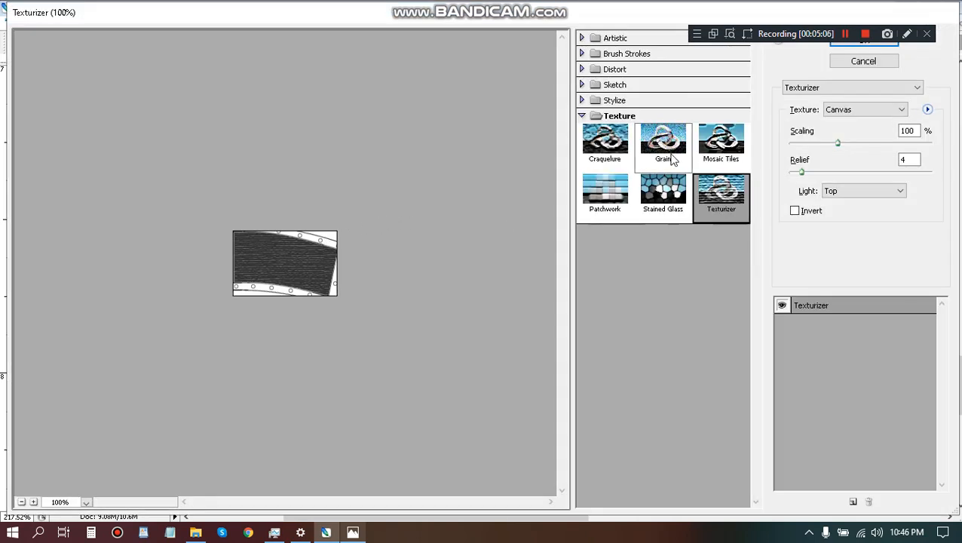
drag(812, 34, 682, 7)
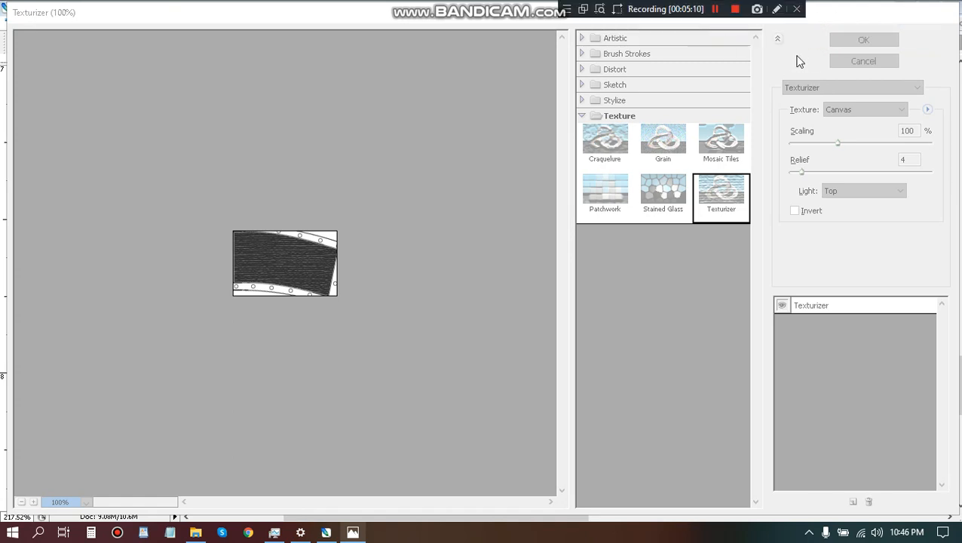
click(798, 64)
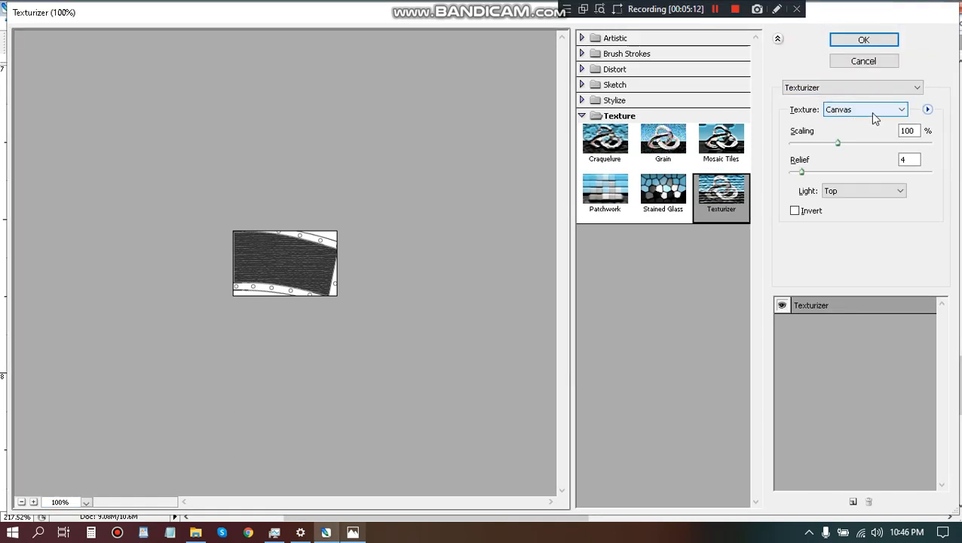
click(898, 191)
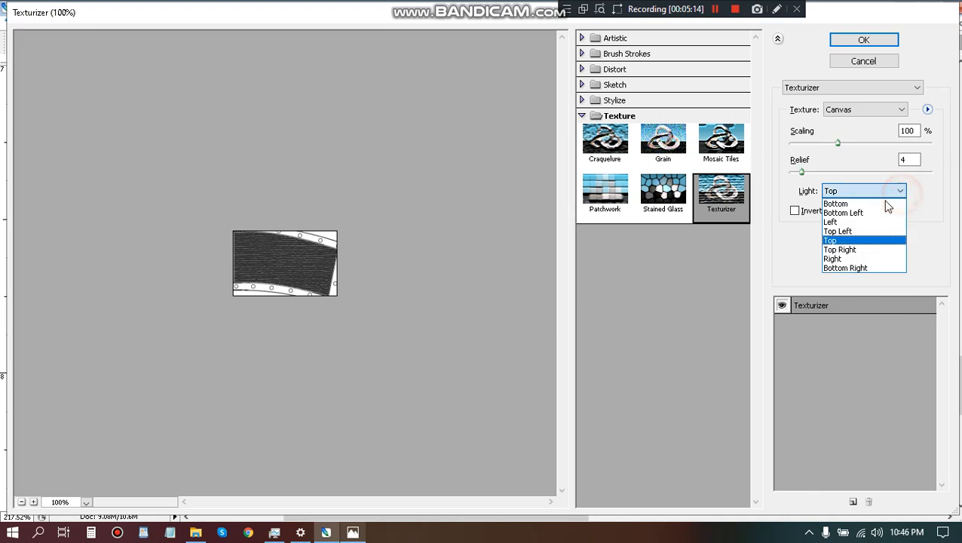
click(851, 222)
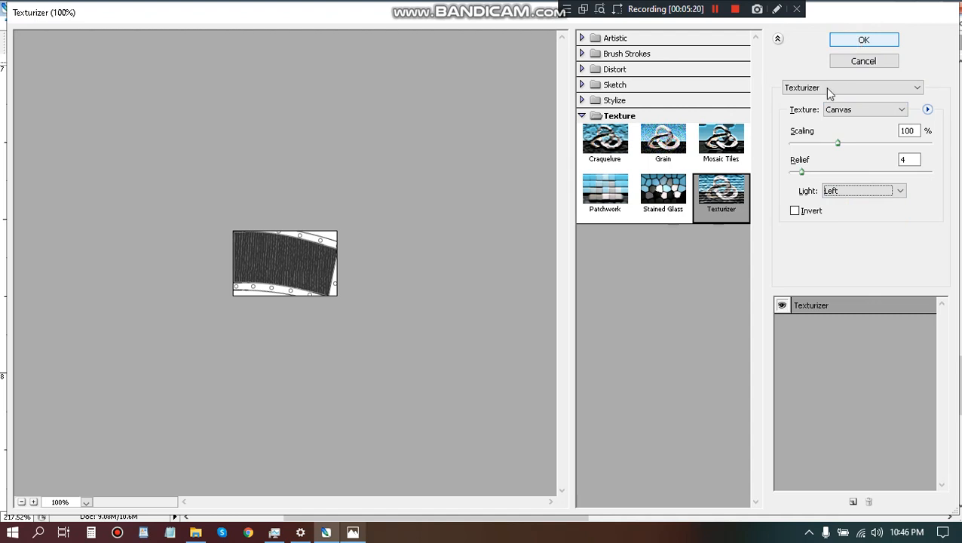
mouse_move(801, 173)
mouse_down()
mouse_move(820, 173)
mouse_move(809, 178)
mouse_up()
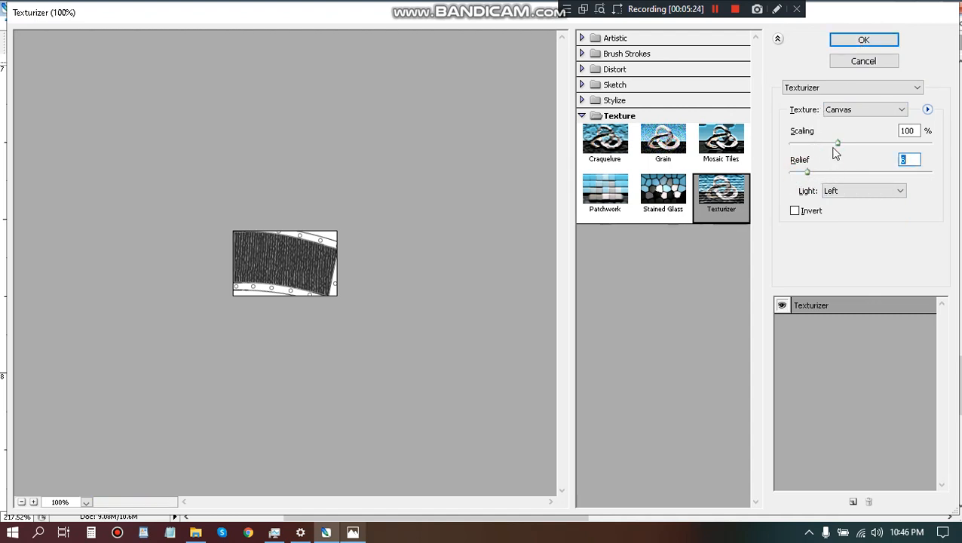
drag(836, 144, 829, 172)
click(857, 40)
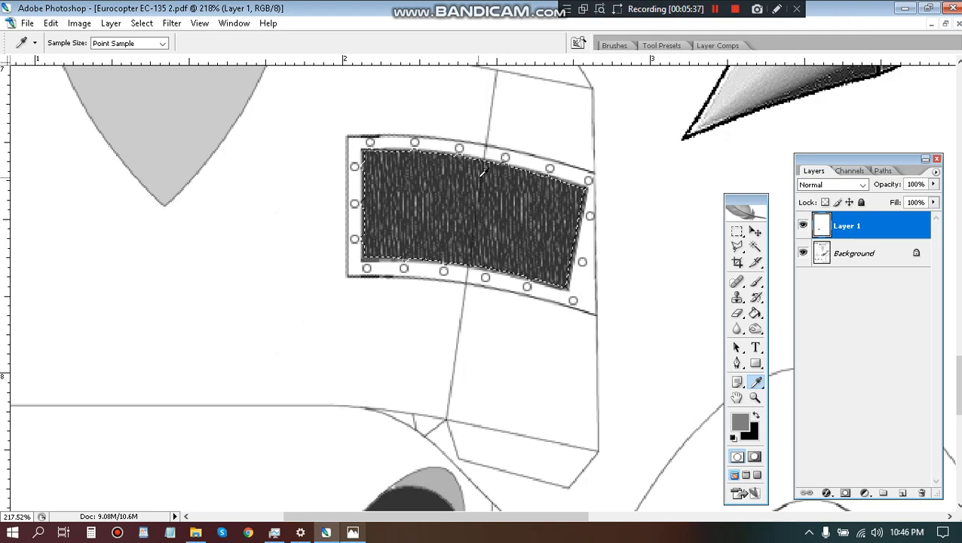
Deselect the window fill and toggle Layer 1's visibility to check the textured panel against the template.
key(ctrl+d)
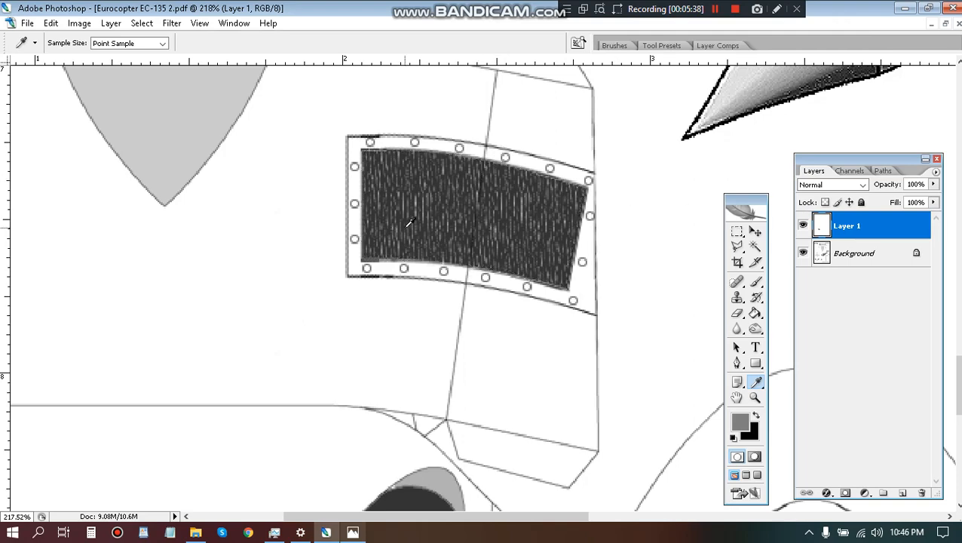
scroll(408, 222, down, 10)
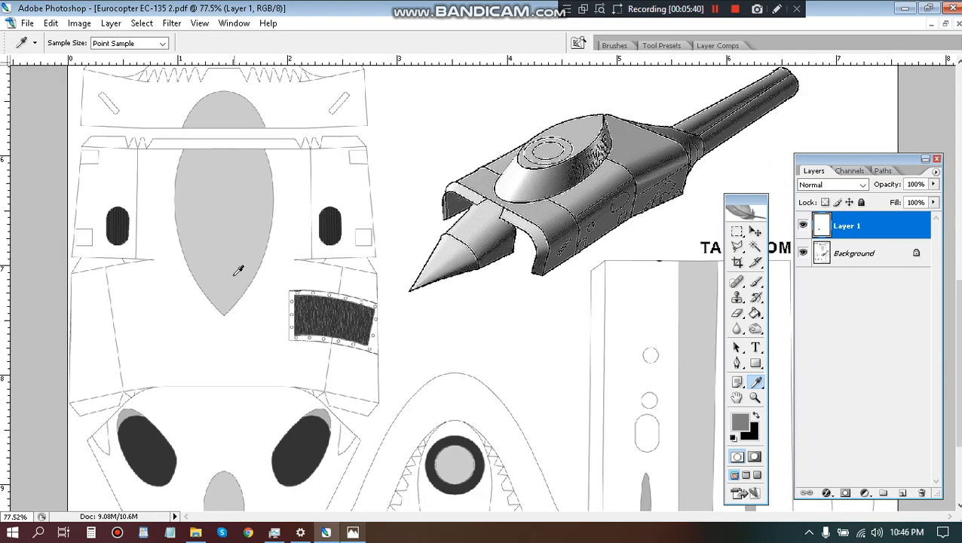
scroll(219, 333, up, 5)
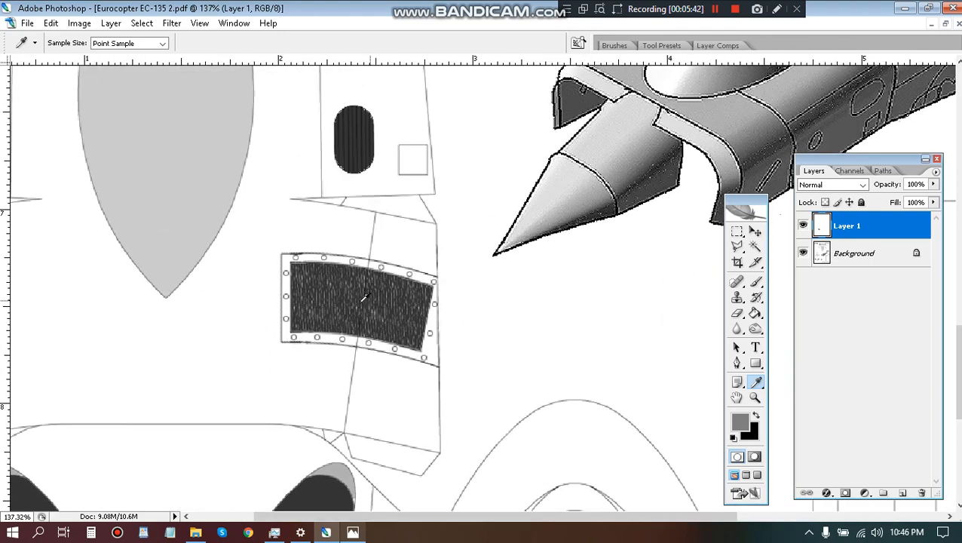
key(v)
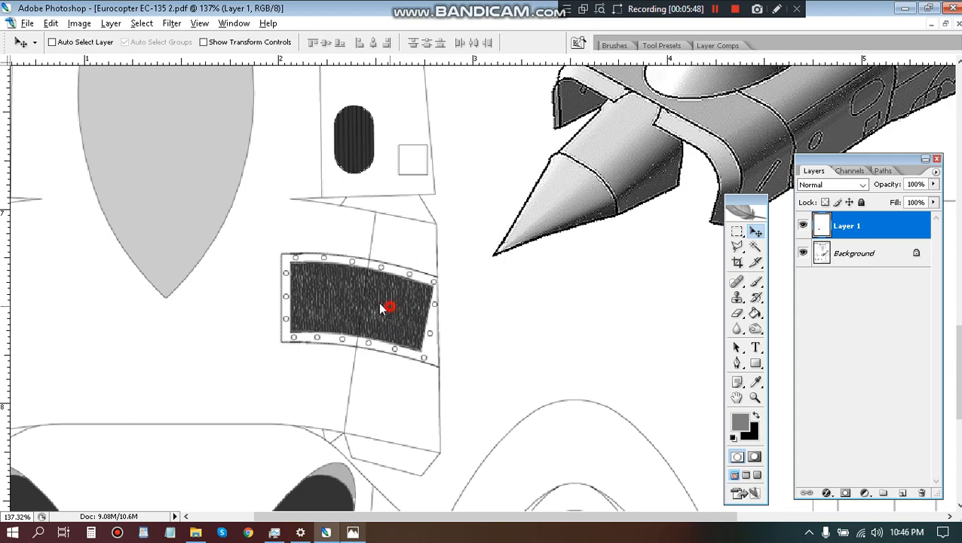
scroll(349, 273, down, 4)
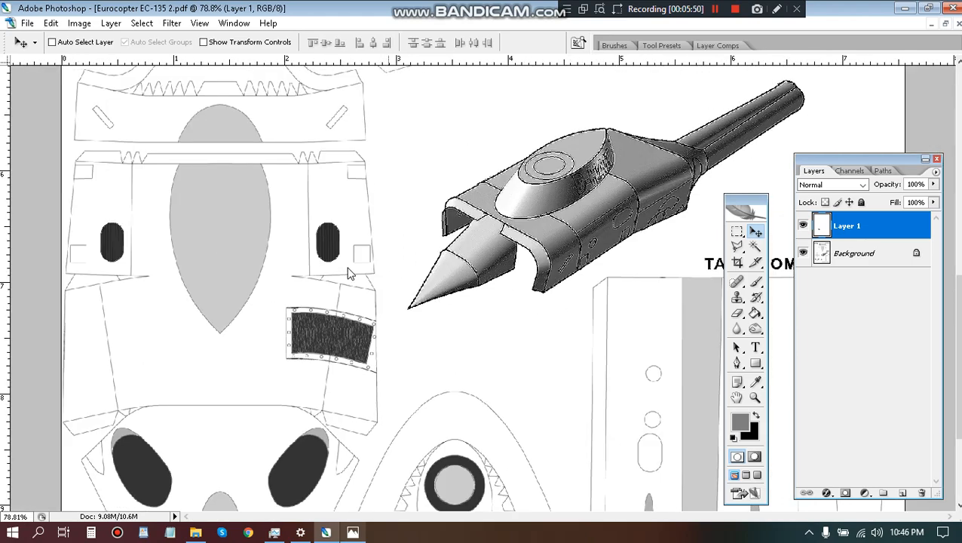
click(801, 226)
click(801, 226)
Duplicate Layer 1 and move the copied riveted window horizontally to the opposite side of the engine cover part.
key(ctrl+j)
key(shift+Left)
key(shift+Left)
key(shift+Left)
key(shift+Left)
key(shift+Left)
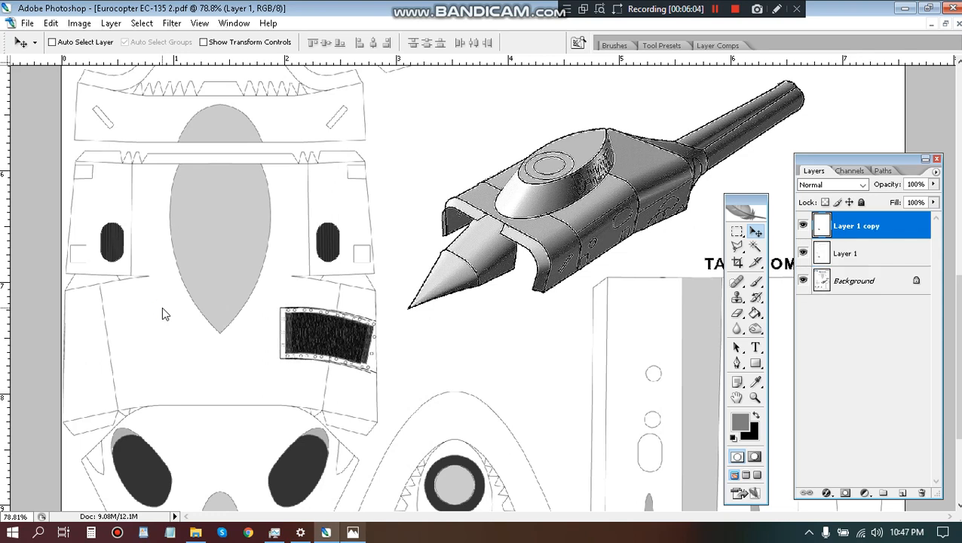
key(shift+Left)
key(shift+Left)
key(shift+Left)
key(shift+Left)
key(shift+Left)
key(shift+Left)
key(shift+Left)
key(shift+Left)
key(shift+Left)
key(shift+Left)
key(shift+Left)
key(shift+Left)
key(shift+Left)
key(shift+Left)
key(shift+Left)
key(shift+Left)
key(shift+Left)
key(shift+Left)
key(shift+Left)
key(shift+Left)
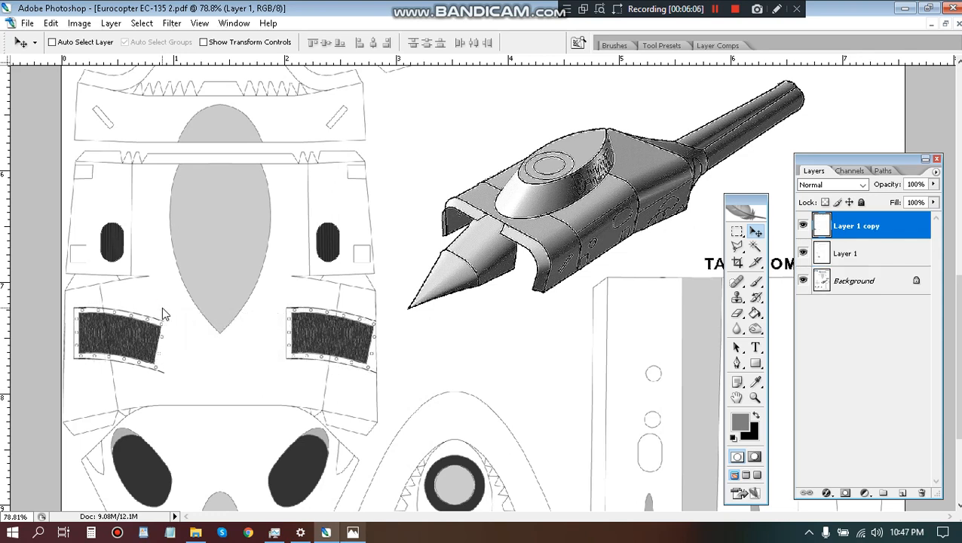
Flip the copied window horizontally and nudge it left until its frame meets the part's outer edge.
click(51, 22)
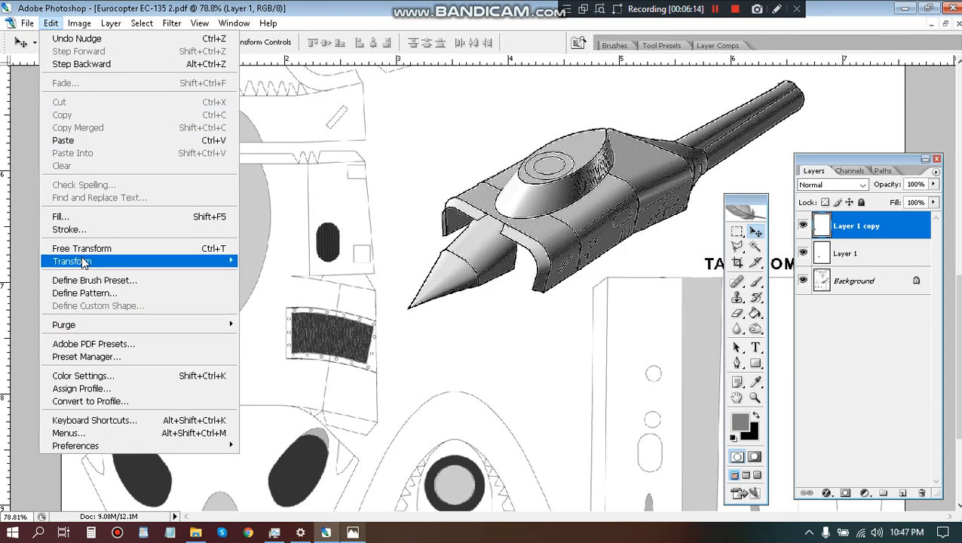
mouse_move(151, 261)
click(241, 407)
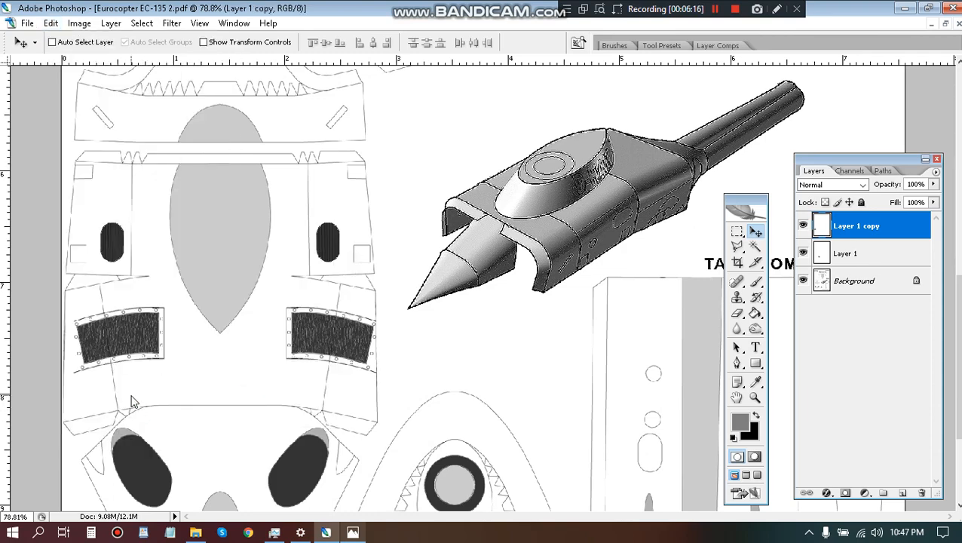
key(Left)
key(Left)
key(Left)
key(Left)
key(Left)
key(Left)
key(Left)
key(Left)
key(Left)
key(Left)
key(Left)
key(Left)
key(Left)
key(Left)
key(Left)
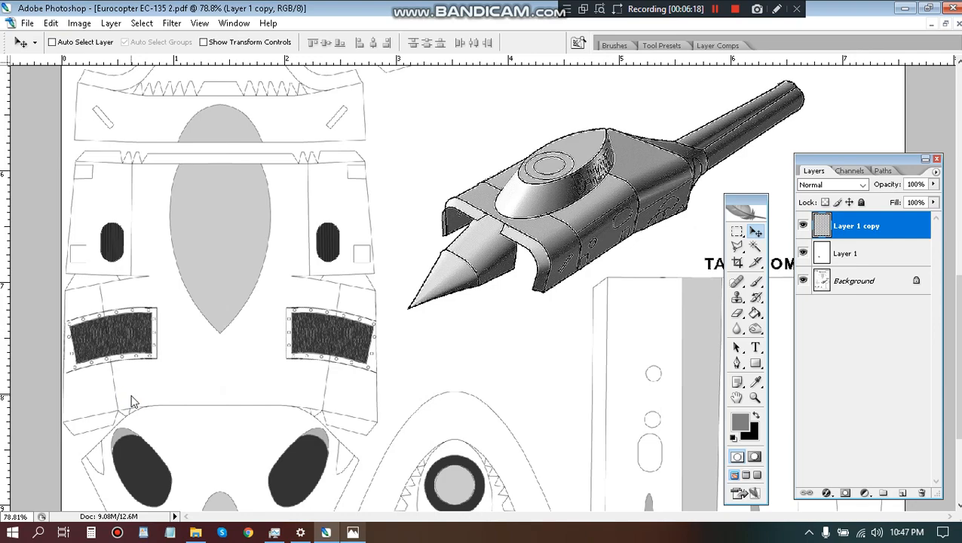
key(Left)
key(Left)
key(Left)
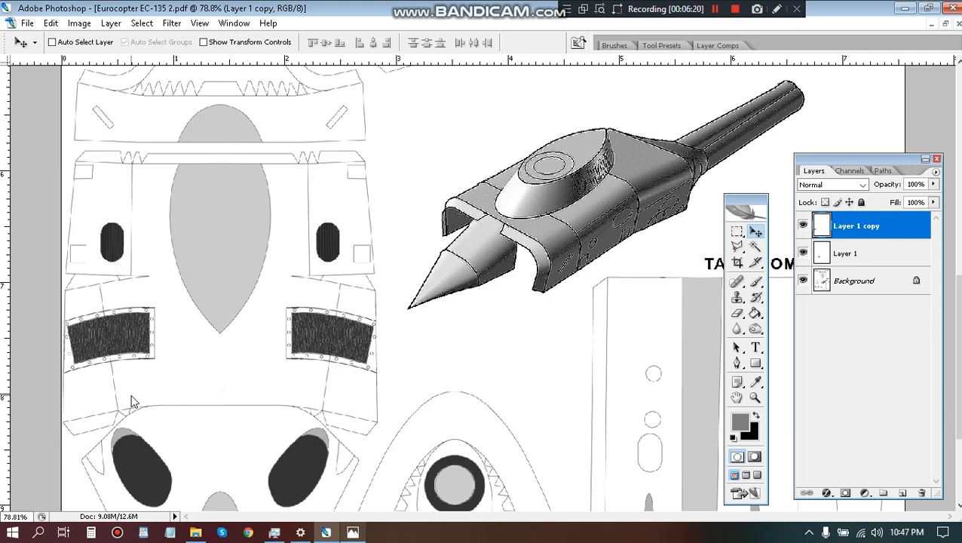
Check the mirrored window's alignment up close and merge both window layers down into the Background.
scroll(30, 377, up, 15)
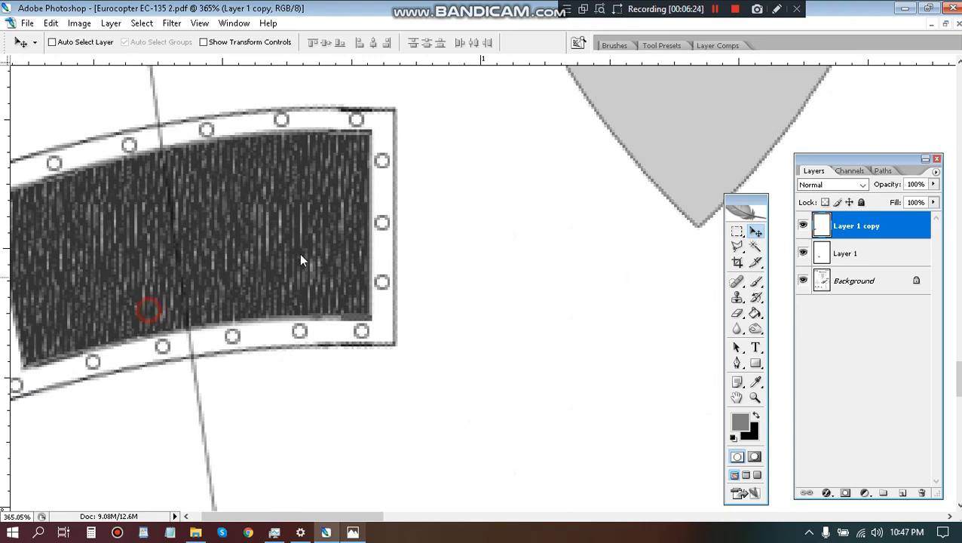
scroll(275, 350, down, 4)
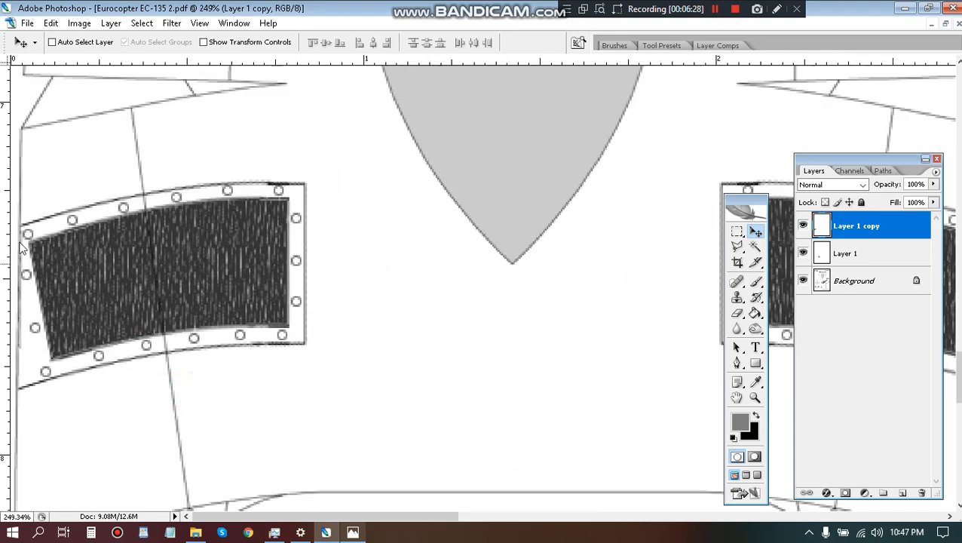
scroll(34, 229, down, 1)
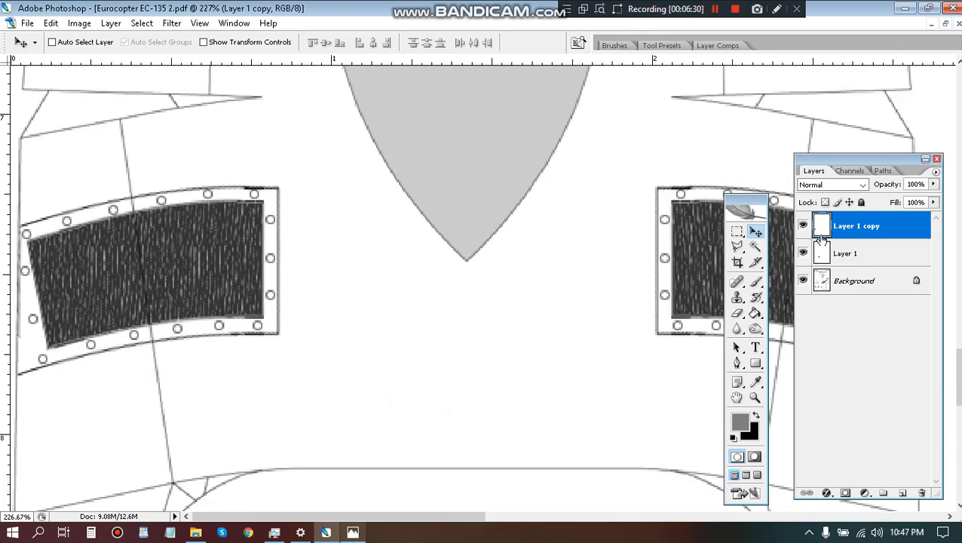
key(ctrl+e)
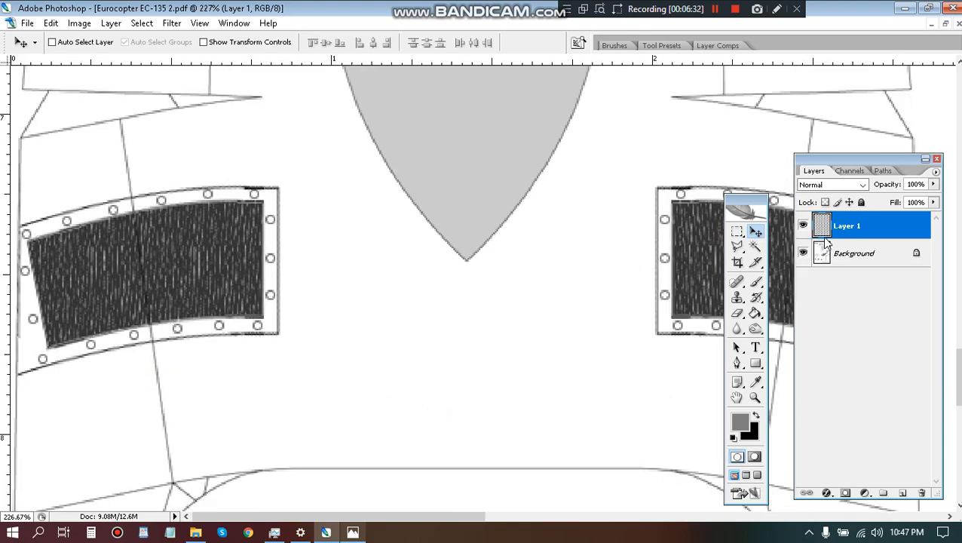
key(ctrl+e)
Review both finished windows on the template and compare them with the navy helicopter reference picture in Photos.
scroll(608, 215, down, 5)
scroll(608, 215, down, 8)
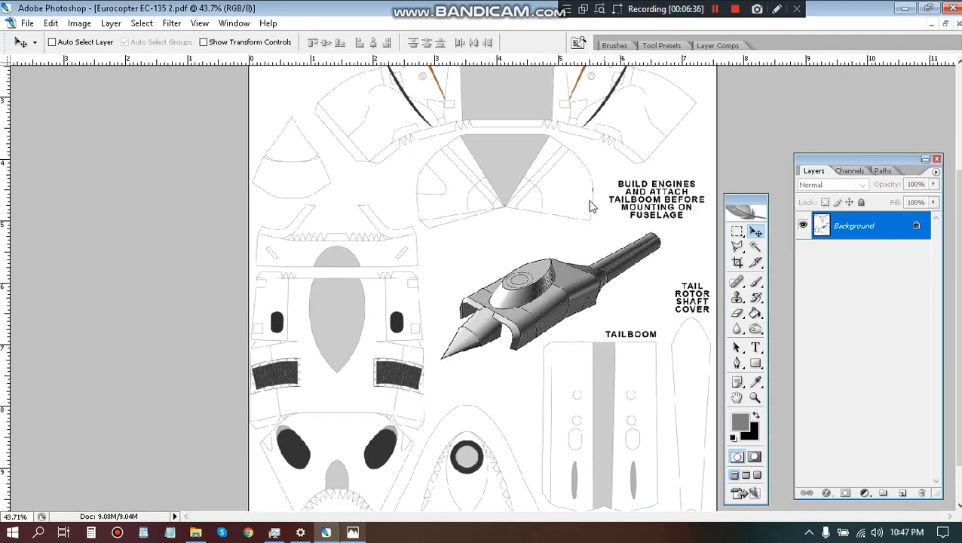
scroll(226, 330, up, 8)
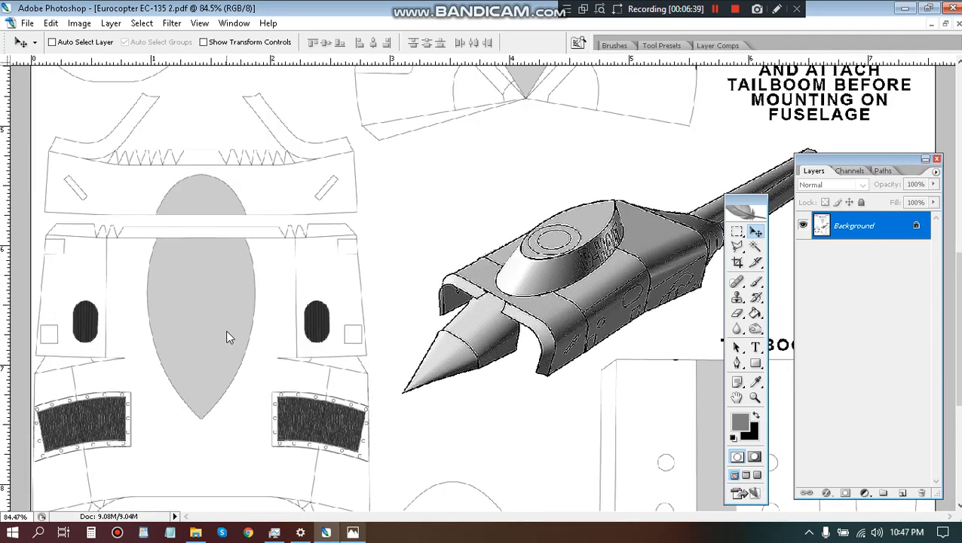
click(352, 531)
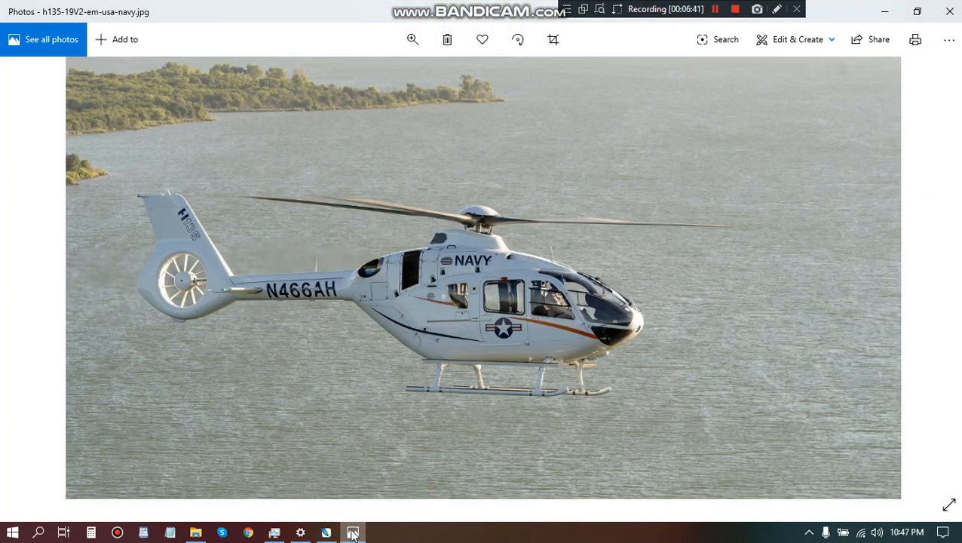
click(353, 532)
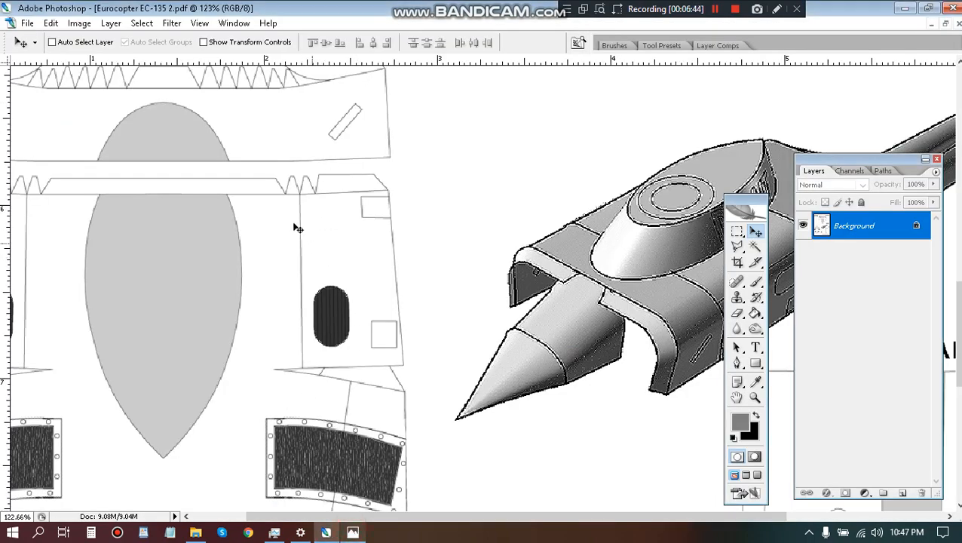
key(t)
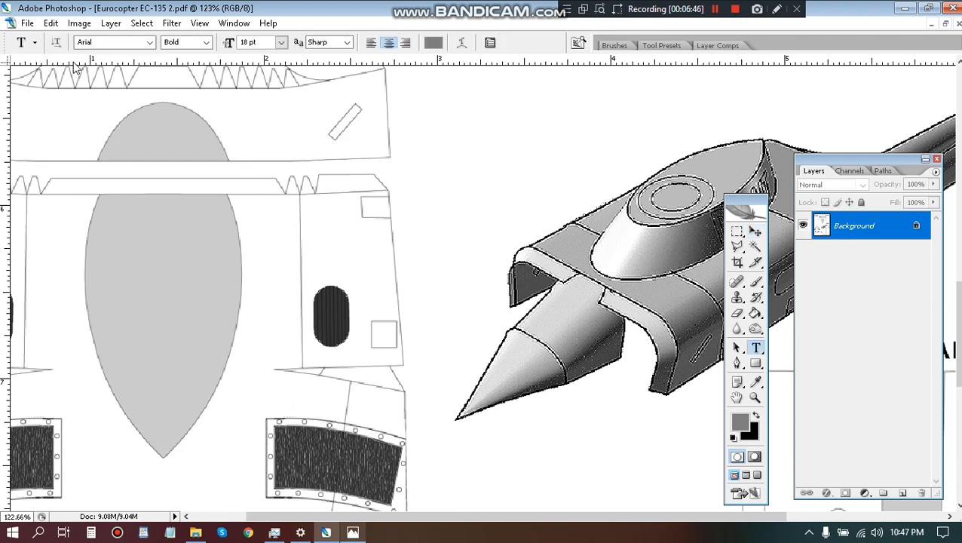
click(276, 240)
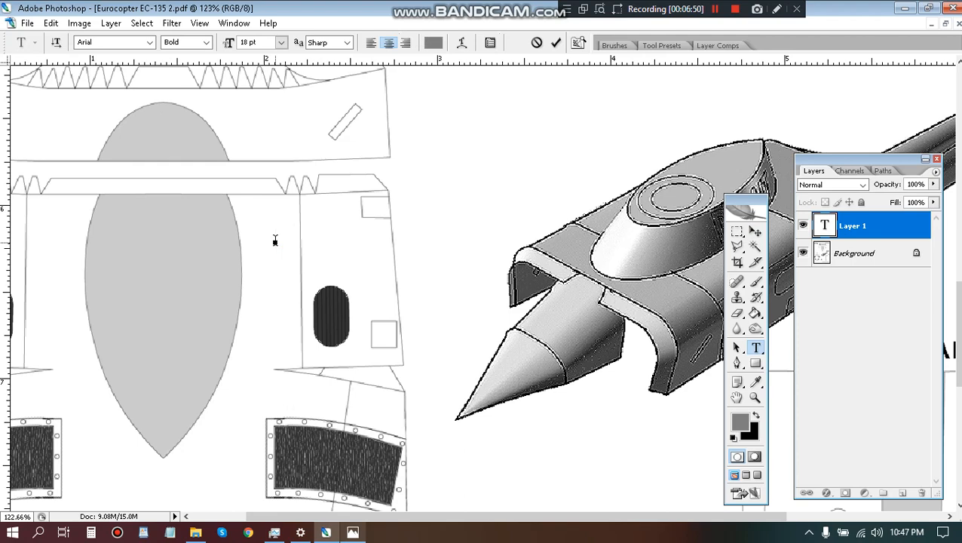
text(NAV)
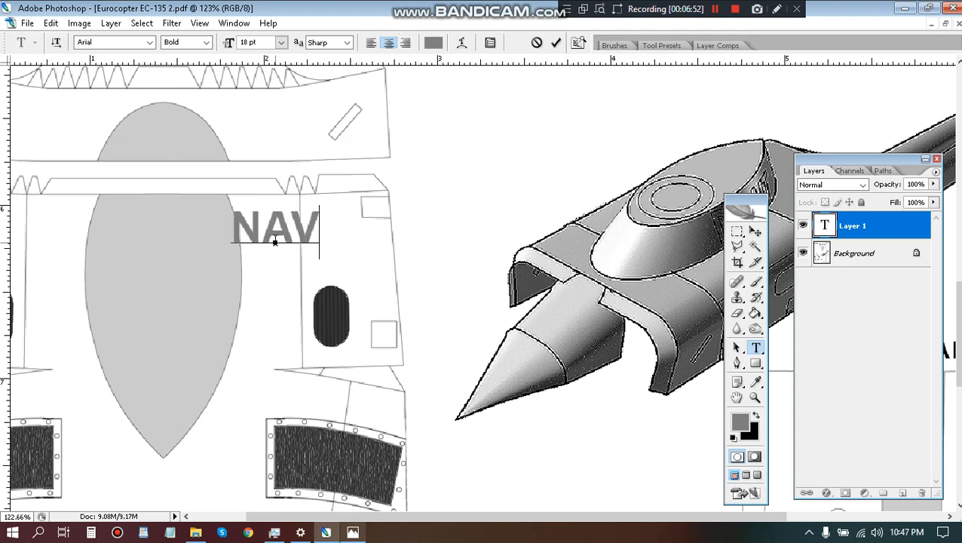
text(Y)
key(Escape)
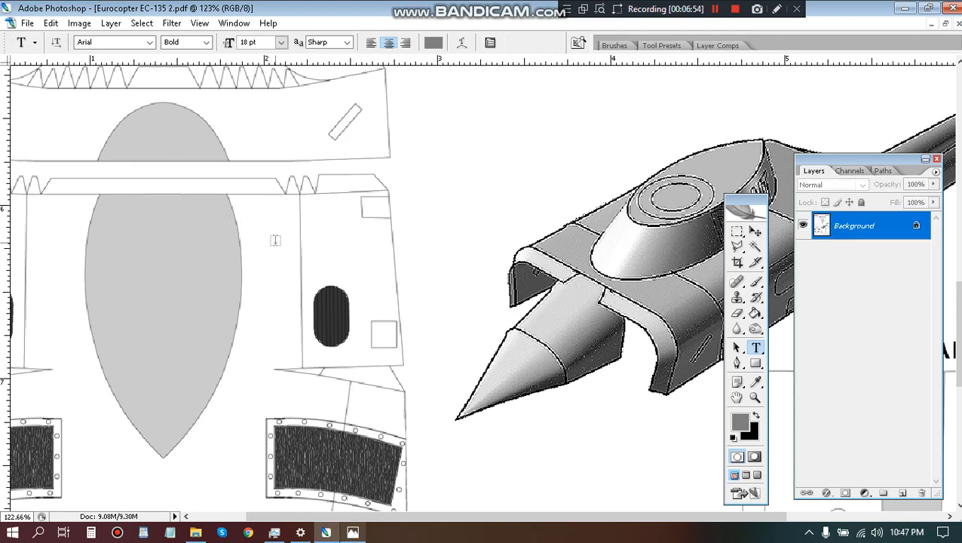
Reset the colors to the defaults and add the text NAVY in black 18 pt Arial Bold above the dark oval vent.
key(d)
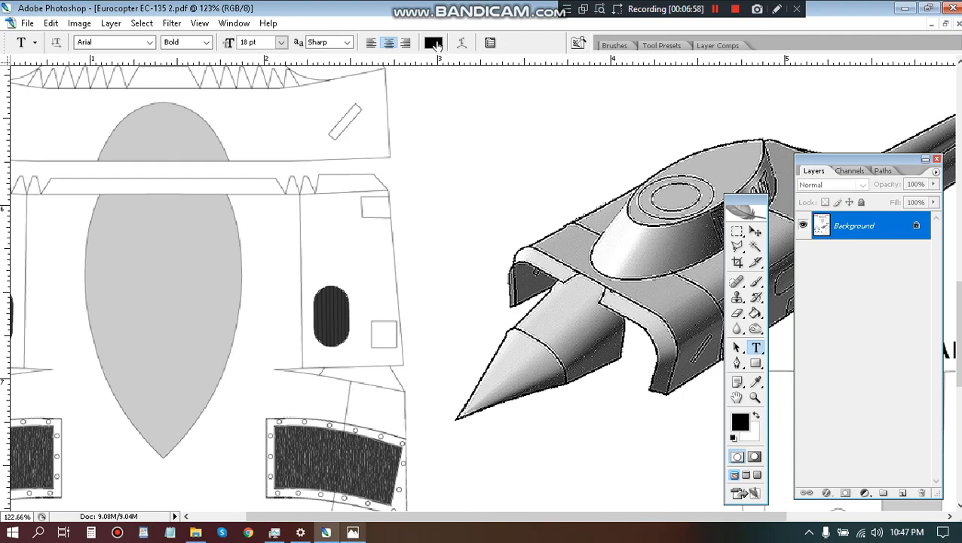
click(274, 251)
text(NAVY)
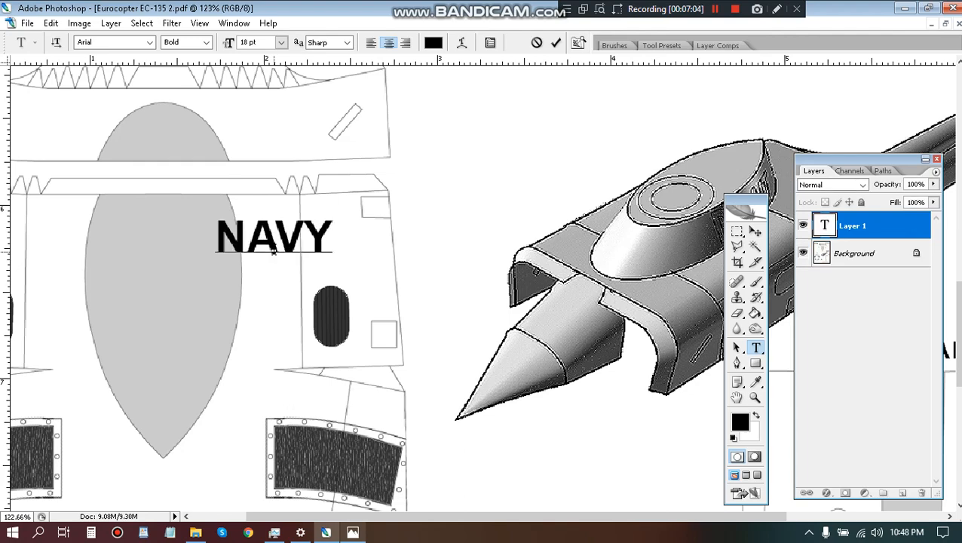
key(ctrl+Return)
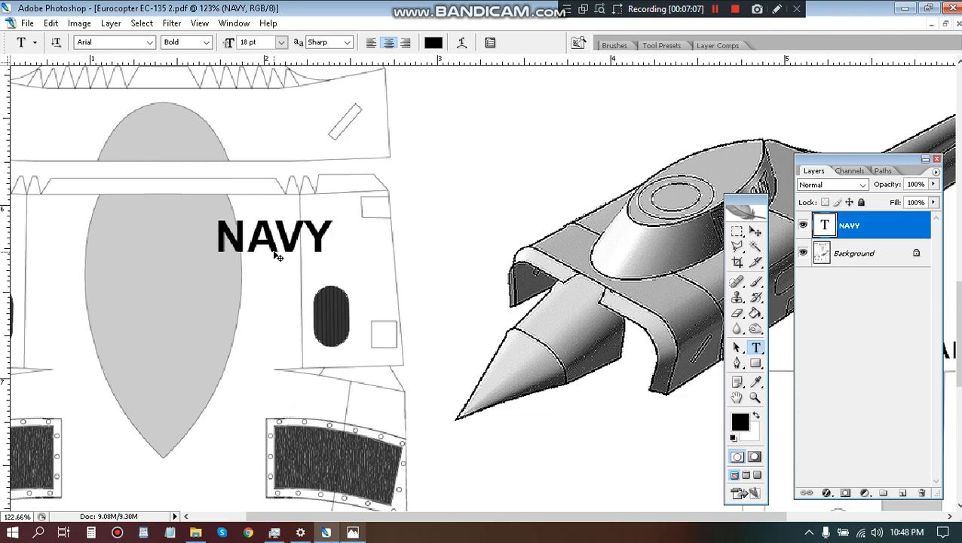
Rotate the NAVY text to -90° and move it onto the side part directly above the dark oval vent.
key(ctrl+t)
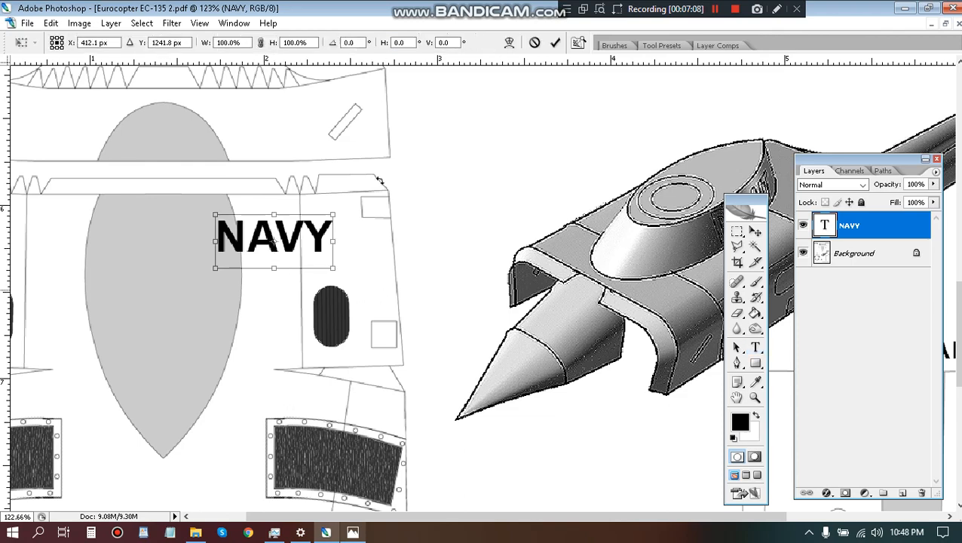
click(346, 43)
text(90)
key(Return)
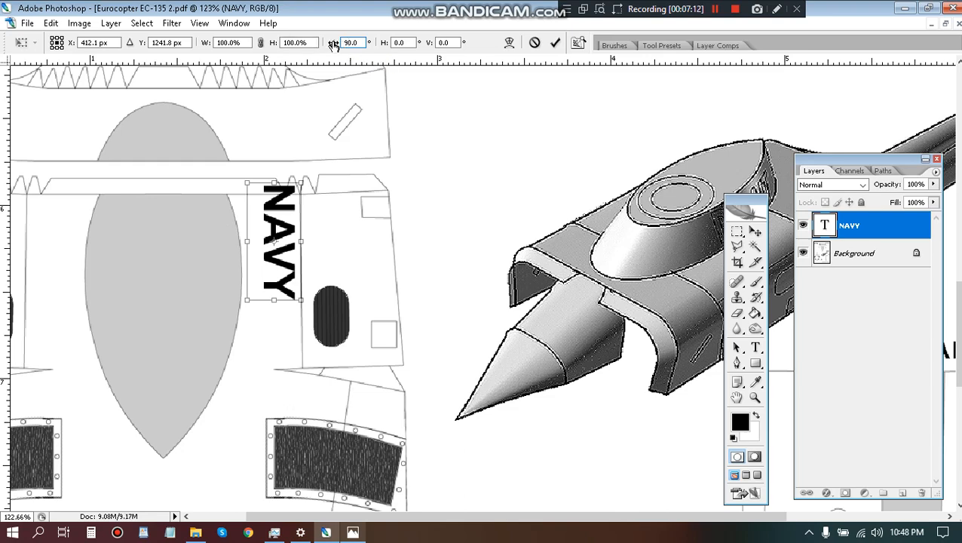
click(345, 43)
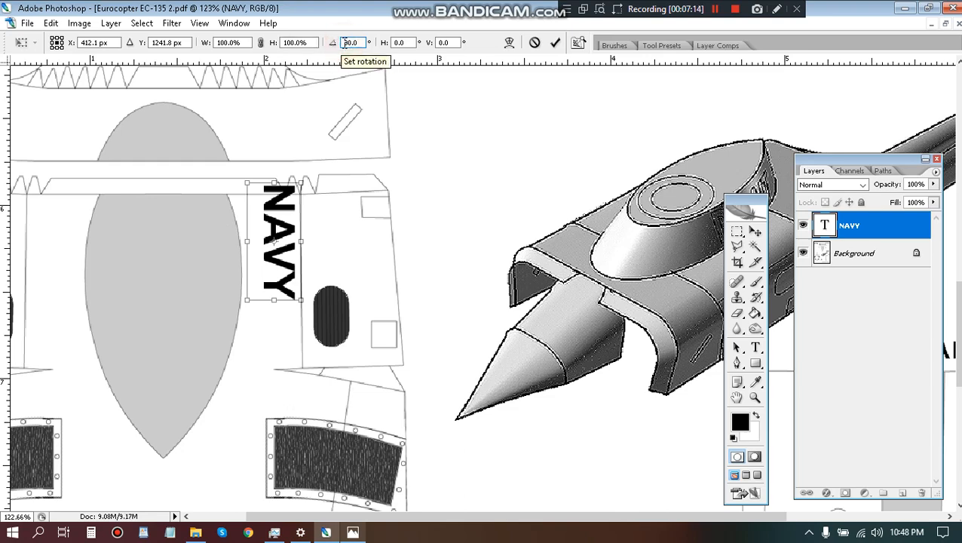
text(-)
key(Return)
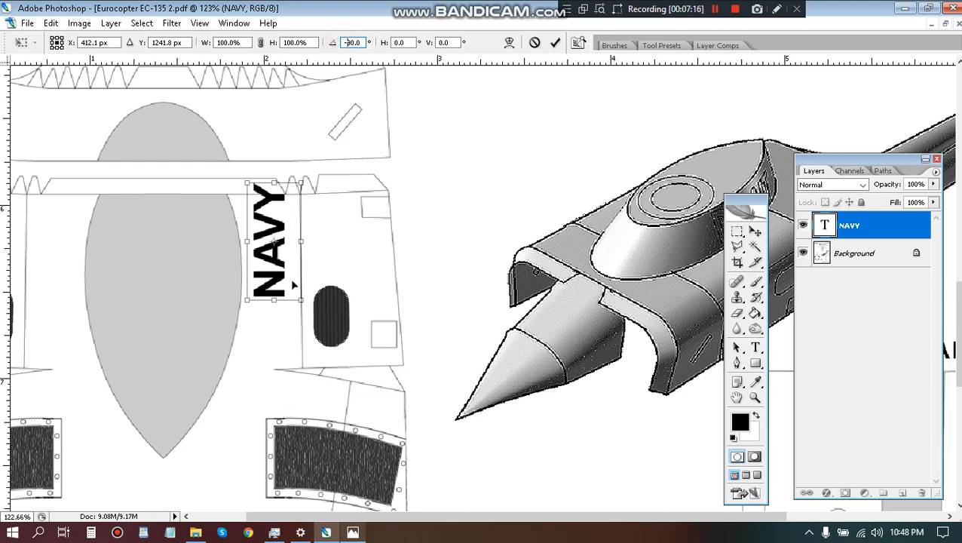
drag(287, 287, 349, 270)
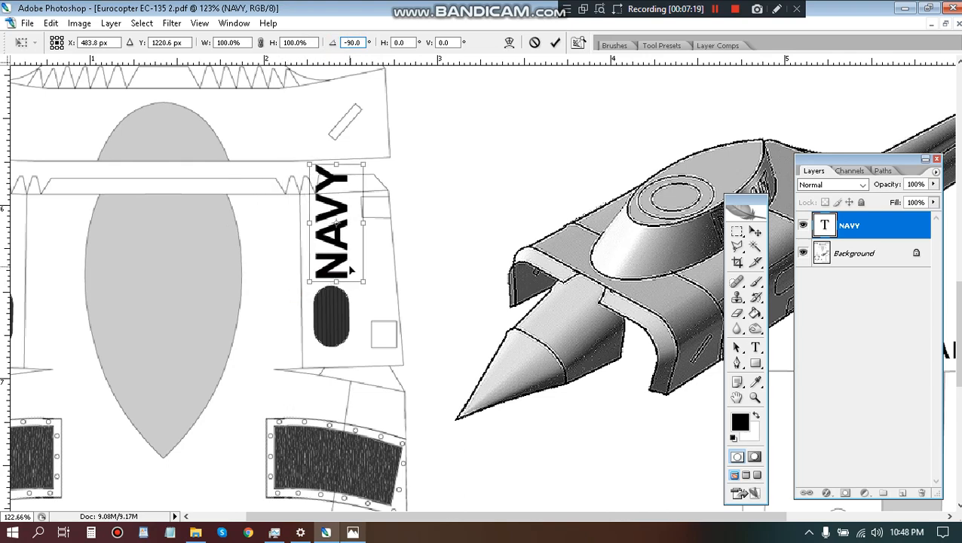
Compare with the reference photo, then scale the NAVY text to 117.3% and align it with the vent's width.
click(350, 533)
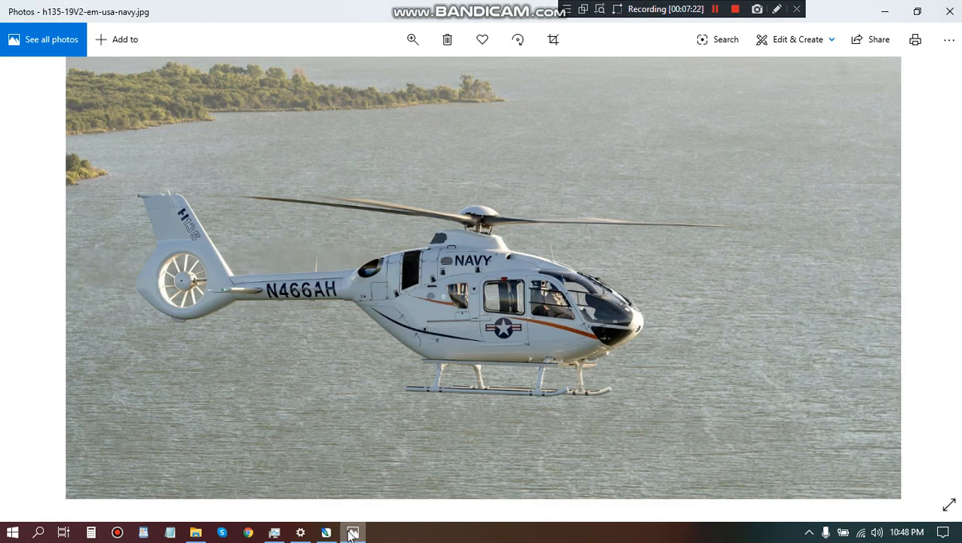
click(351, 533)
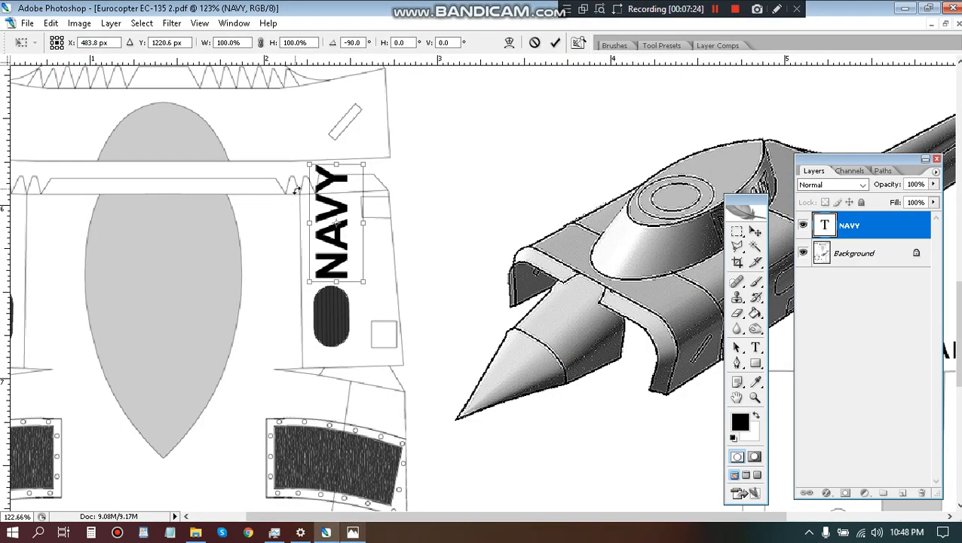
drag(309, 163, 295, 140)
scroll(331, 249, down, 1)
scroll(332, 249, up, 5)
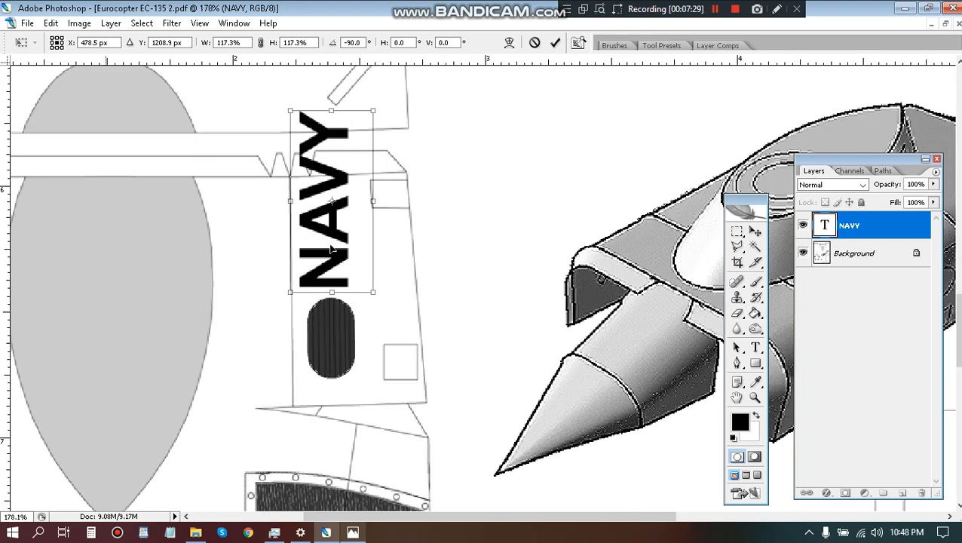
drag(334, 251, 339, 251)
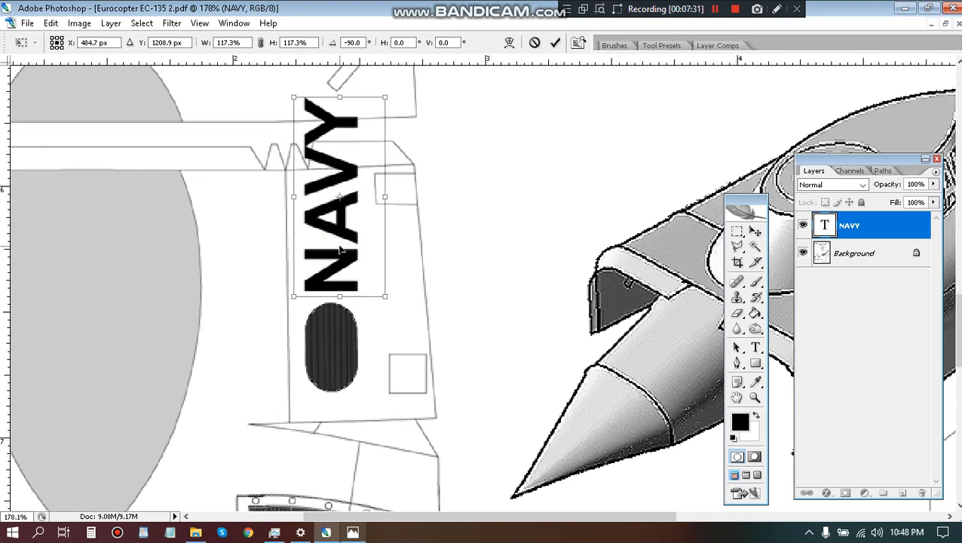
key(t)
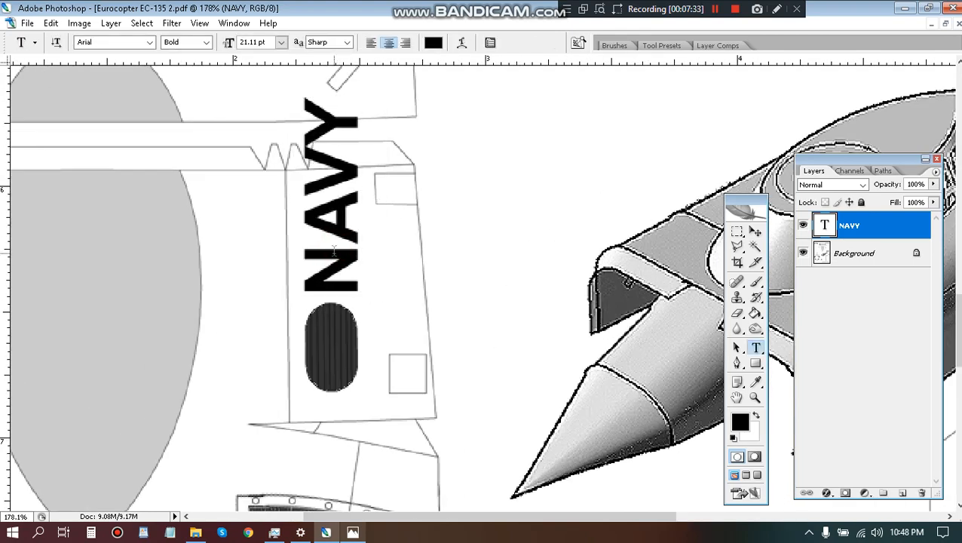
Duplicate the NAVY text onto the opposite side part, rotate the copy 180° and place it just above that side's vent.
key(v)
drag(334, 251, 513, 236)
drag(379, 253, 109, 219)
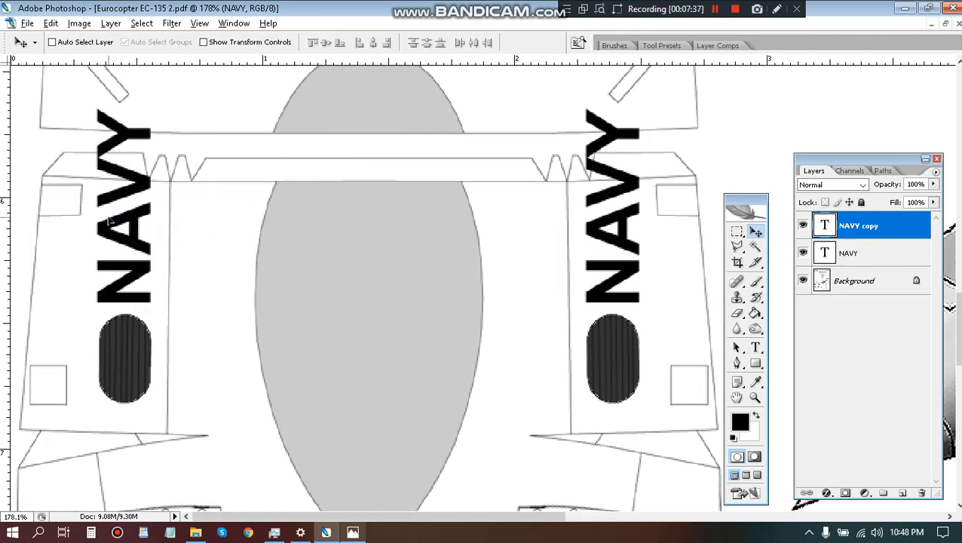
click(51, 23)
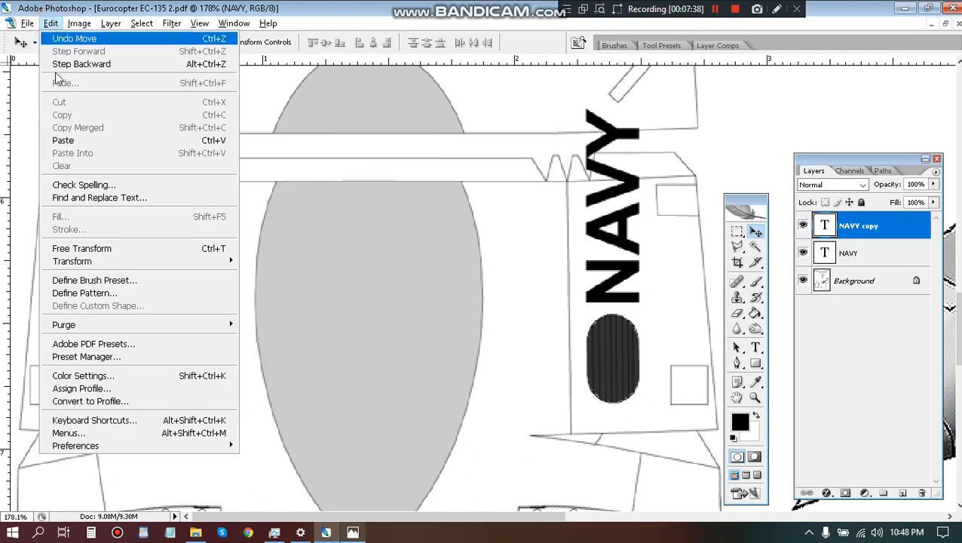
mouse_move(127, 264)
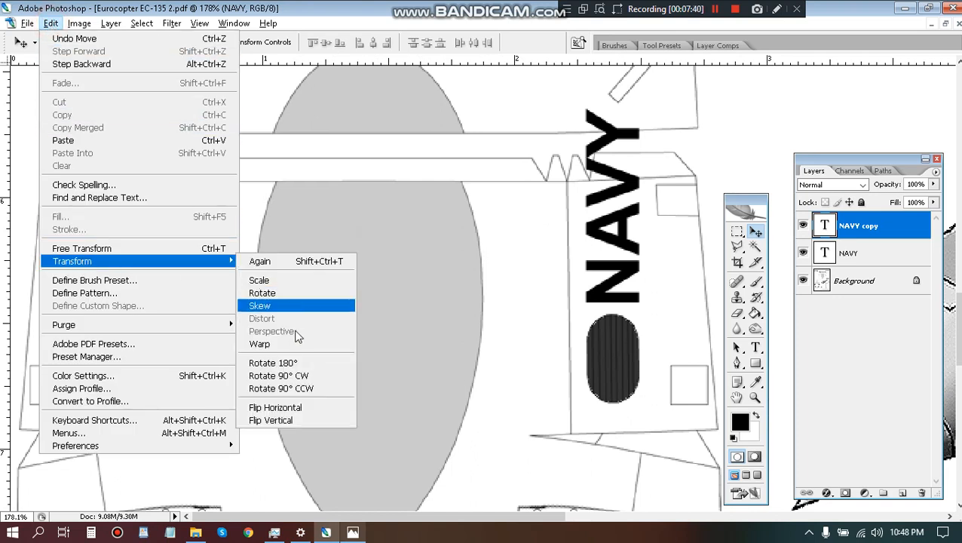
click(273, 362)
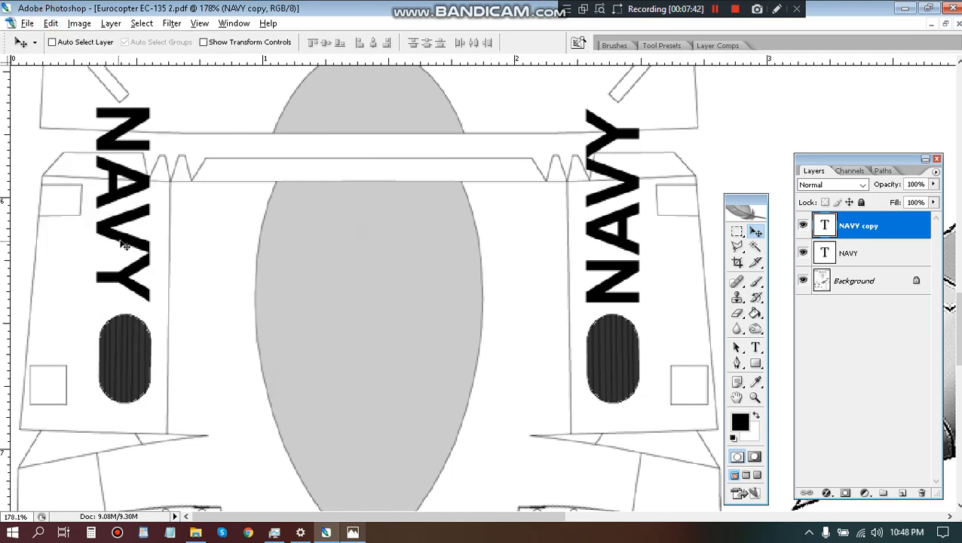
drag(127, 244, 125, 252)
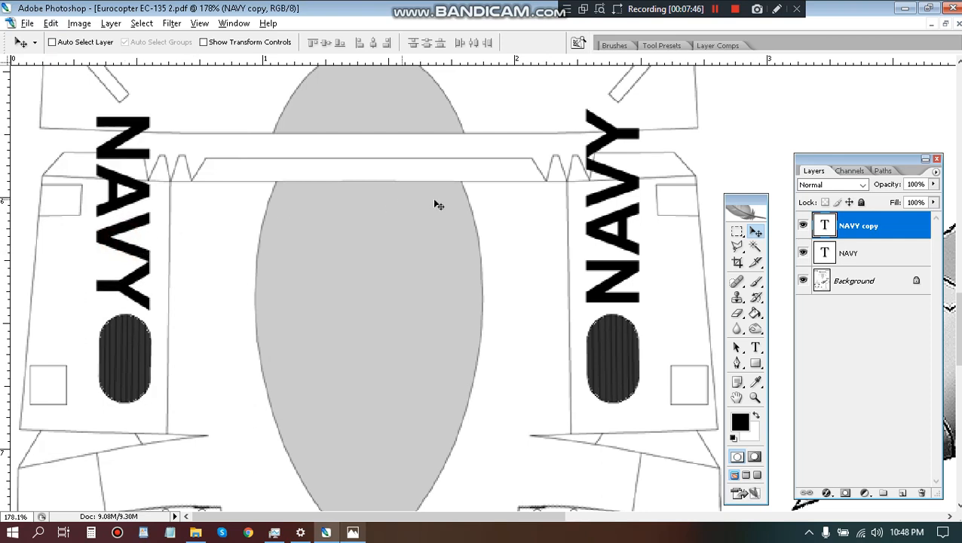
Merge the two NAVY text layers into one layer.
shift+click(901, 258)
key(ctrl+e)
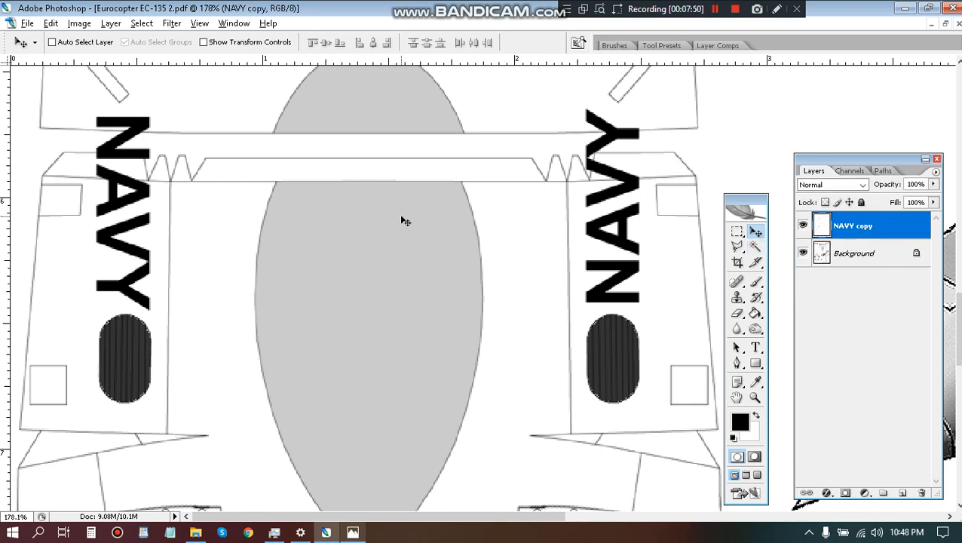
key(m)
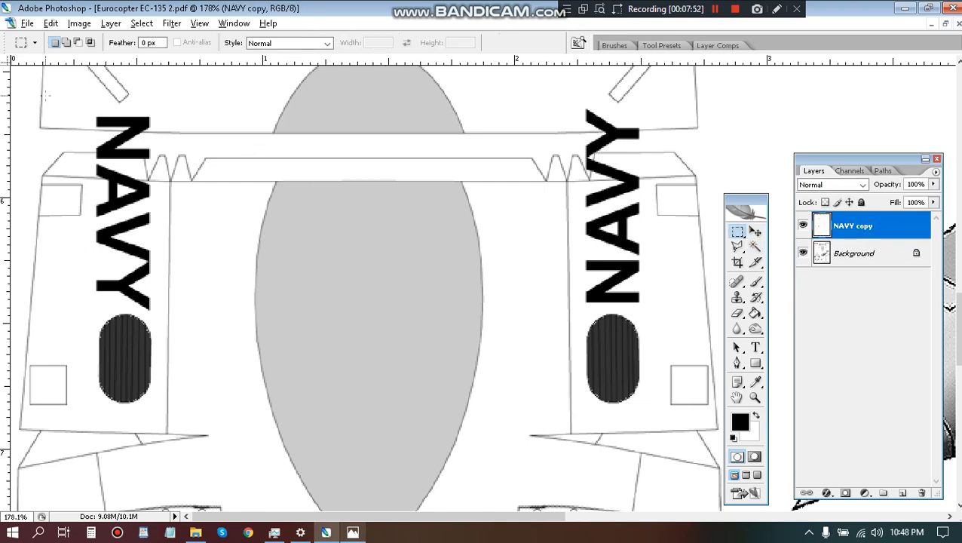
drag(45, 95, 664, 180)
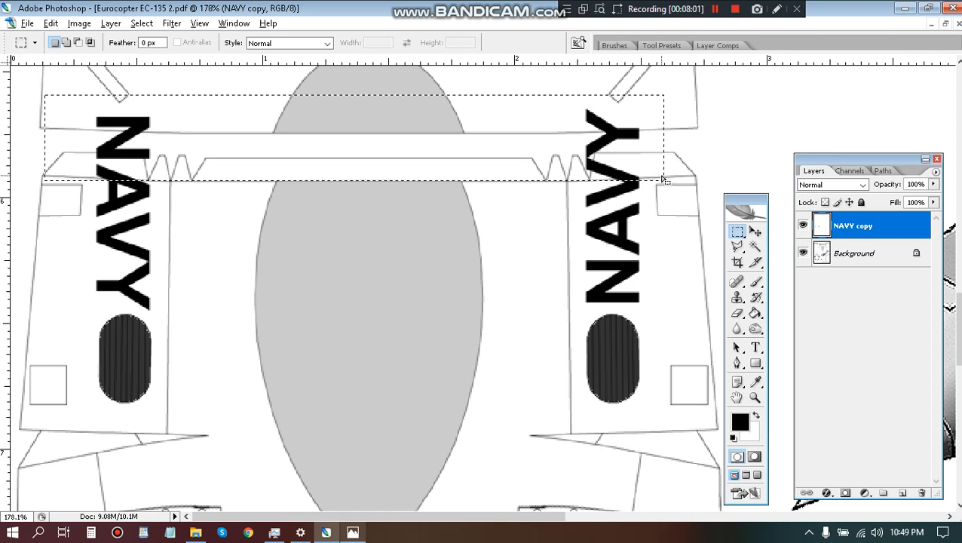
click(301, 153)
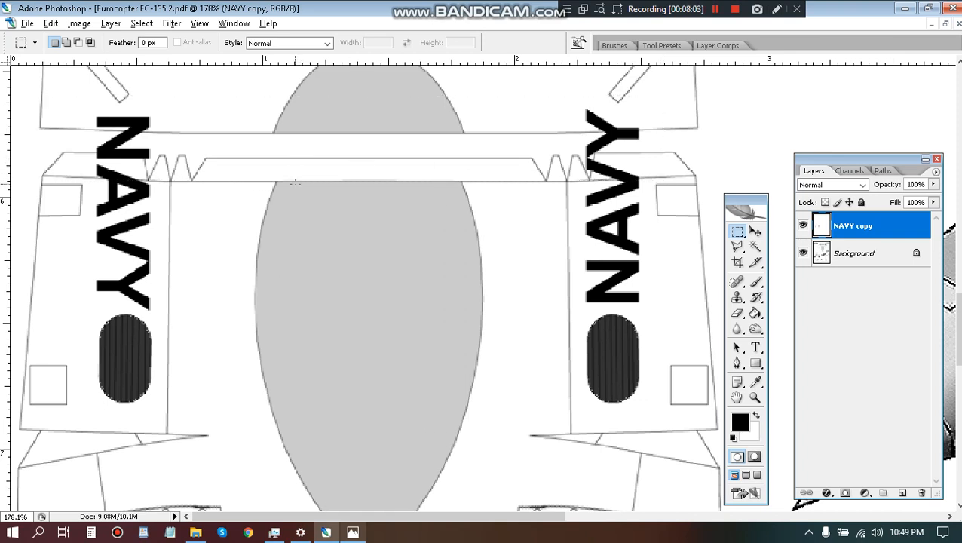
Outline with the Polygonal Lasso the portion of the rotated NAVY copy that extends above the side part's fold line.
key(l)
scroll(5, 299, up, 5)
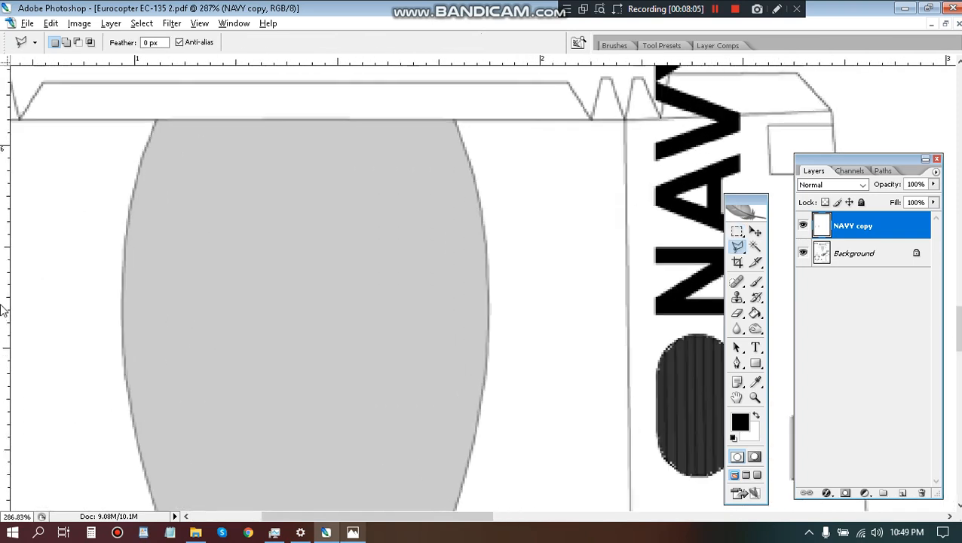
drag(22, 303, 389, 298)
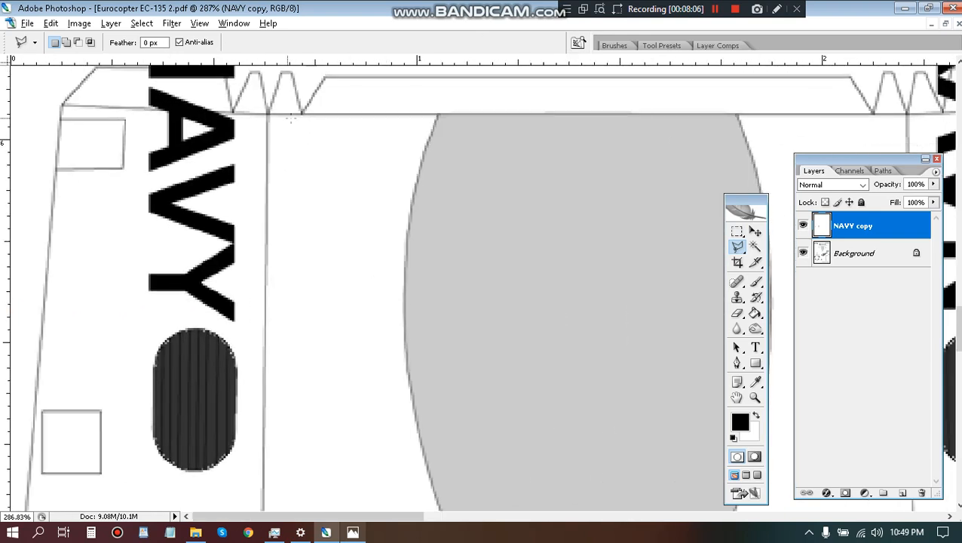
click(251, 114)
click(116, 109)
scroll(115, 109, up, 4)
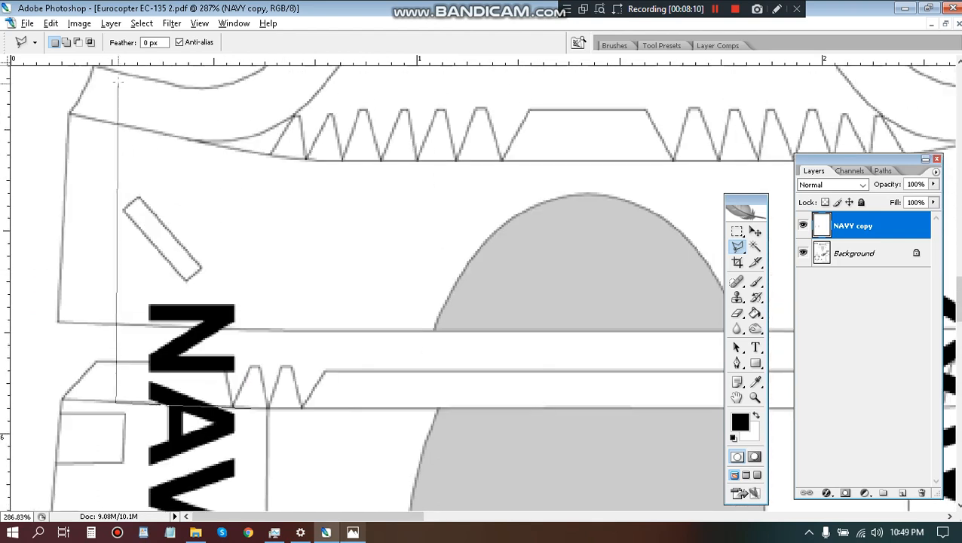
click(136, 207)
click(260, 225)
double_click(258, 356)
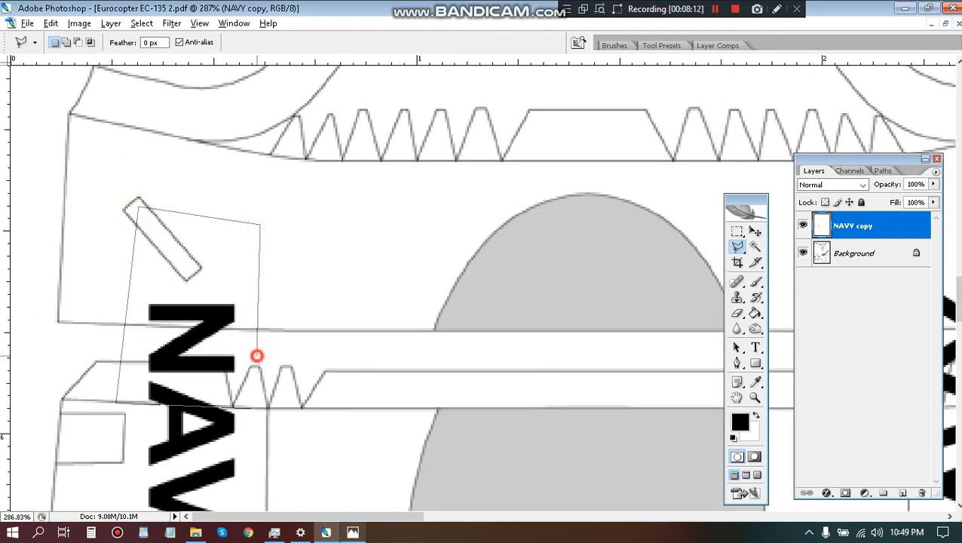
Shift the selected lettering up across the gap onto the upper part so it ends at that part's lower edge, and deselect.
key(v)
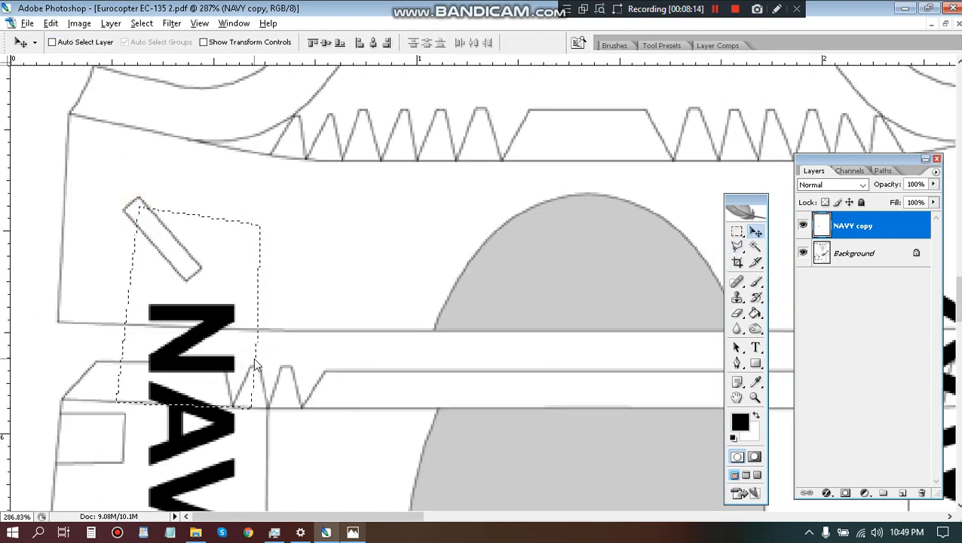
key(shift+Up)
key(shift+Up)
key(shift+Up)
key(Up)
key(Up)
key(Up)
key(Up)
key(Up)
key(Up)
key(Up)
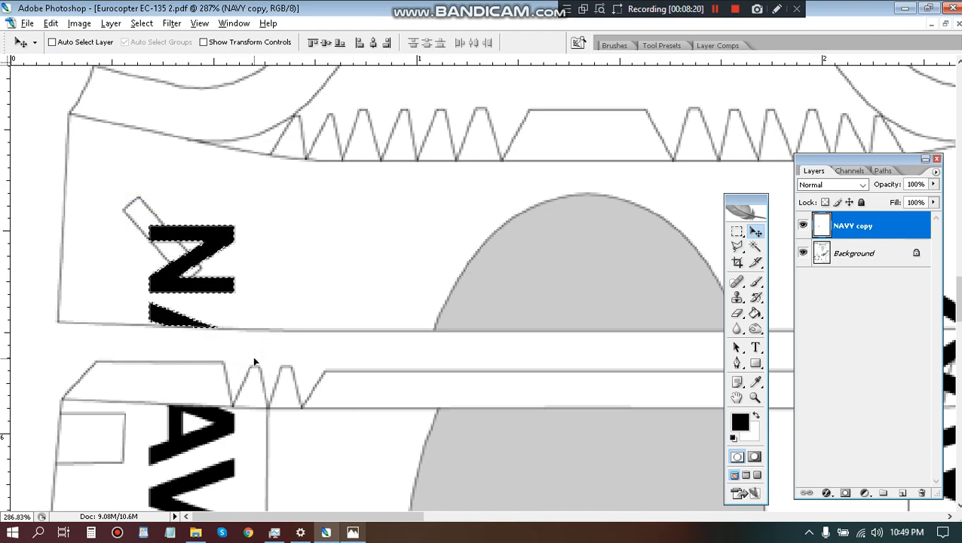
key(ctrl+d)
Outline with the Polygonal Lasso the portion of the unrotated NAVY lettering that extends above its side part's fold line.
scroll(170, 234, down, 8)
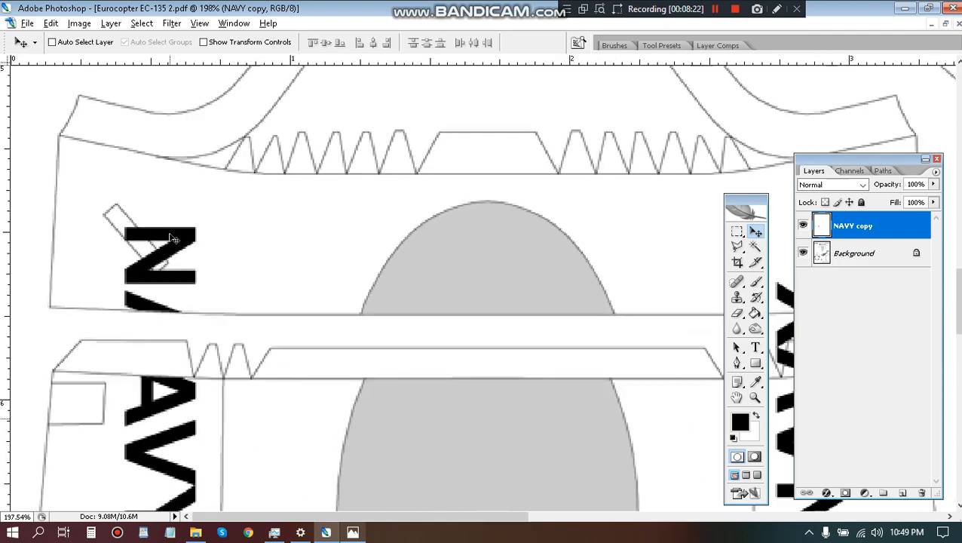
scroll(353, 259, up, 1)
scroll(356, 262, up, 3)
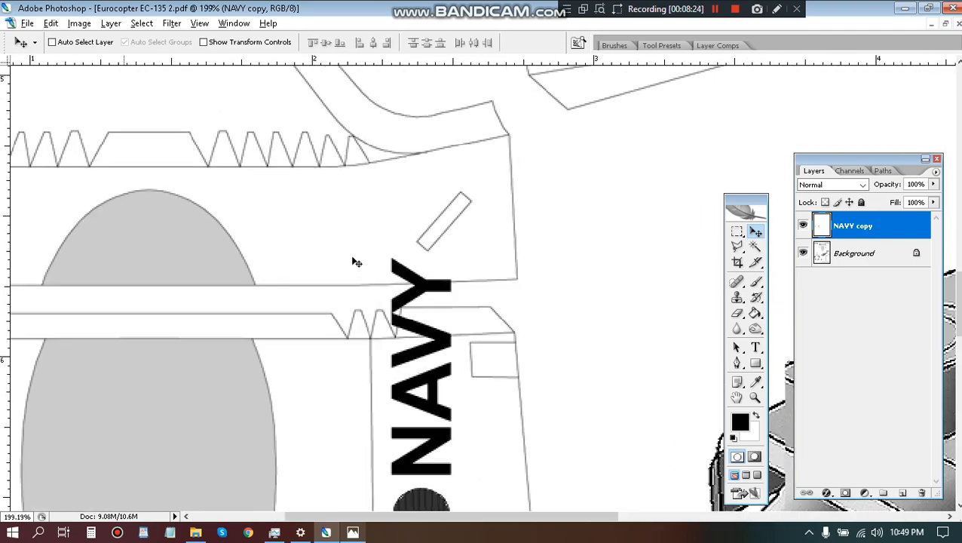
scroll(384, 293, up, 3)
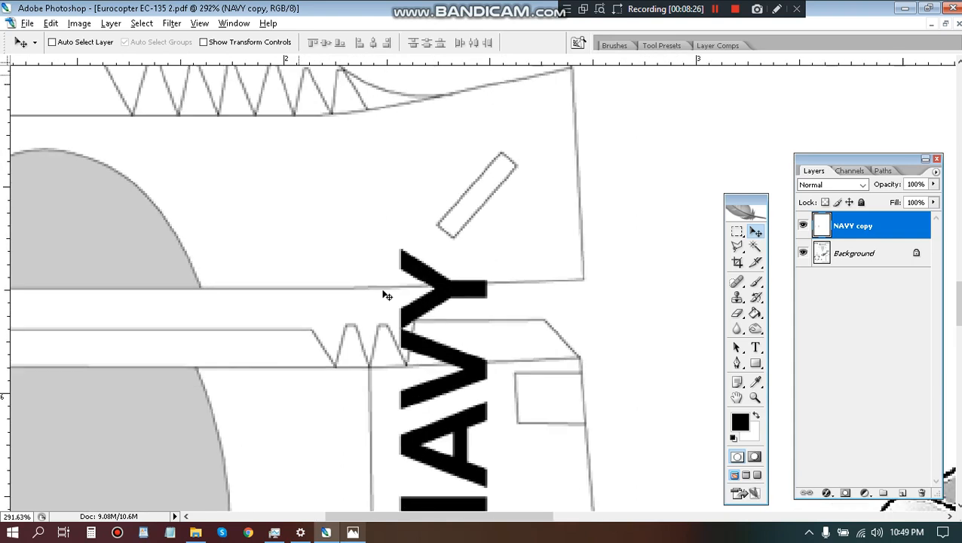
key(l)
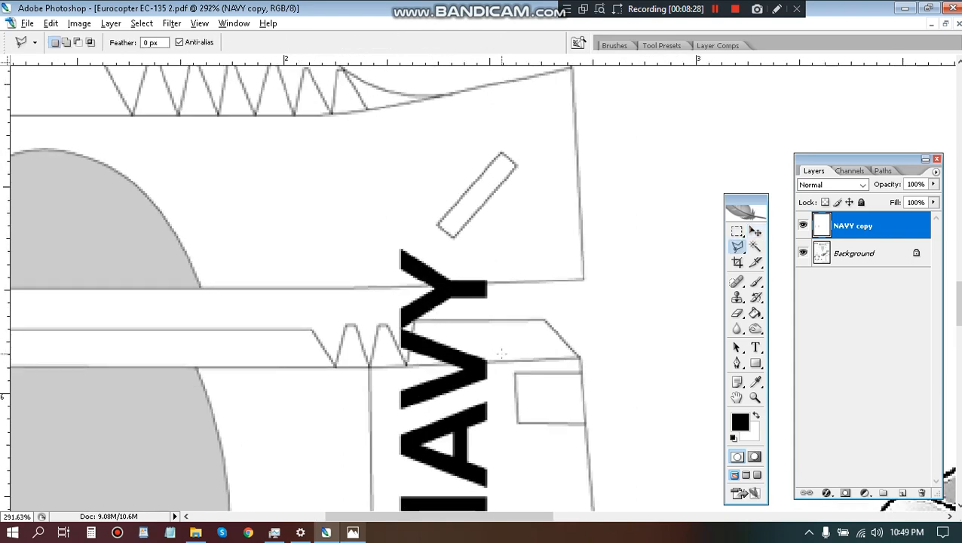
click(498, 360)
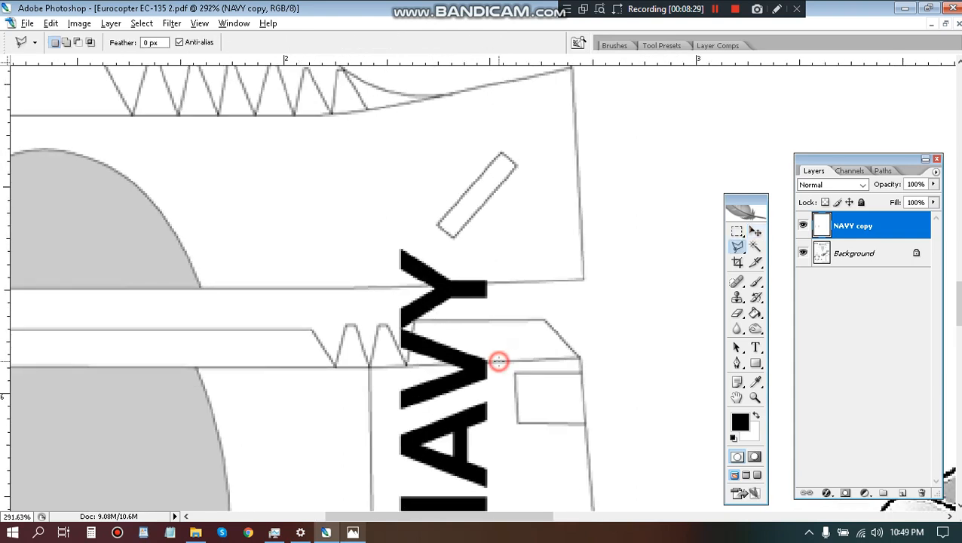
click(407, 364)
click(351, 328)
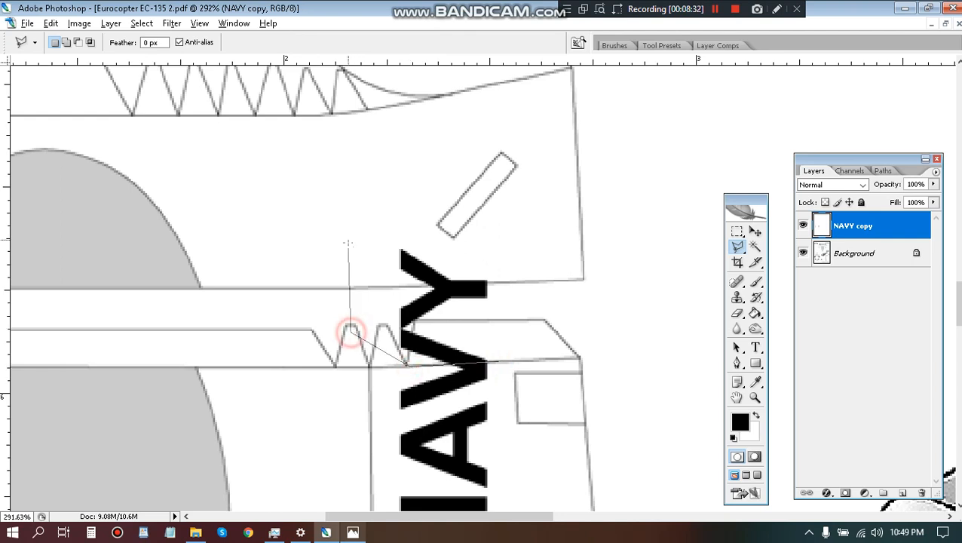
click(383, 201)
double_click(516, 247)
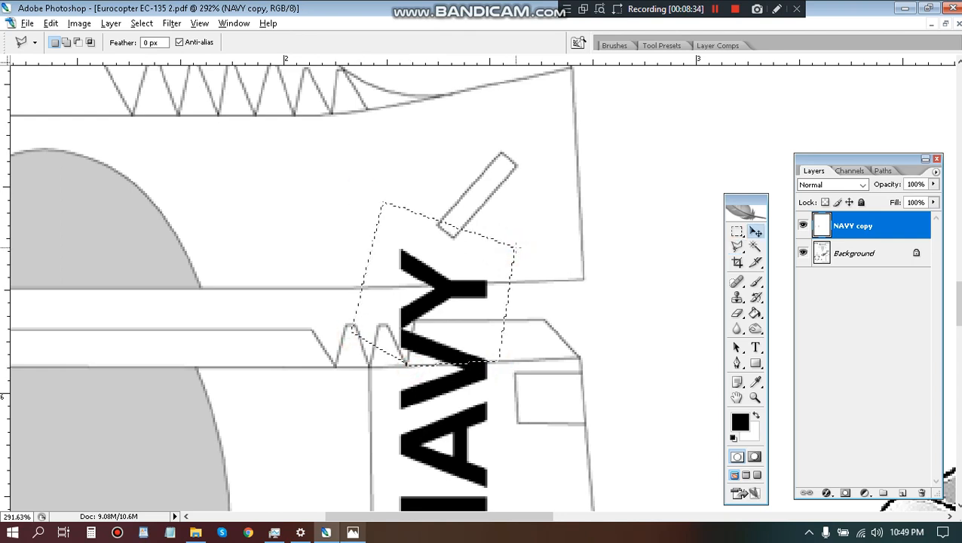
Shift the selected end of the NAVY lettering up across the gap onto the upper part's lower edge, and deselect.
key(v)
click(516, 247)
key(Up)
key(Up)
key(Up)
key(Up)
key(Up)
key(Up)
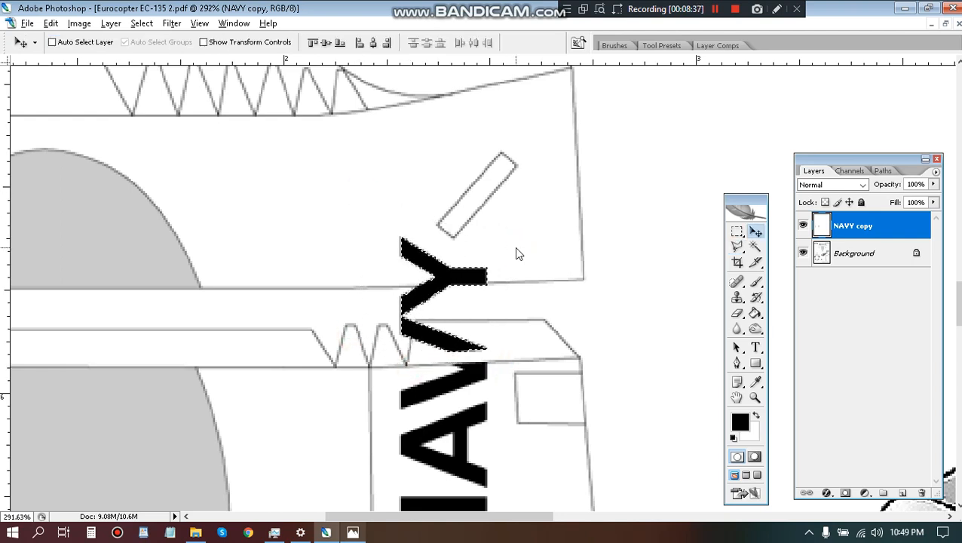
key(Up)
key(Up)
key(Up)
key(Up)
key(Up)
key(Up)
key(Up)
key(Up)
key(Up)
key(Up)
key(Up)
key(Up)
key(Up)
key(Up)
key(Up)
key(Up)
key(Up)
key(Up)
key(Up)
key(Up)
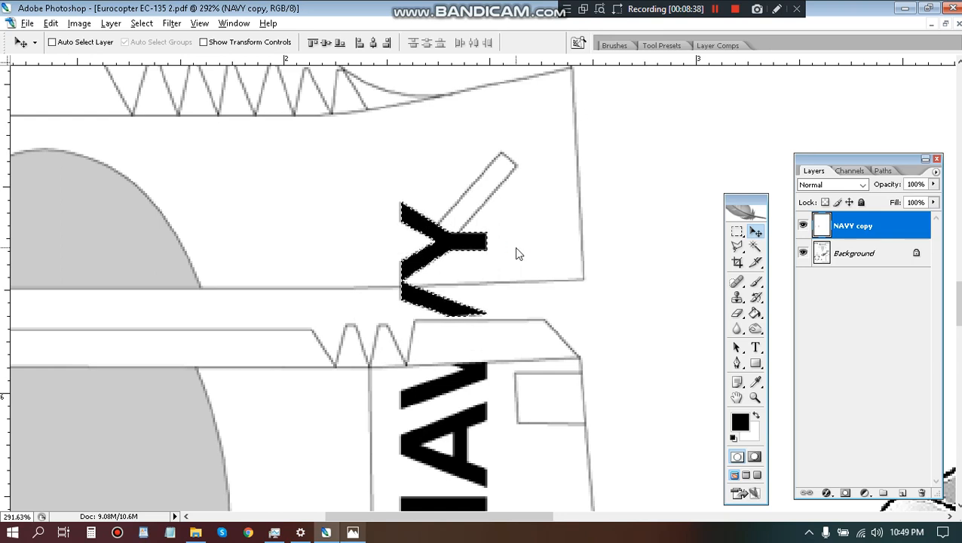
key(Up)
key(Up)
key(Up)
key(Up)
key(Up)
key(Up)
key(Up)
key(Up)
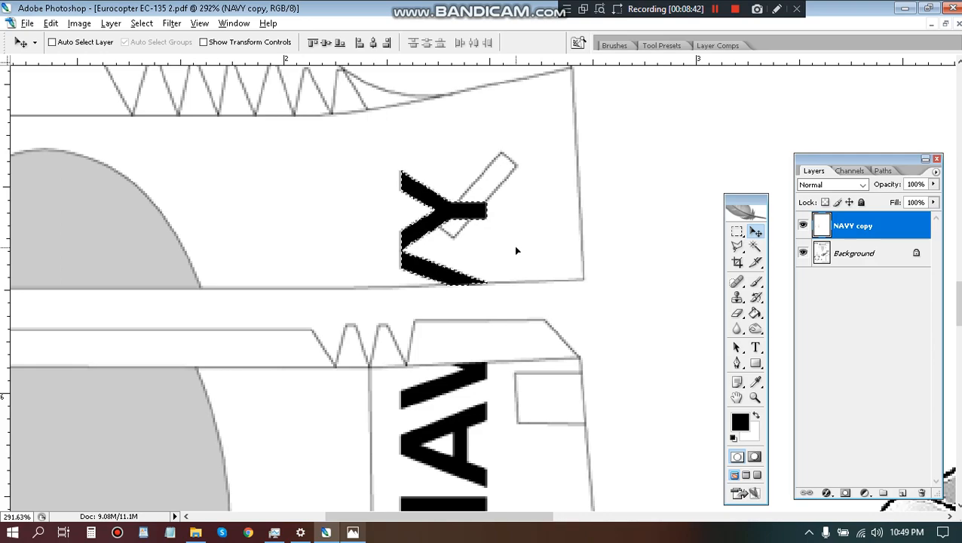
key(ctrl+d)
Review the whole template and compare its lettering with the helicopter reference photo in Photos.
scroll(456, 202, down, 8)
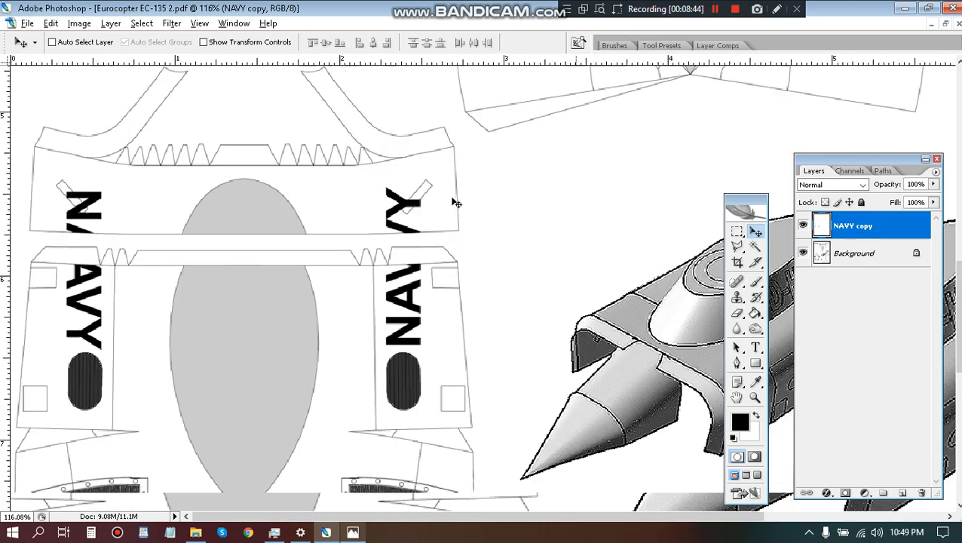
scroll(456, 202, down, 1)
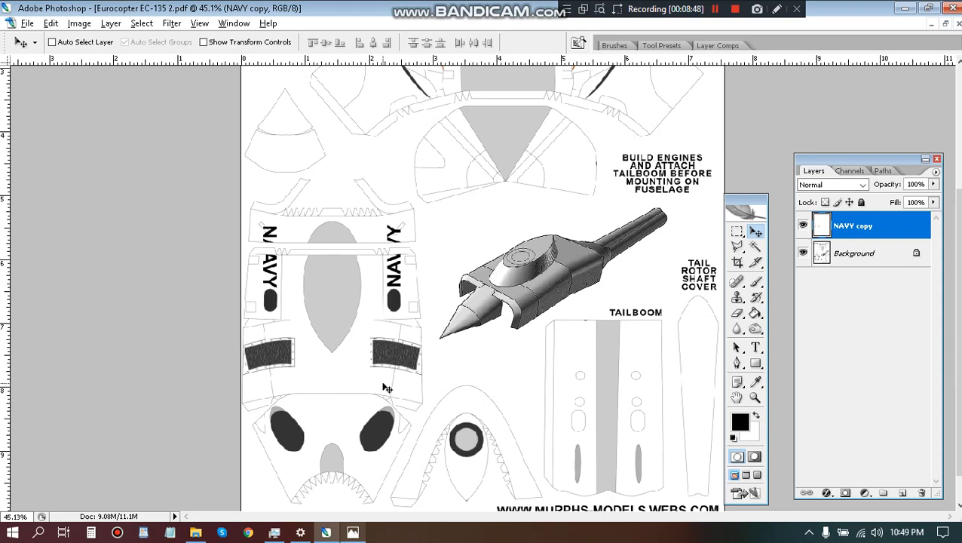
scroll(386, 388, down, 3)
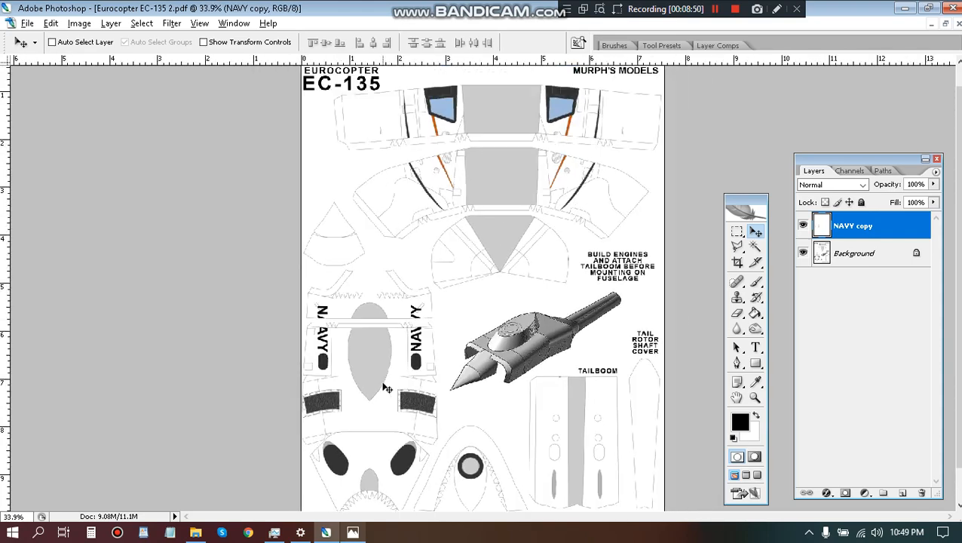
click(353, 533)
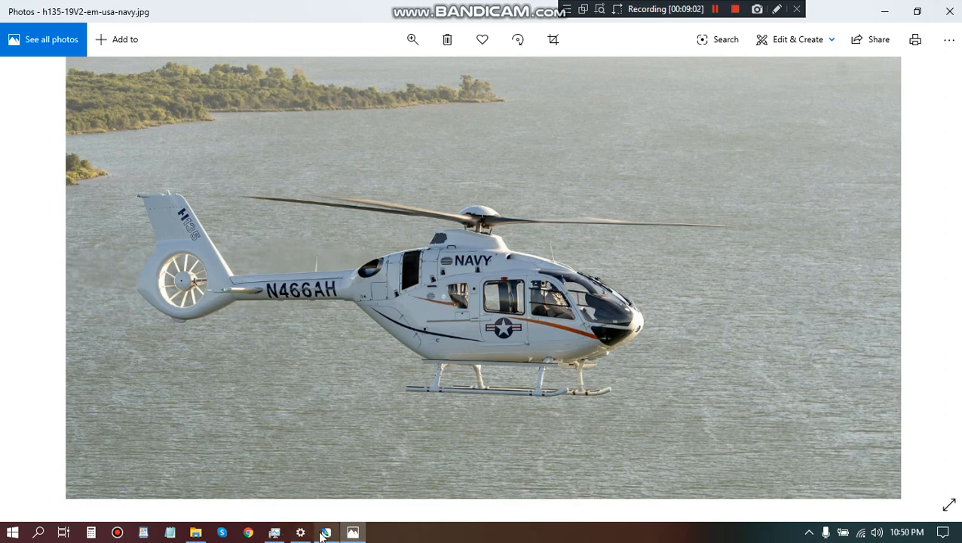
click(735, 9)
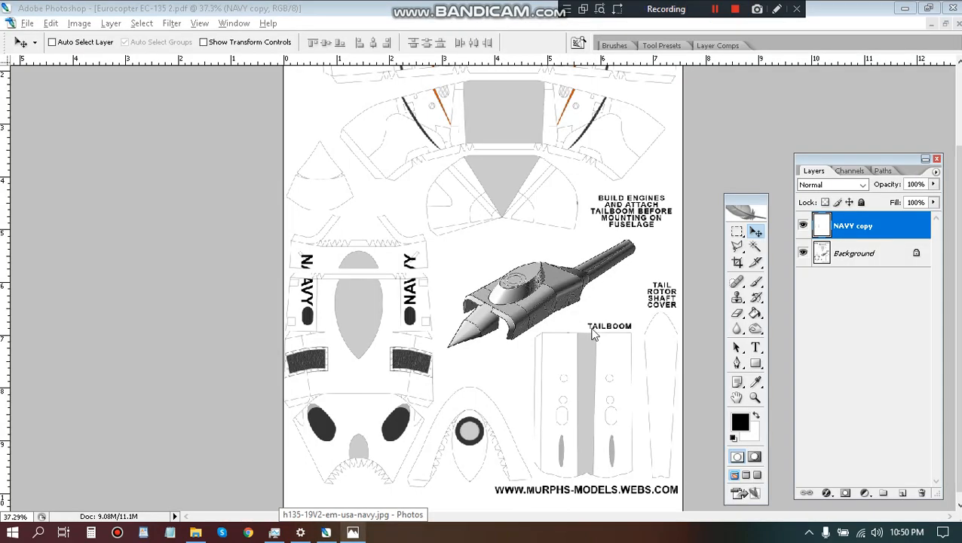
Move the floating Layers palette away from the tail rotor shaft cover so the tailboom area is clear to work on.
scroll(548, 451, up, 4)
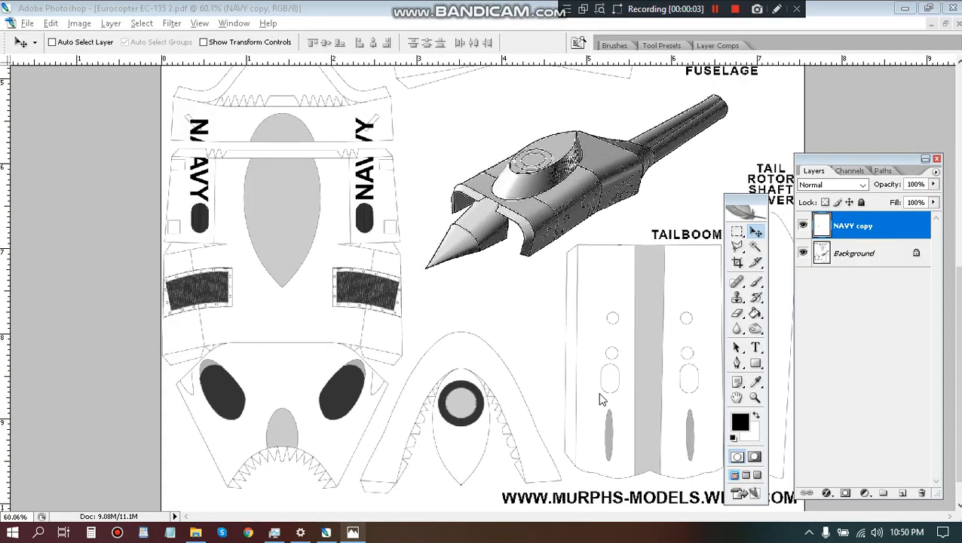
scroll(600, 386, up, 2)
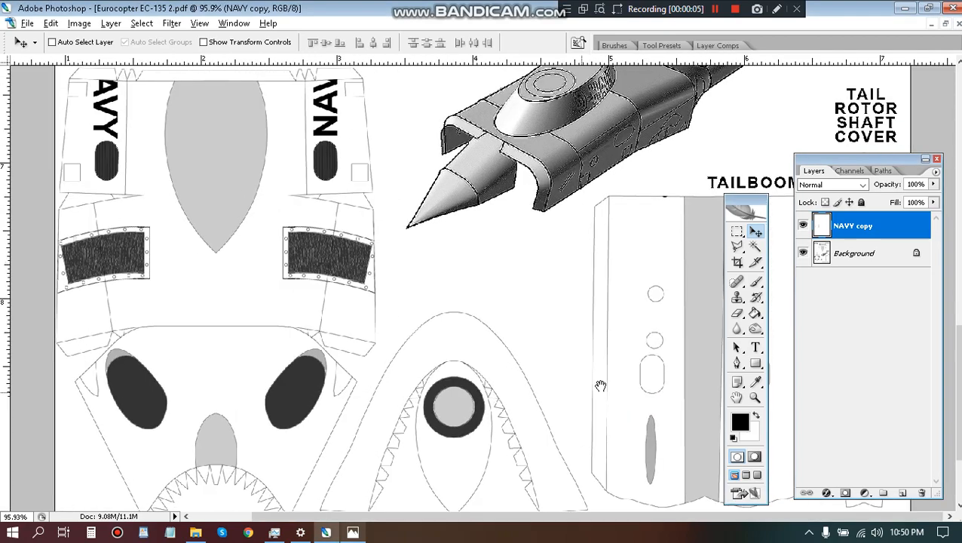
scroll(549, 232, down, 3)
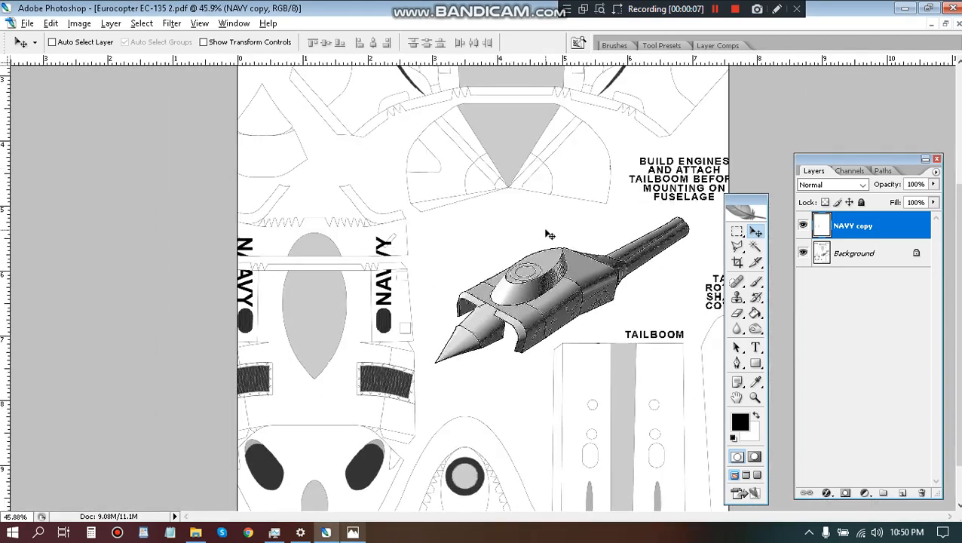
scroll(548, 235, down, 1)
drag(598, 375, 592, 303)
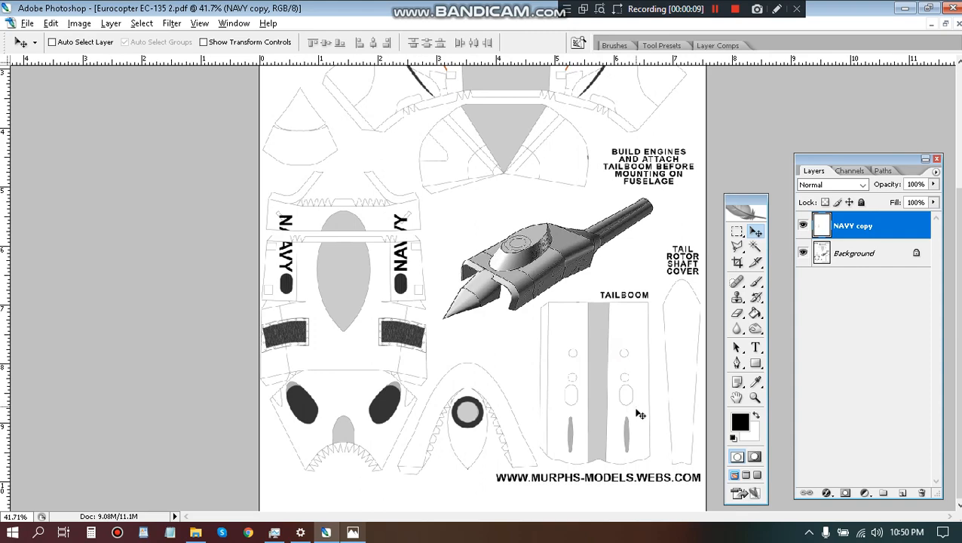
scroll(638, 421, up, 2)
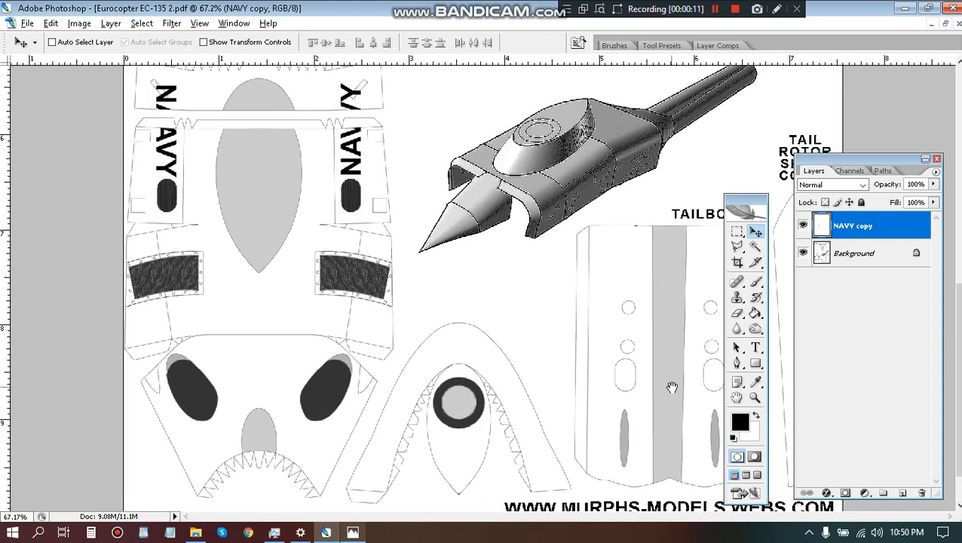
drag(671, 387, 669, 333)
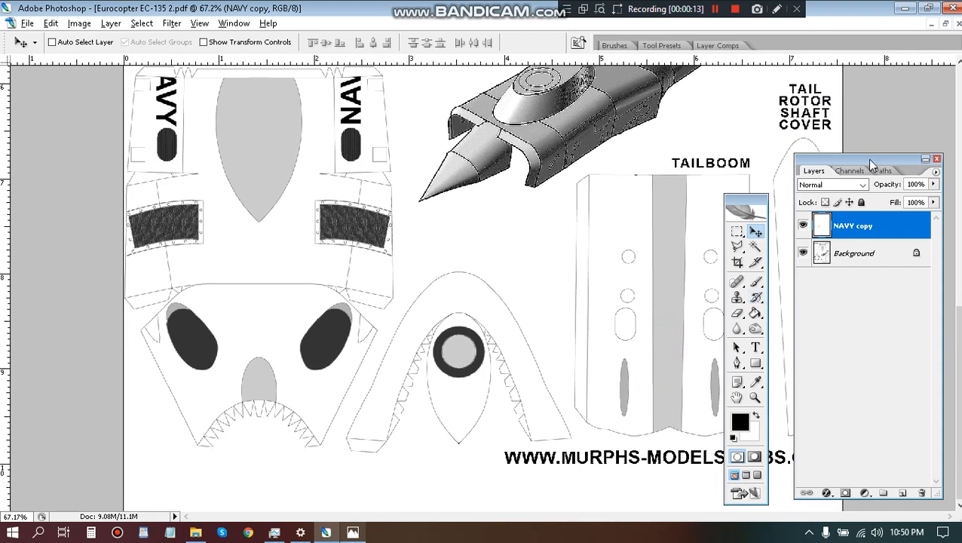
drag(866, 159, 88, 96)
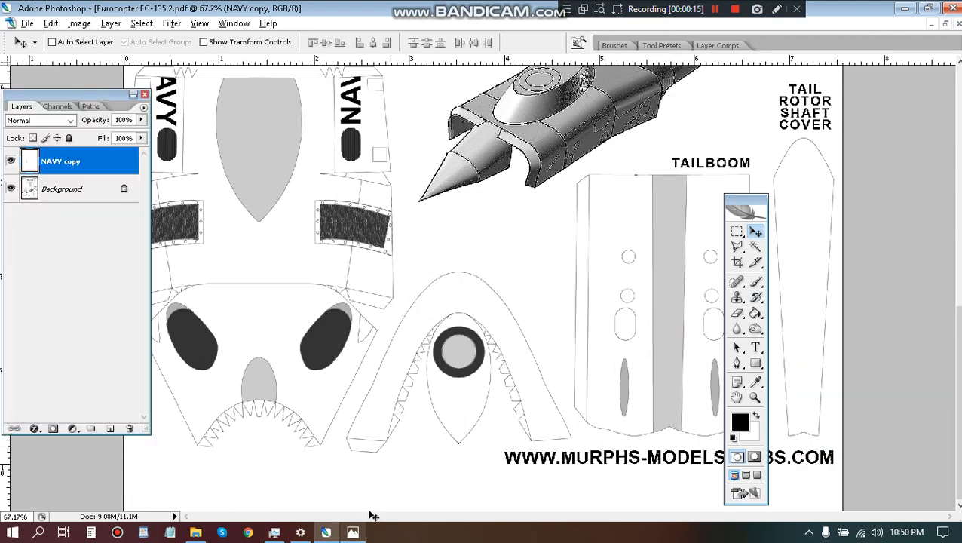
Switch to Photos and check the registration lettering on the tailboom in the next Navy helicopter photo.
click(353, 532)
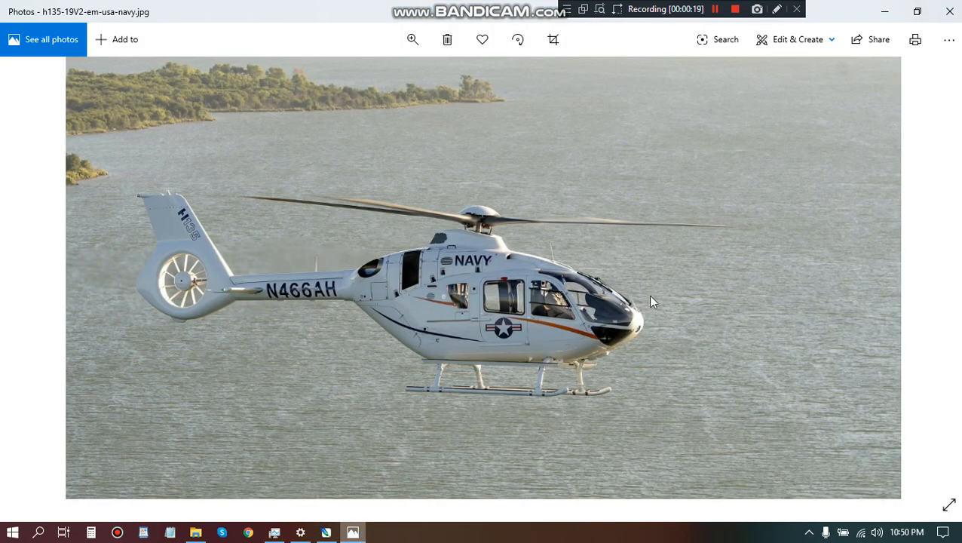
click(930, 280)
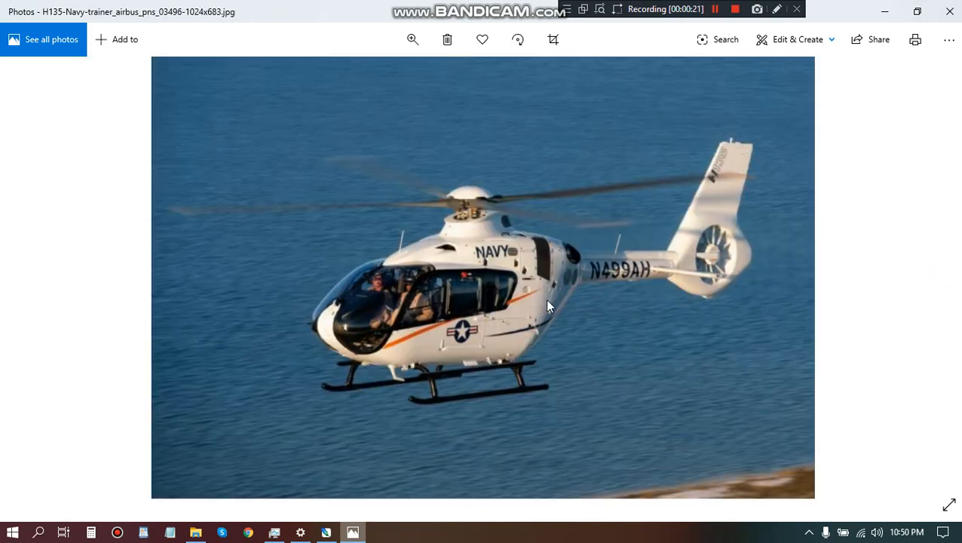
click(326, 533)
Add the text N499AH in 18 pt Arial Bold in the empty area above the arched nose-shaped part.
key(t)
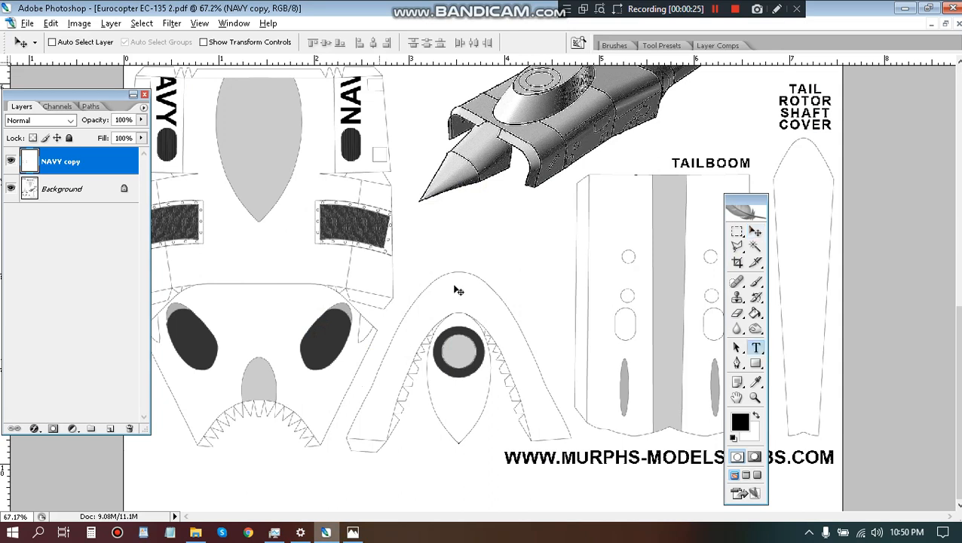
click(464, 247)
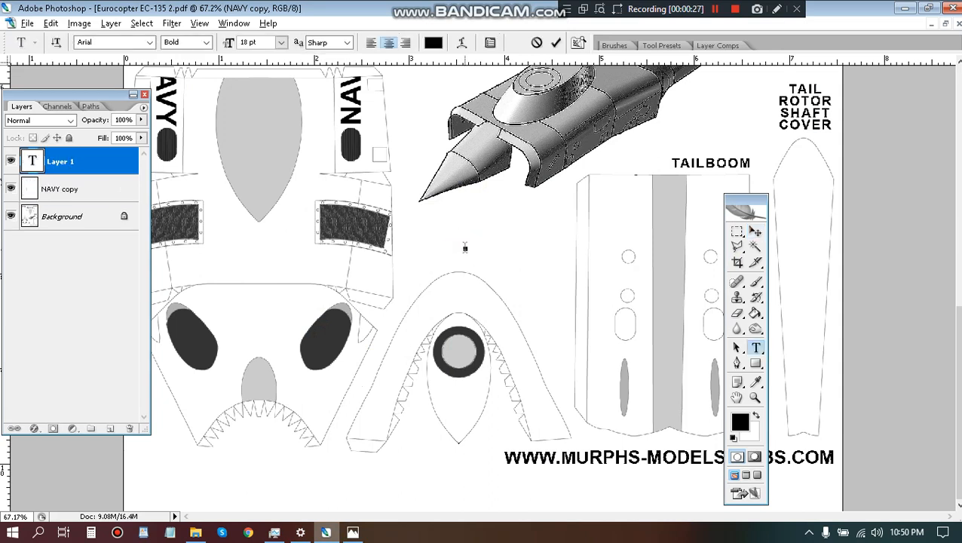
text(N499)
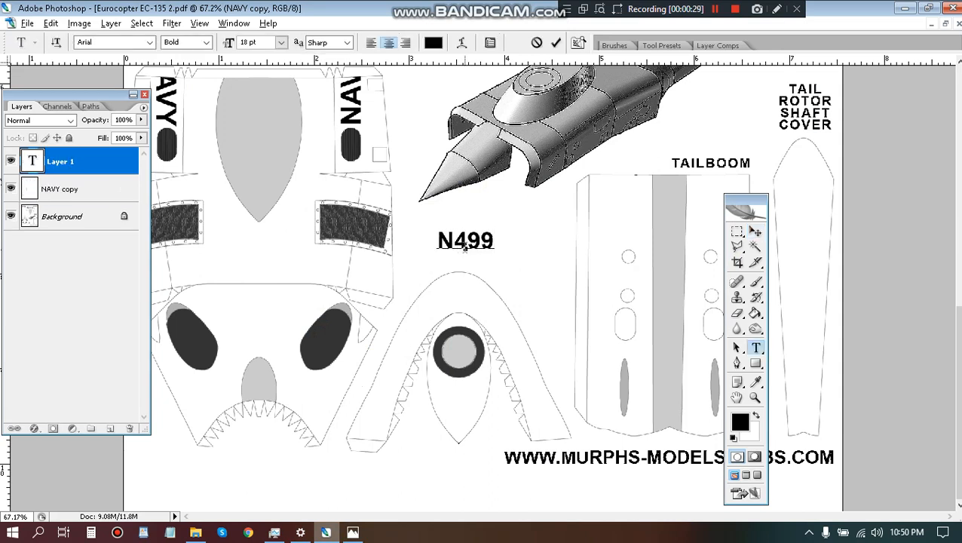
text(AH)
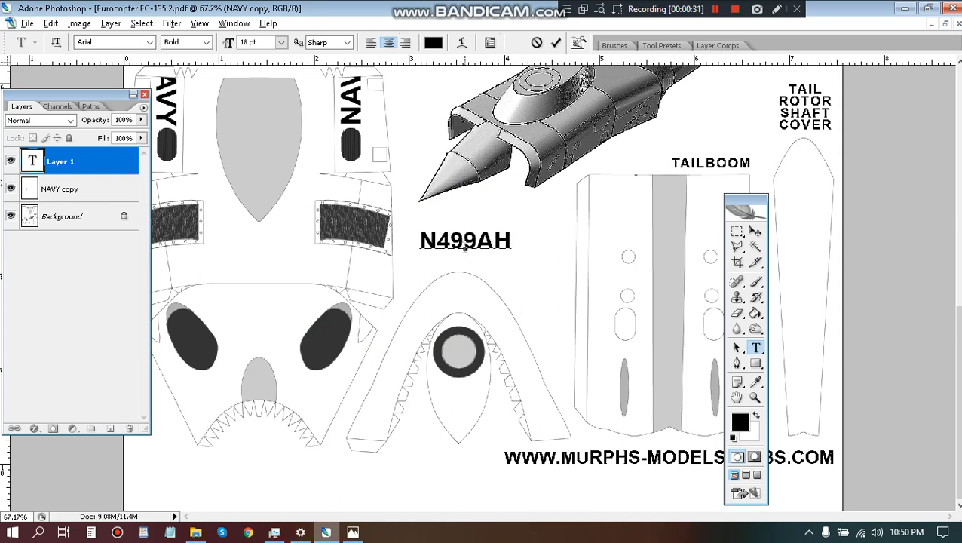
key(ctrl+Return)
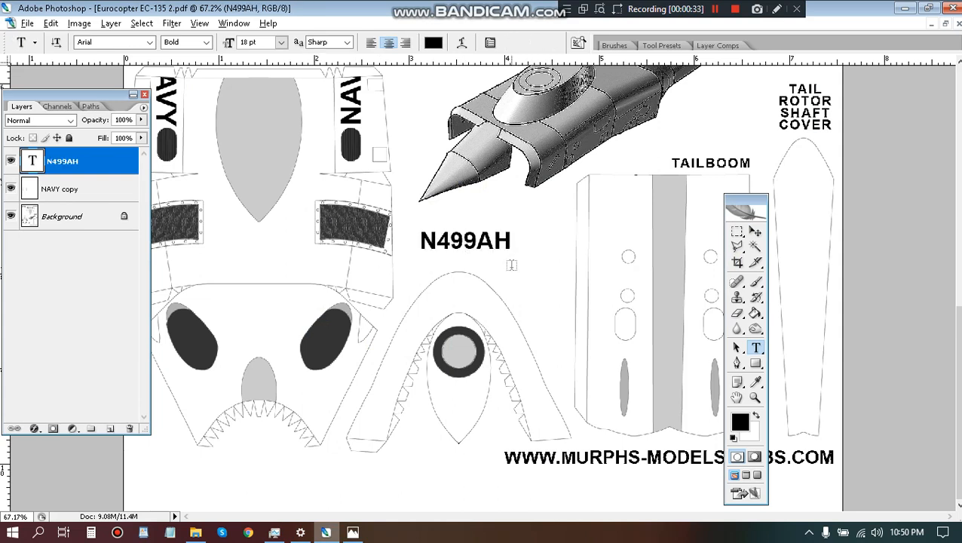
Rotate the N499AH text 90° and place it on the tailboom's left side, just above the narrow grey slot.
key(ctrl+t)
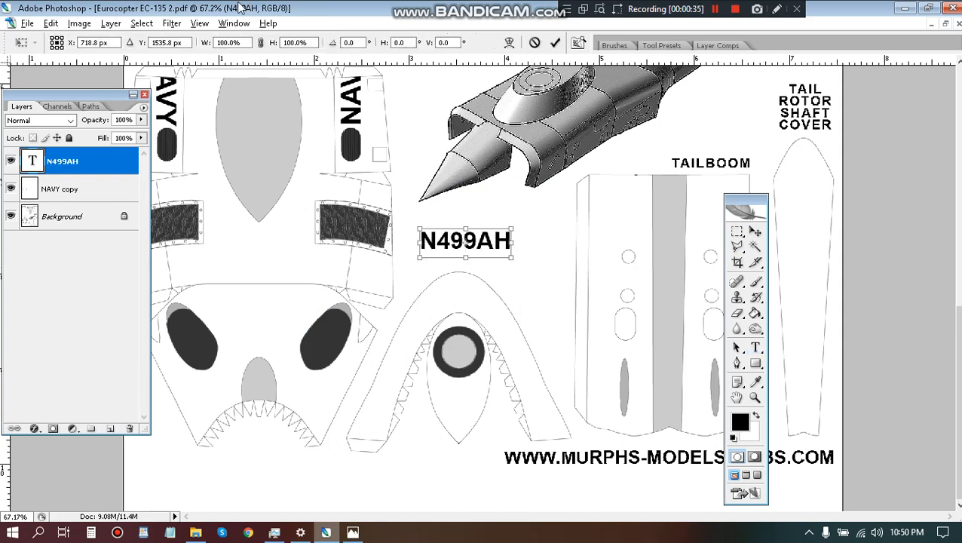
click(348, 43)
text(90)
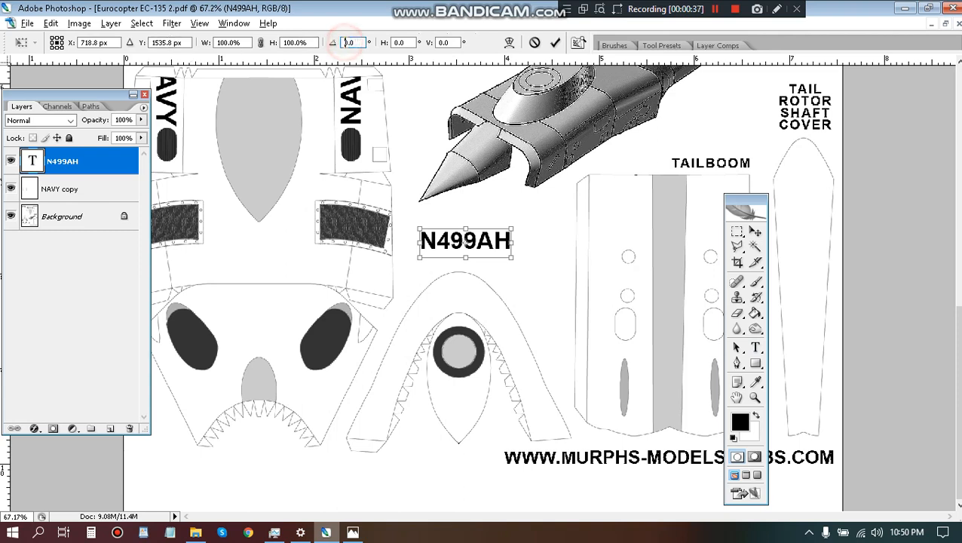
key(Return)
key(Return)
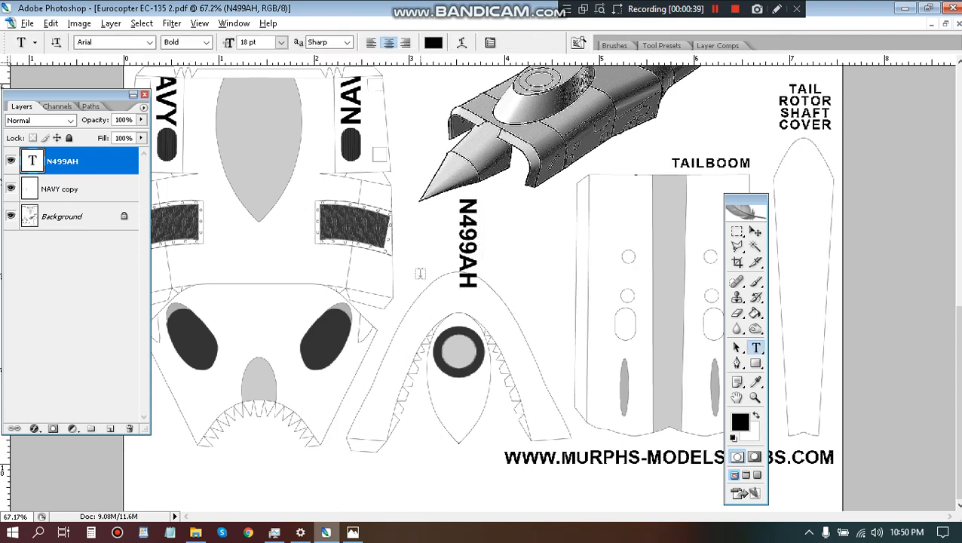
key(v)
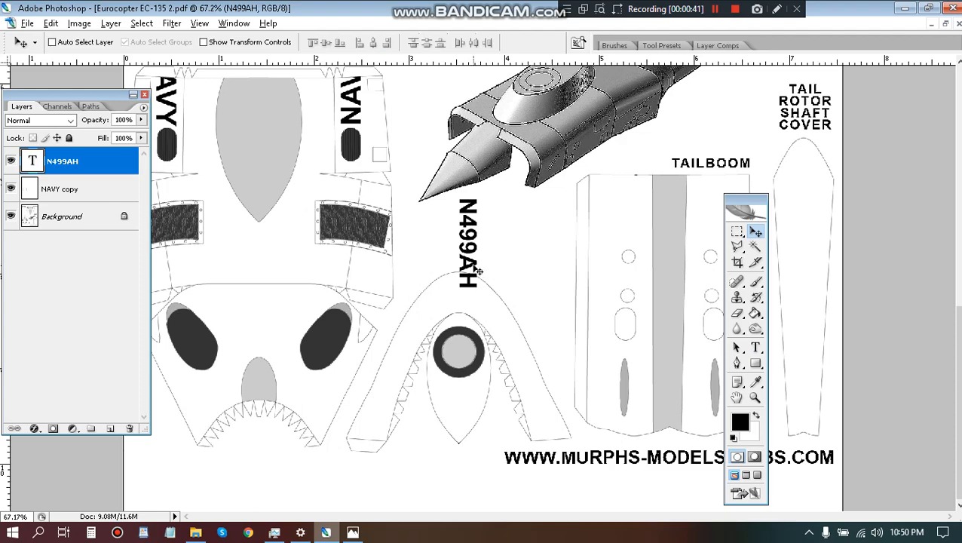
drag(486, 274, 636, 336)
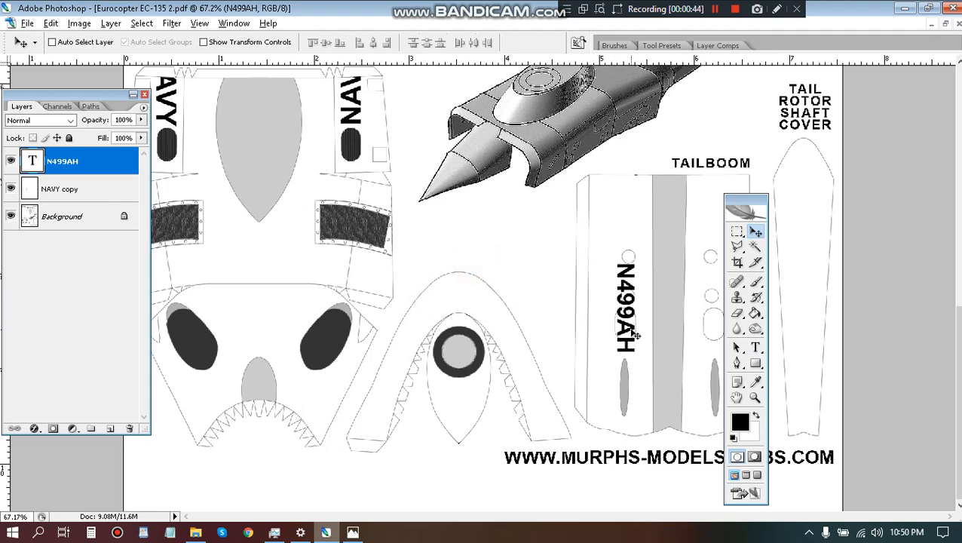
Compare the placement of the tailboom registration with the Navy helicopter photo in Photos.
click(347, 532)
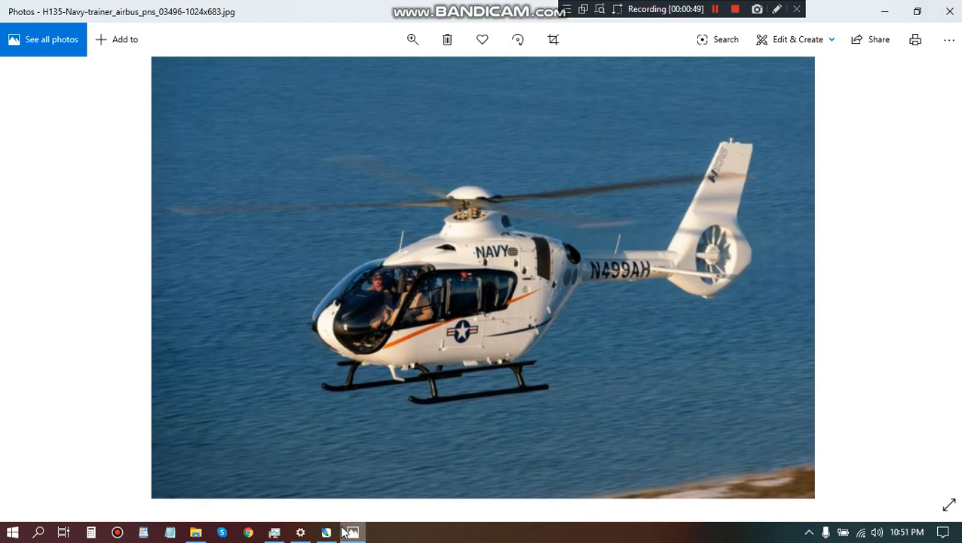
click(343, 532)
scroll(634, 372, up, 2)
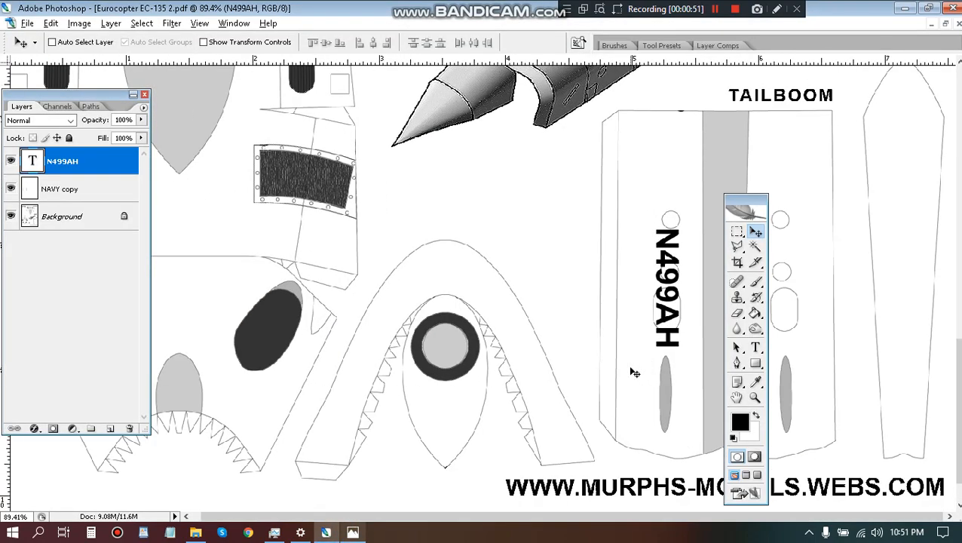
key(ctrl+t)
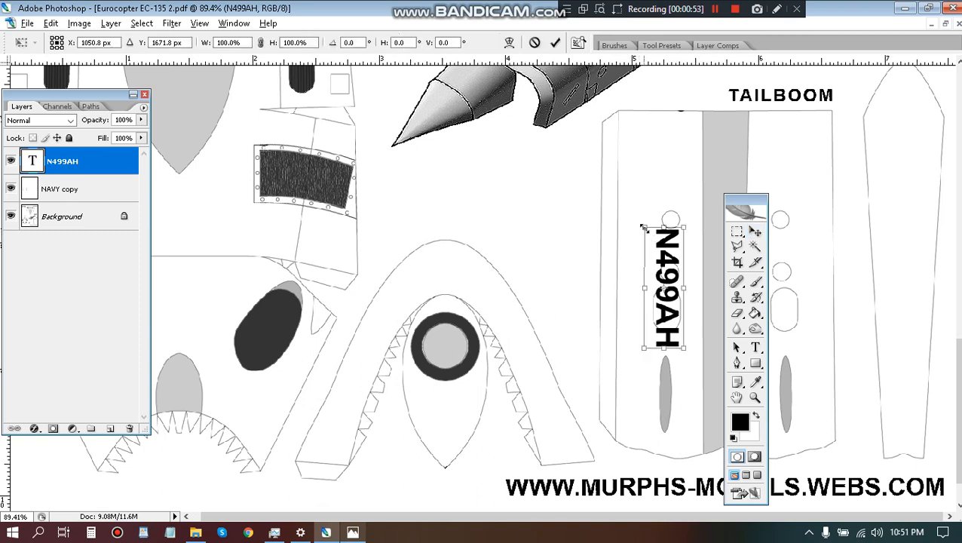
drag(643, 227, 637, 161)
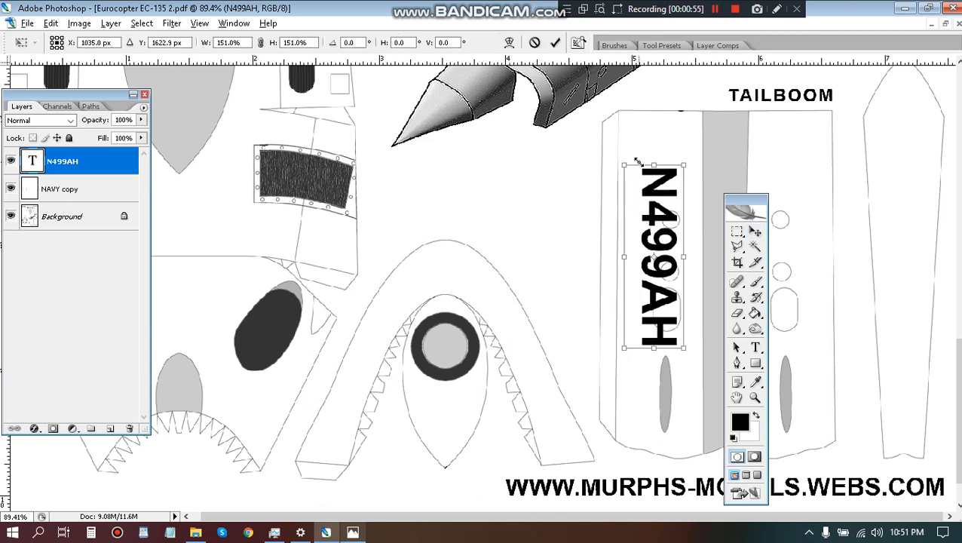
drag(661, 296, 669, 296)
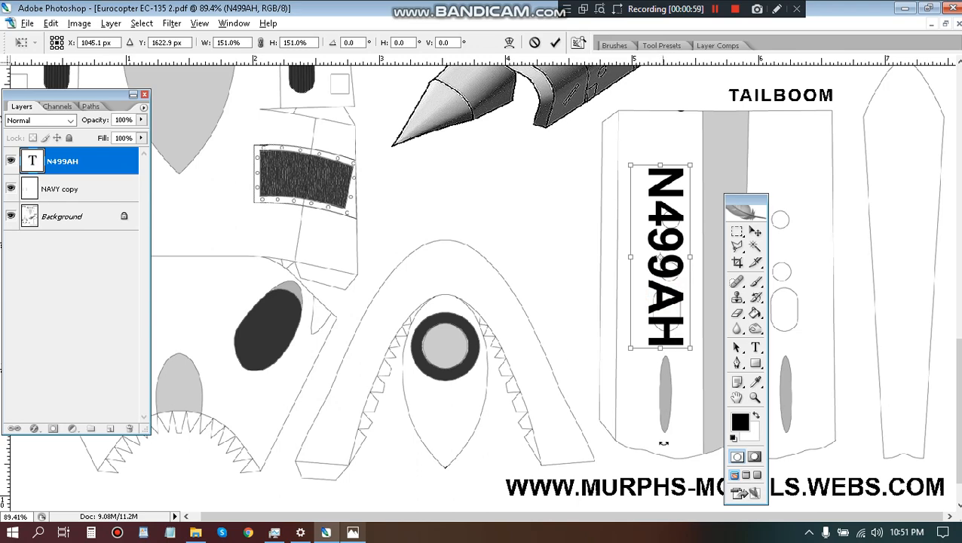
click(353, 532)
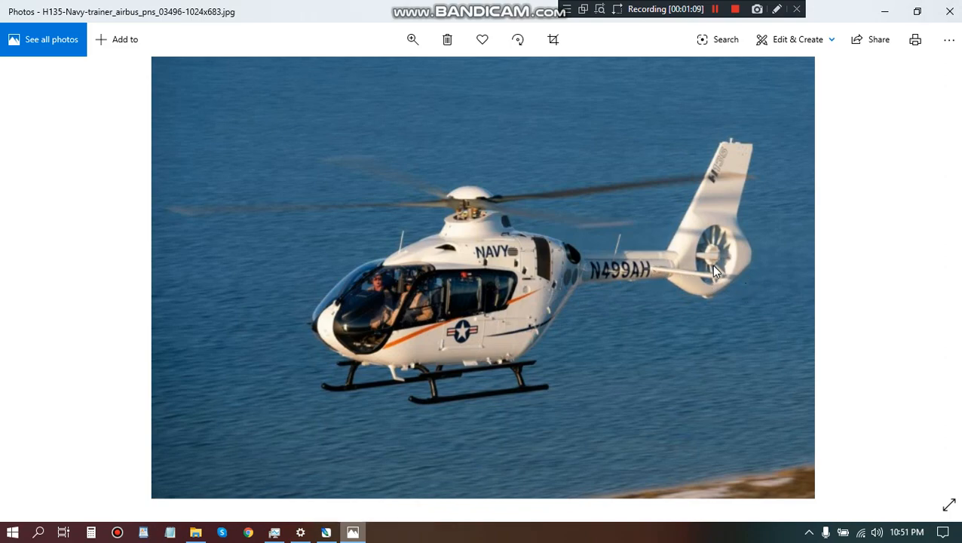
click(326, 532)
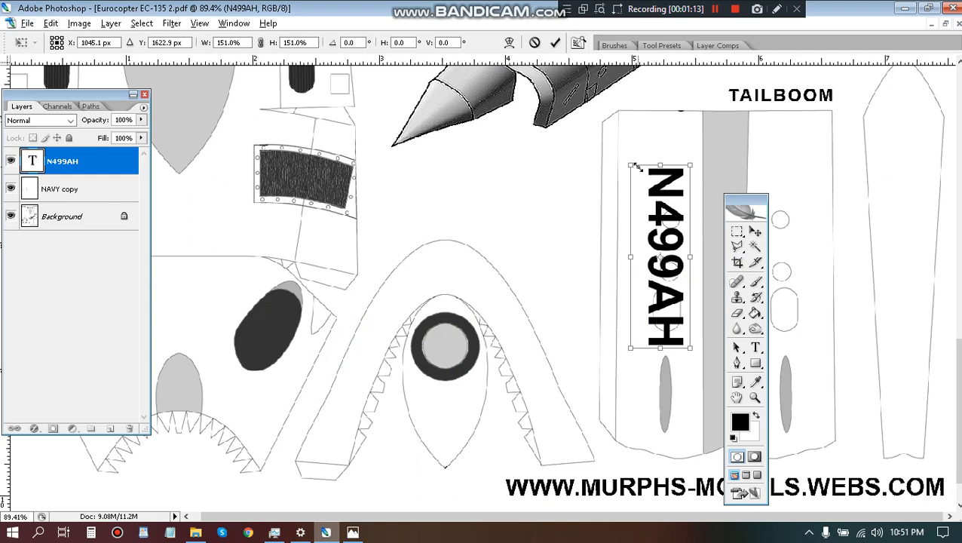
click(352, 533)
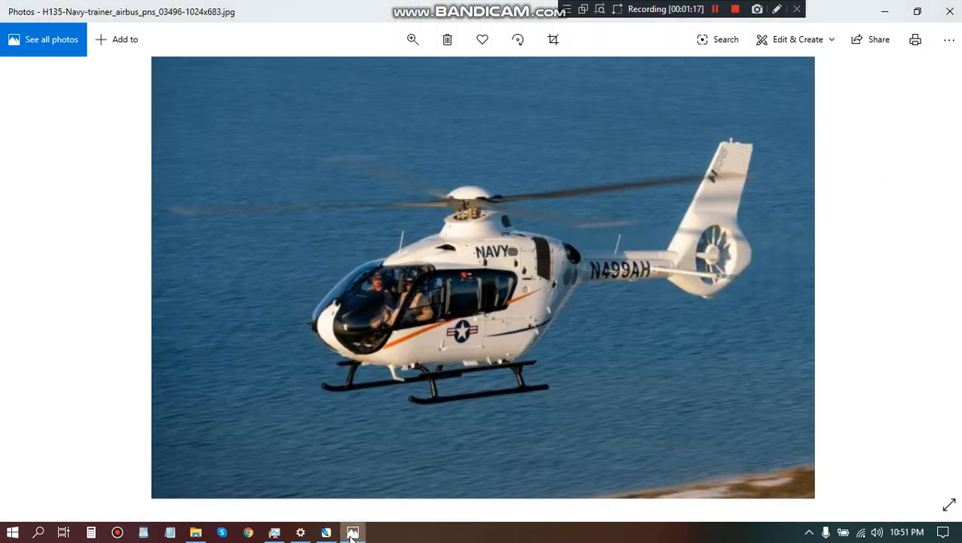
click(352, 532)
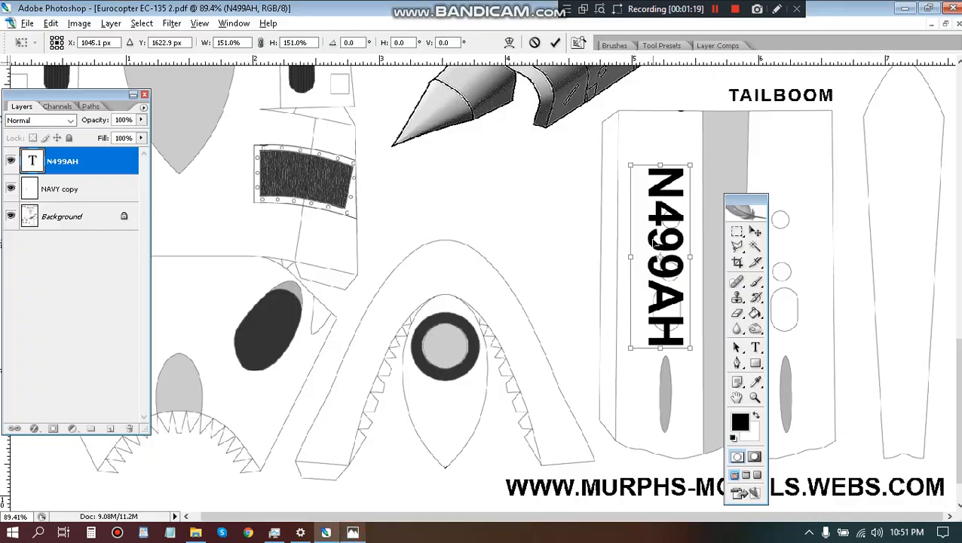
key(Escape)
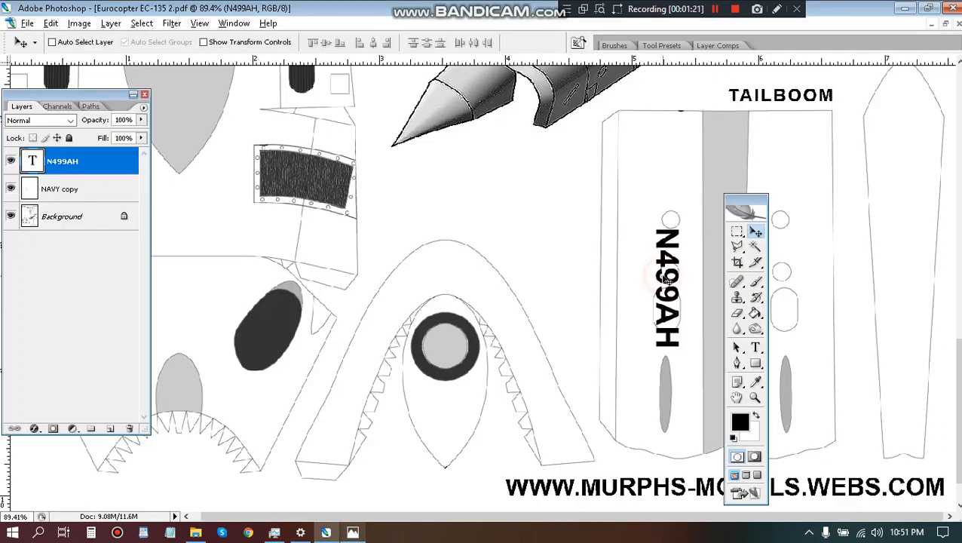
Change the font style of the N499AH tailboom text to Arial Regular.
key(t)
double_click(669, 288)
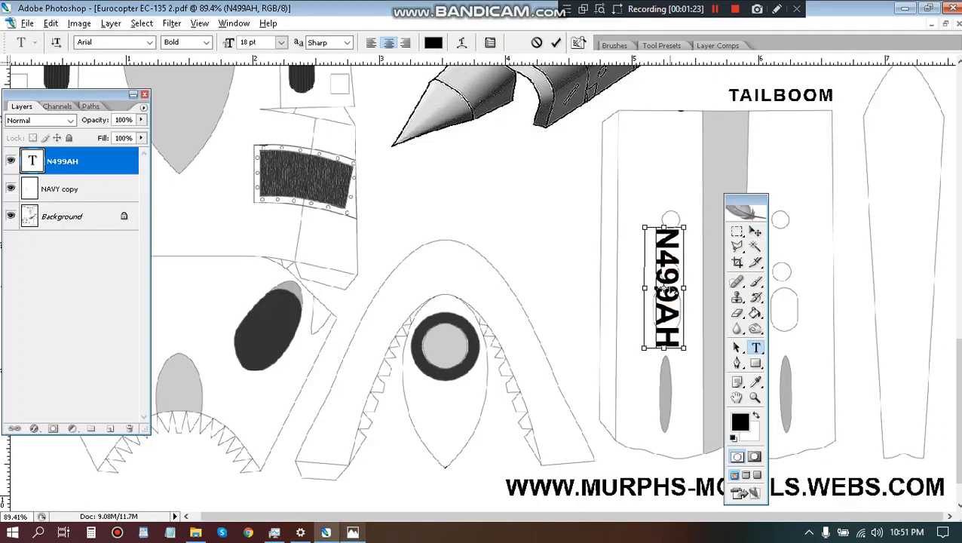
click(206, 43)
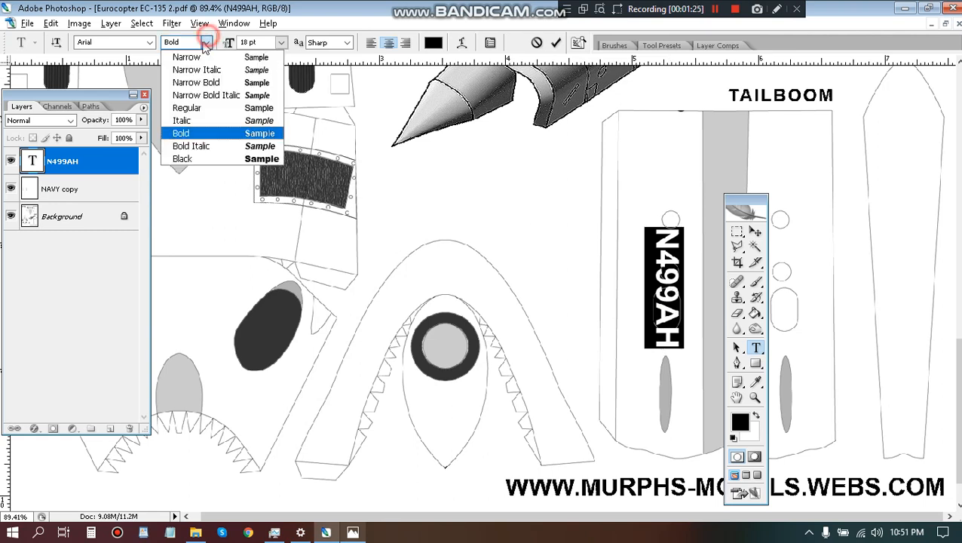
click(188, 108)
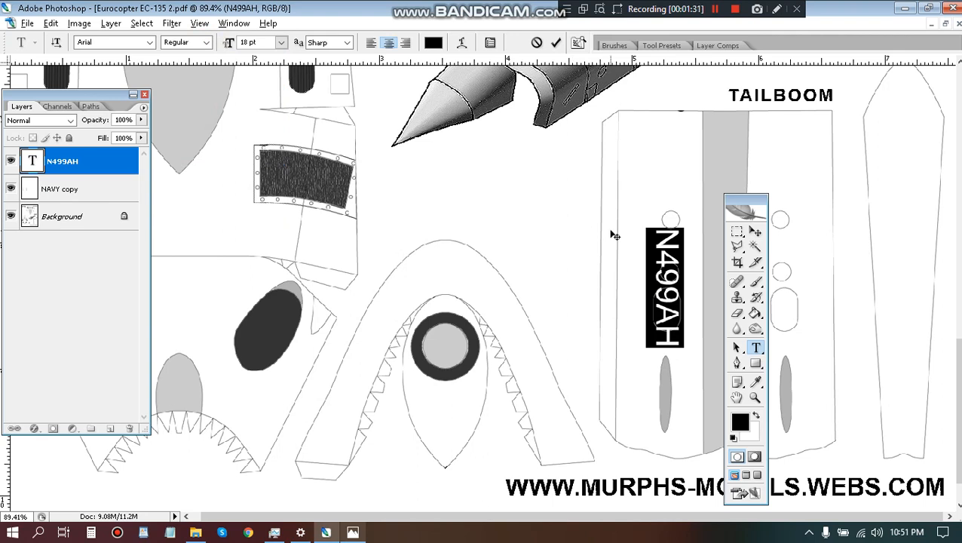
key(ctrl+Return)
Scale the N499AH text up proportionally to about 145% and nudge it slightly toward the tailboom's central grey strip.
key(ctrl+t)
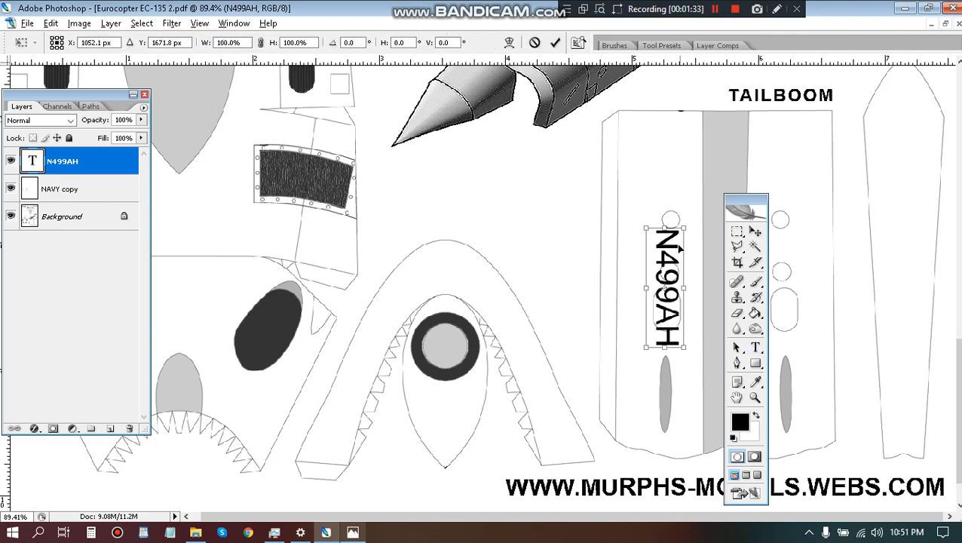
drag(646, 227, 629, 174)
key(Right)
key(Right)
key(Right)
key(Right)
key(Right)
key(Right)
key(Right)
key(Right)
key(Right)
key(Right)
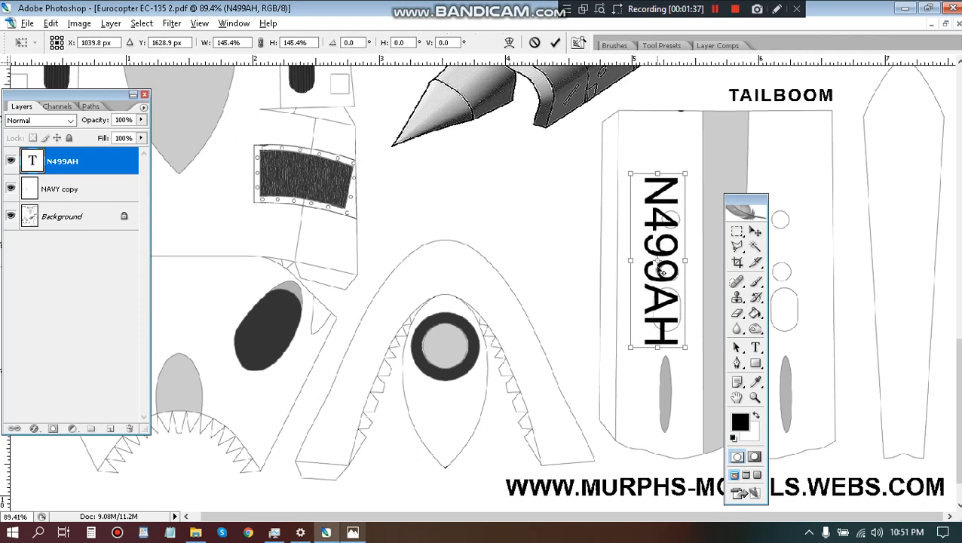
key(Right)
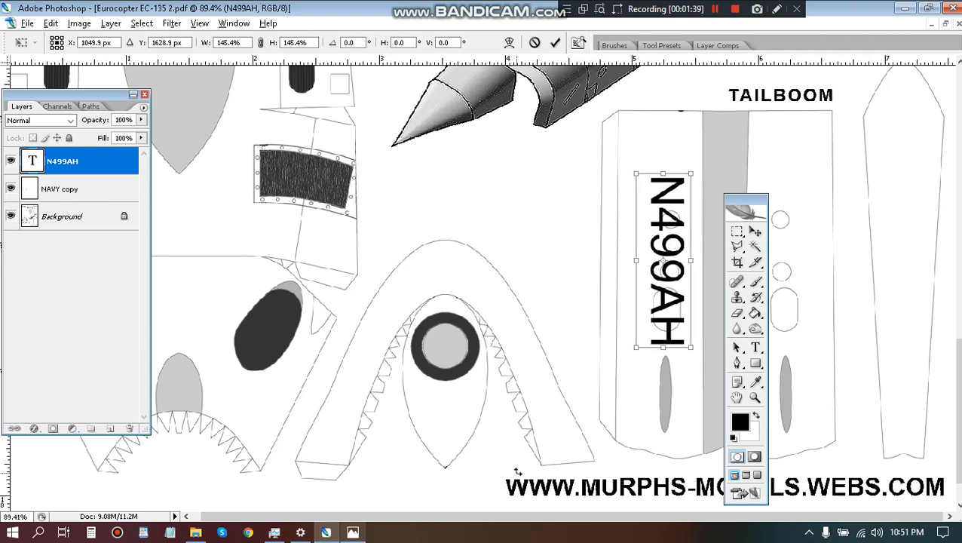
Compare the size of the tailboom registration with the current and previous Navy helicopter photos in Photos.
click(352, 533)
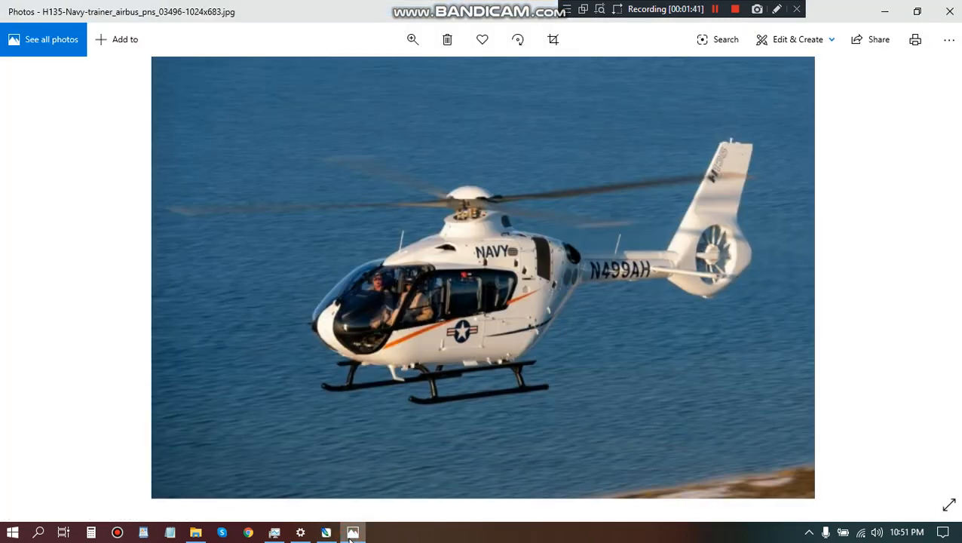
click(352, 533)
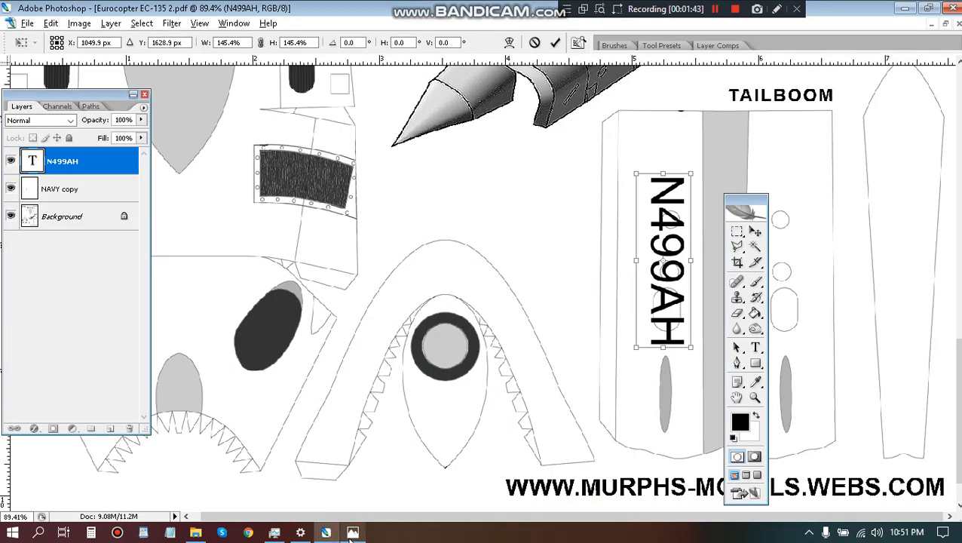
click(352, 533)
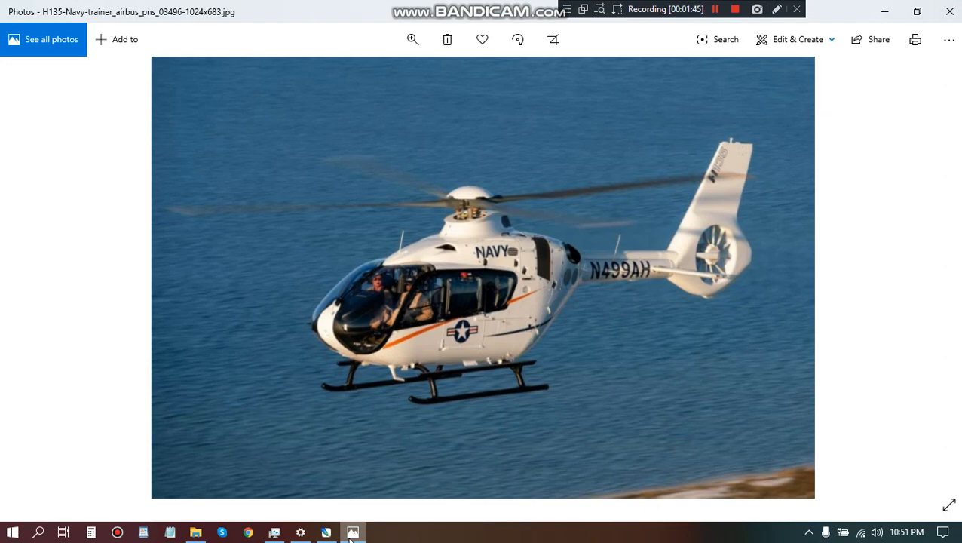
click(351, 533)
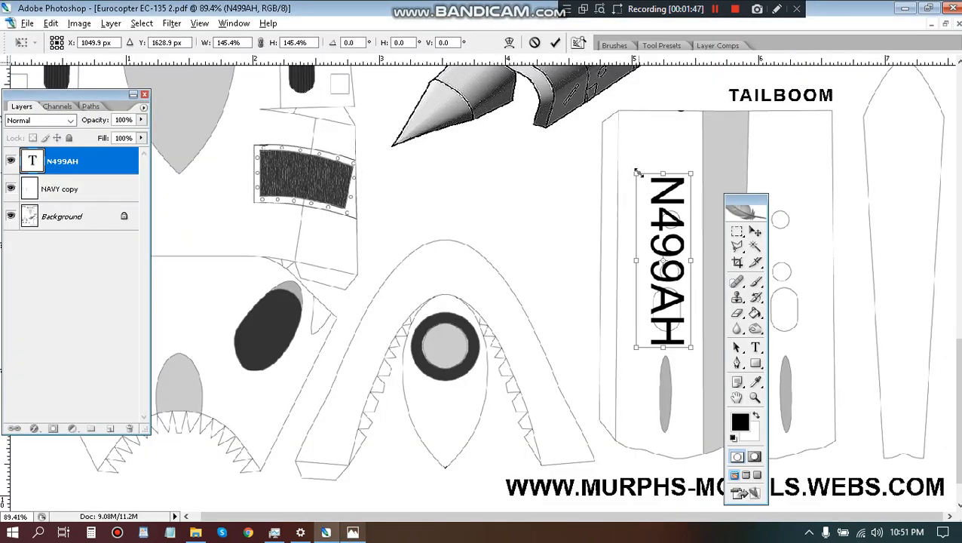
click(352, 533)
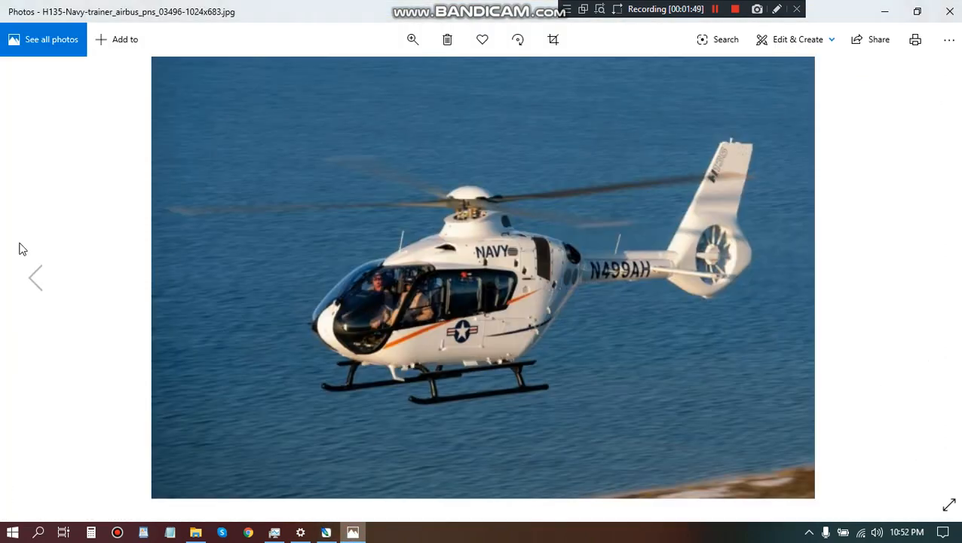
click(39, 282)
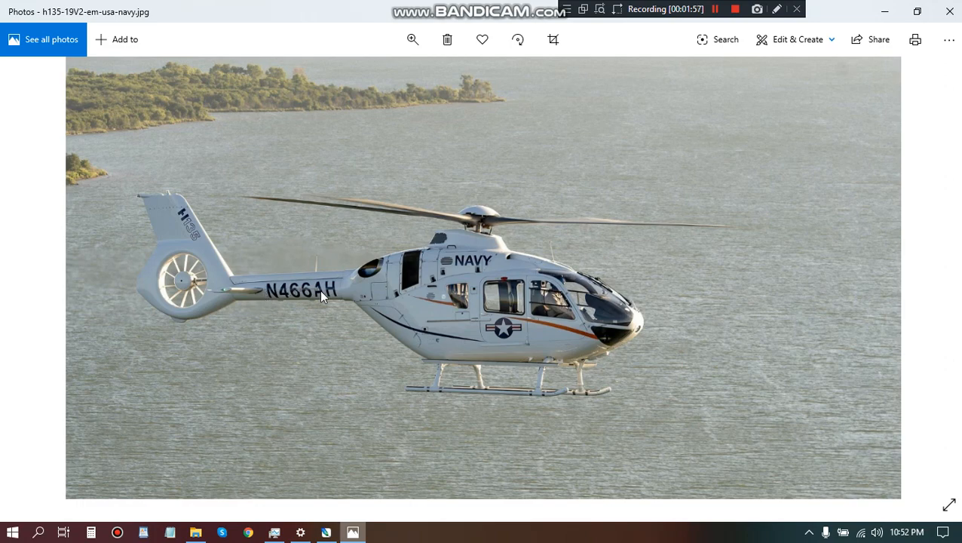
click(326, 532)
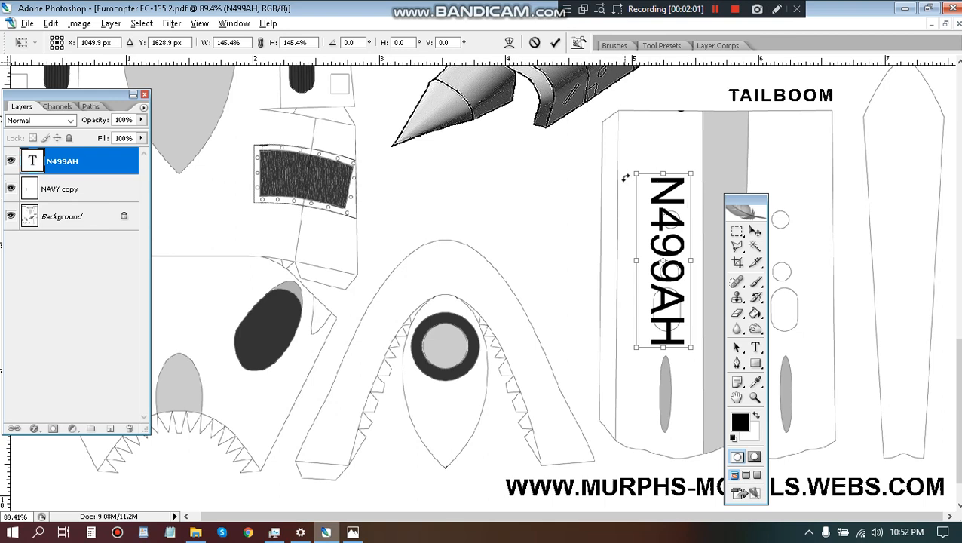
Enlarge the N499AH text to about 165%, nudge it slightly toward the central grey strip and apply the transformation.
drag(637, 174, 637, 149)
key(Right)
key(Right)
key(Right)
key(Right)
key(Right)
key(Right)
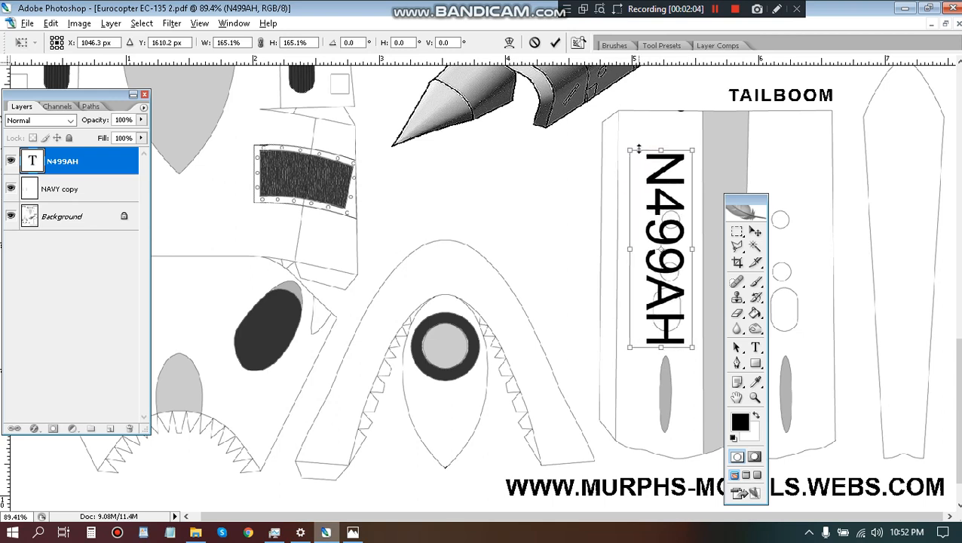
key(Return)
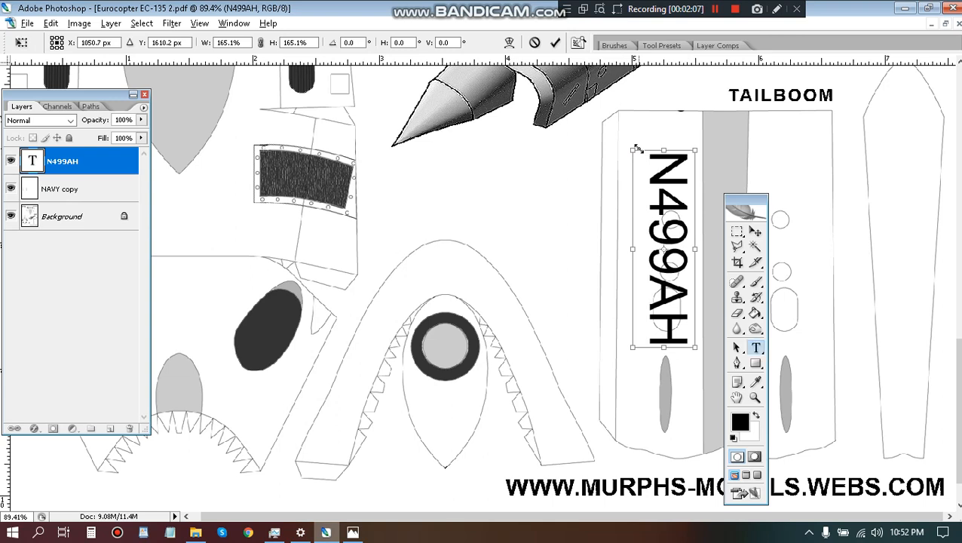
Duplicate the N499AH text onto the tailboom's opposite side, rotate the copy 180° and move the toolbox off the tailboom.
key(v)
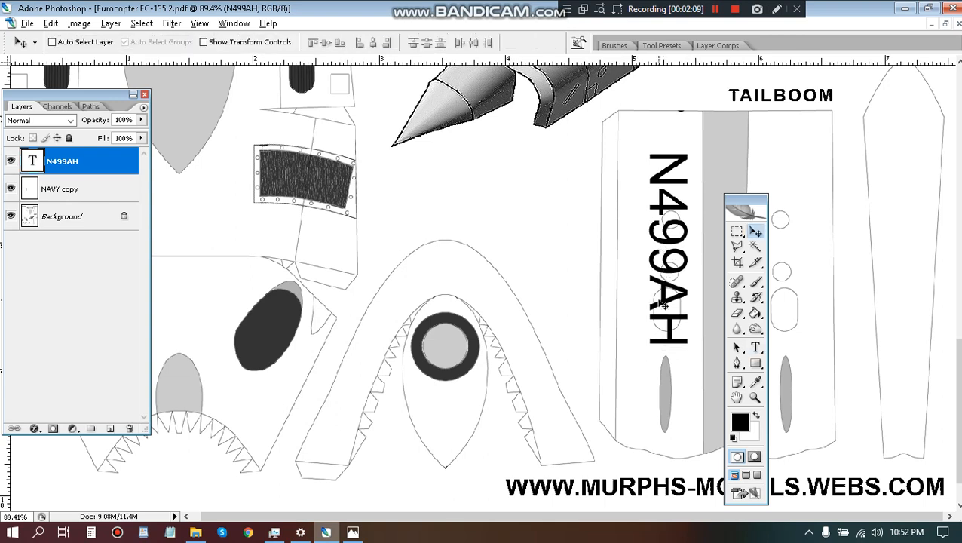
drag(662, 301, 788, 307)
click(51, 23)
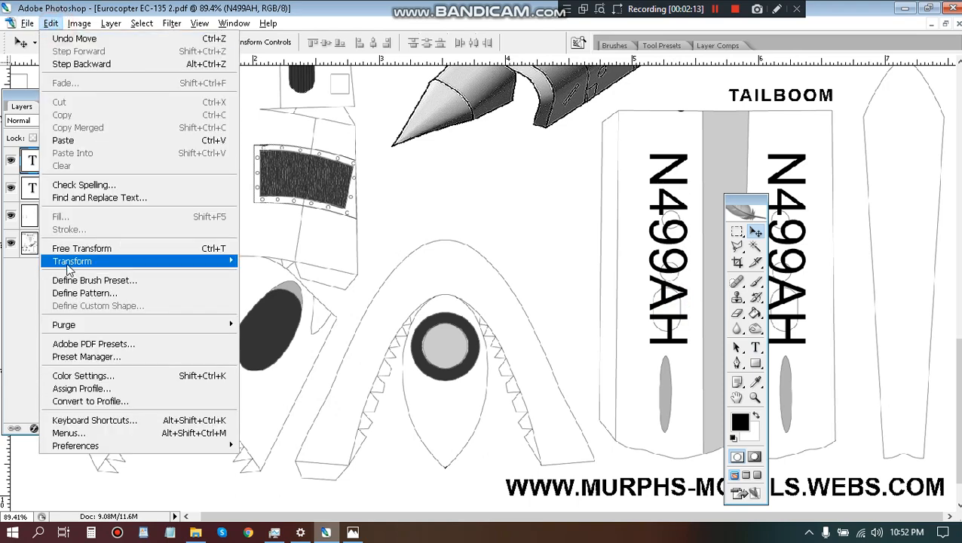
mouse_move(68, 261)
click(273, 362)
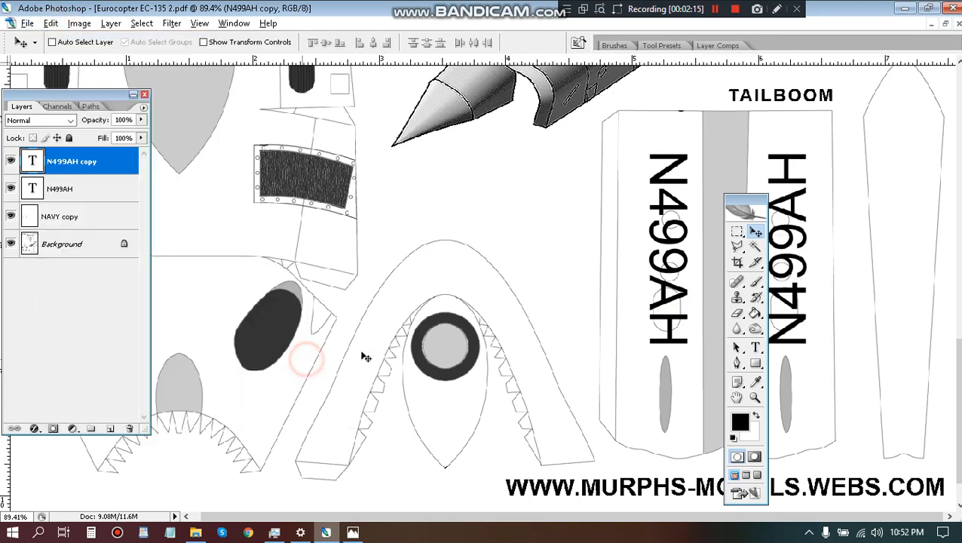
drag(742, 203, 881, 185)
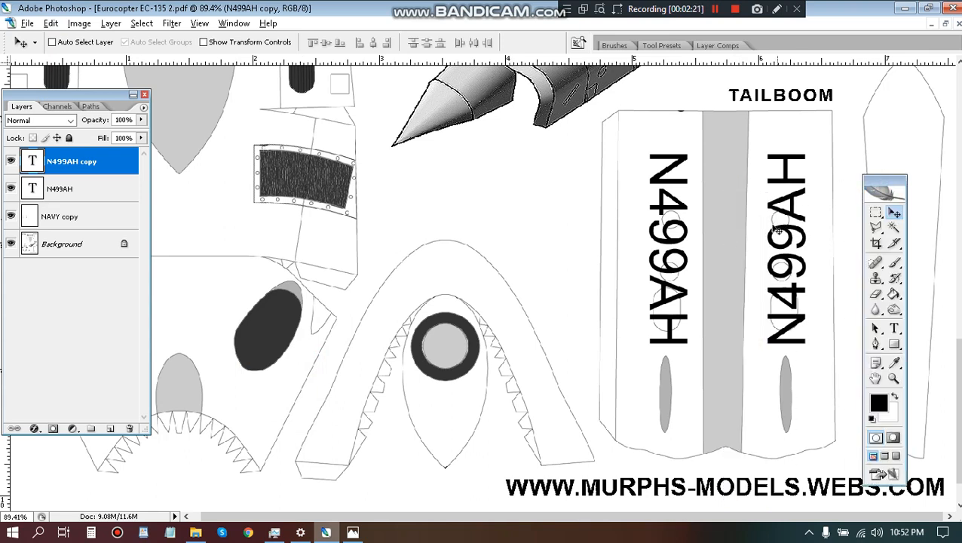
Merge all visible layers into the Background and show the whole template page.
key(ctrl+shift+e)
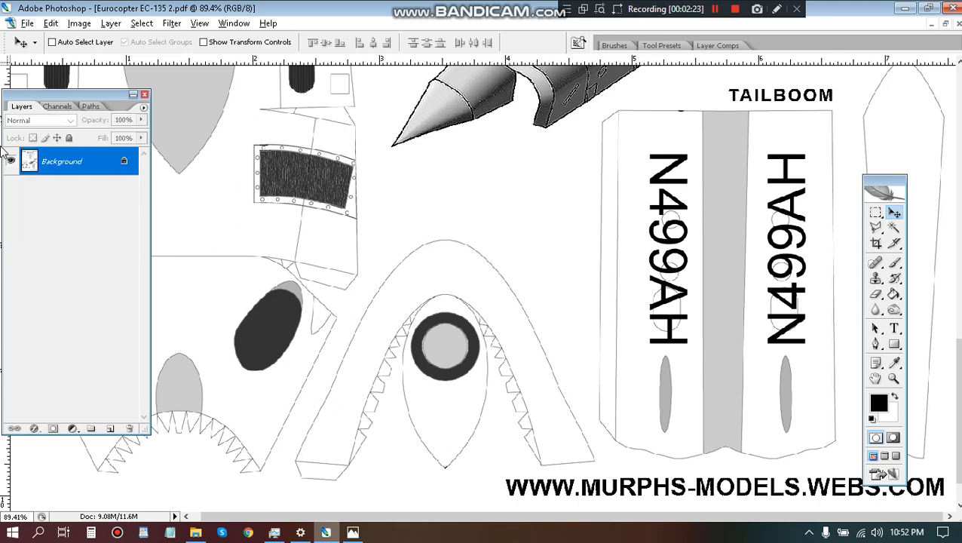
key(ctrl+0)
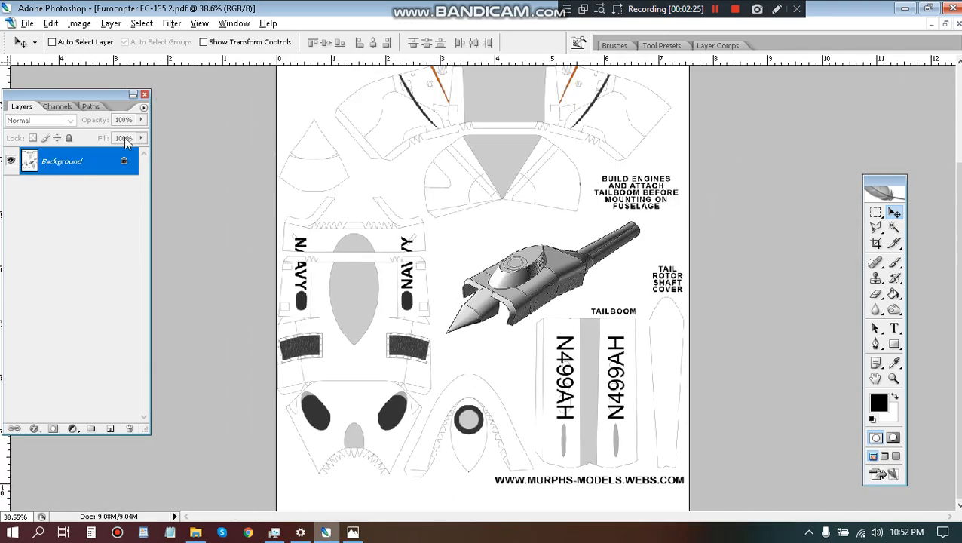
scroll(342, 172, down, 2)
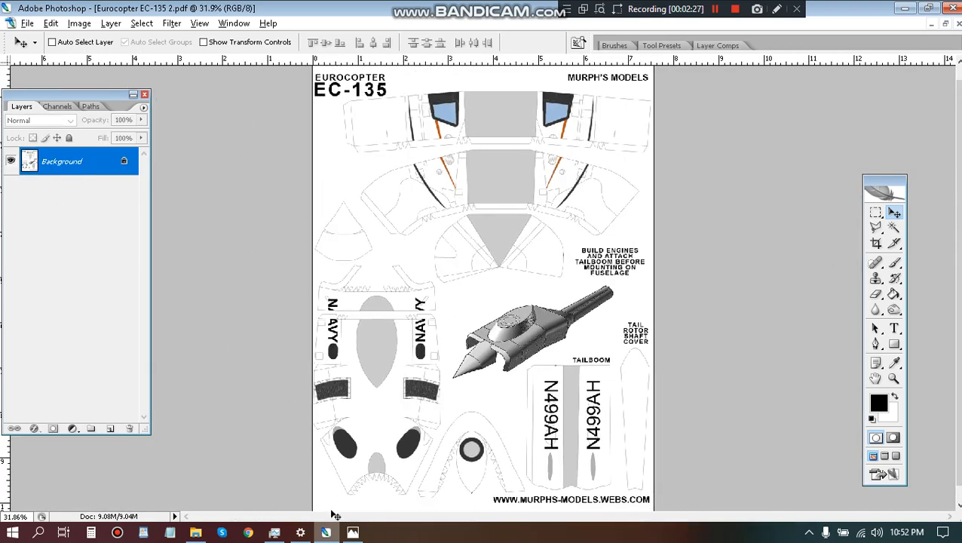
Examine the upper fuselage of the N499AH helicopter up close in Photos and compare it with the template's arched nose-shaped part.
click(352, 532)
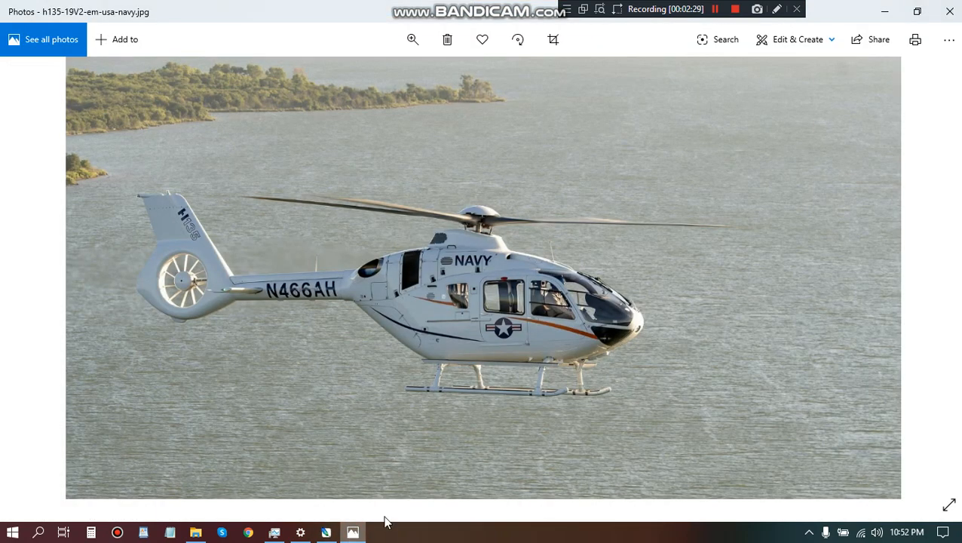
click(928, 277)
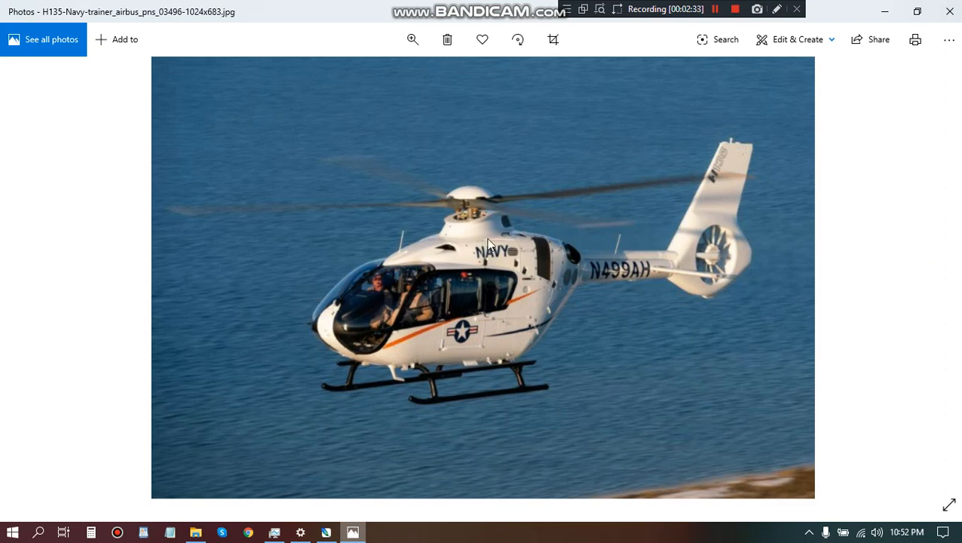
double_click(527, 224)
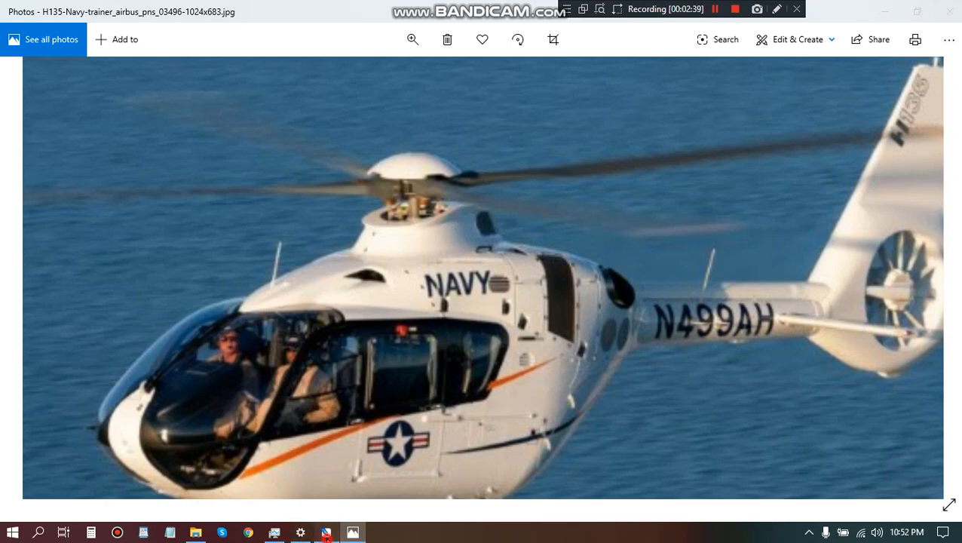
click(325, 532)
scroll(450, 490, up, 10)
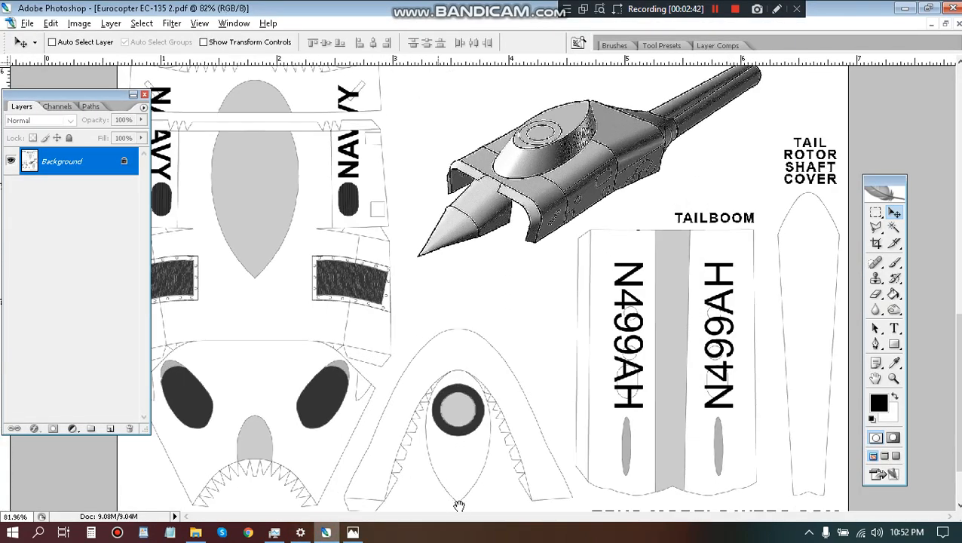
drag(462, 487, 383, 334)
scroll(561, 434, up, 8)
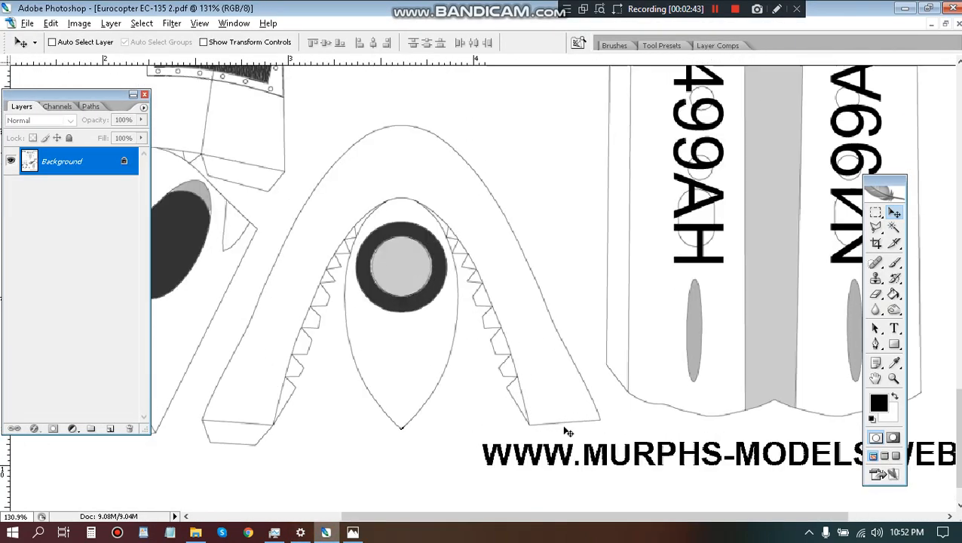
Browse the helicopter reference photos in Photos and examine the upper fuselage of the N466AH helicopter up close.
key(m)
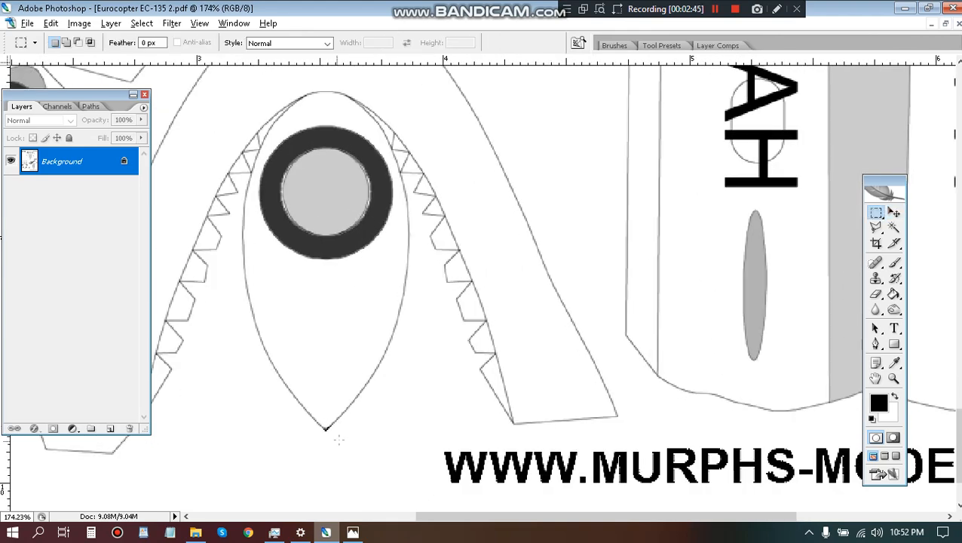
click(353, 532)
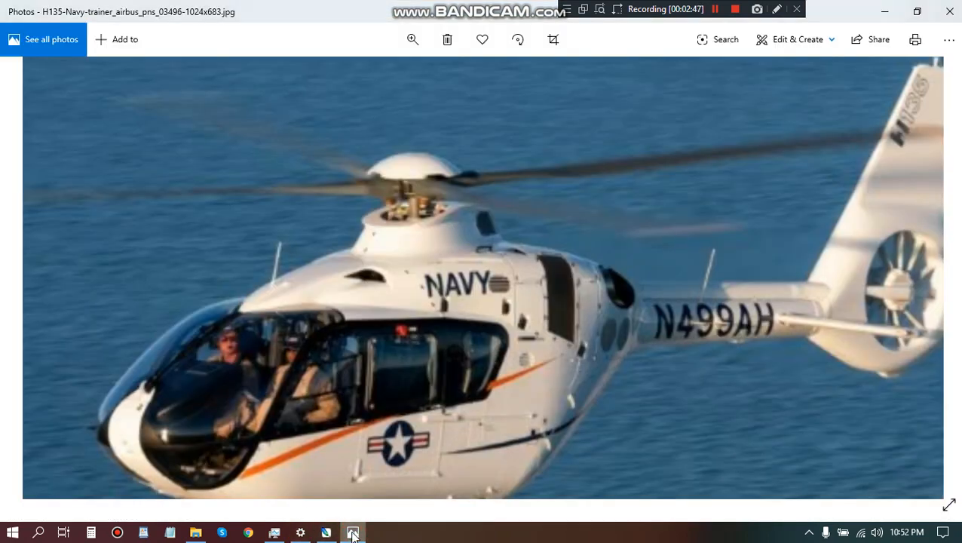
double_click(738, 312)
click(932, 285)
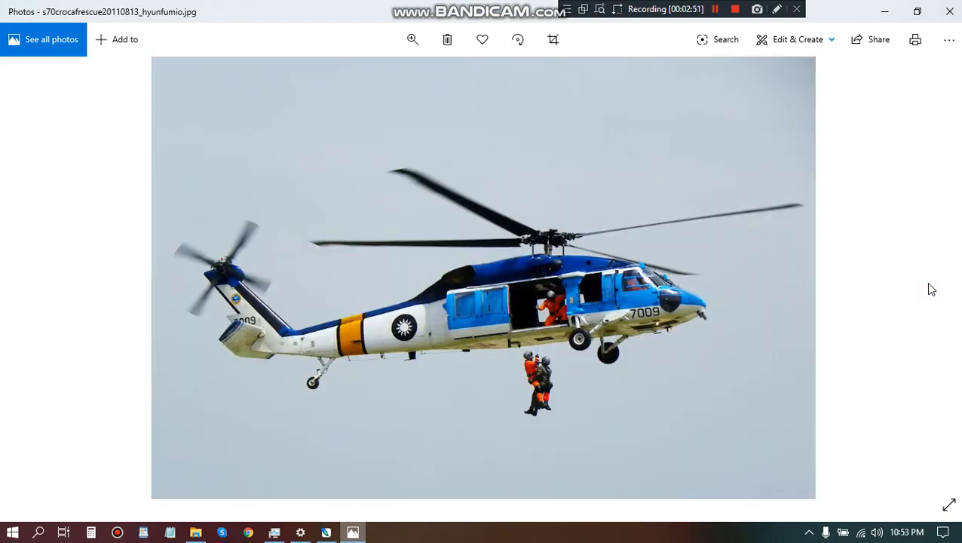
click(26, 274)
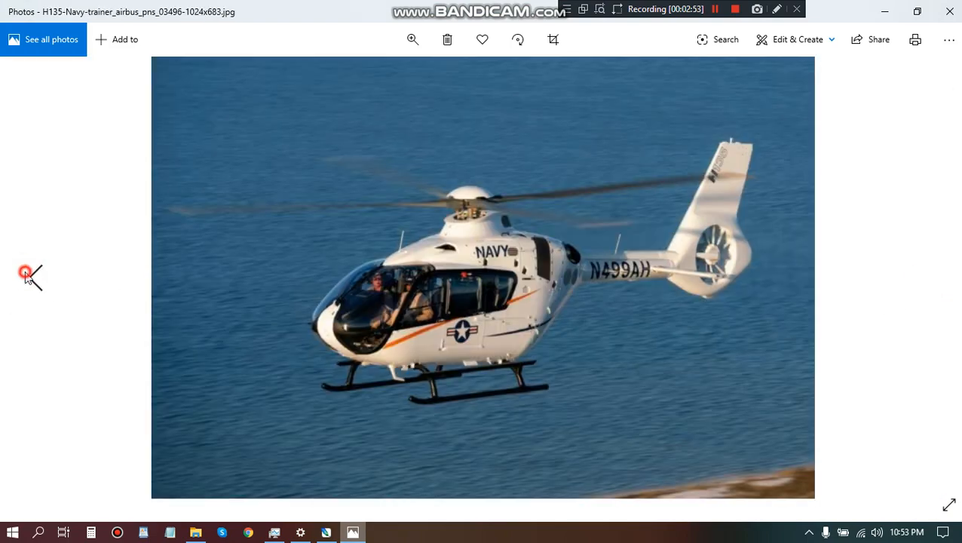
click(26, 274)
double_click(432, 230)
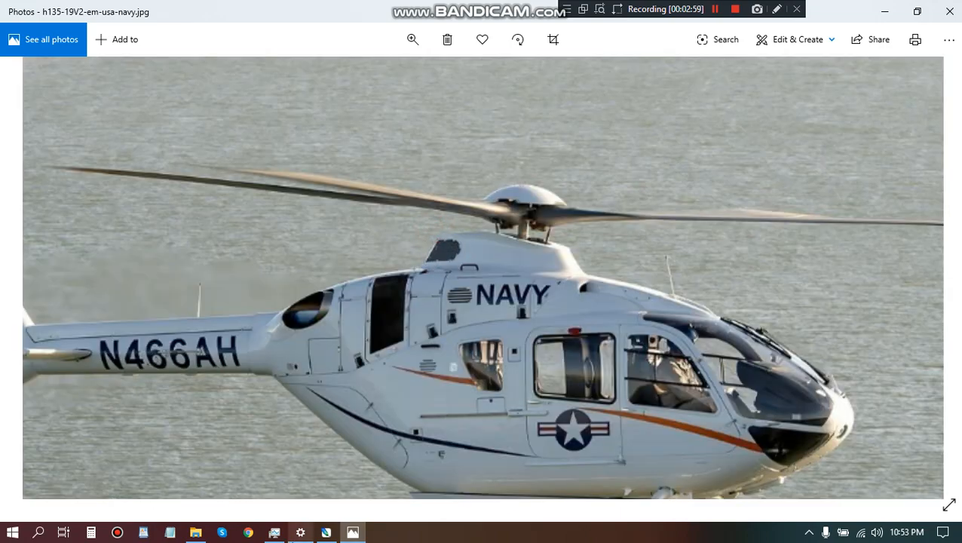
Back in Photoshop, add a new layer and select a circular area near the foot of the arched part's leg nearest the tailboom.
click(332, 534)
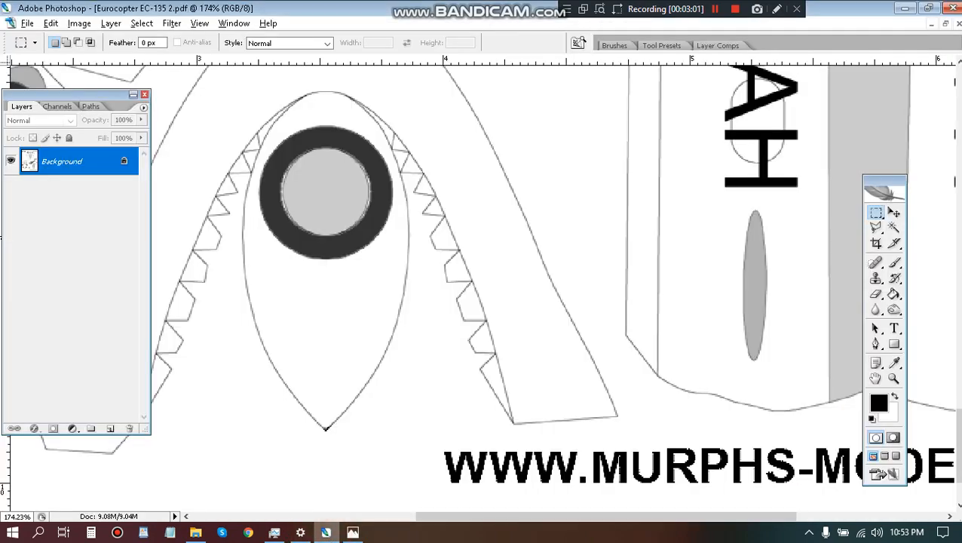
click(110, 24)
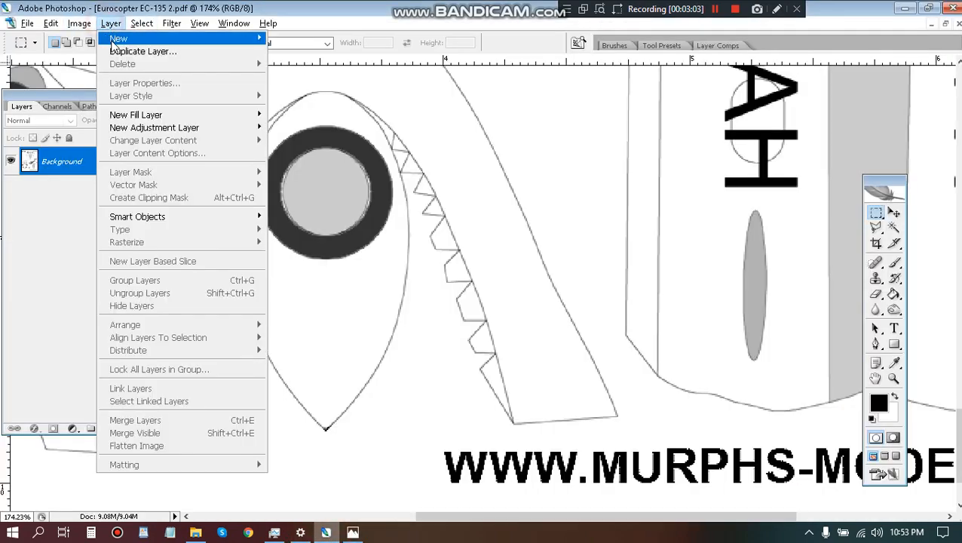
mouse_move(119, 38)
click(296, 35)
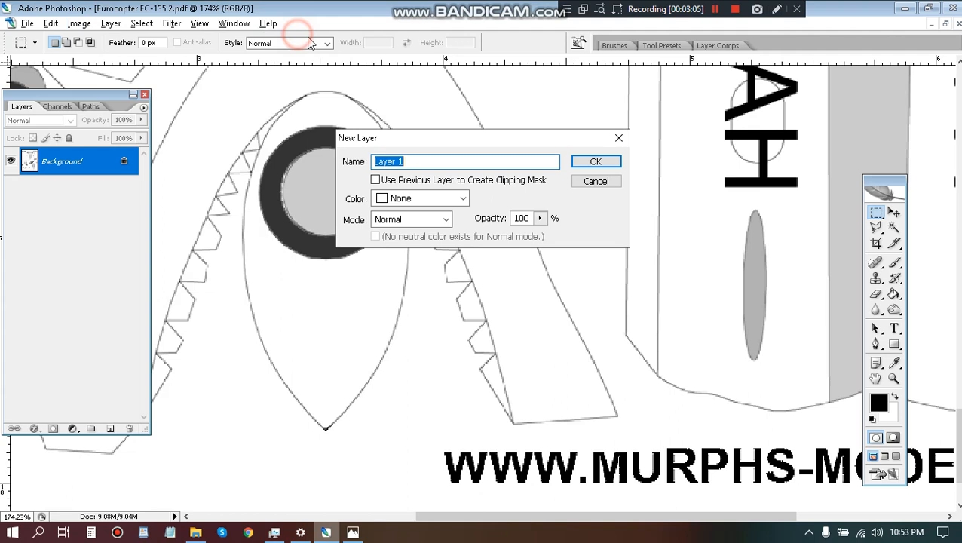
click(593, 162)
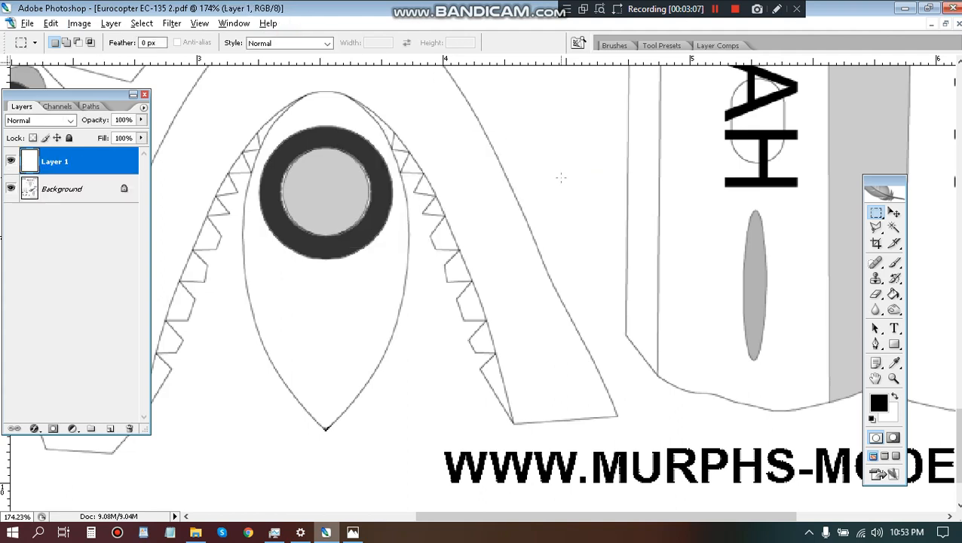
key(shift+m)
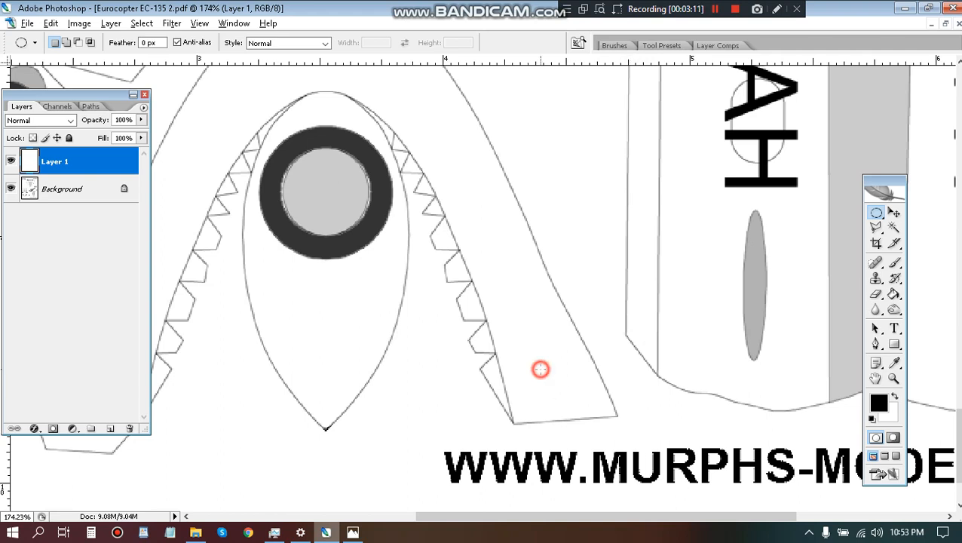
drag(541, 369, 603, 466)
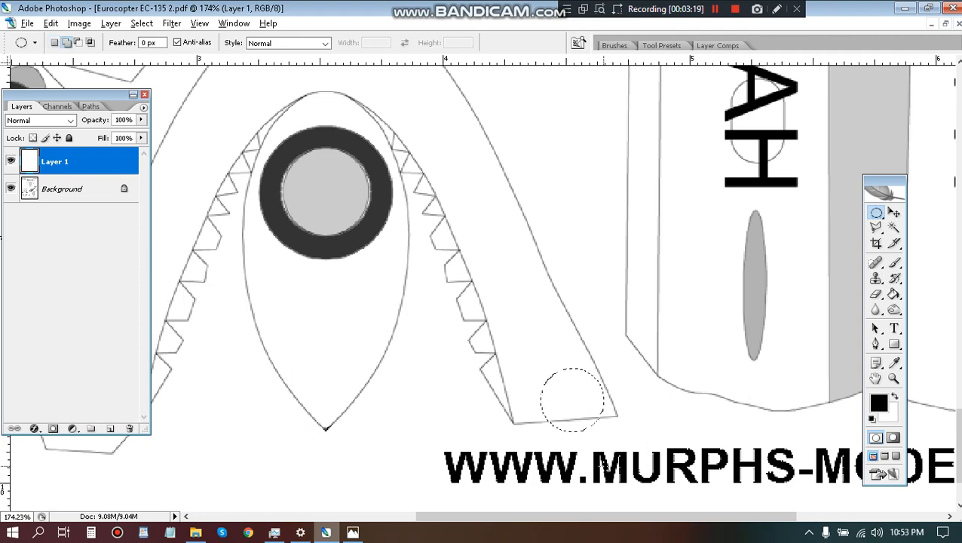
Extend the circular selection downward with a rectangle past the leg's base line and trim its side edge flush, forming a round-topped window shape.
alt+scroll(597, 409, up, 1)
alt+scroll(573, 417, up, 2)
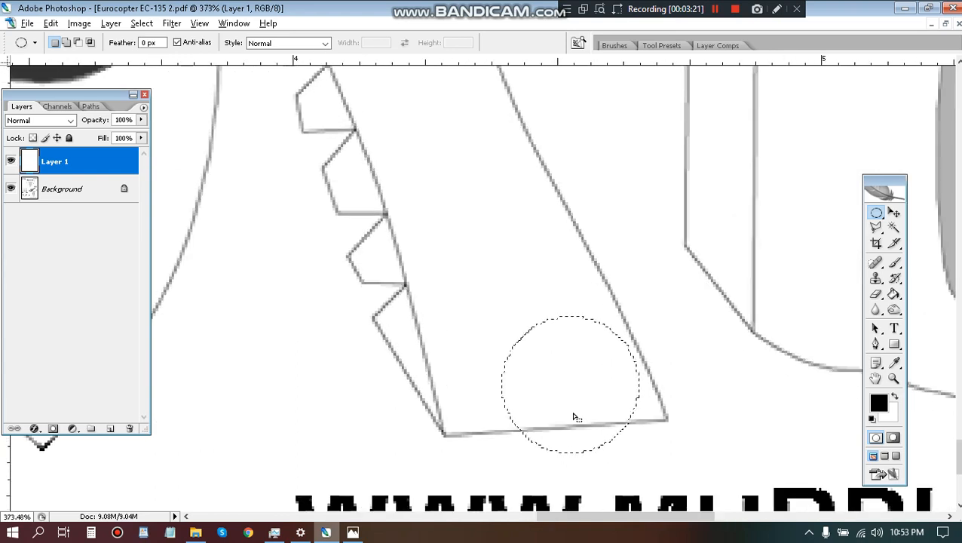
key(shift+m)
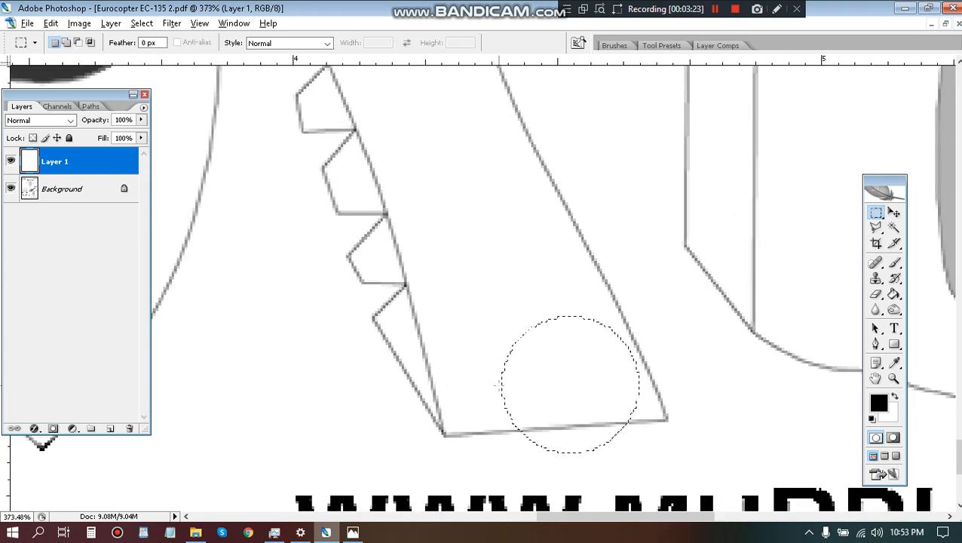
drag(500, 387, 640, 484)
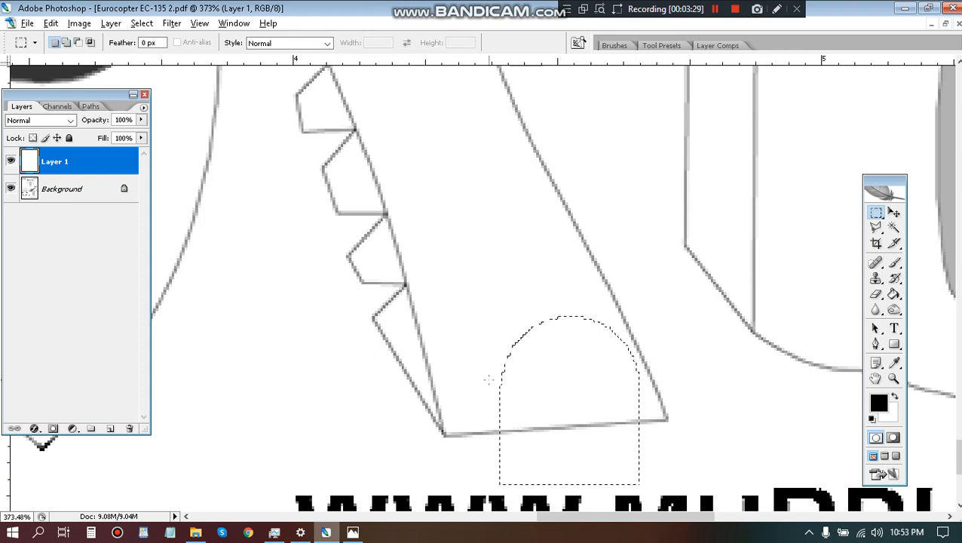
drag(464, 352, 502, 505)
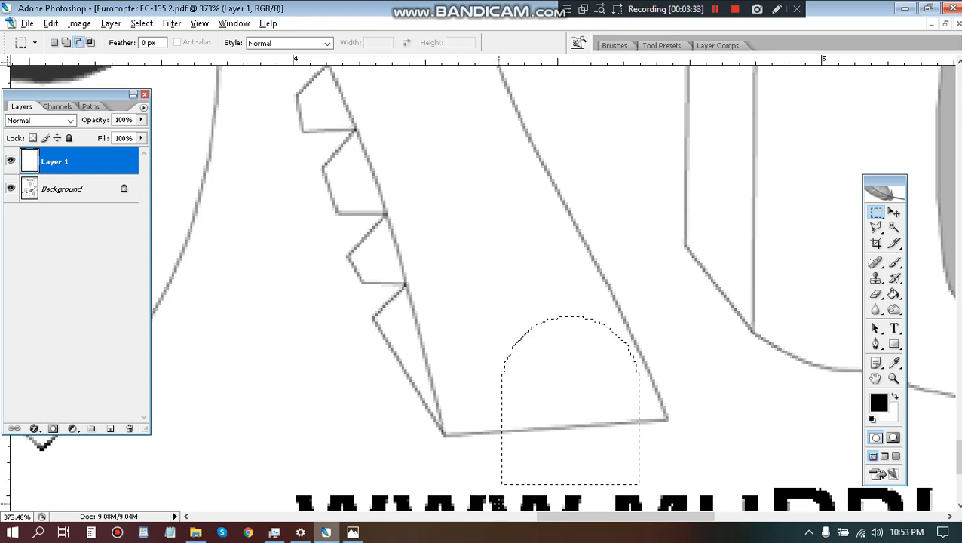
Stroke the round-topped selection with a 1 px black line inside the edge at 80% opacity.
right_click(549, 374)
click(579, 332)
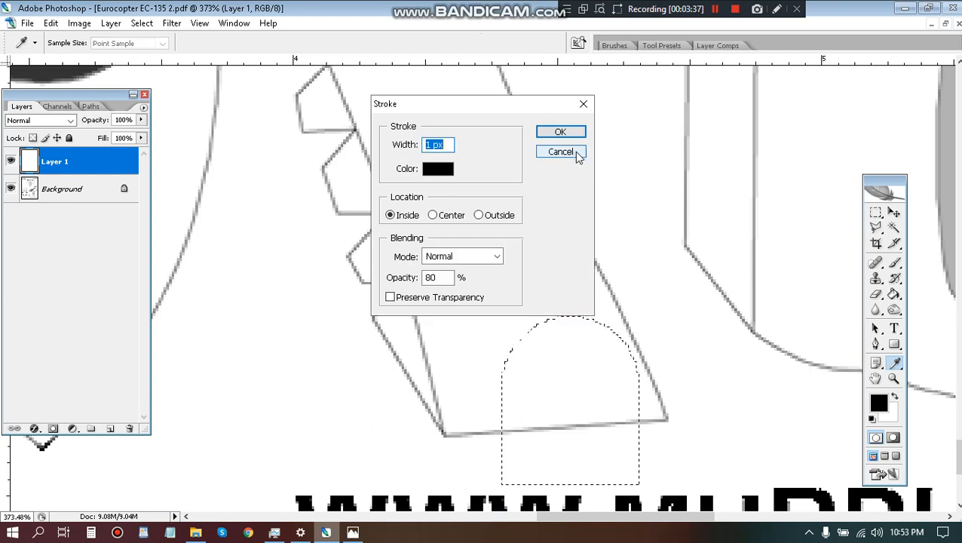
click(571, 134)
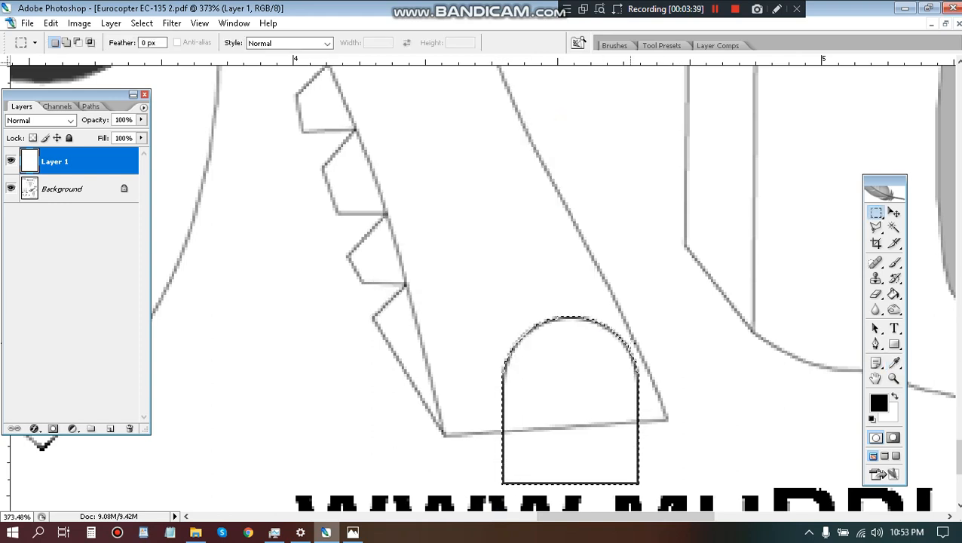
Rotate the round-topped outline to about -17.4° and center it over the foot of the leg, then apply the transformation.
key(ctrl+t)
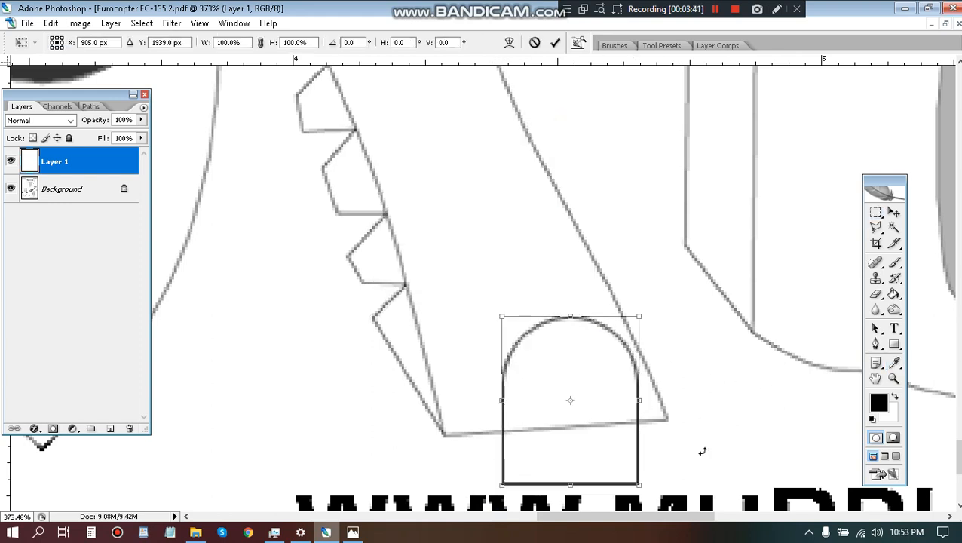
drag(707, 446, 693, 377)
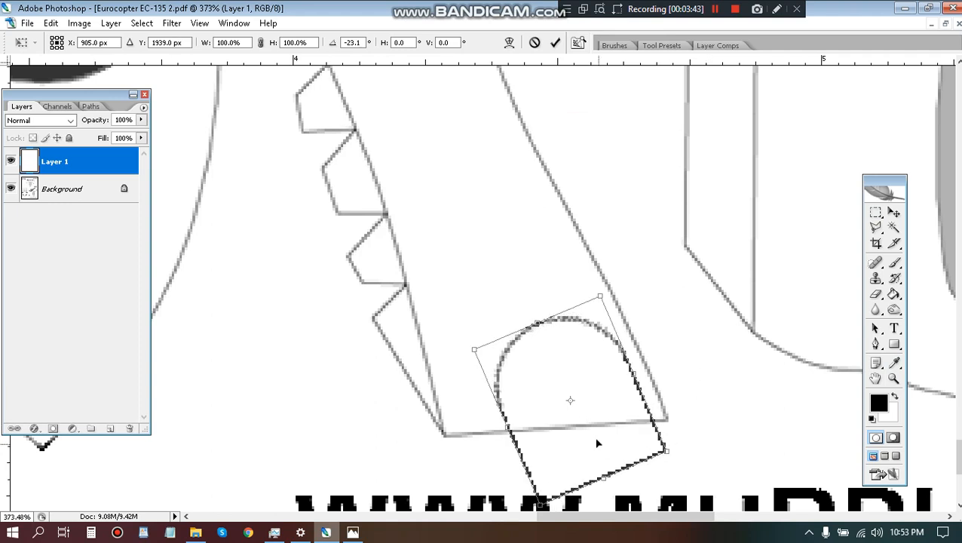
drag(594, 437, 560, 408)
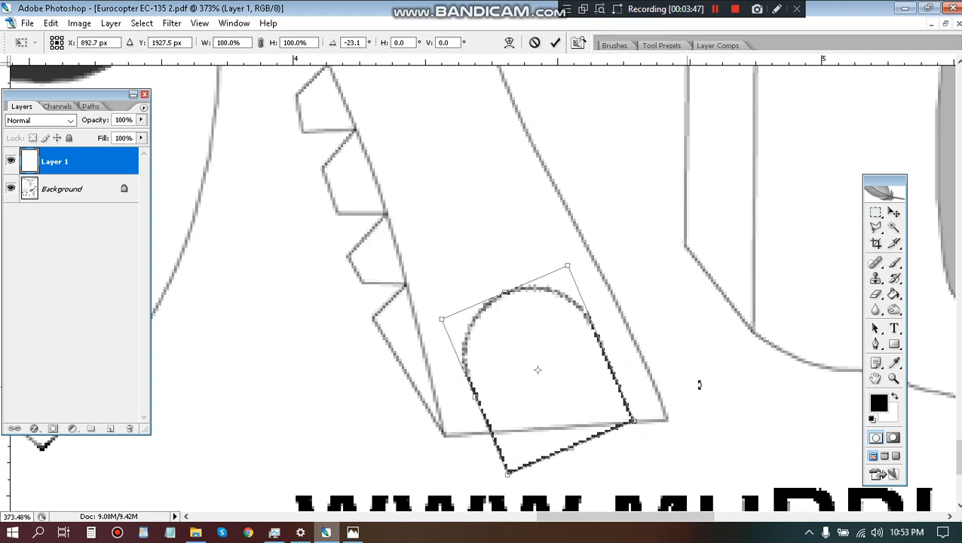
drag(698, 384, 696, 399)
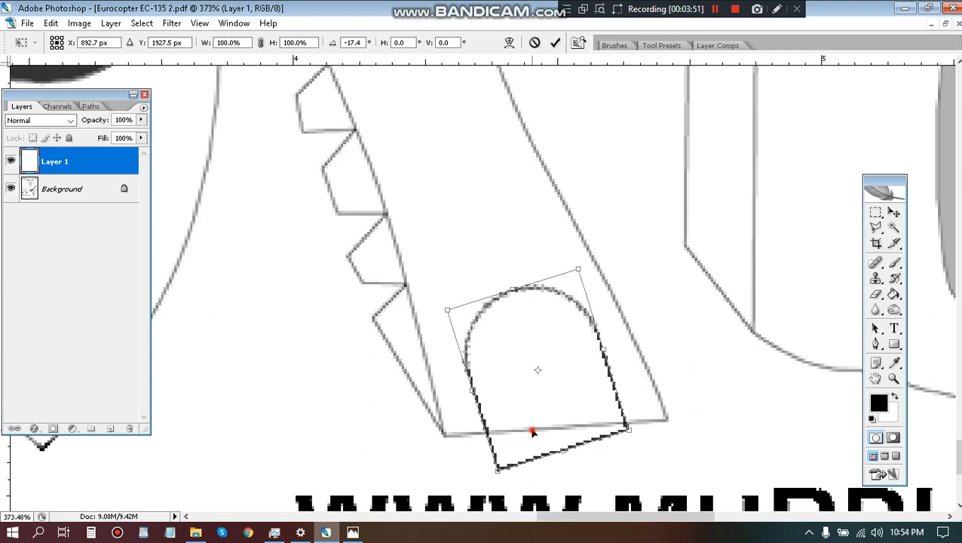
drag(532, 431, 530, 515)
key(Return)
Erase the portion of the round-topped outline that extends below the leg's base line.
scroll(530, 508, down, 3)
drag(708, 113, 757, 380)
scroll(758, 380, down, 4)
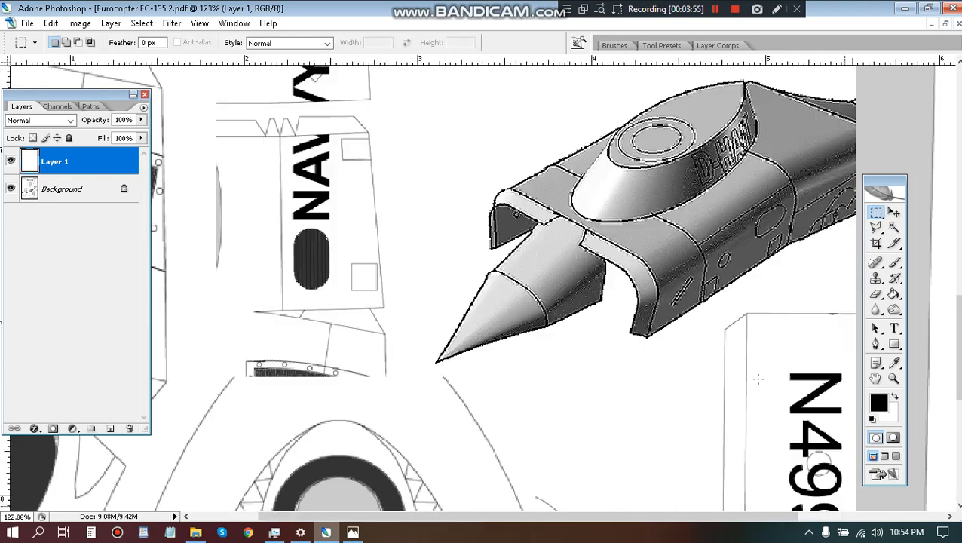
scroll(634, 450, down, 5)
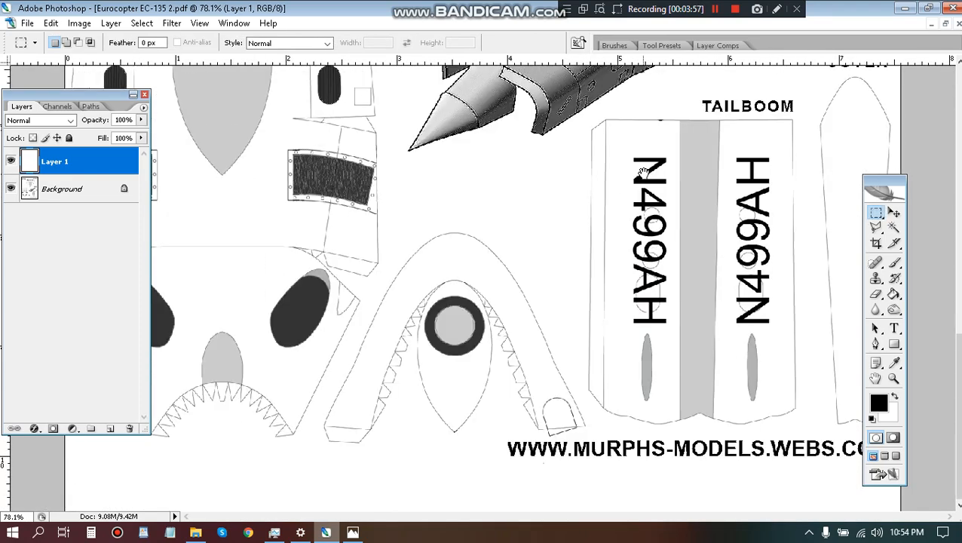
scroll(562, 454, up, 7)
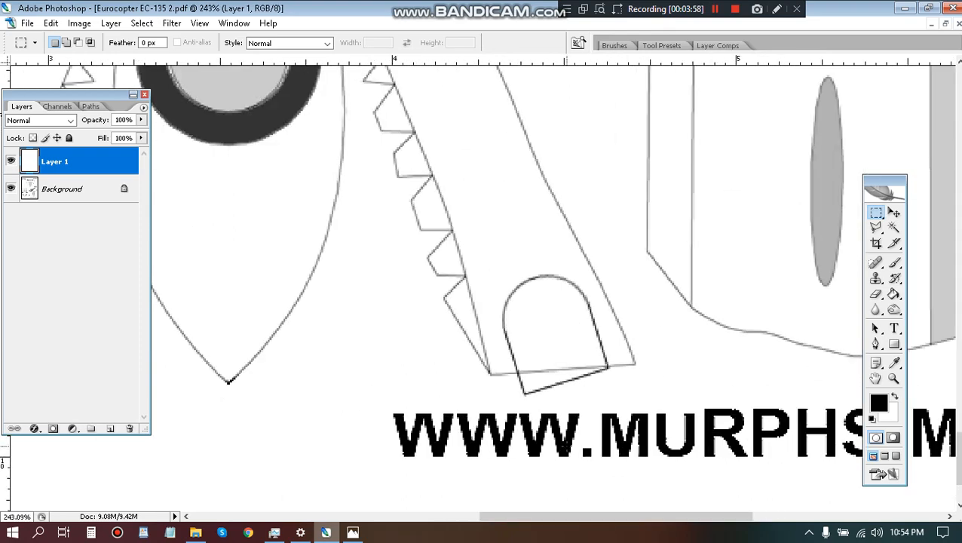
key(e)
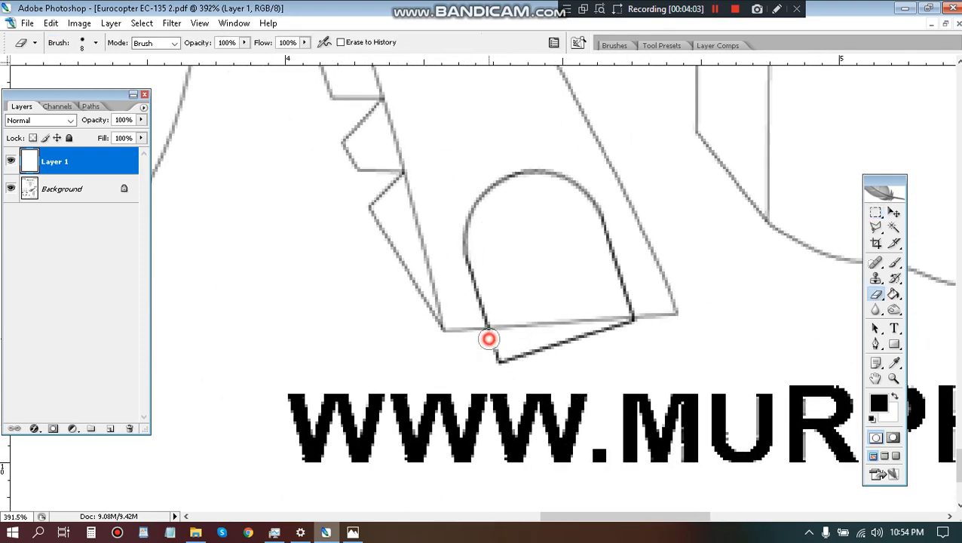
mouse_move(489, 337)
mouse_down()
mouse_move(534, 344)
mouse_move(640, 329)
mouse_move(393, 287)
mouse_up()
Duplicate the round-topped outline onto the foot of the arch's opposite leg, flip the copy horizontally and nudge it slightly toward the inner edge.
key(v)
drag(350, 294, 769, 299)
drag(767, 300, 307, 253)
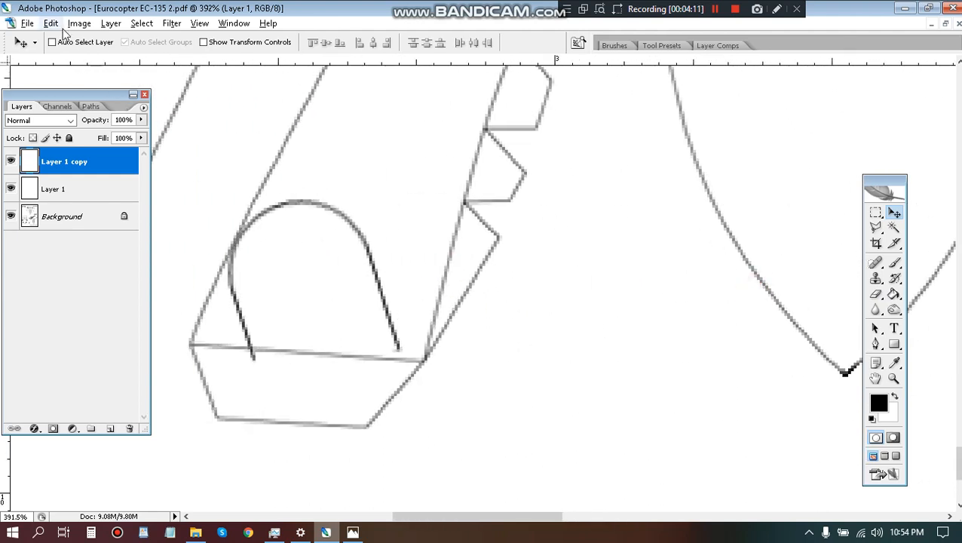
click(53, 24)
mouse_move(85, 264)
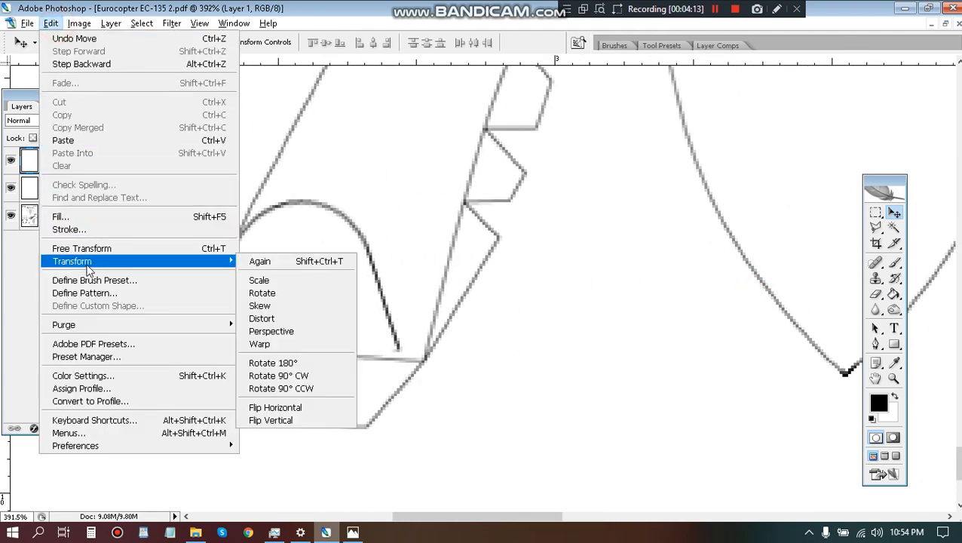
click(271, 407)
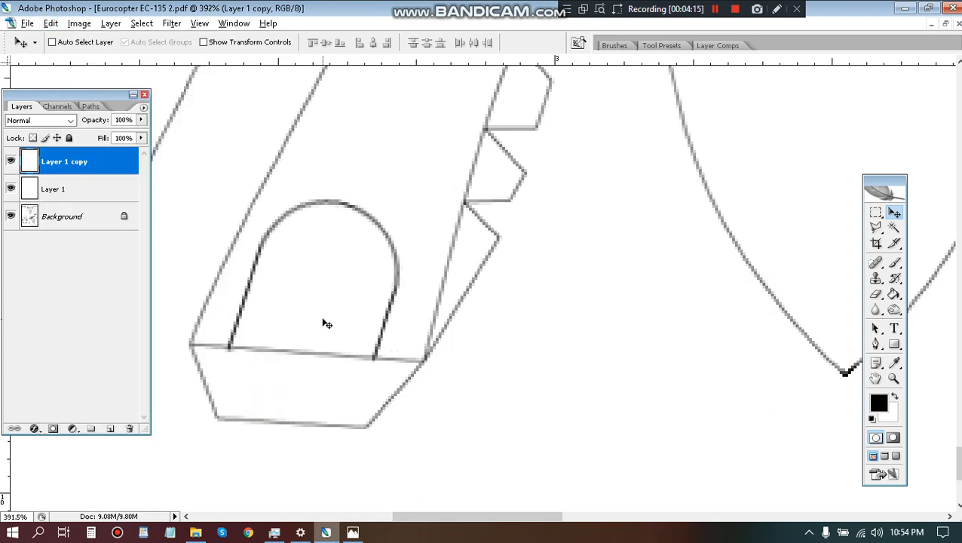
key(Right)
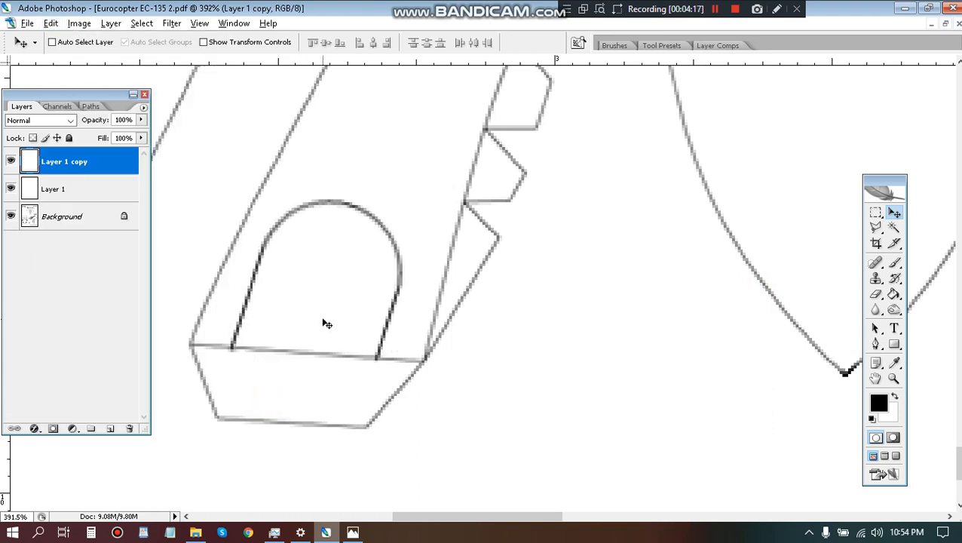
key(Right)
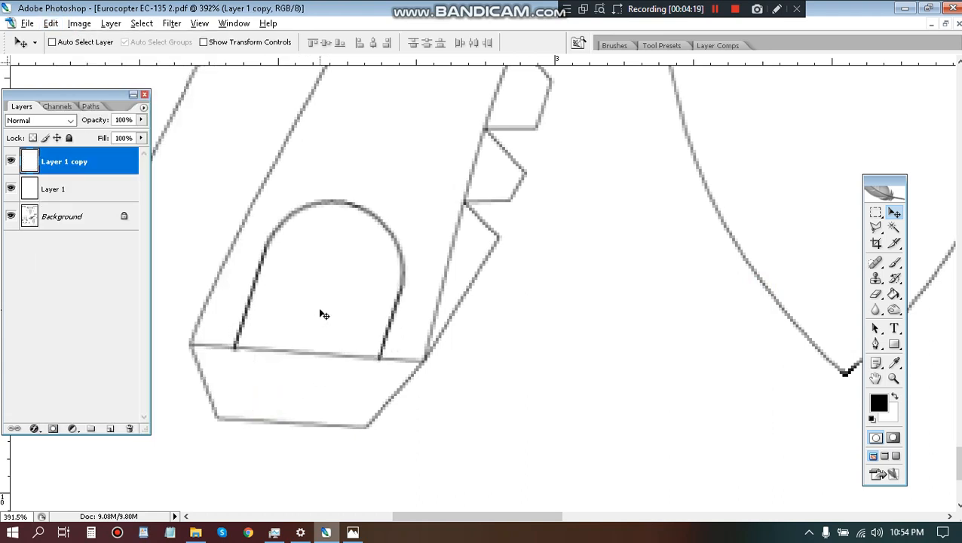
Merge all visible layers and fill both round-topped window shapes with black in Multiply mode at 60% opacity.
key(ctrl+shift+e)
key(g)
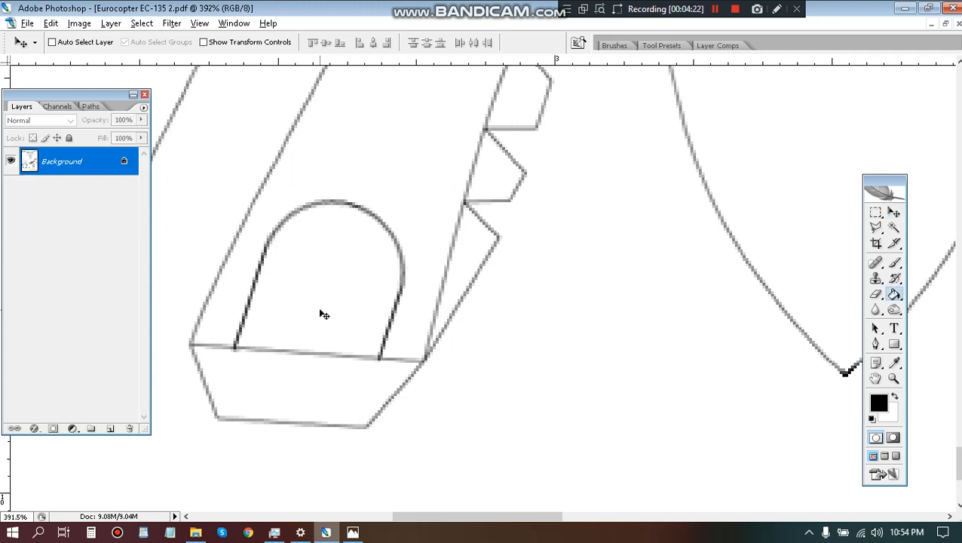
click(342, 276)
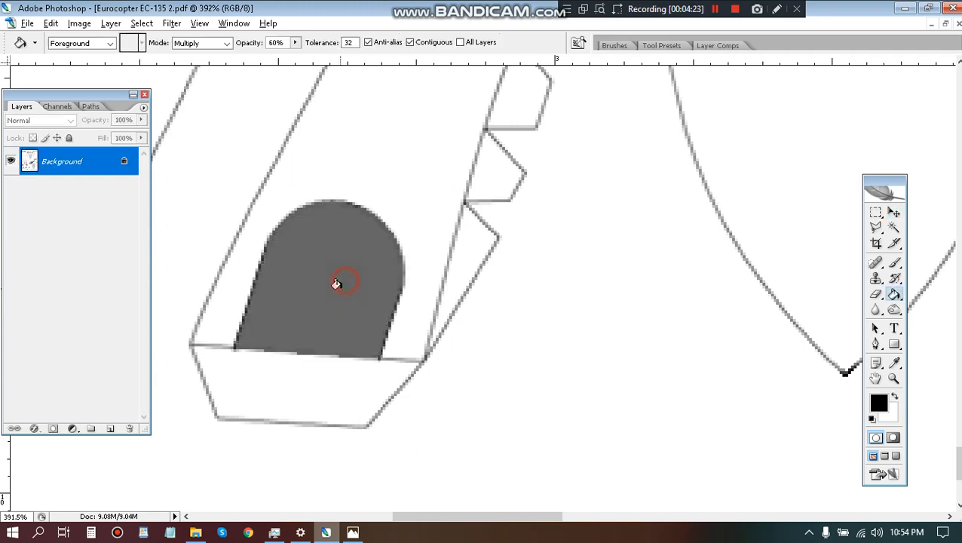
scroll(339, 236, down, 4)
drag(375, 99, 365, 110)
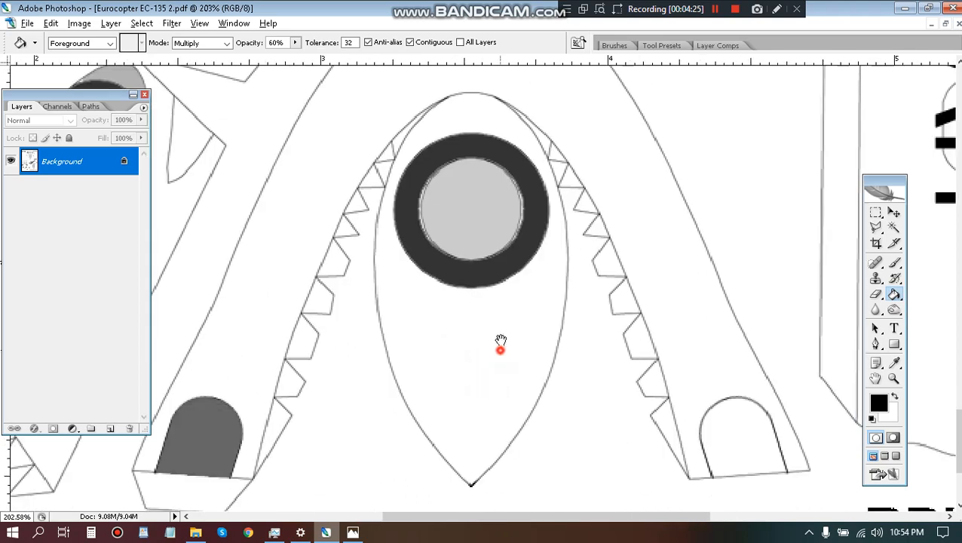
drag(499, 344, 421, 190)
click(665, 292)
scroll(429, 331, down, 1)
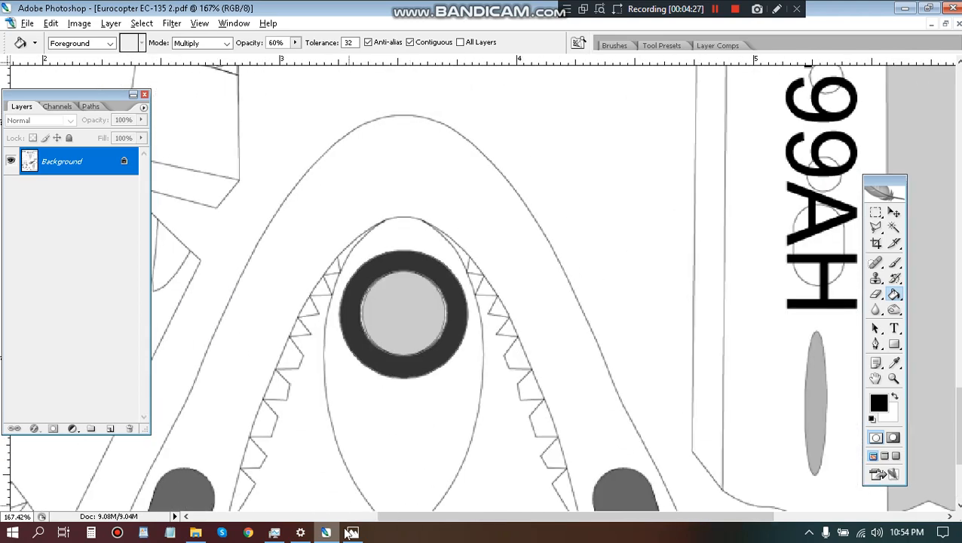
Compare the Navy helicopter reference photo h135-19V2-em-usa-navy.jpg with the markings on the full Eurocopter EC-135 2.pdf page.
click(352, 532)
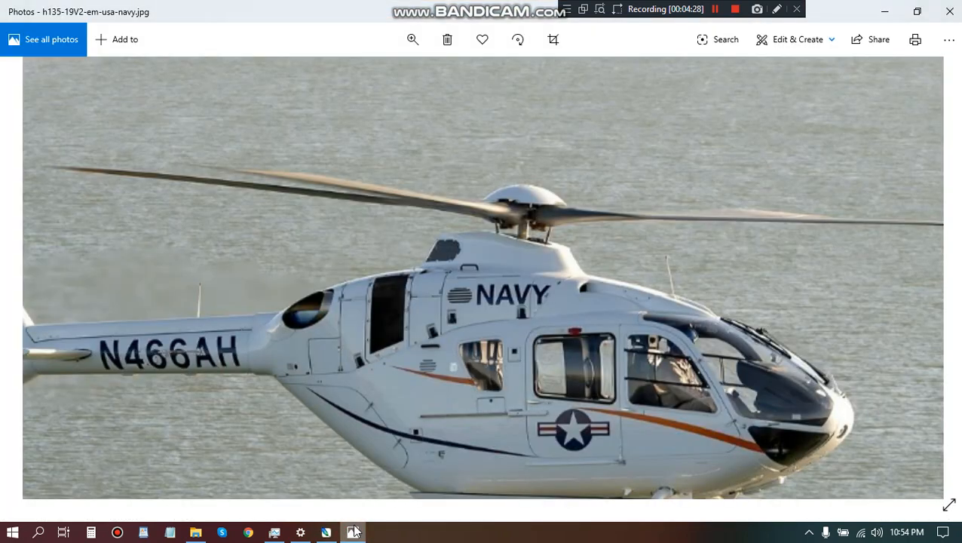
click(352, 533)
scroll(453, 256, down, 2)
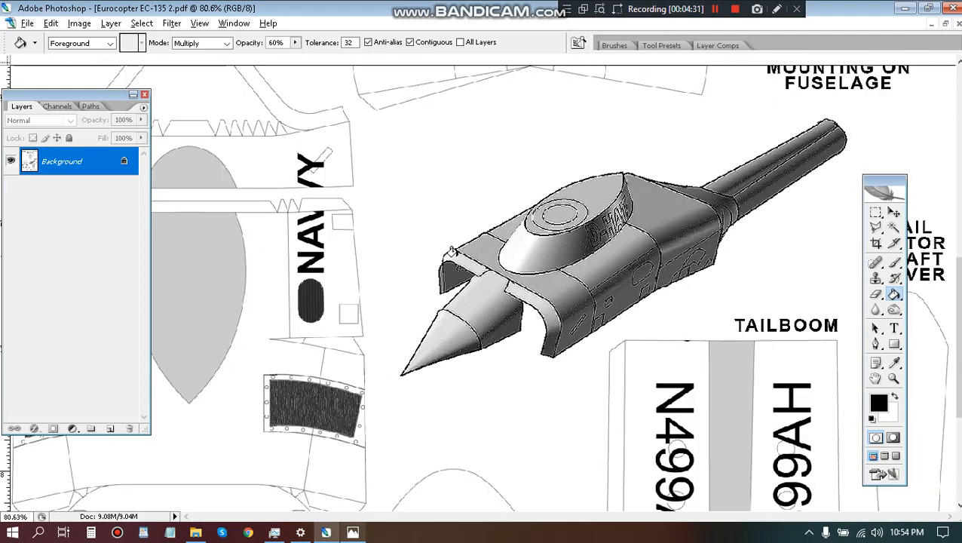
scroll(452, 251, down, 4)
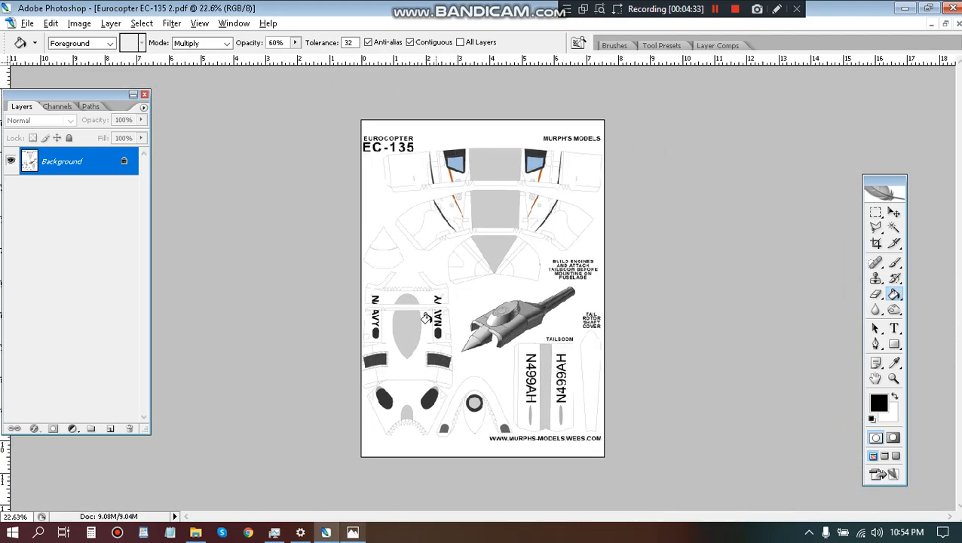
scroll(397, 391, up, 2)
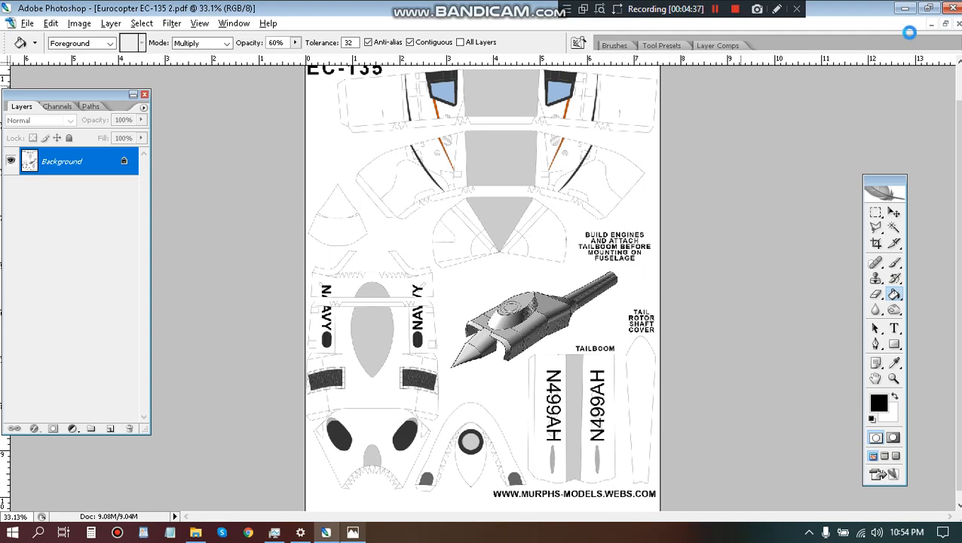
Restore the maximized document windows and arrange Eurocopter EC-135 1.pdf and Eurocopter EC-135 2.pdf side by side, each showing its whole page.
click(945, 24)
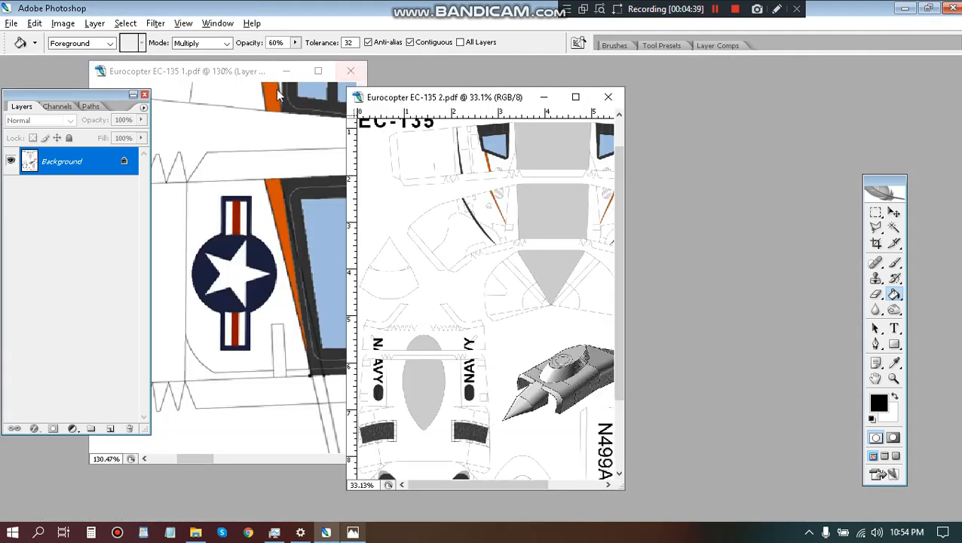
drag(228, 78, 783, 85)
scroll(753, 140, down, 5)
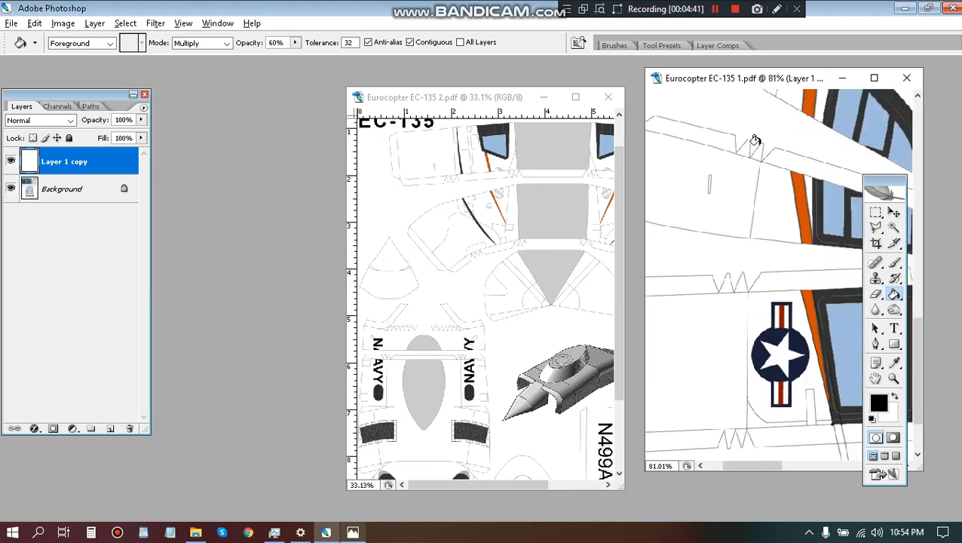
scroll(755, 140, down, 2)
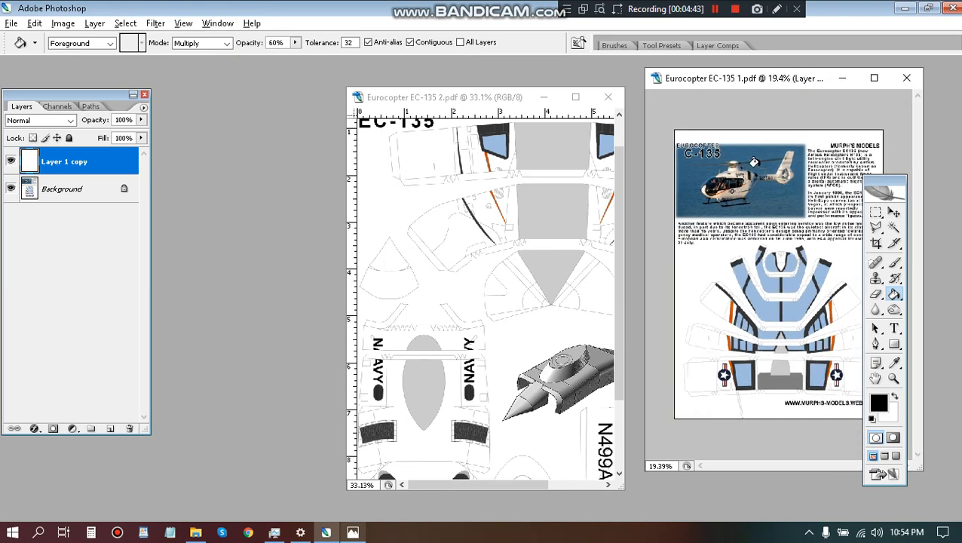
drag(501, 101, 522, 81)
scroll(516, 161, down, 4)
scroll(517, 161, down, 3)
scroll(517, 160, up, 2)
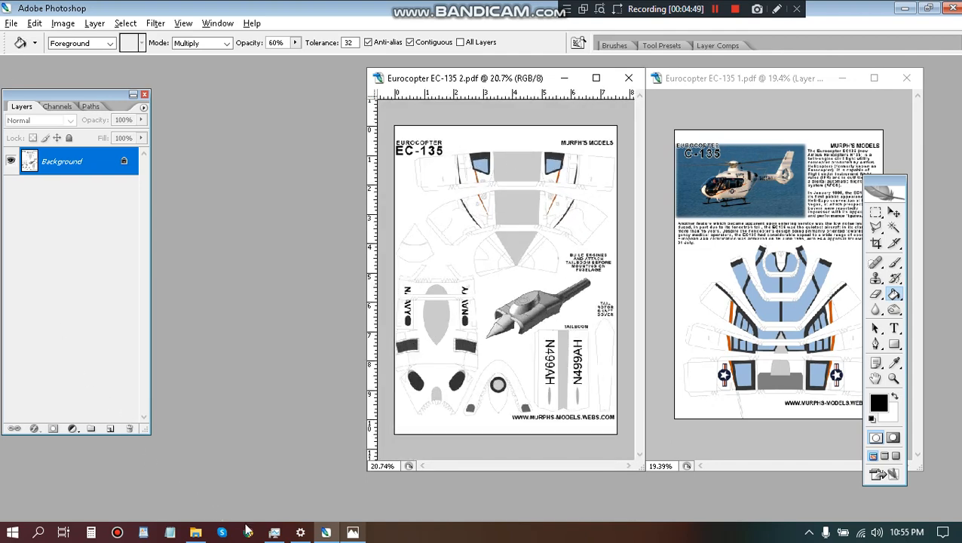
Check the files in the Eurocopter EC-135 folder and browse to the AA-Now folder within My Models for opening another document.
mouse_move(196, 535)
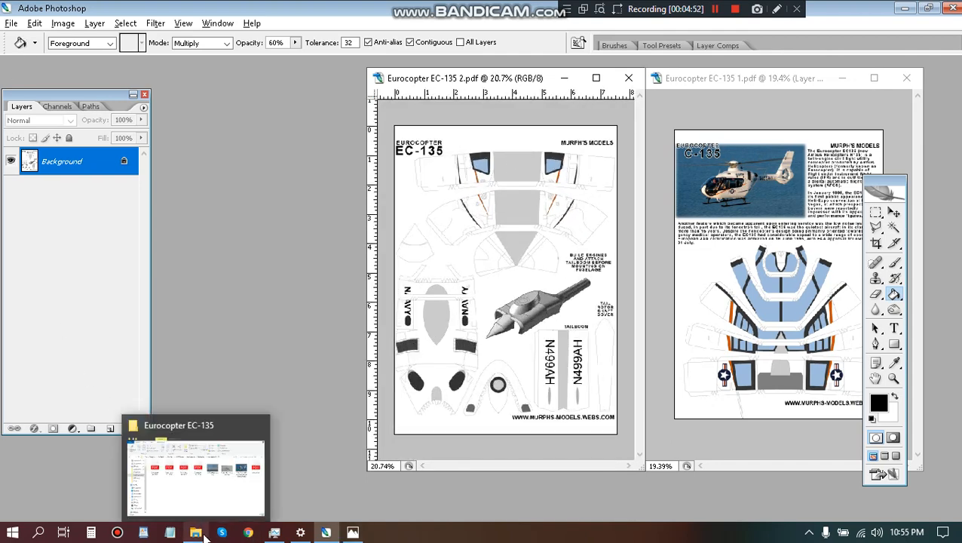
click(202, 533)
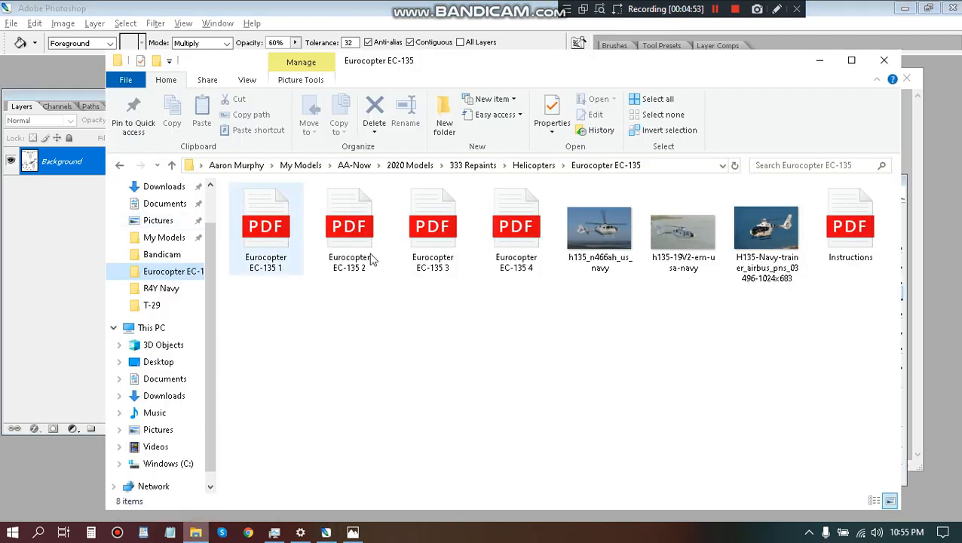
click(10, 24)
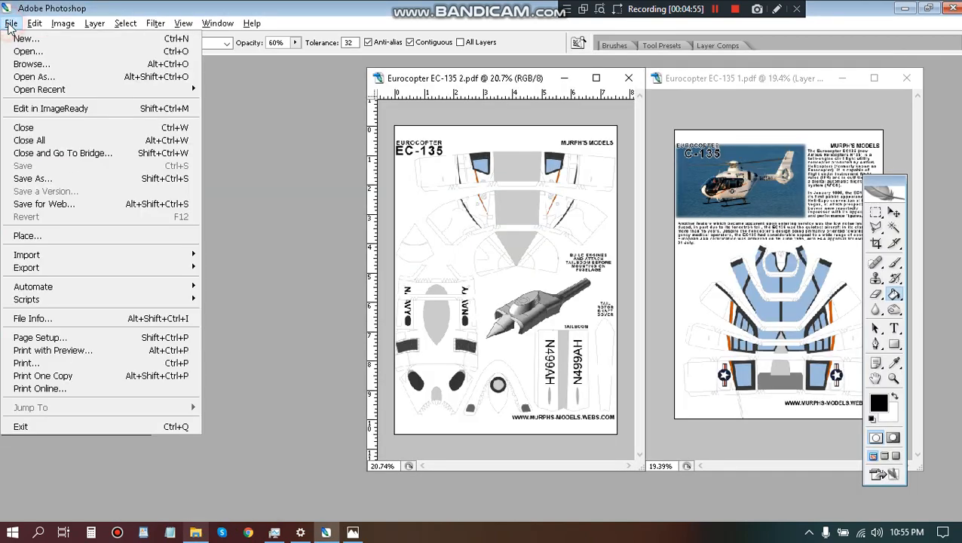
click(22, 49)
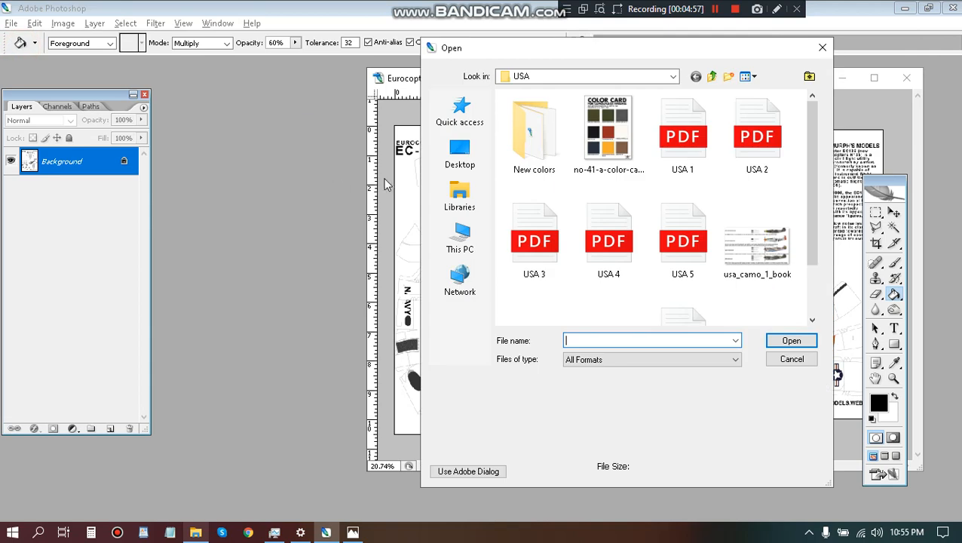
click(451, 117)
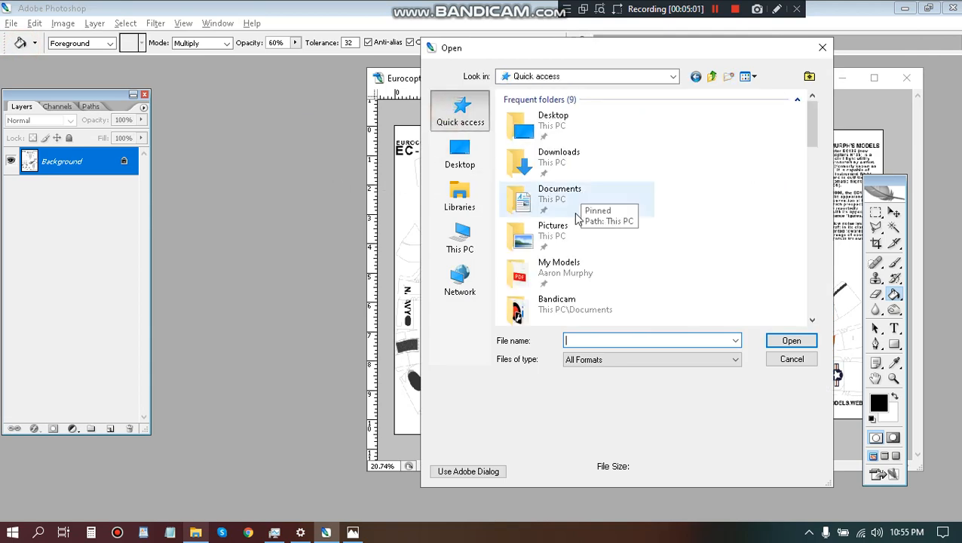
scroll(577, 215, down, 2)
scroll(575, 214, down, 2)
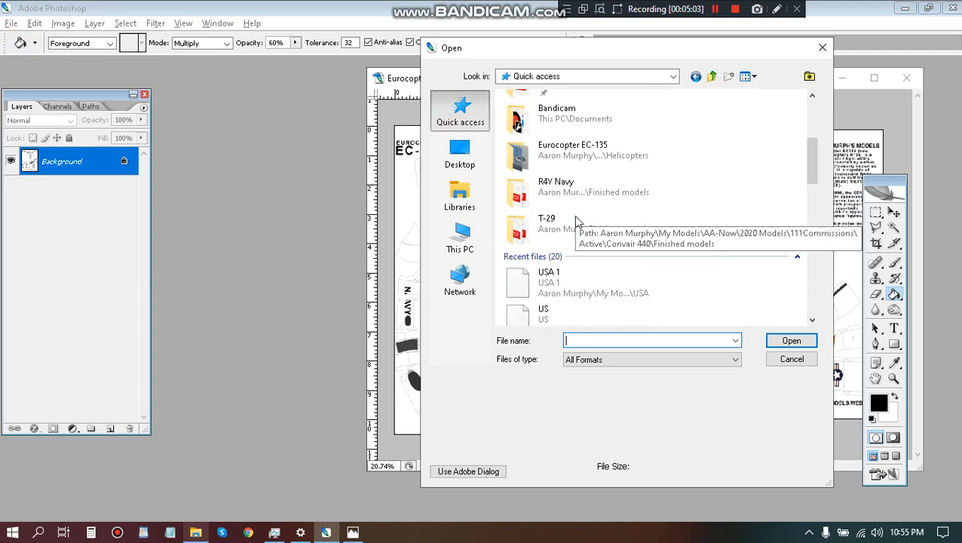
scroll(588, 230, up, 4)
scroll(590, 232, down, 2)
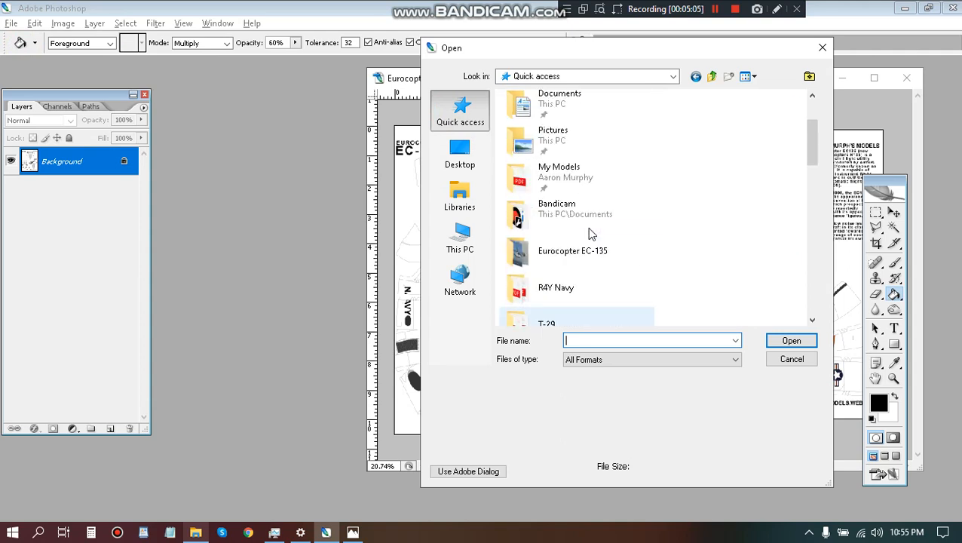
scroll(588, 226, up, 2)
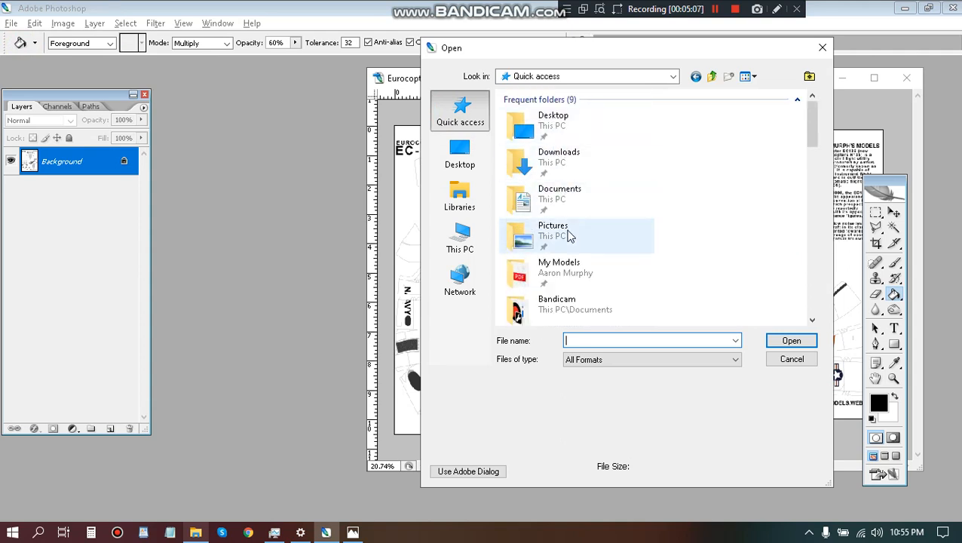
double_click(567, 264)
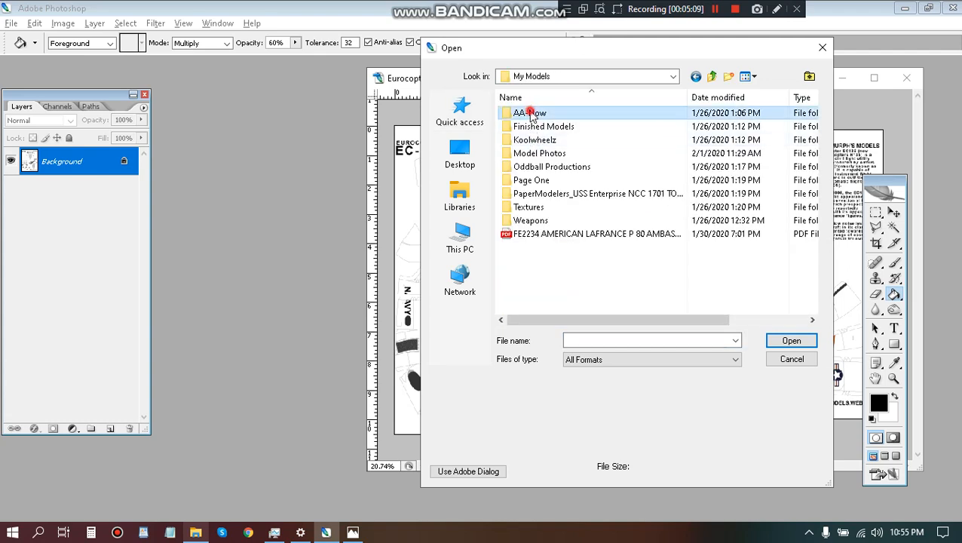
double_click(530, 113)
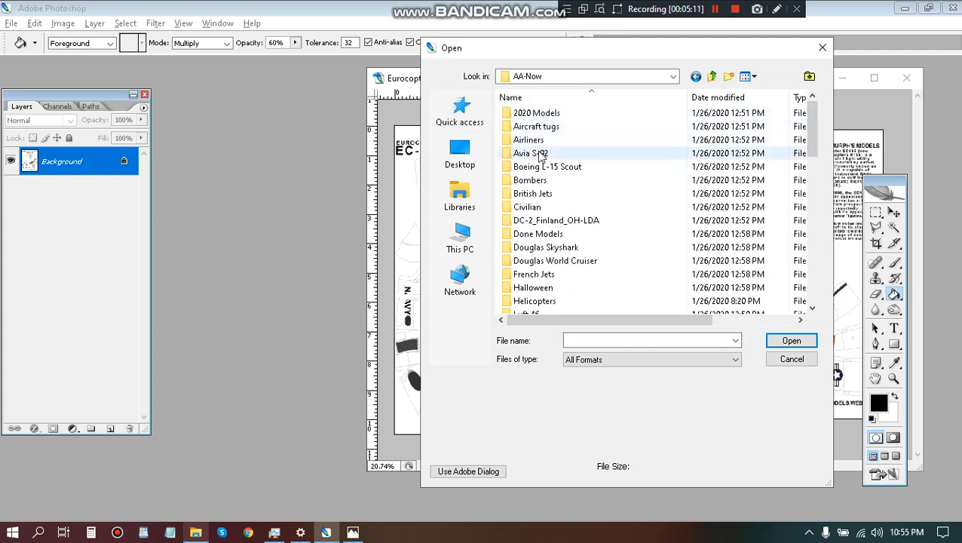
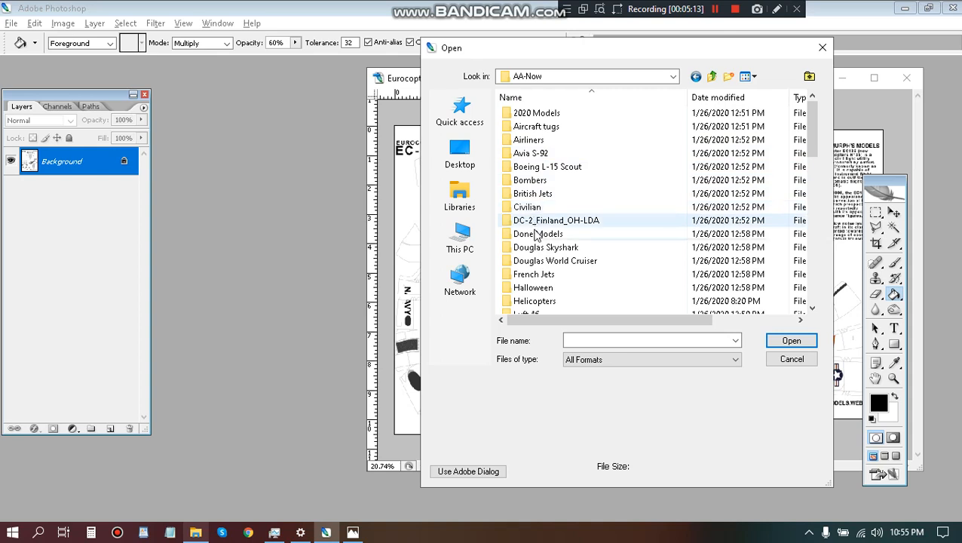
Open Eurocopter EC-135 3 and Eurocopter EC-135 4 together from 2020 Models > 333 Repaints > Helicopters > Eurocopter EC-135.
double_click(530, 113)
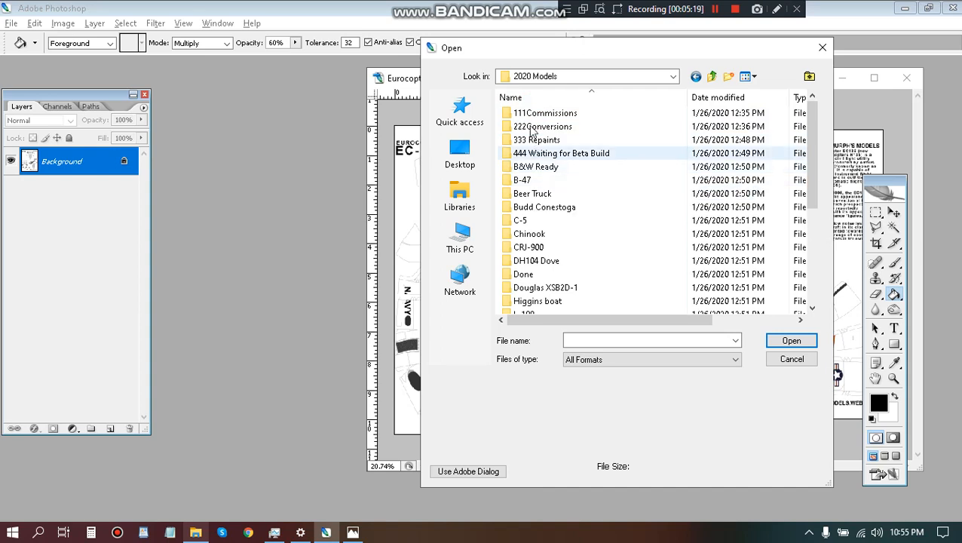
double_click(533, 140)
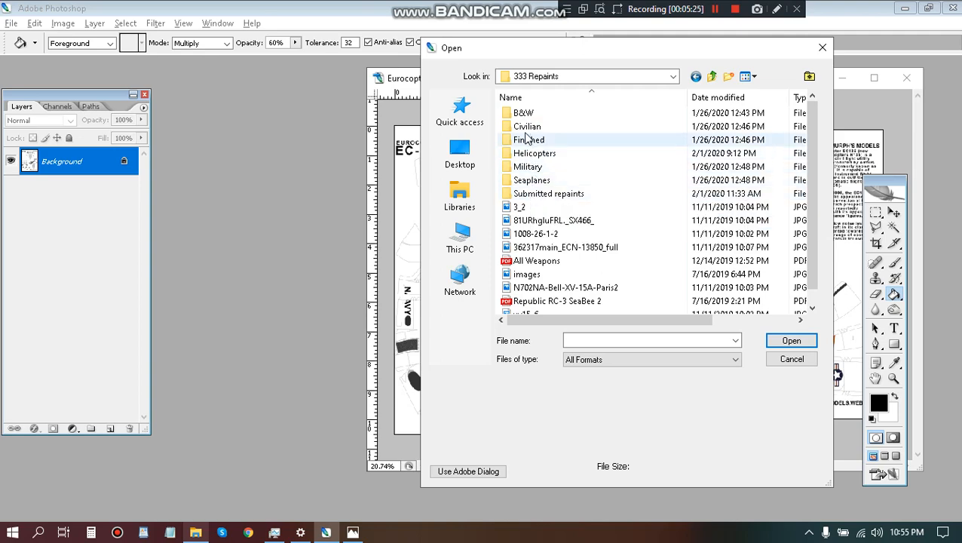
double_click(528, 153)
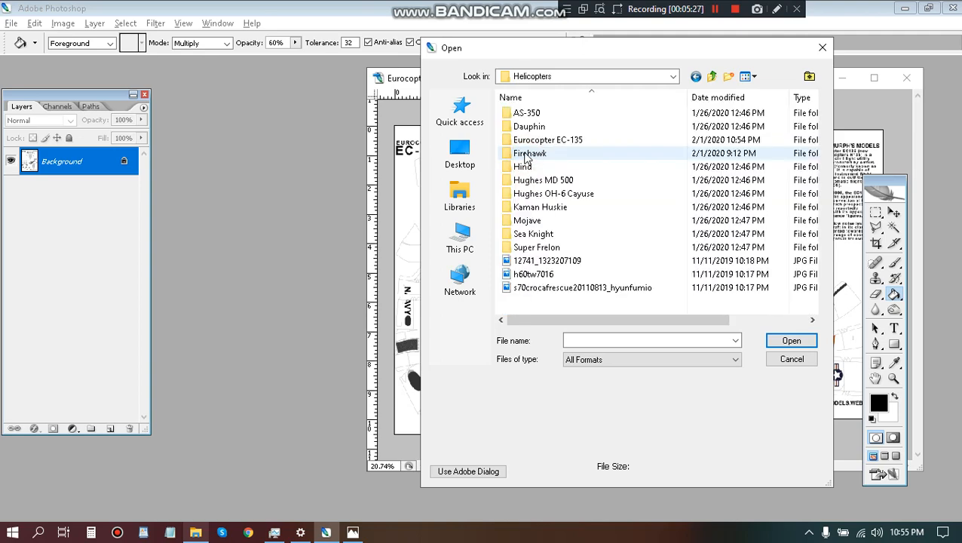
double_click(536, 140)
click(679, 155)
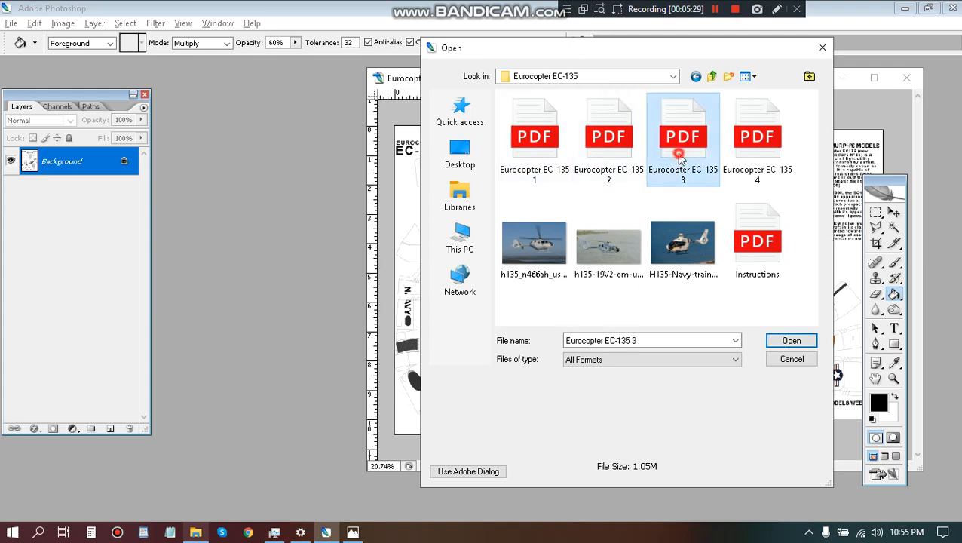
ctrl+click(746, 155)
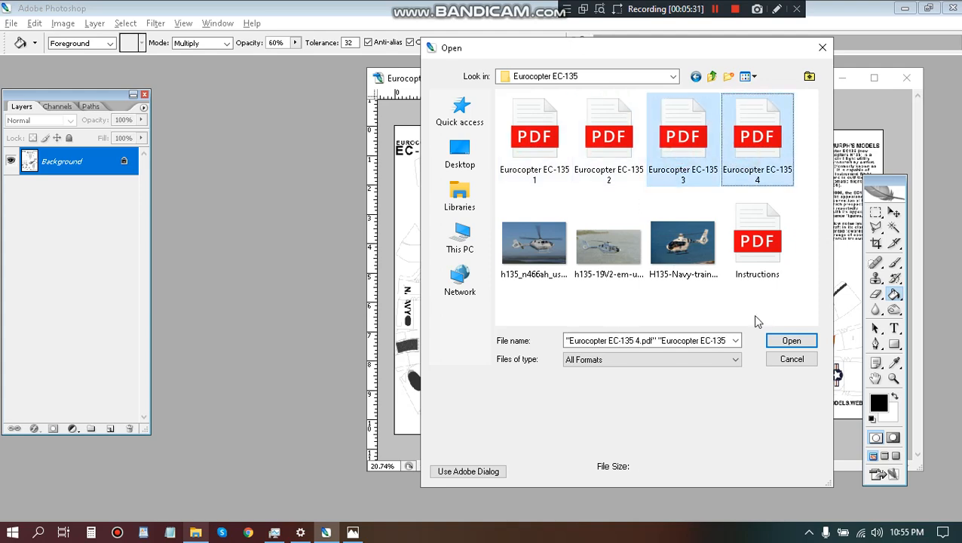
click(791, 341)
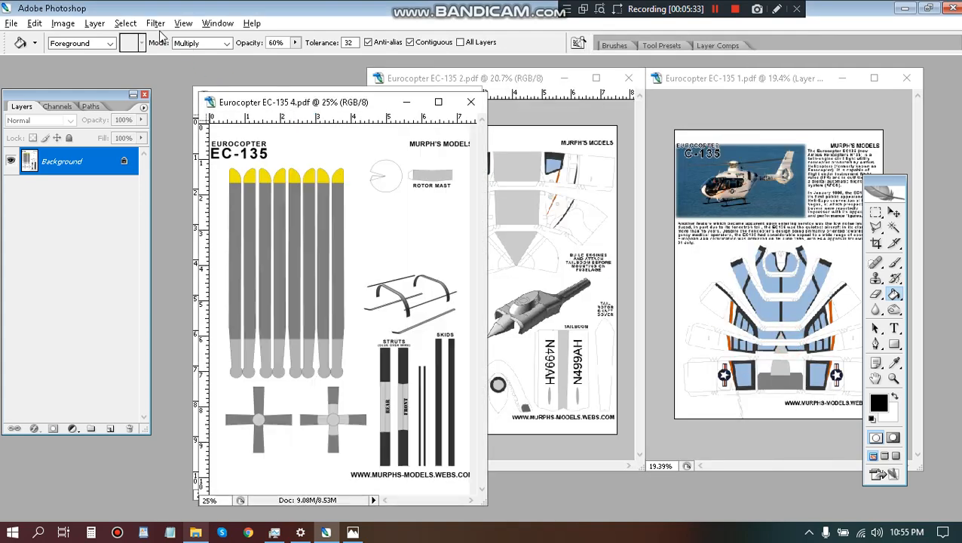
Spread out the Eurocopter EC-135 3.pdf and Eurocopter EC-135 4.pdf windows so both pages show side by side.
drag(445, 78, 695, 66)
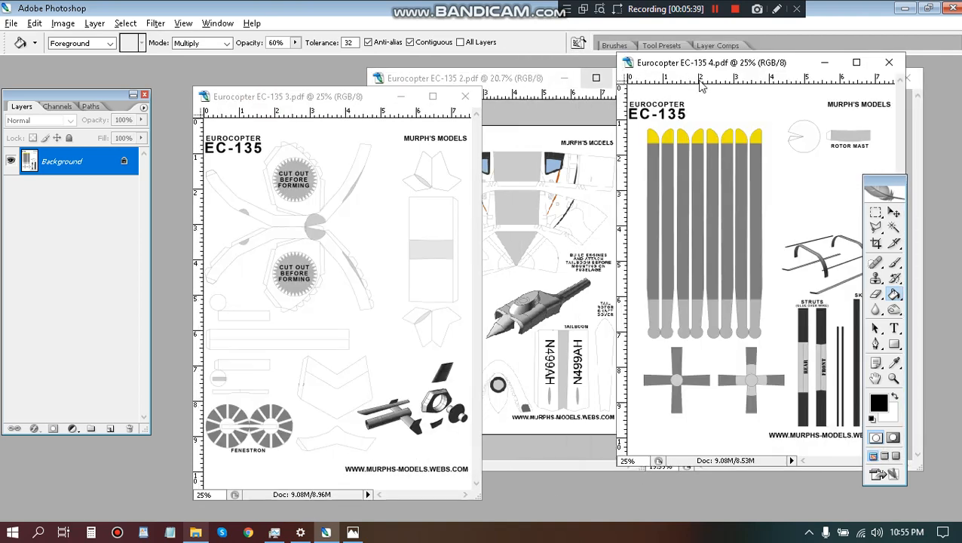
drag(334, 103, 527, 104)
drag(710, 63, 181, 44)
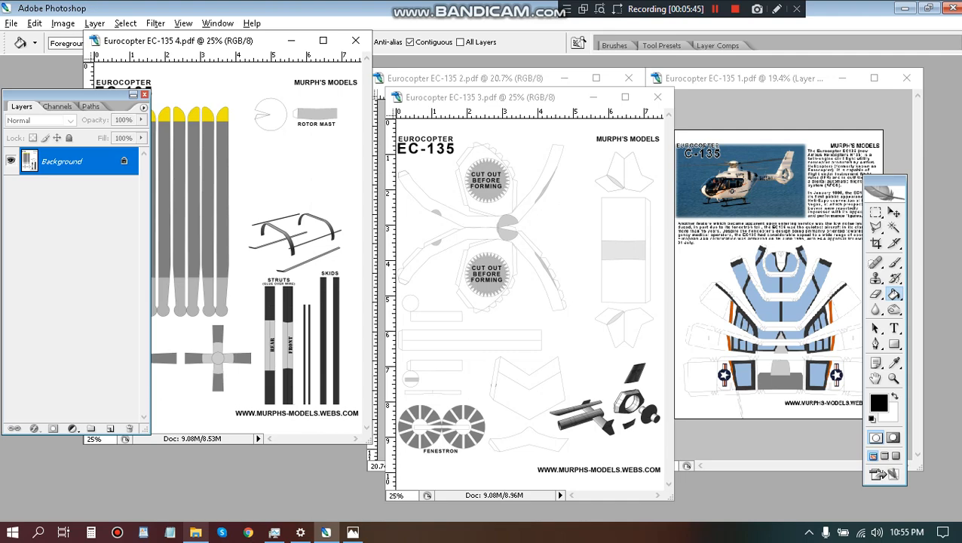
Examine the tail fin marking up close in the reference photo h135-19V2-em-usa-navy.jpg, and return to Photoshop.
click(351, 532)
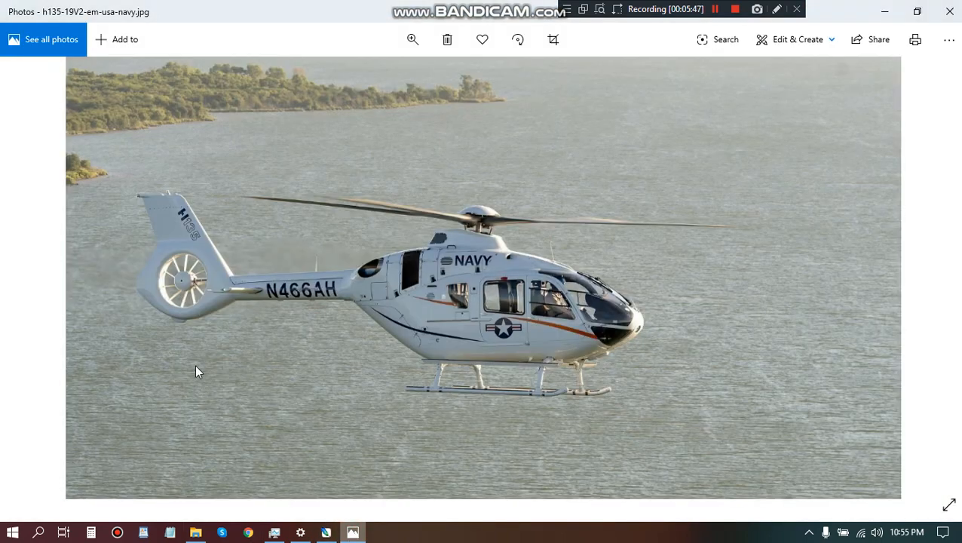
double_click(167, 226)
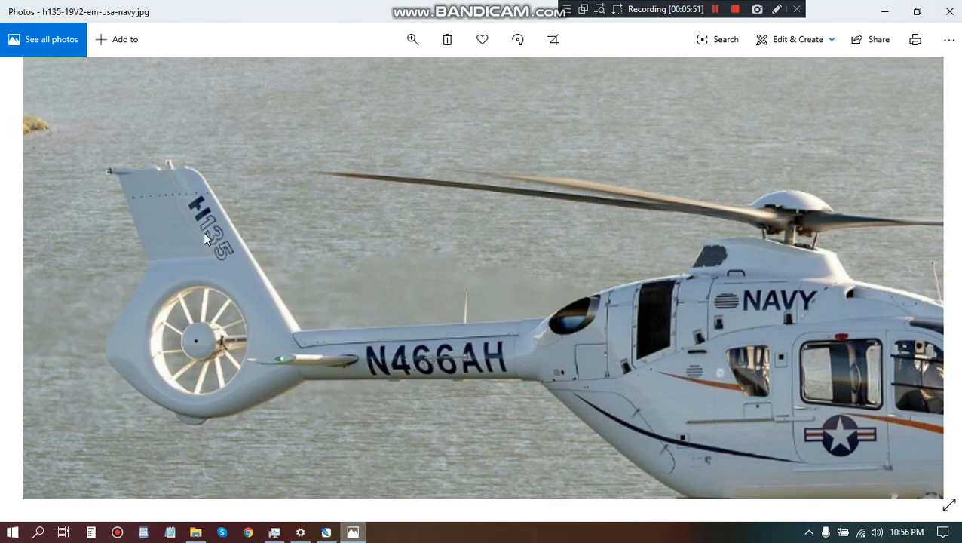
click(326, 533)
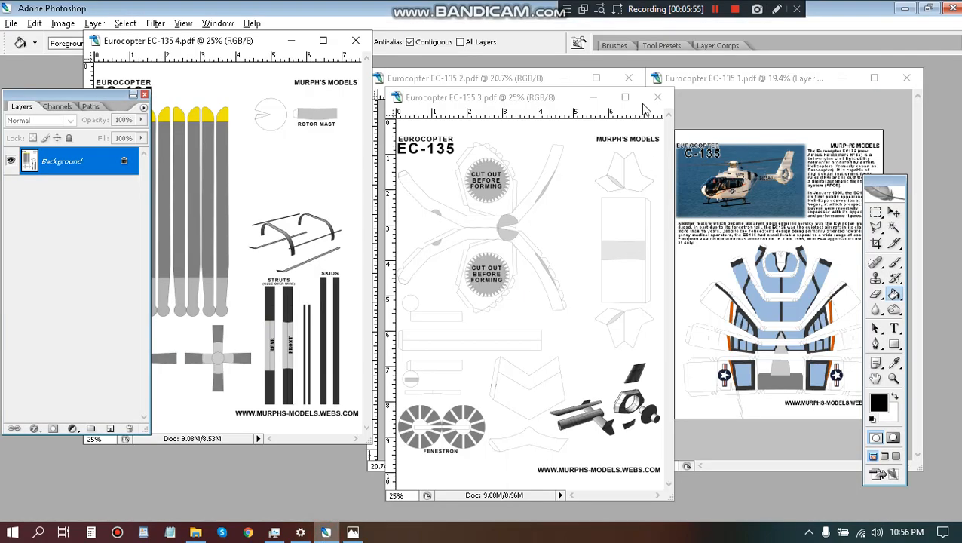
Maximize Eurocopter EC-135 3.pdf and add the text "H135" in 18 pt Arial on the large chevron-shaped part.
click(624, 98)
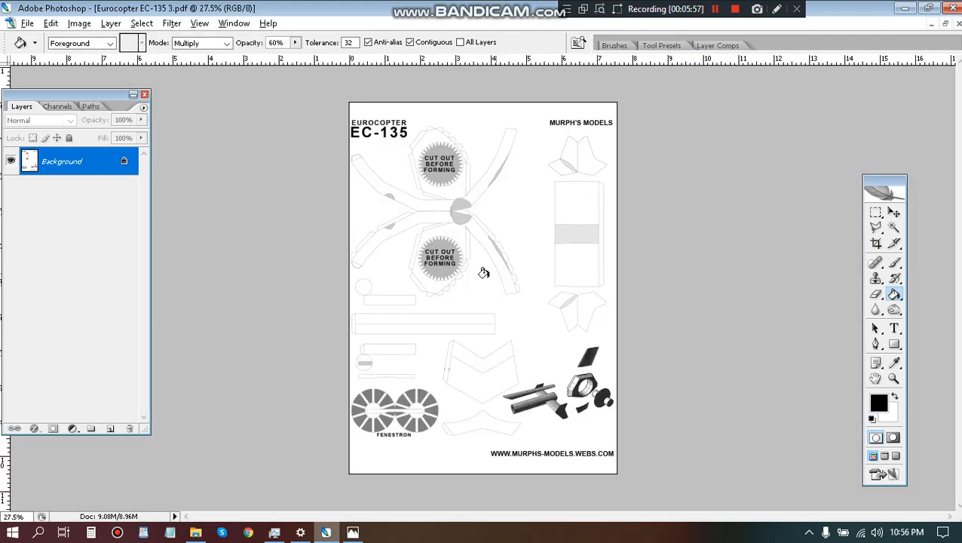
scroll(484, 273, up, 5)
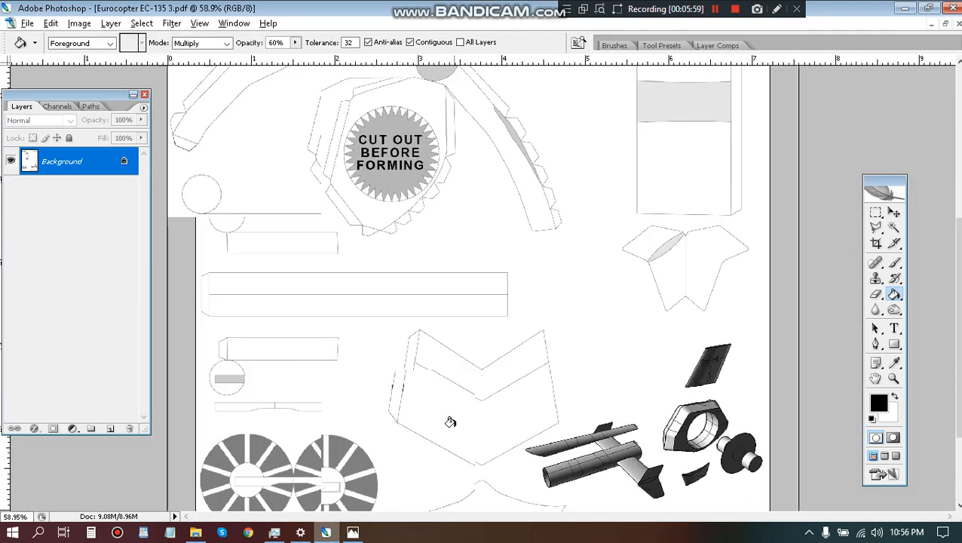
scroll(450, 421, up, 3)
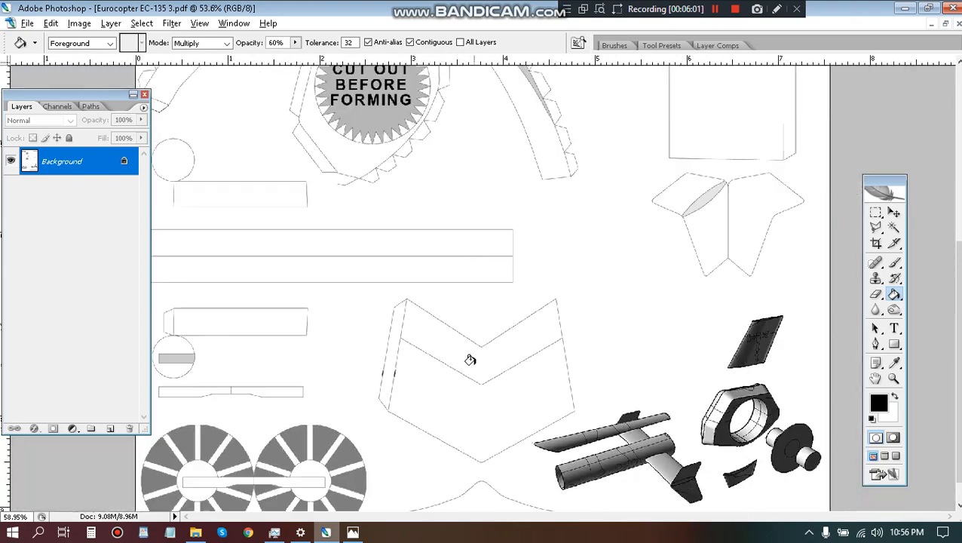
scroll(470, 359, down, 5)
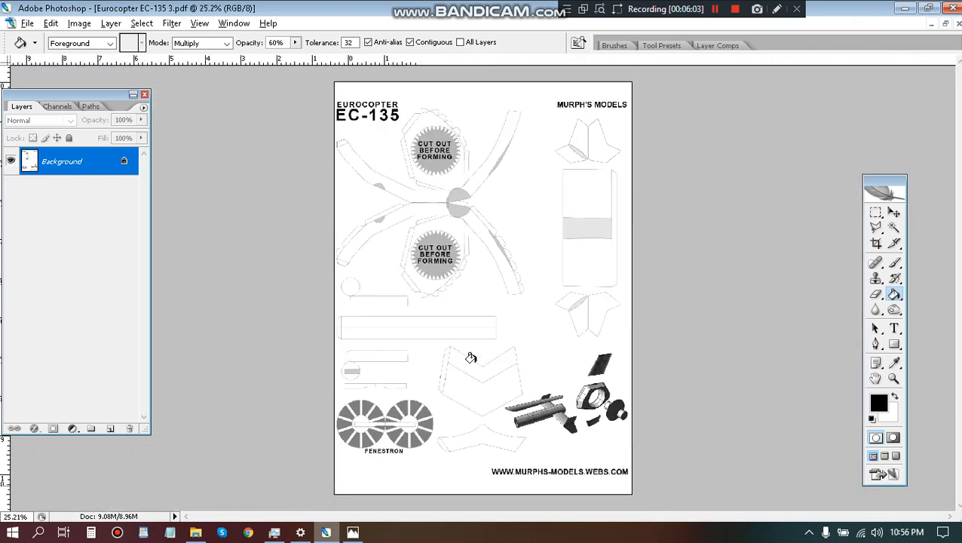
scroll(471, 357, down, 1)
scroll(458, 367, up, 4)
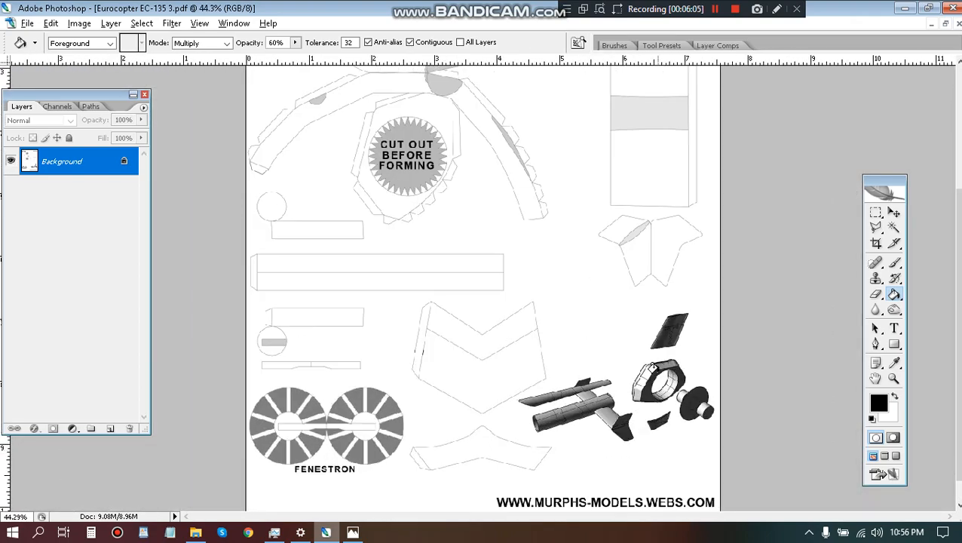
scroll(653, 367, up, 3)
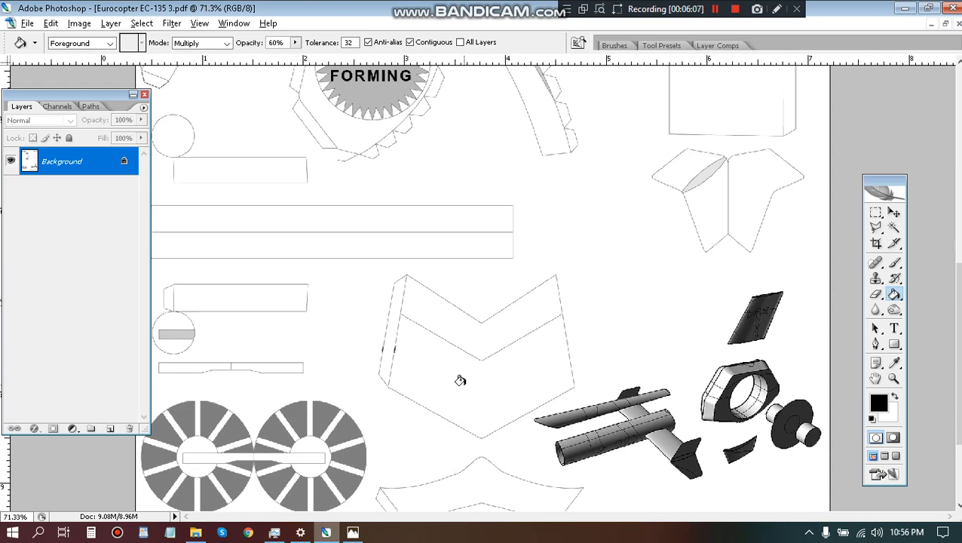
scroll(458, 380, up, 3)
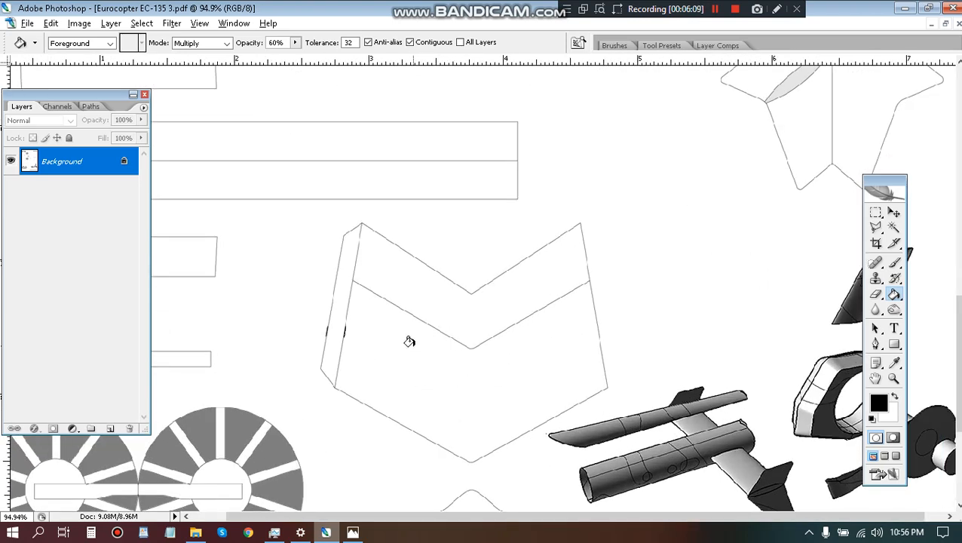
key(t)
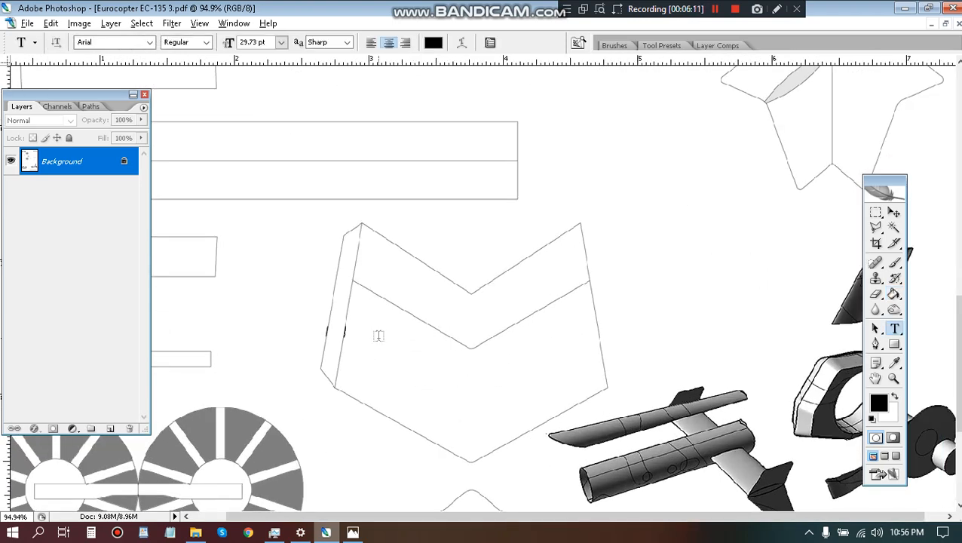
click(379, 335)
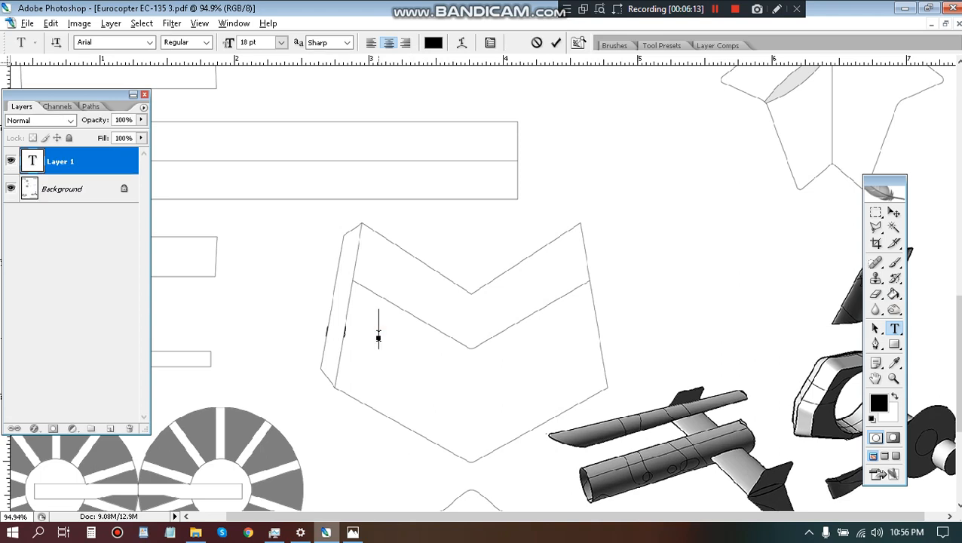
text(H)
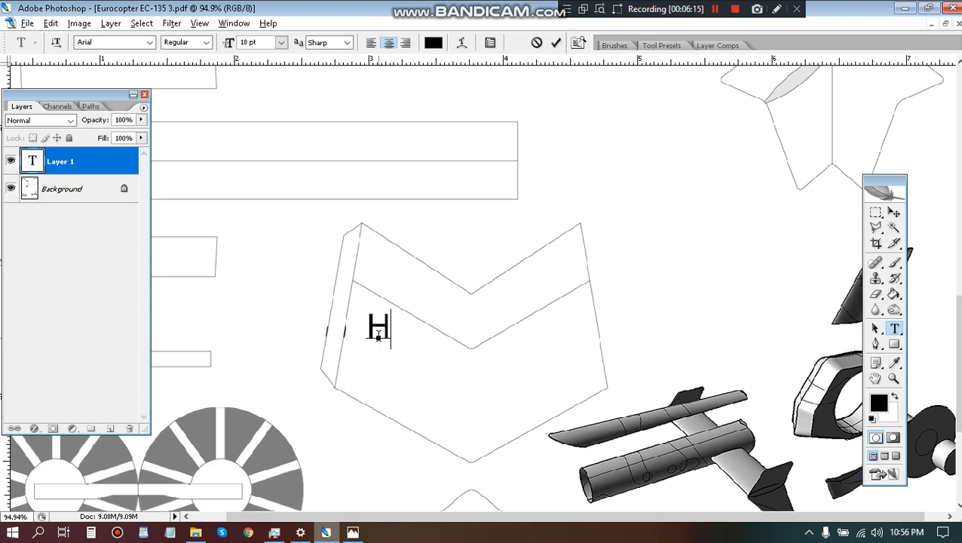
text(135)
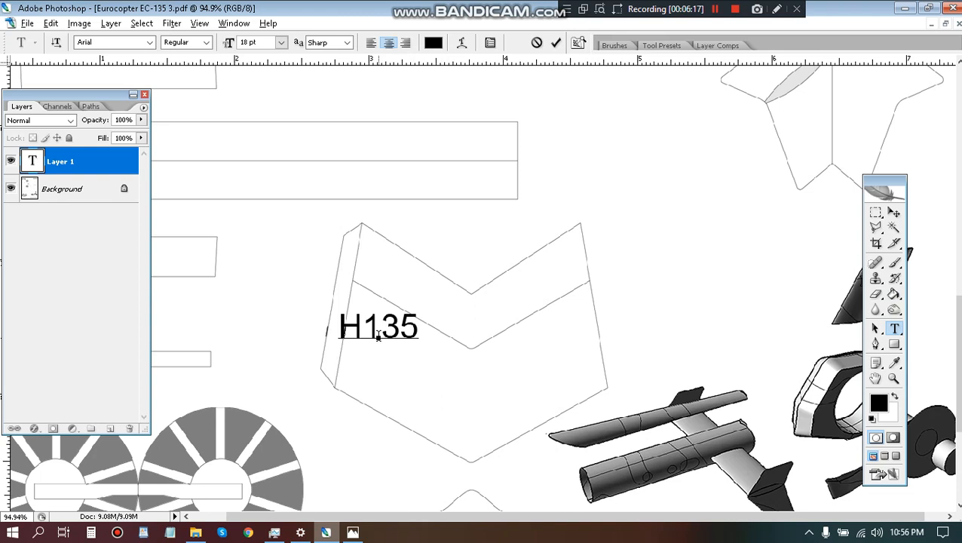
Set the H135 text to Bold, compare it with the tail marking in the reference photo, and commit the text.
key(ctrl+a)
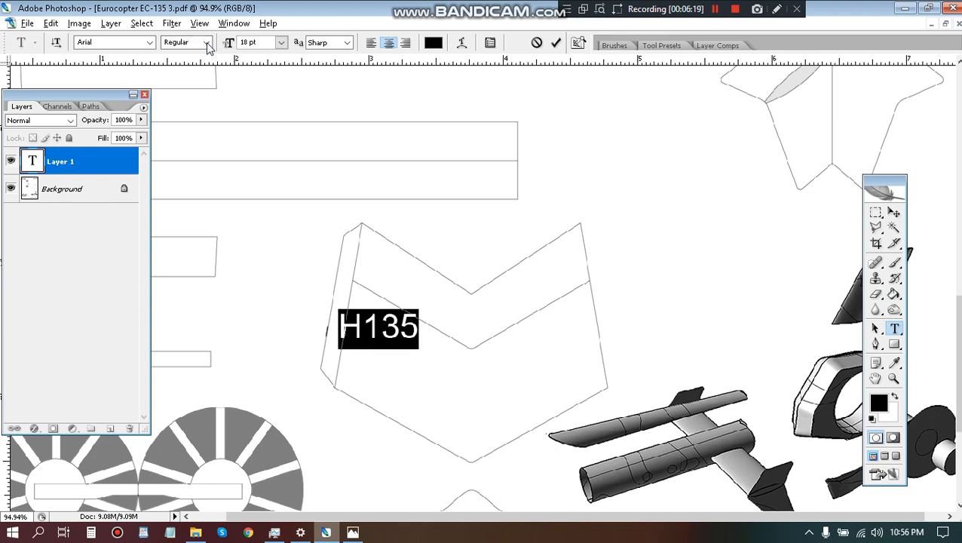
click(208, 42)
click(190, 132)
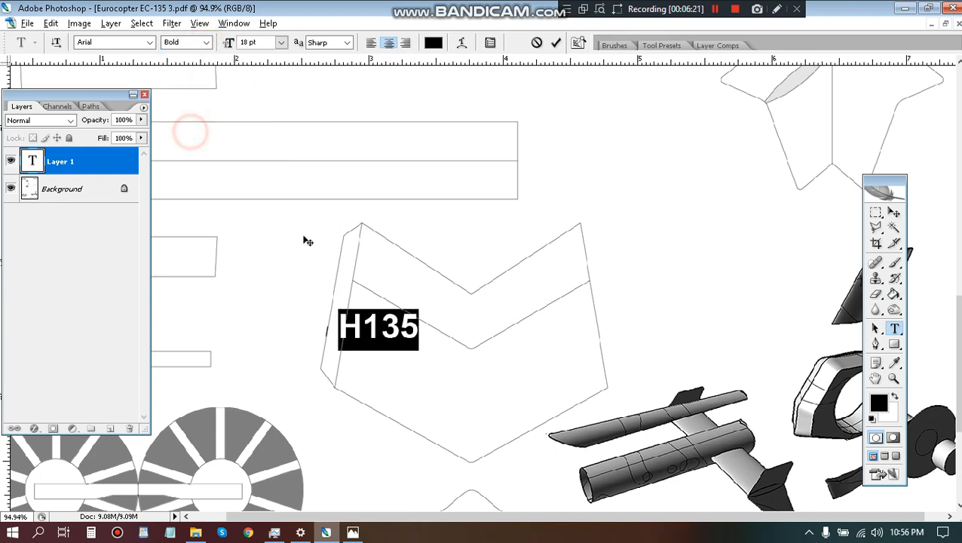
click(351, 533)
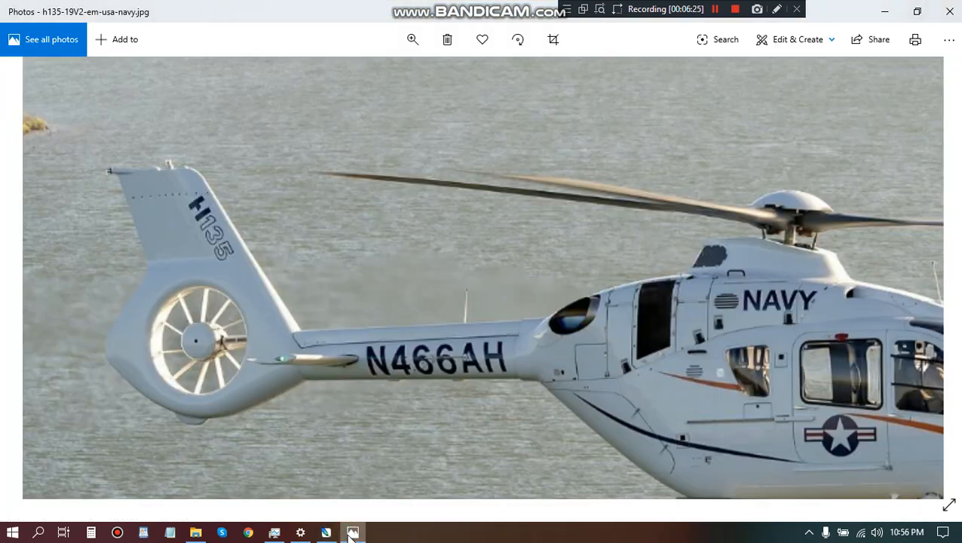
click(353, 531)
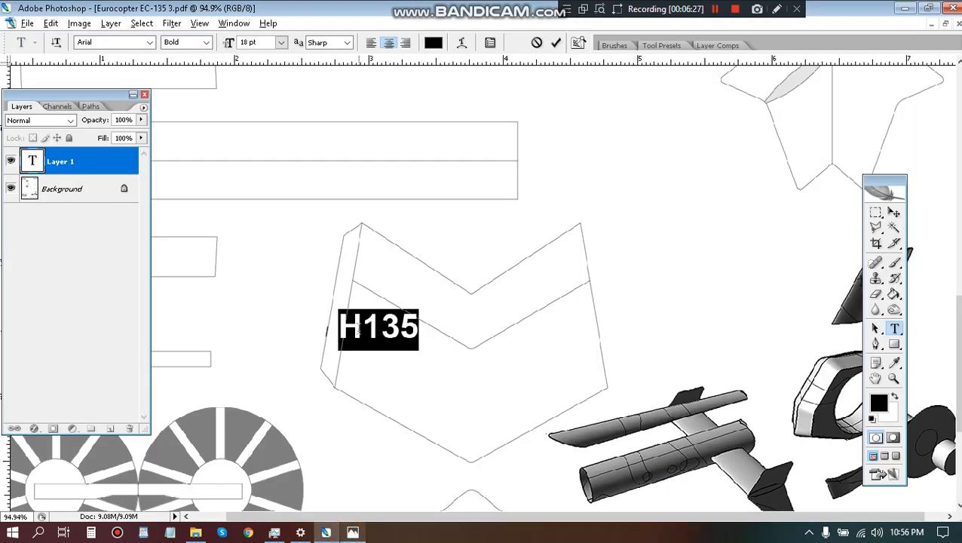
scroll(362, 325, up, 9)
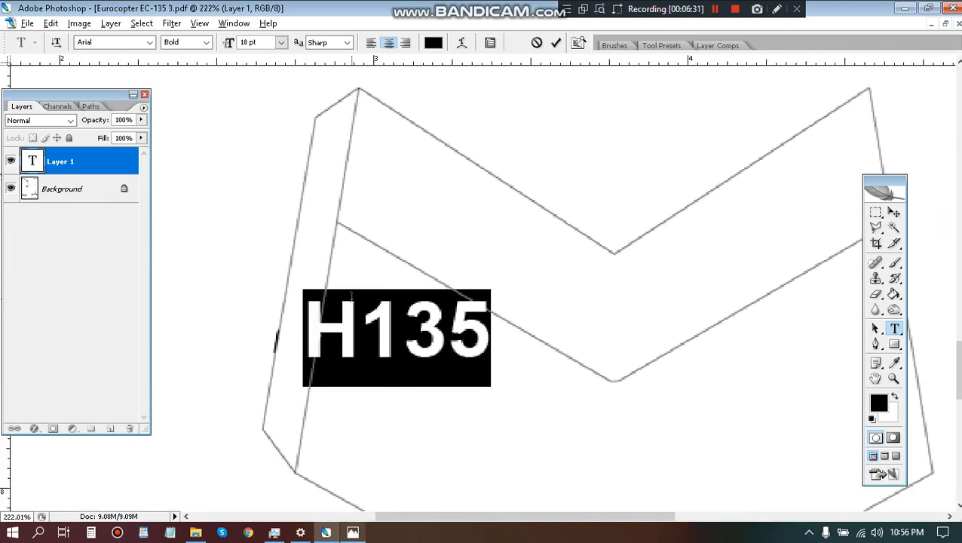
scroll(362, 295, down, 2)
click(354, 533)
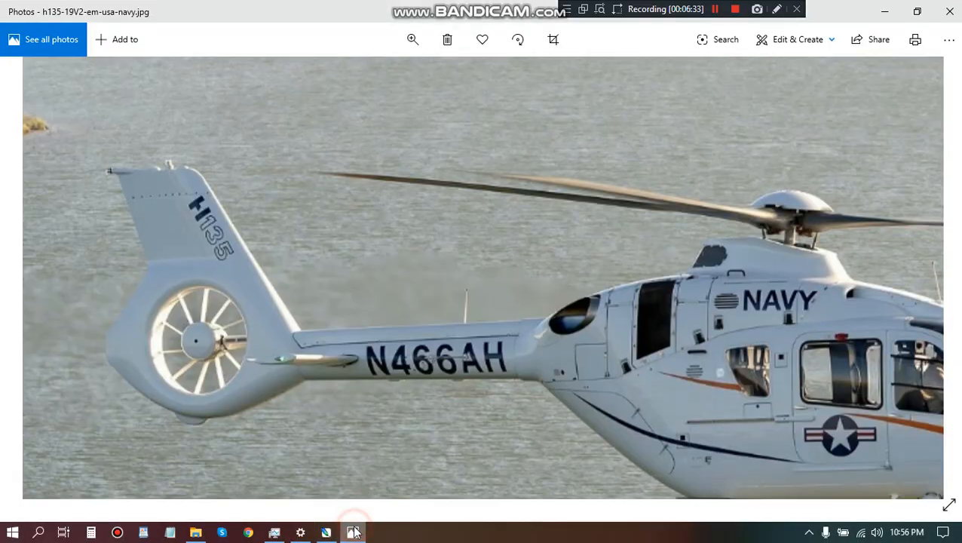
click(354, 532)
scroll(368, 303, up, 3)
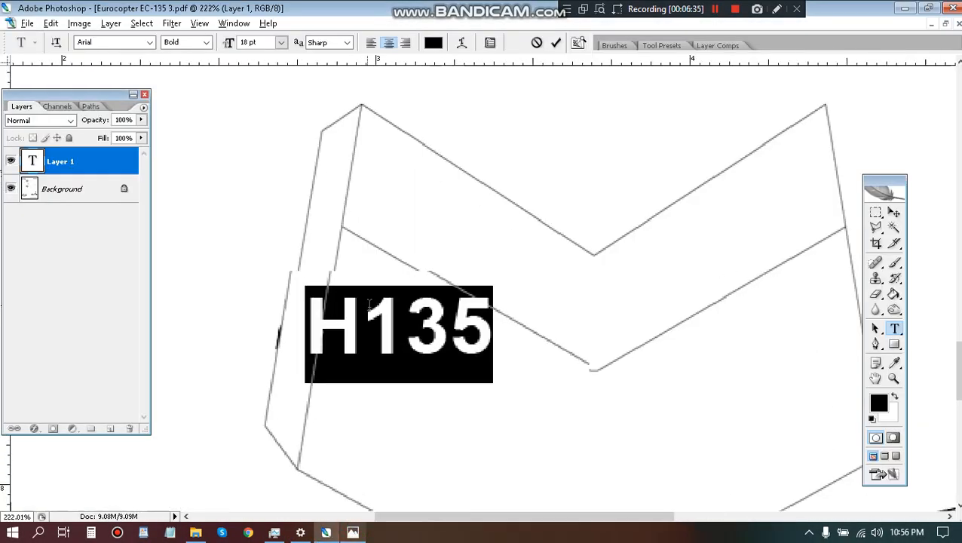
key(ctrl+Return)
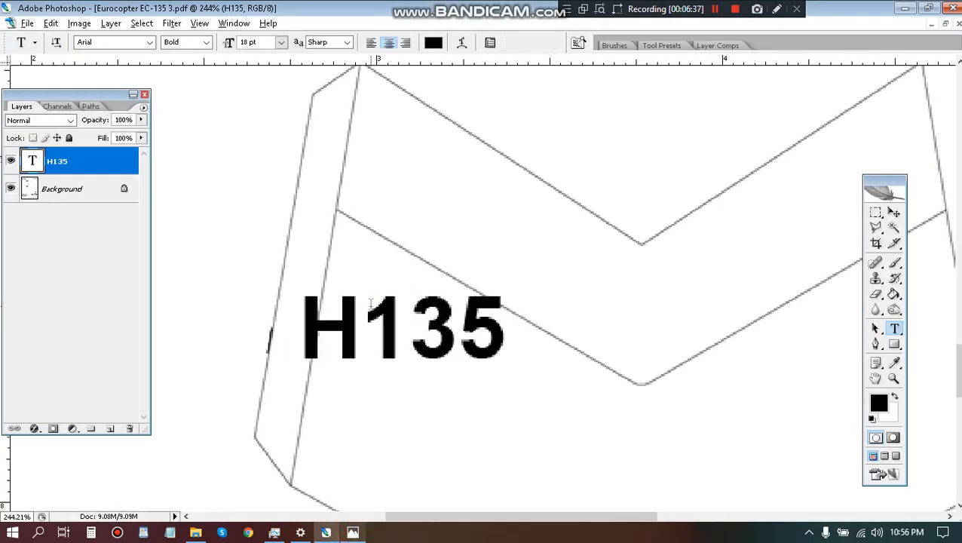
Stretch the H135 text to about 123.6% width and 103.1% height with Free Transform.
key(ctrl+t)
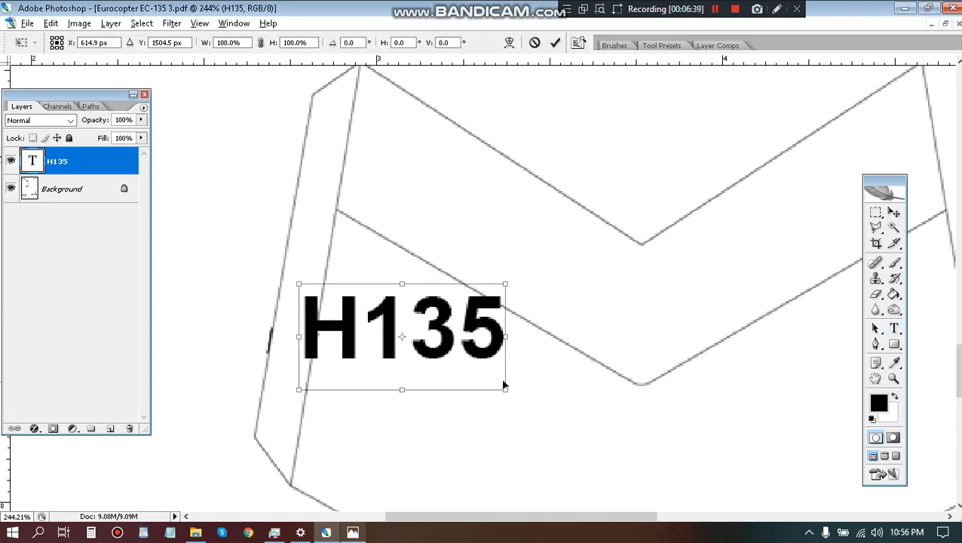
drag(409, 392, 406, 372)
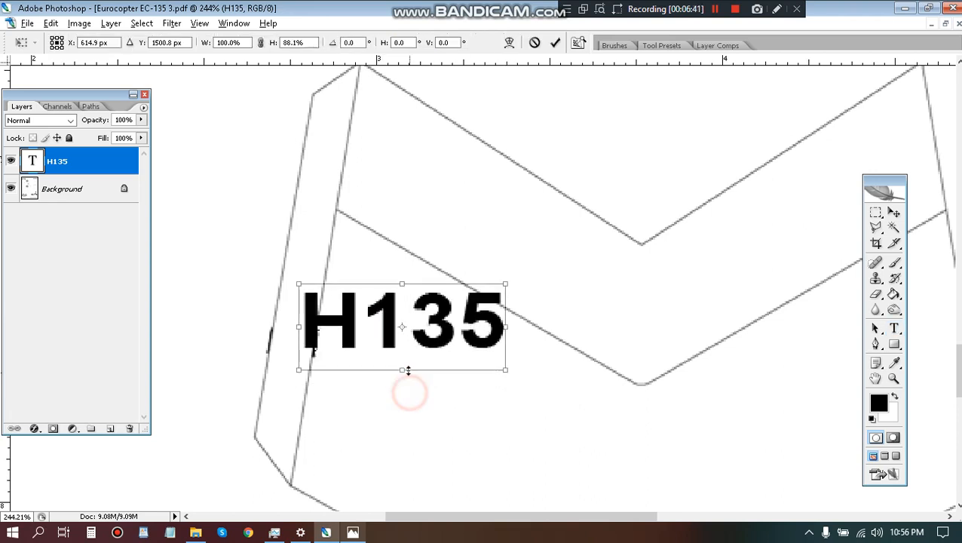
drag(507, 371, 559, 382)
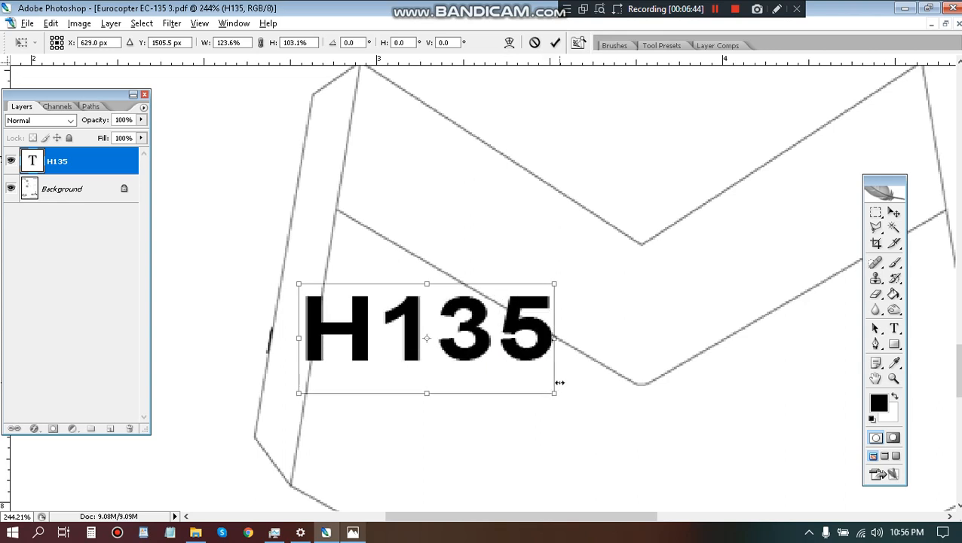
key(Return)
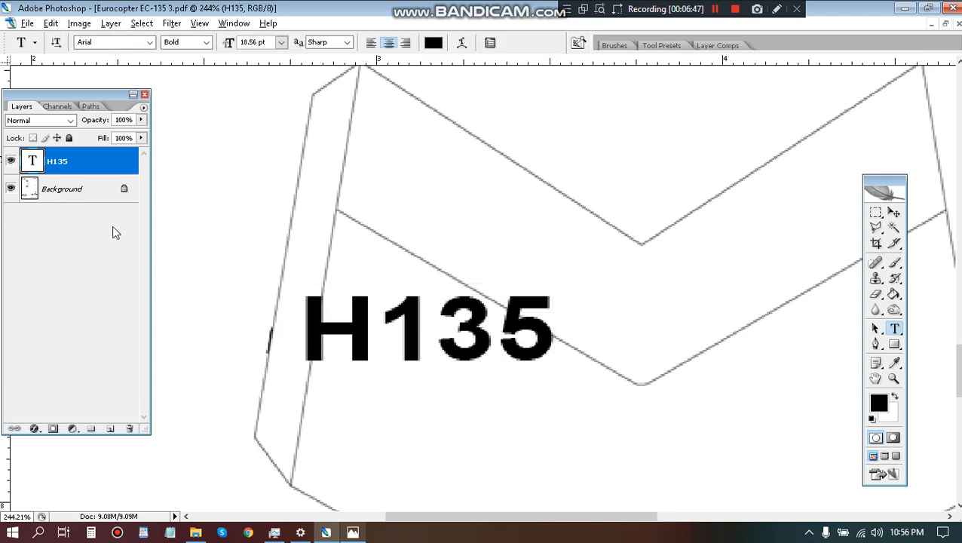
drag(56, 96, 232, 101)
right_click(245, 167)
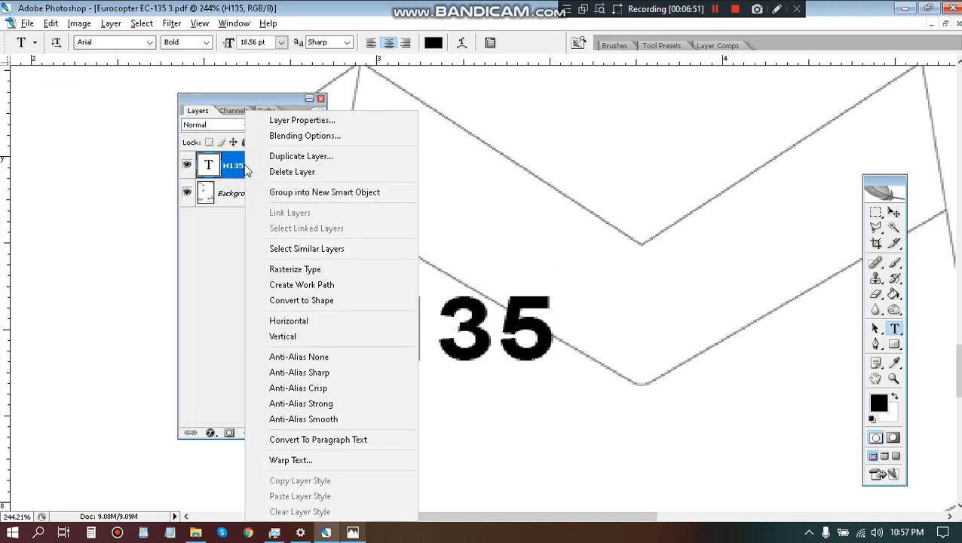
click(235, 169)
right_click(235, 170)
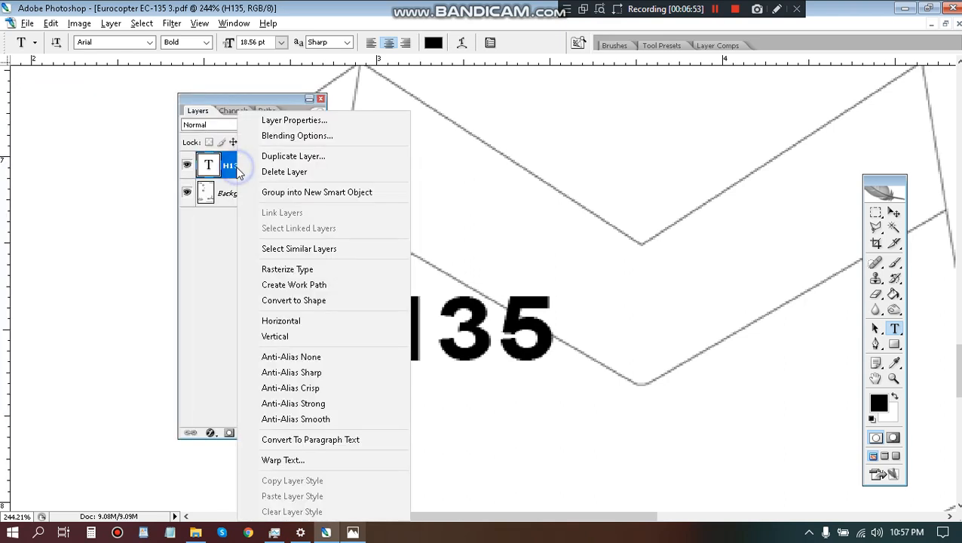
click(260, 269)
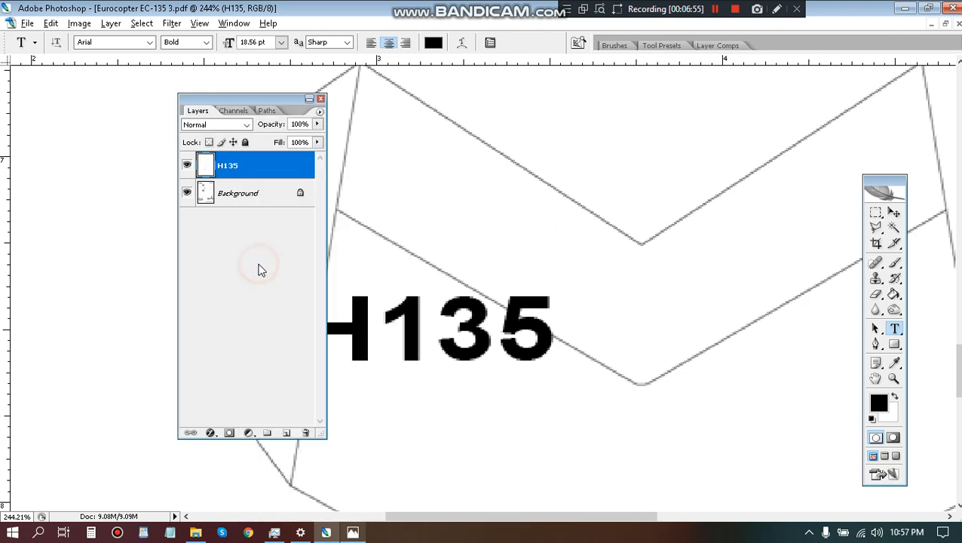
drag(254, 95, 73, 72)
key(ctrl+z)
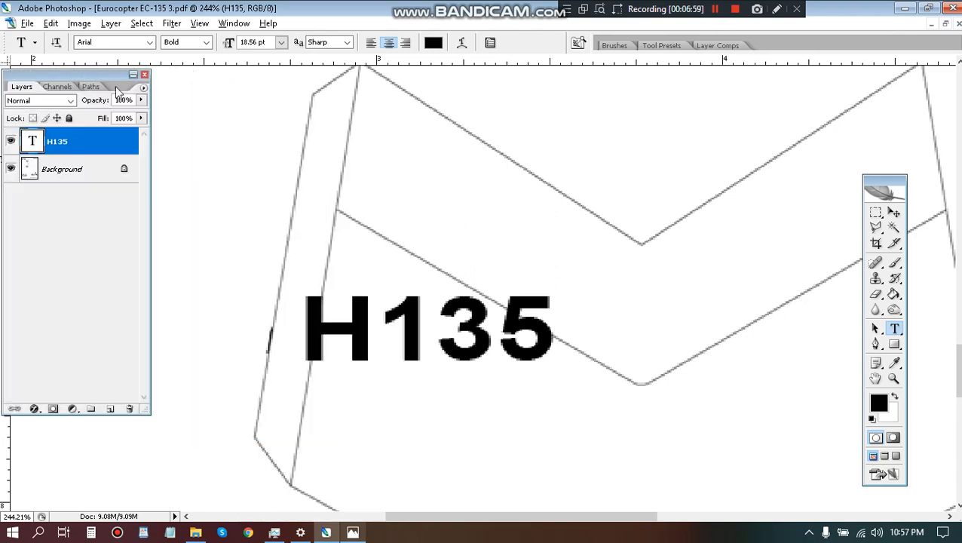
Try to hollow out the digit 1 of the H135 text by contracting its Magic Wand selection 2 pixels and deleting the inside.
key(w)
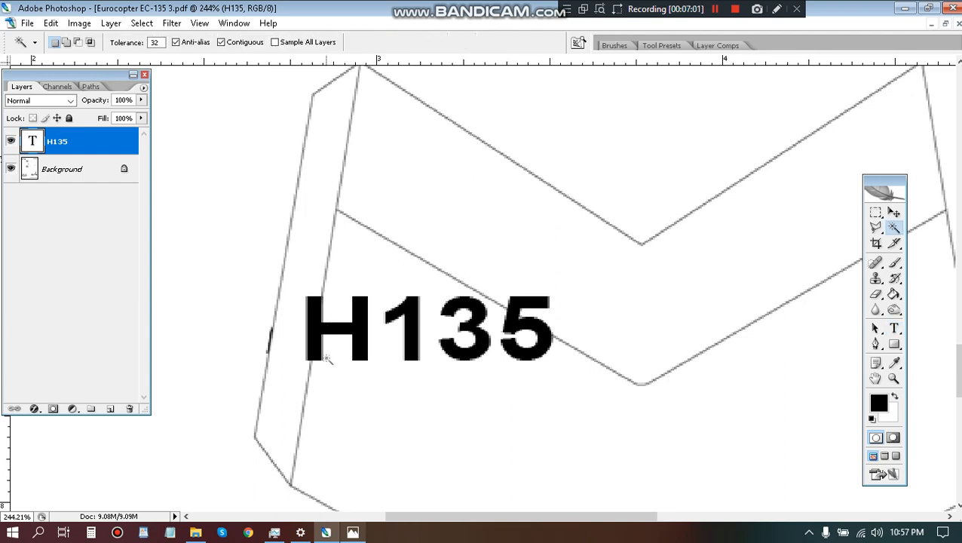
click(310, 326)
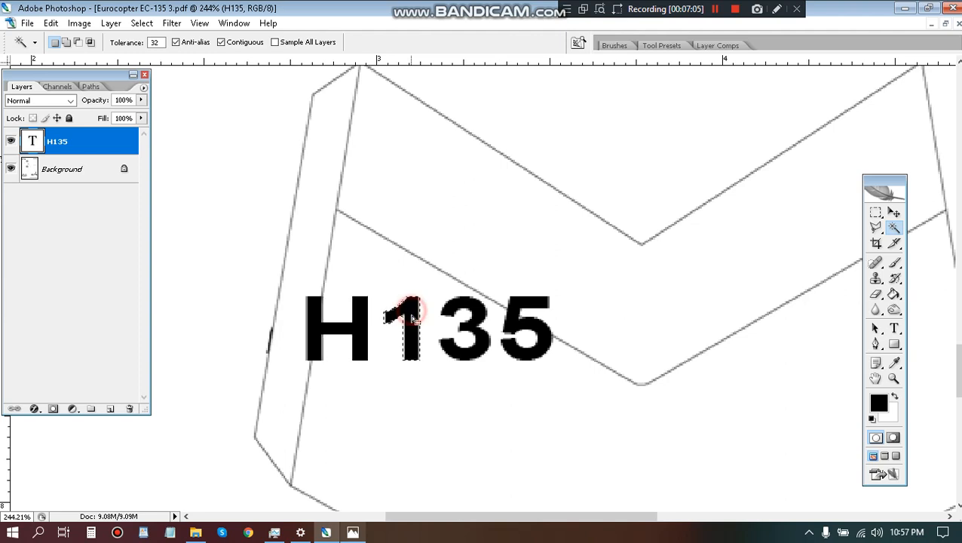
click(141, 23)
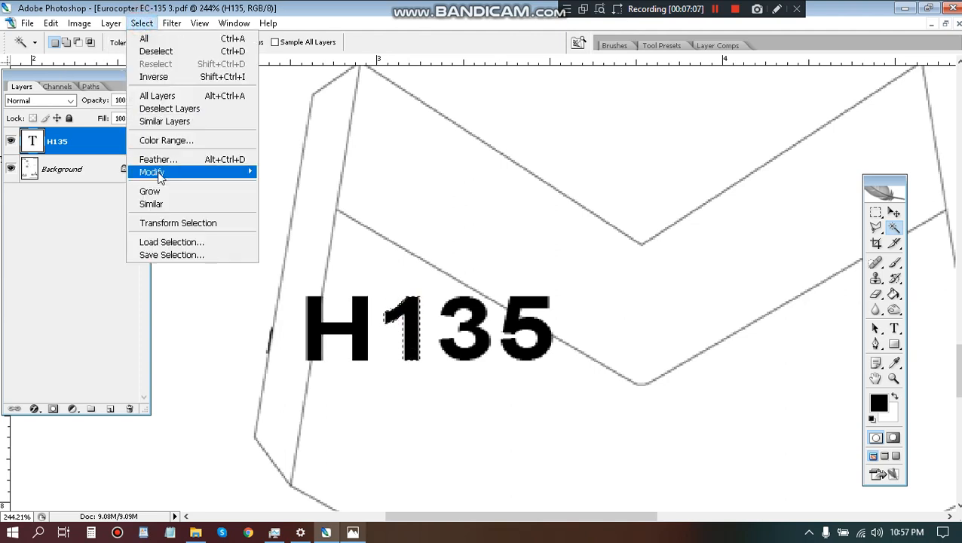
mouse_move(159, 172)
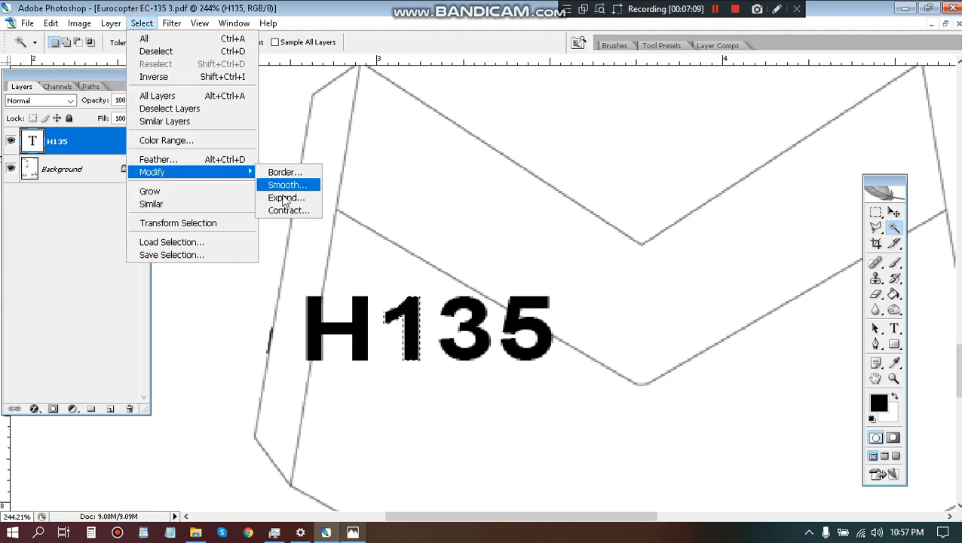
click(277, 210)
text(2)
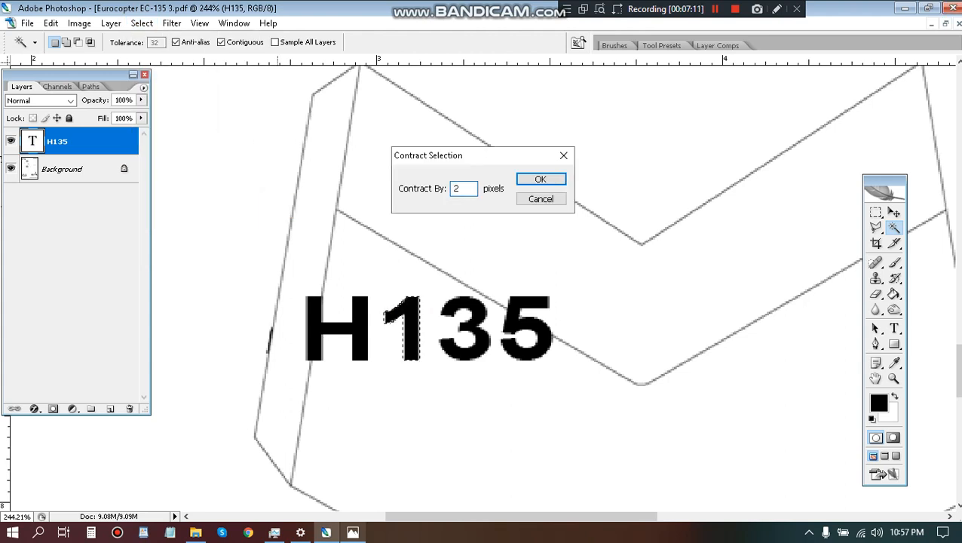
key(Return)
key(Delete)
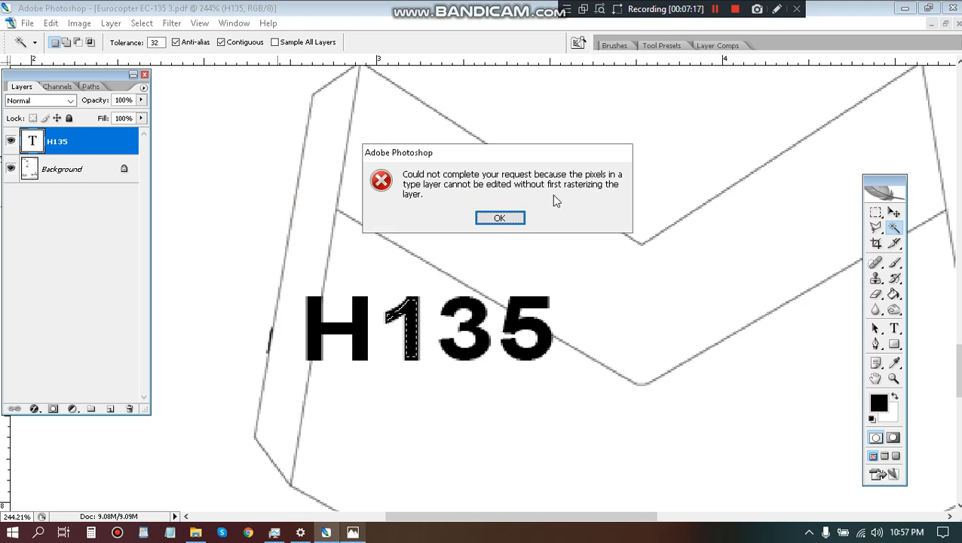
click(500, 218)
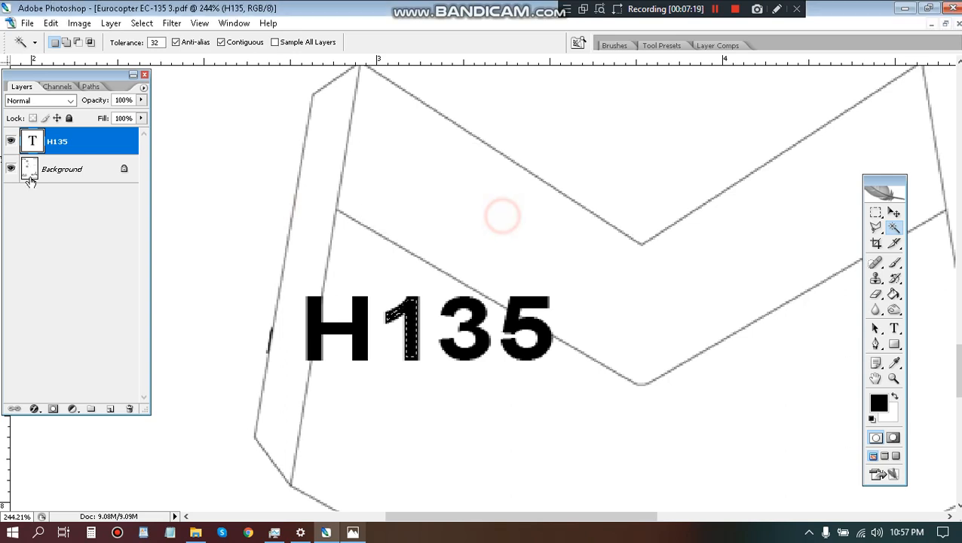
Clear the selection and rasterize the H135 type layer.
right_click(60, 147)
click(273, 182)
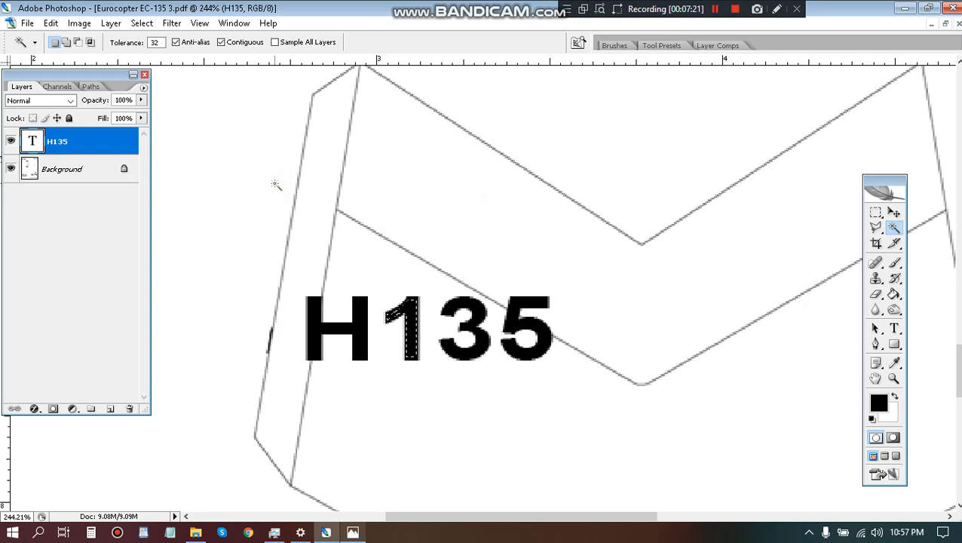
right_click(96, 150)
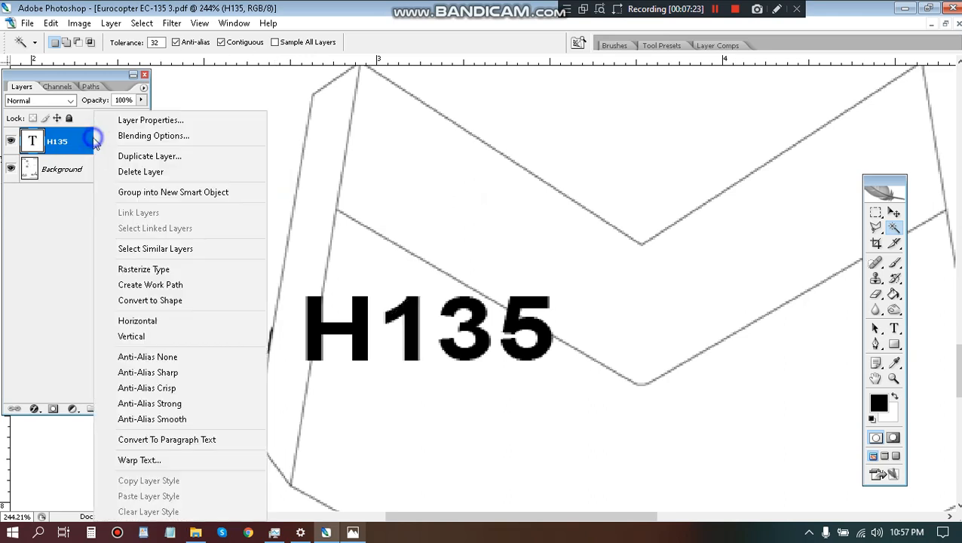
click(138, 266)
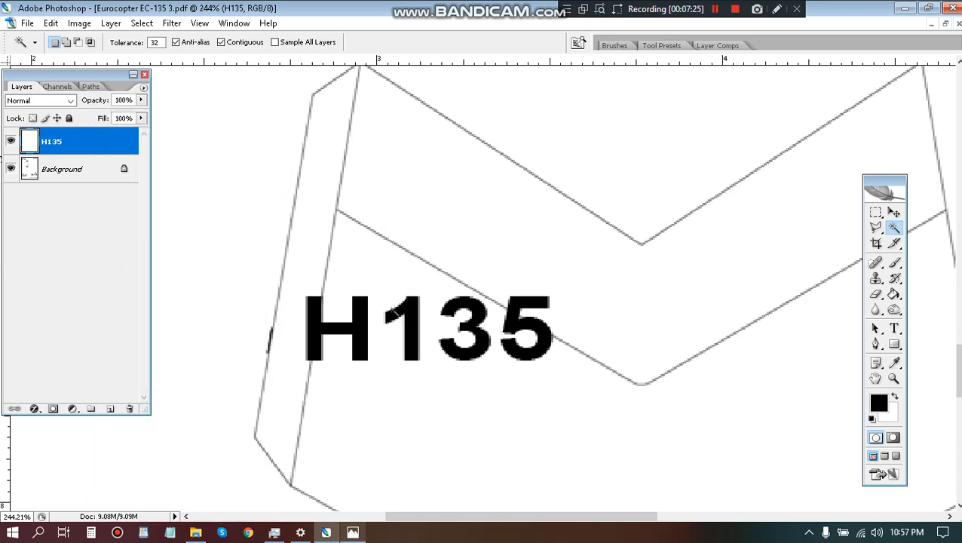
Turn the digits 1, 3 and 5 into outlines by selecting them, contracting the selection 2 pixels, deleting the inside and deselecting.
click(411, 307)
shift+click(452, 309)
shift+click(509, 306)
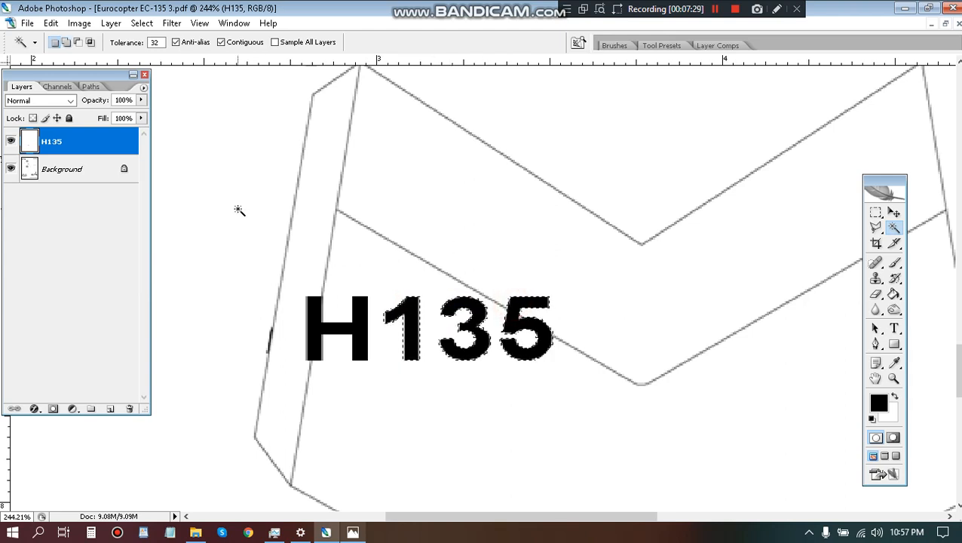
click(141, 23)
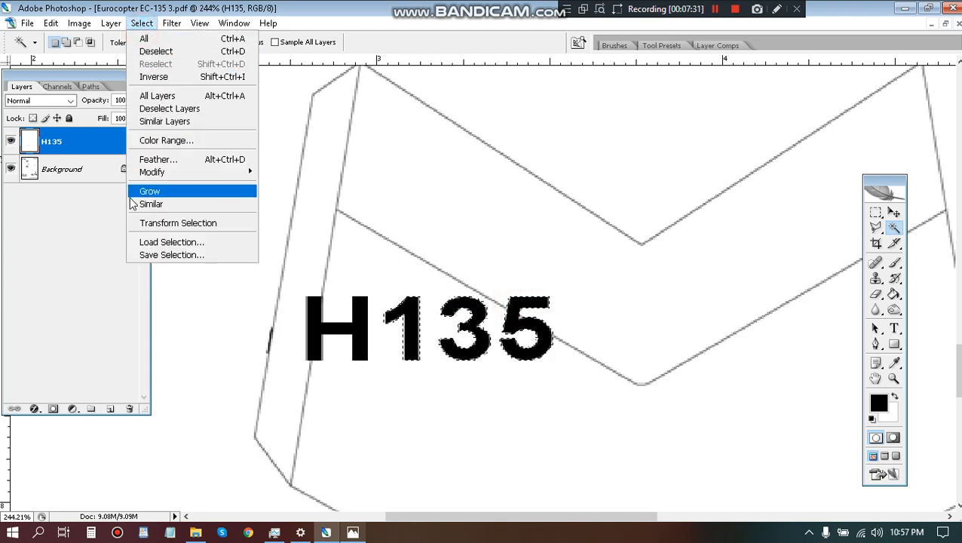
mouse_move(147, 174)
click(273, 213)
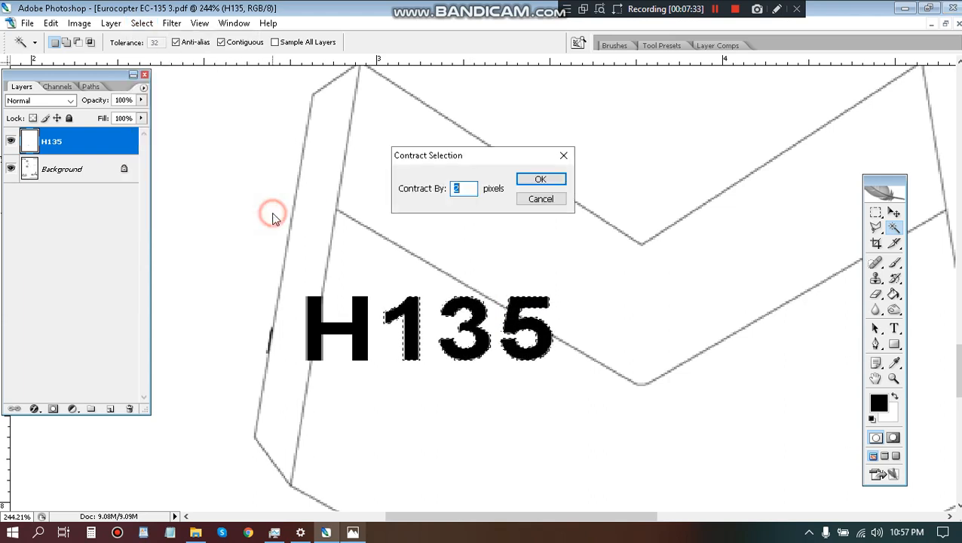
click(540, 180)
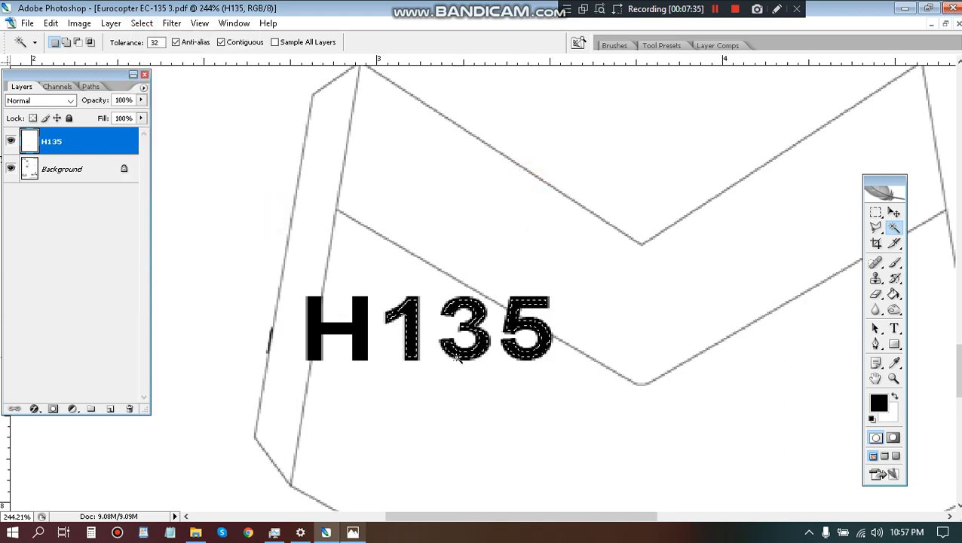
key(Delete)
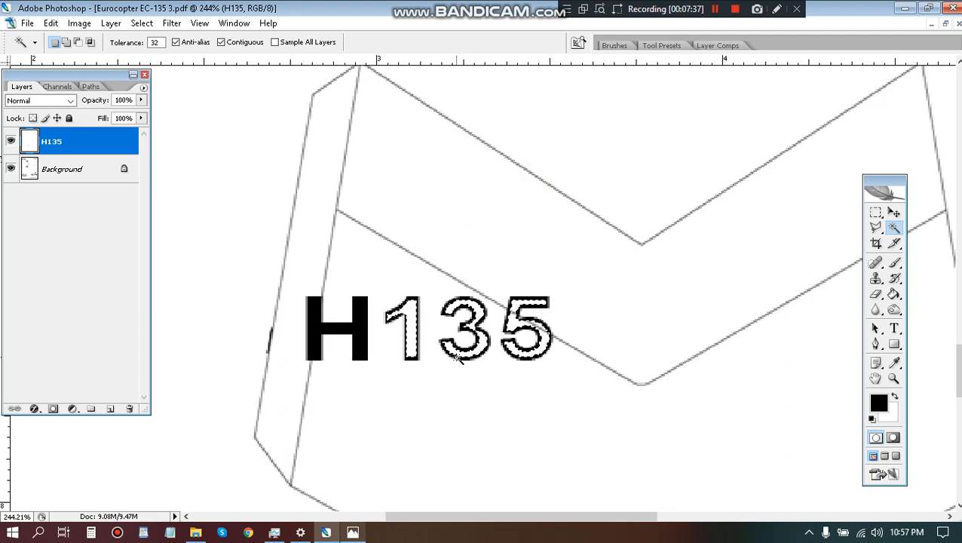
key(ctrl+d)
Examine the shape of the H in the tail marking in h135-19V2-em-usa-navy.jpg, and return to Photoshop with the Polygonal Lasso active.
click(353, 532)
click(358, 536)
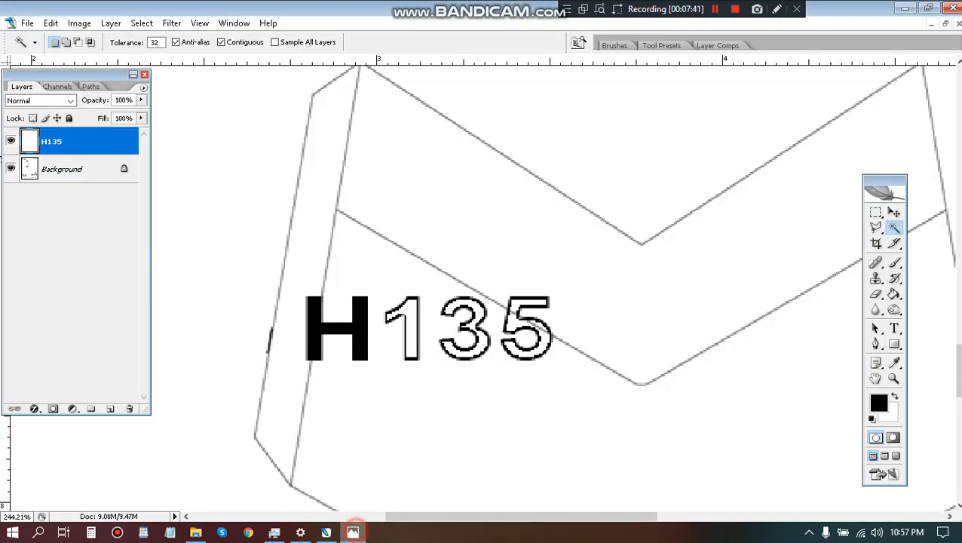
scroll(313, 330, up, 6)
scroll(327, 323, up, 3)
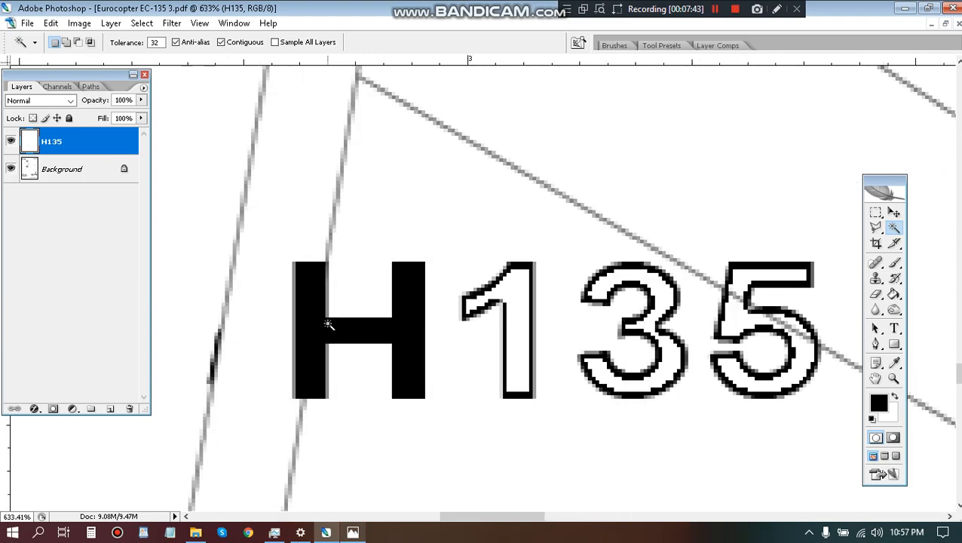
key(l)
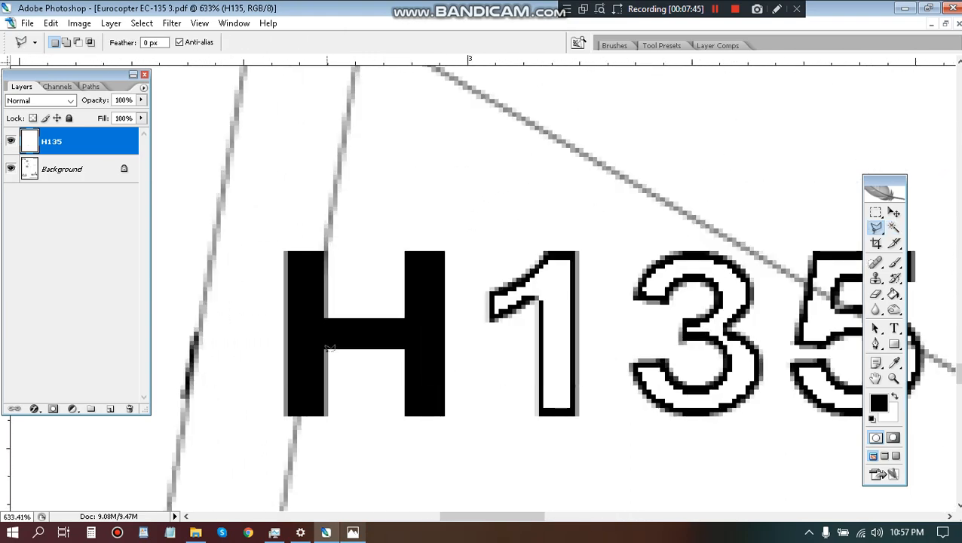
click(359, 535)
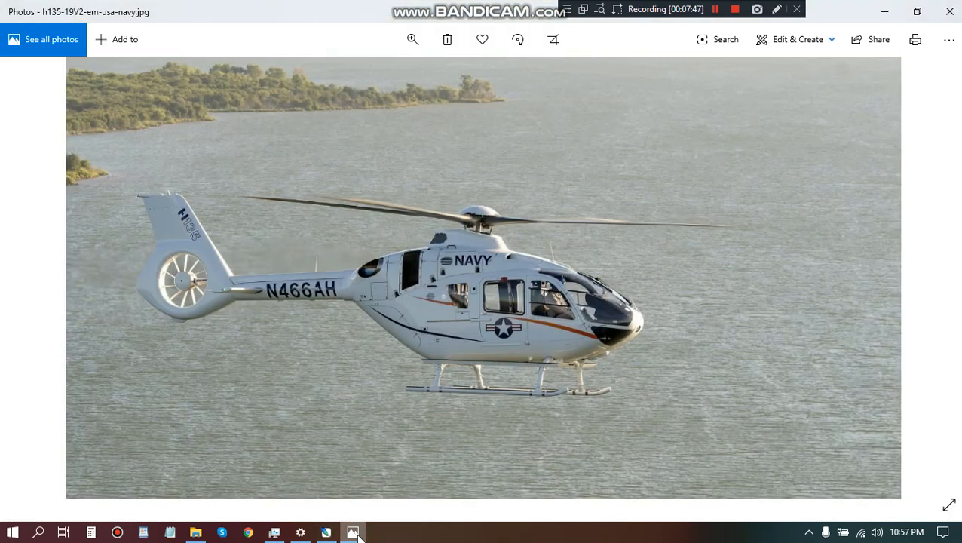
double_click(177, 209)
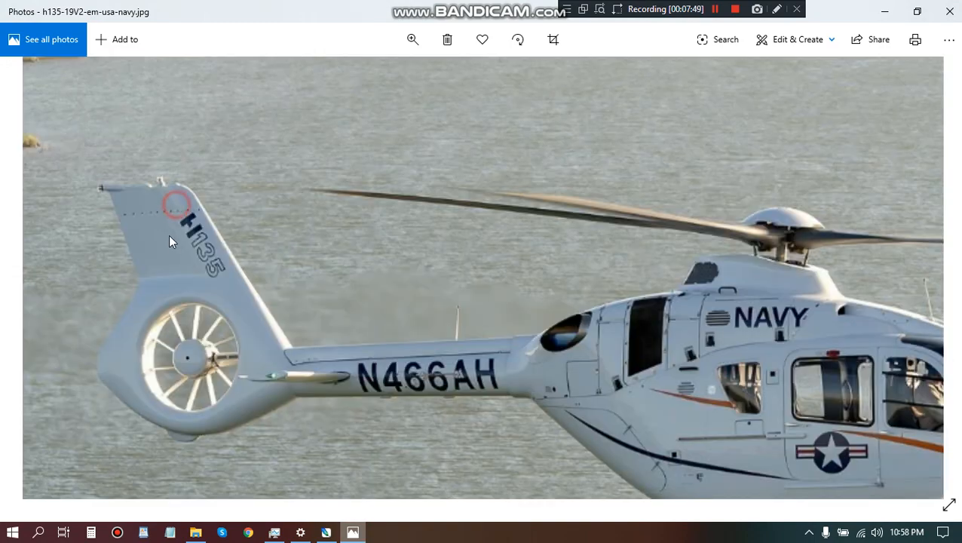
click(356, 537)
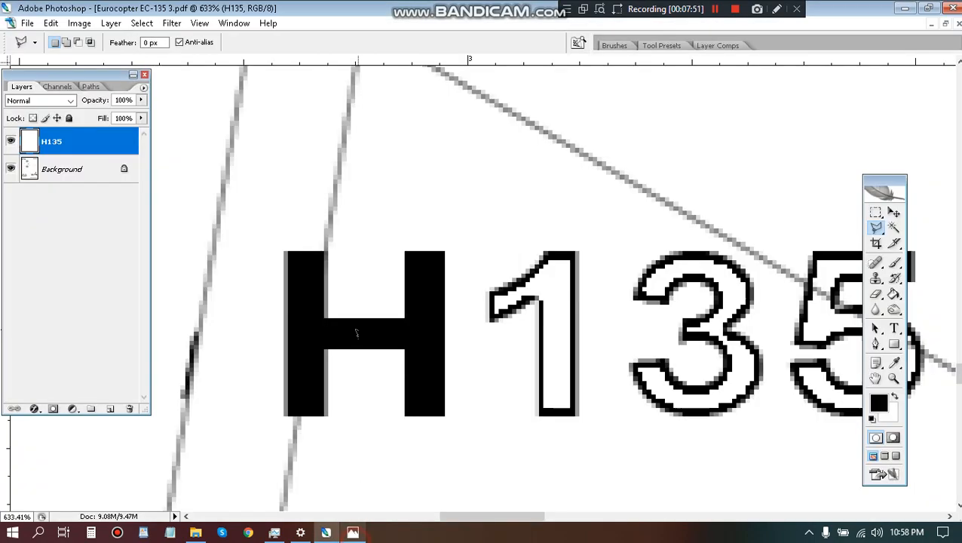
Cut a triangular piece out of the H's crossbar next to its right stem with the Polygonal Lasso, leaving a slanted end.
scroll(401, 279, up, 5)
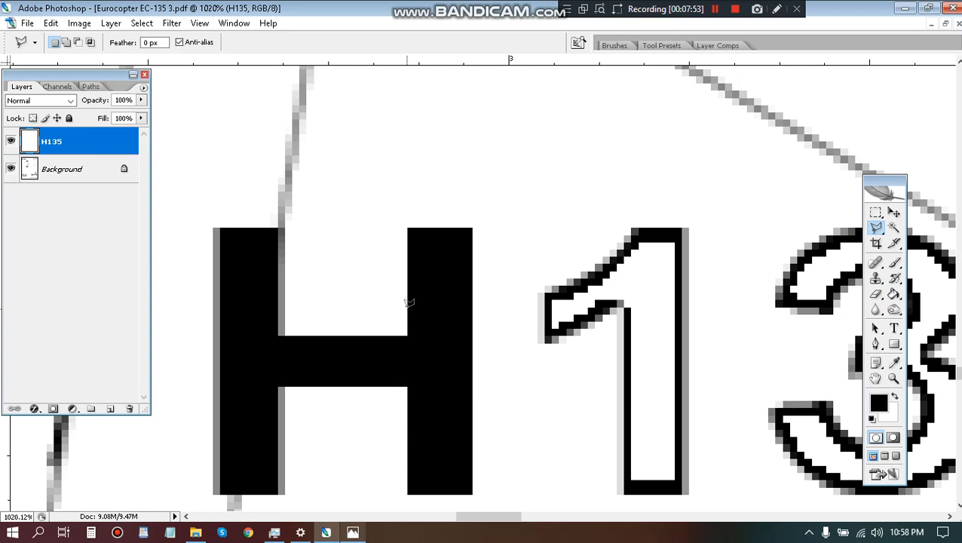
click(408, 304)
click(408, 409)
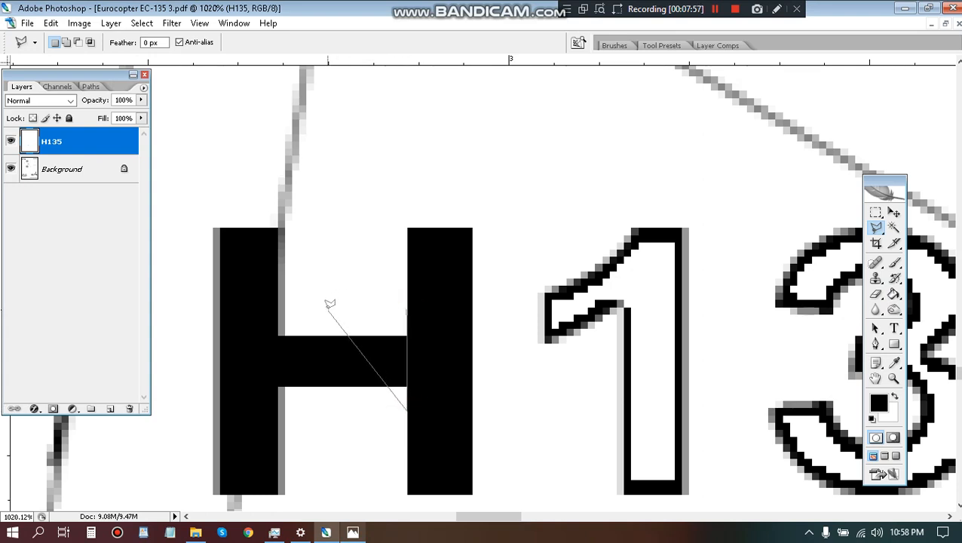
double_click(330, 303)
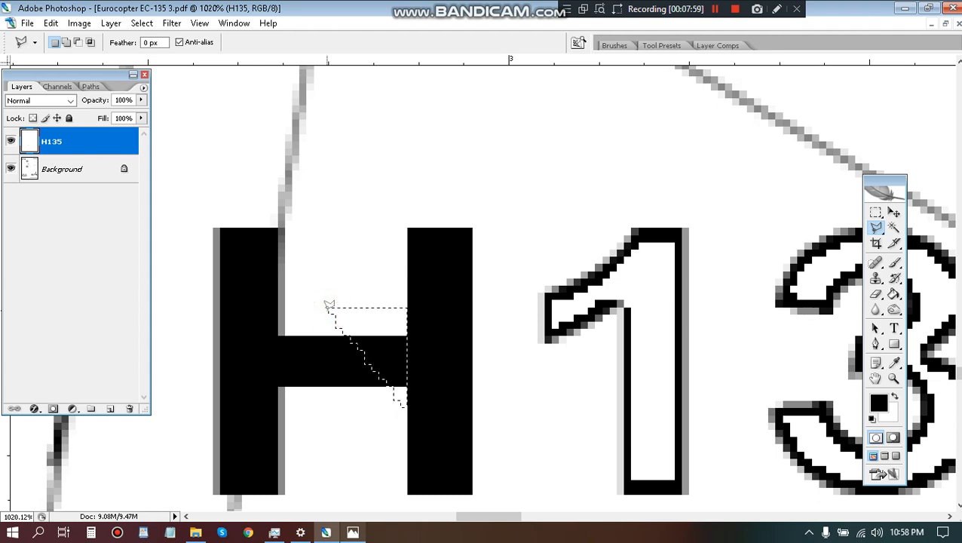
key(Delete)
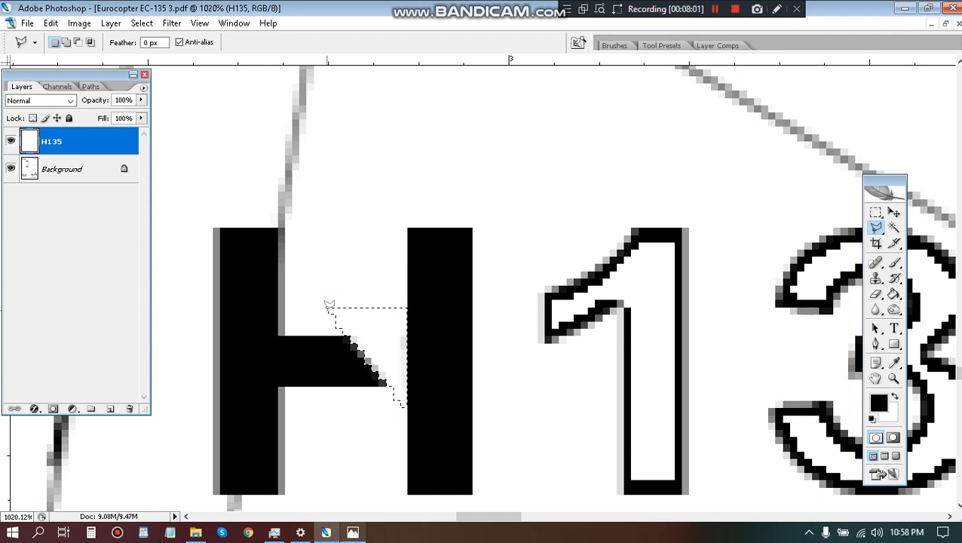
Rotate the H135 marking about 82° clockwise with Free Transform and move it to the middle of the large chevron-shaped part.
scroll(419, 290, down, 8)
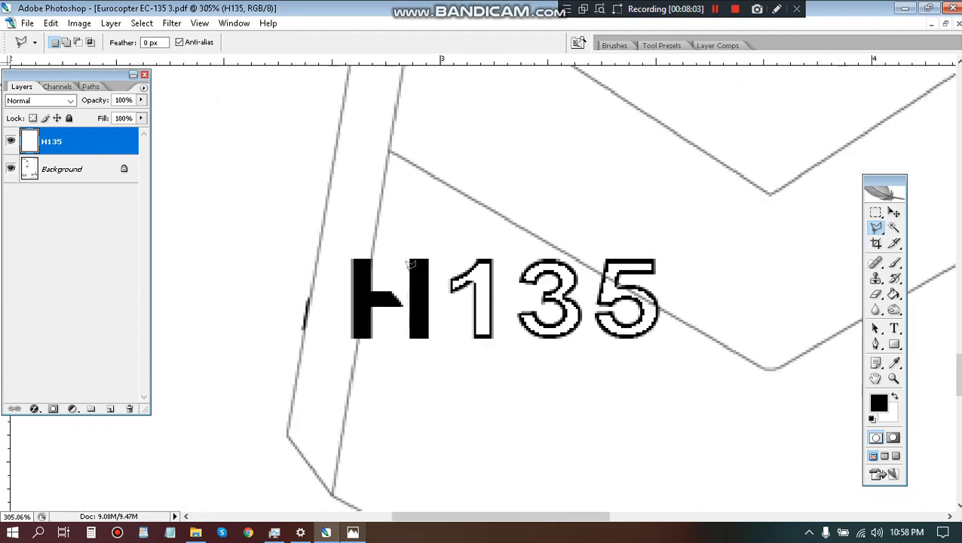
scroll(411, 265, down, 2)
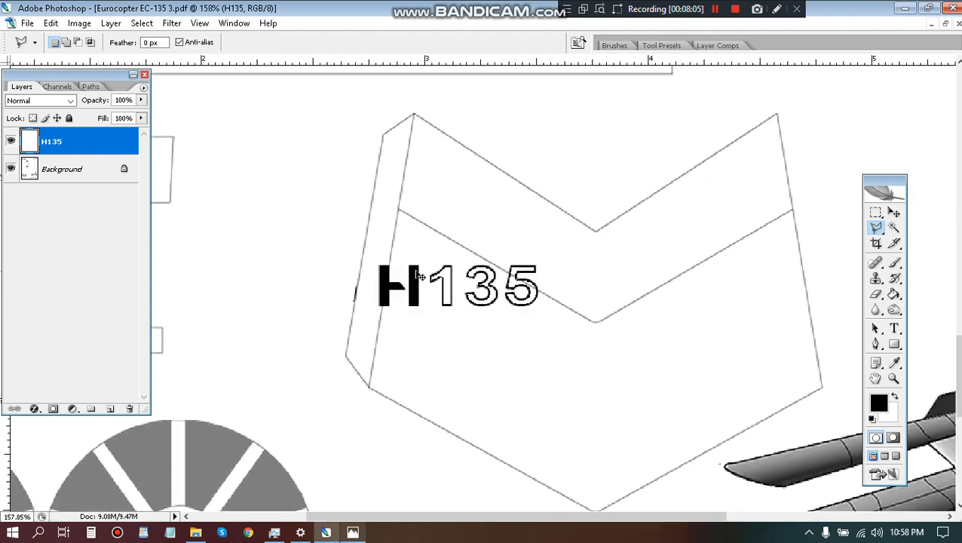
key(ctrl+t)
drag(597, 241, 511, 390)
drag(463, 296, 595, 333)
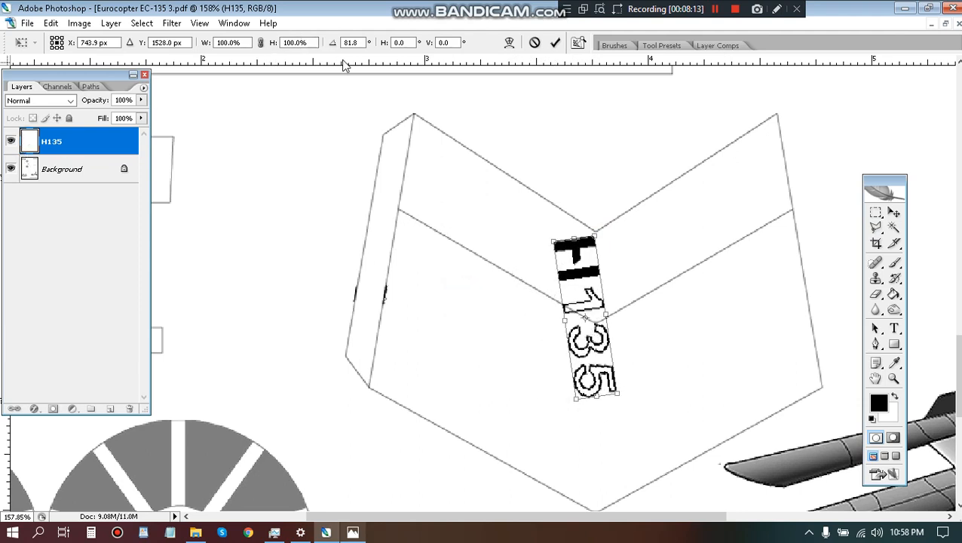
Set the H135 marking's rotation to exactly 90° in the active transform so it stands vertical.
double_click(357, 43)
text(85.)
key(Return)
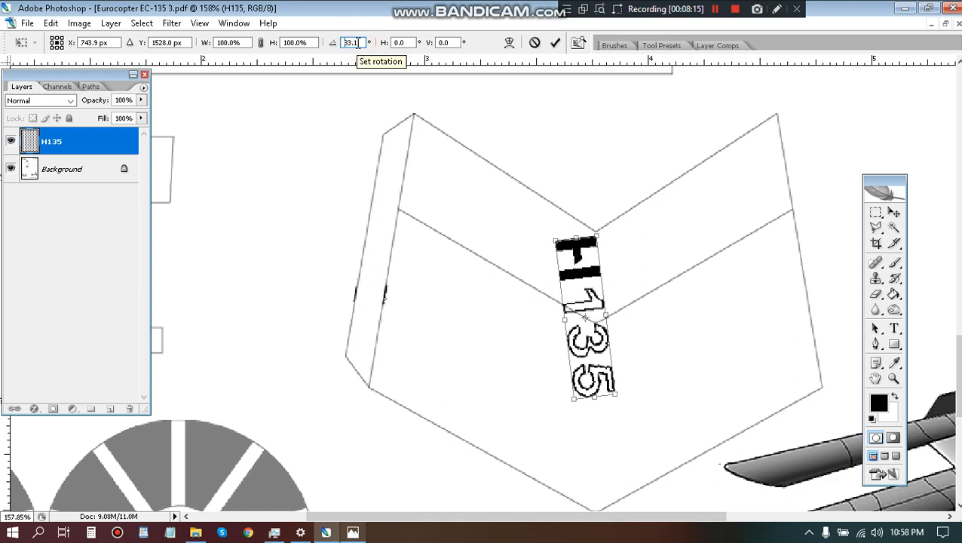
key(Up)
key(Up)
key(Up)
key(Up)
key(Up)
key(Up)
key(Up)
key(Up)
key(Up)
key(Up)
key(Up)
key(Up)
key(Up)
key(Up)
key(Up)
key(Up)
key(Up)
key(Up)
key(Up)
key(Up)
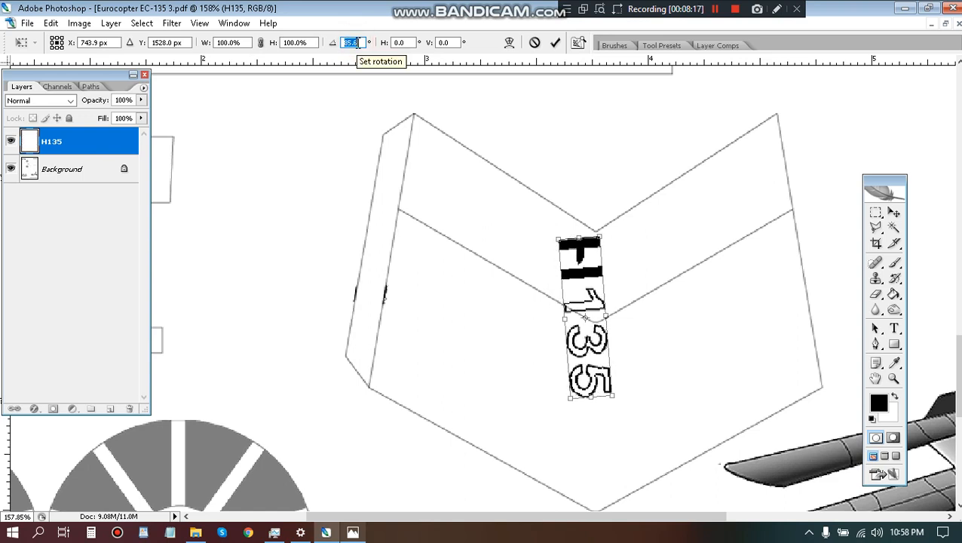
key(Up)
key(Up)
key(Up)
key(Up)
key(Up)
key(Up)
key(Up)
key(Up)
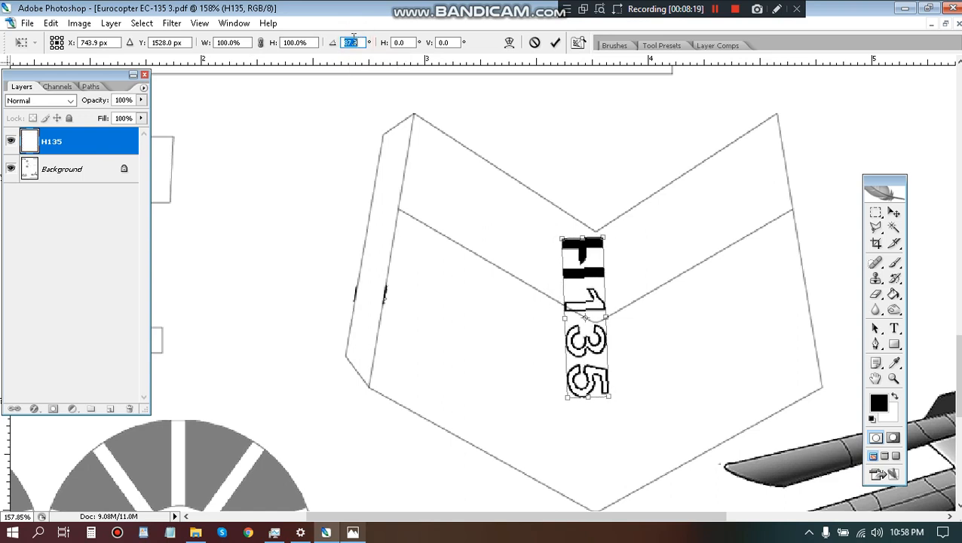
key(Up)
key(Up)
key(Up)
key(Up)
key(Up)
key(Up)
key(Up)
key(Up)
key(Up)
key(Up)
key(Up)
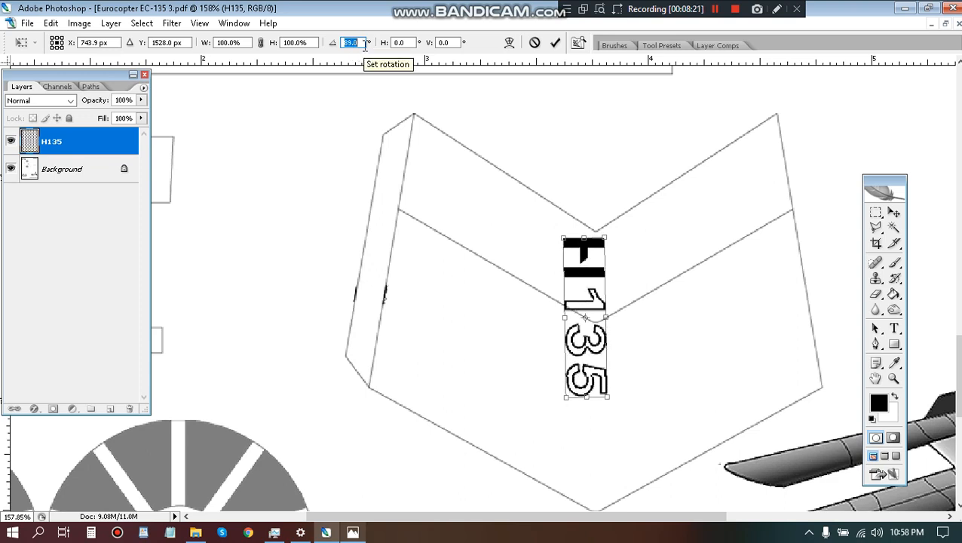
key(Up)
key(Up)
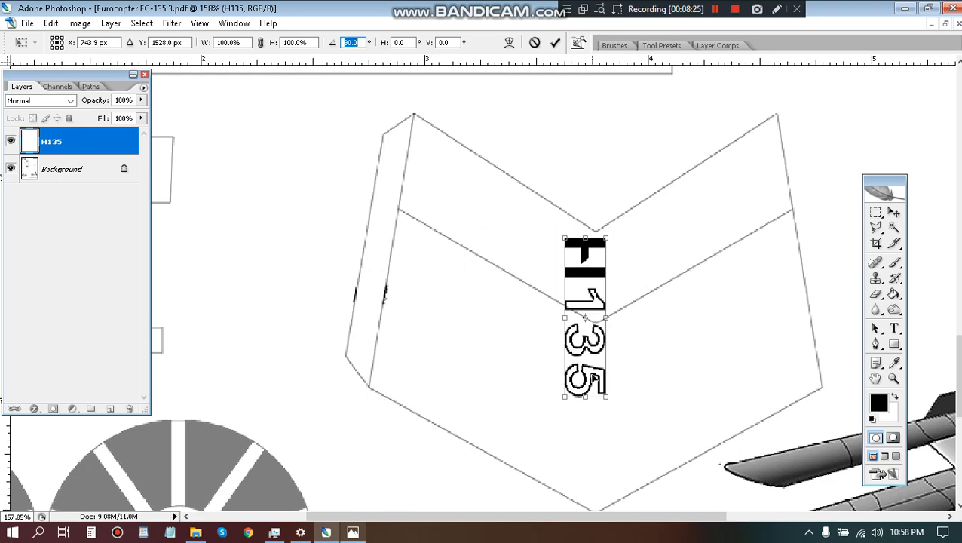
Move the H135 marking down into the chevron part's lower area, just left of its centreline, following h135-19V2-em-usa-navy.jpg, and apply the transform.
drag(586, 371, 566, 397)
click(352, 532)
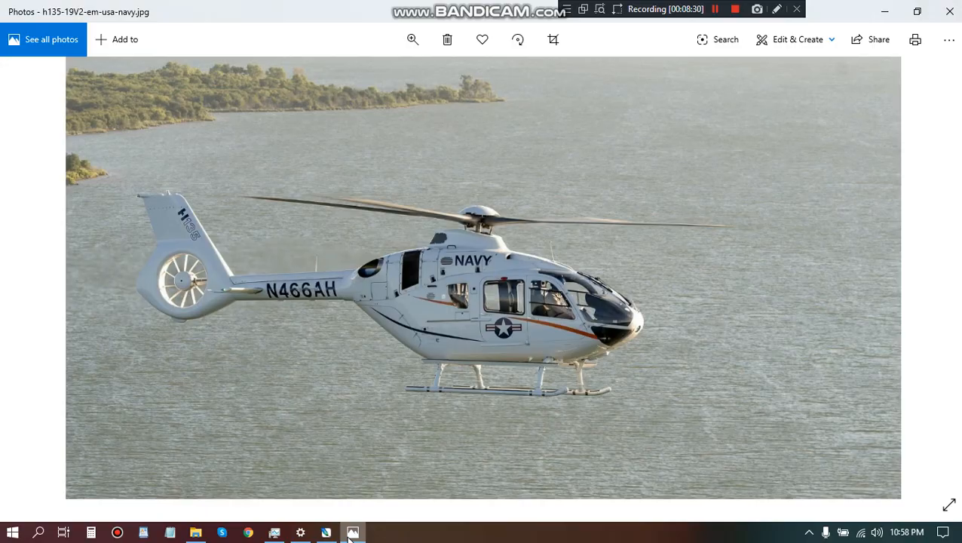
click(352, 532)
drag(561, 412, 558, 452)
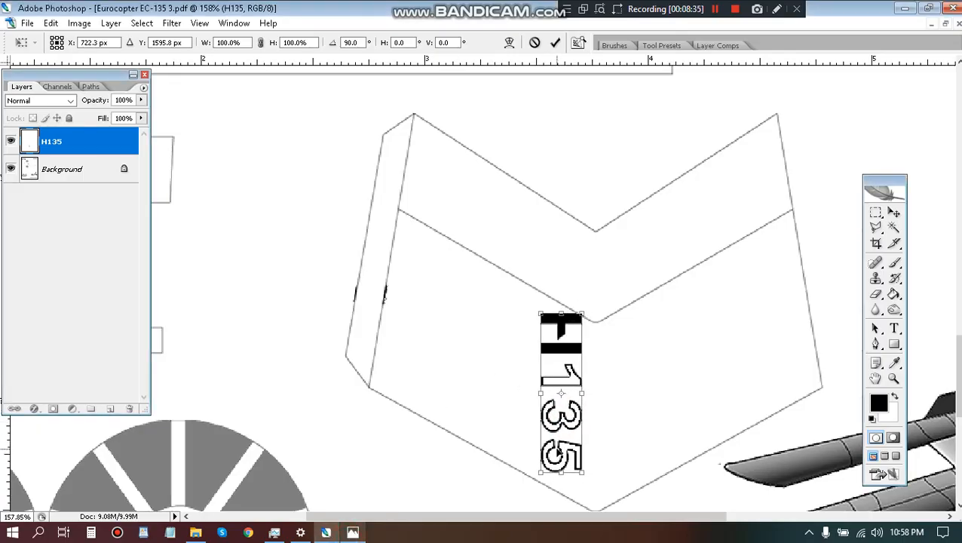
key(Return)
key(l)
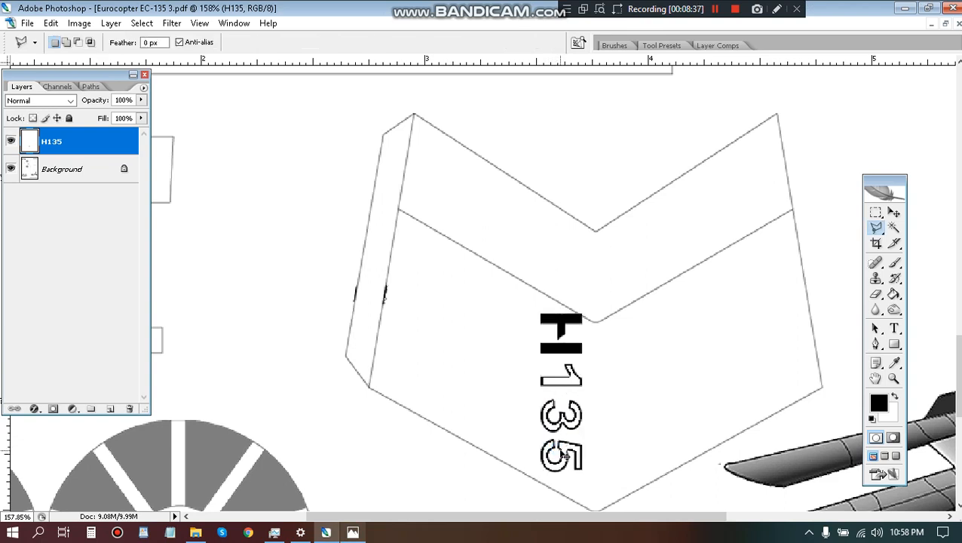
Enlarge the H135 marking slightly with Free Transform, keeping its H just below the inner V-shaped line, and apply it.
key(ctrl+t)
mouse_move(539, 314)
mouse_down()
mouse_move(525, 260)
mouse_move(535, 296)
mouse_up()
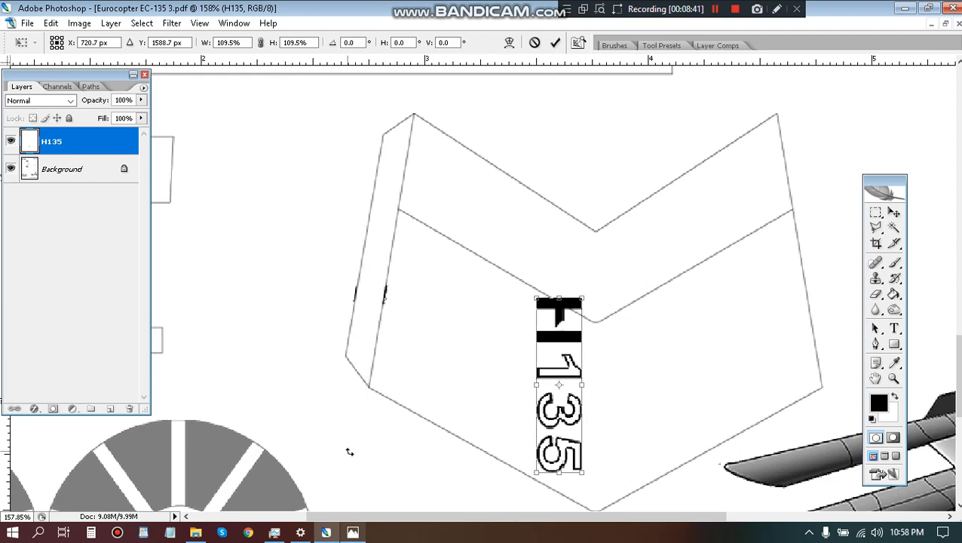
click(354, 533)
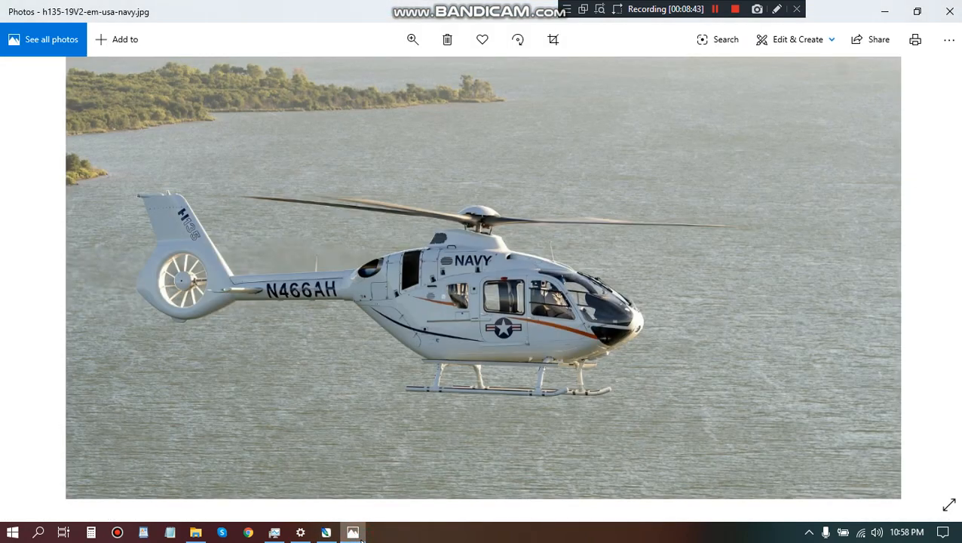
click(356, 534)
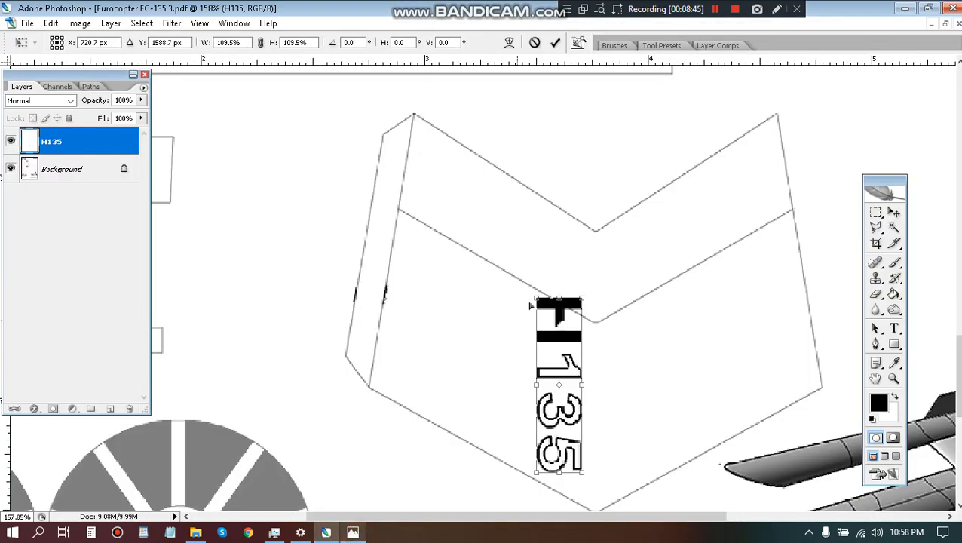
mouse_move(580, 296)
mouse_down()
mouse_move(582, 254)
mouse_move(576, 310)
mouse_up()
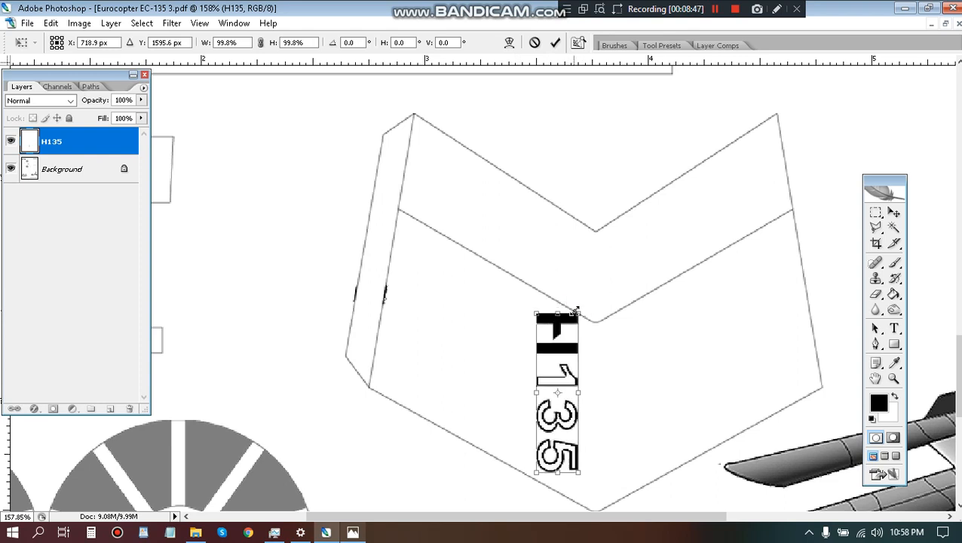
mouse_move(577, 472)
mouse_down()
mouse_move(575, 414)
mouse_move(578, 482)
mouse_up()
key(Return)
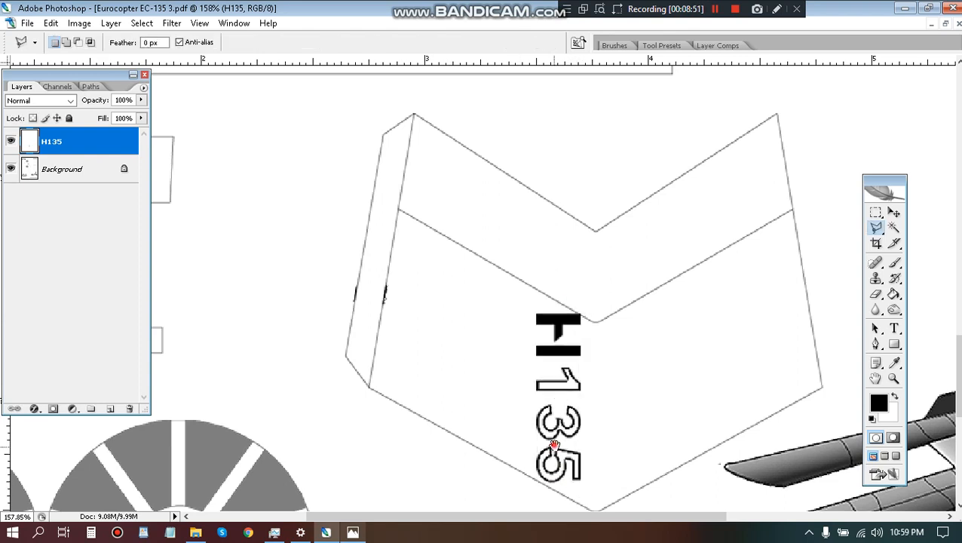
Nudge the H135 marking a few pixels left and up, away from the chevron part's centreline.
drag(554, 445, 513, 383)
key(v)
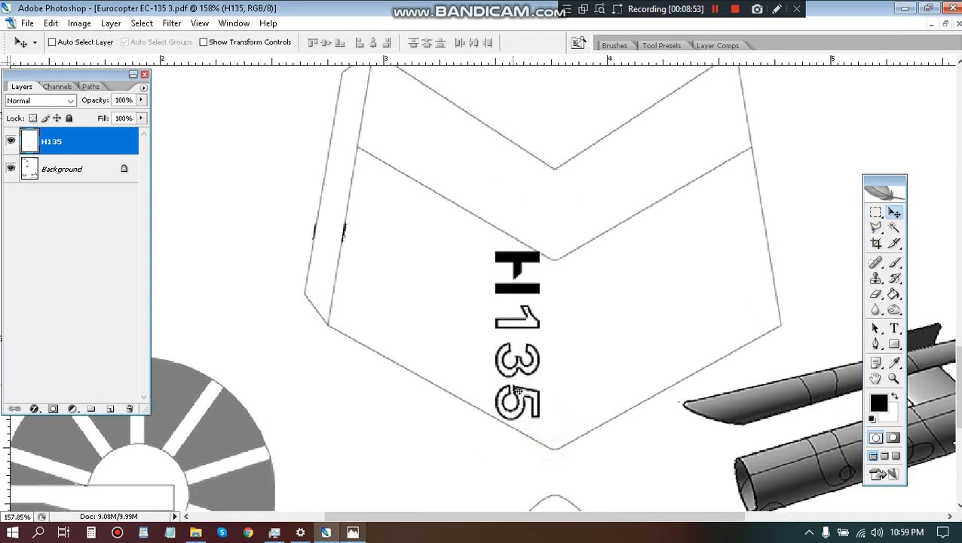
key(Left)
key(Left)
key(Left)
key(Left)
key(Up)
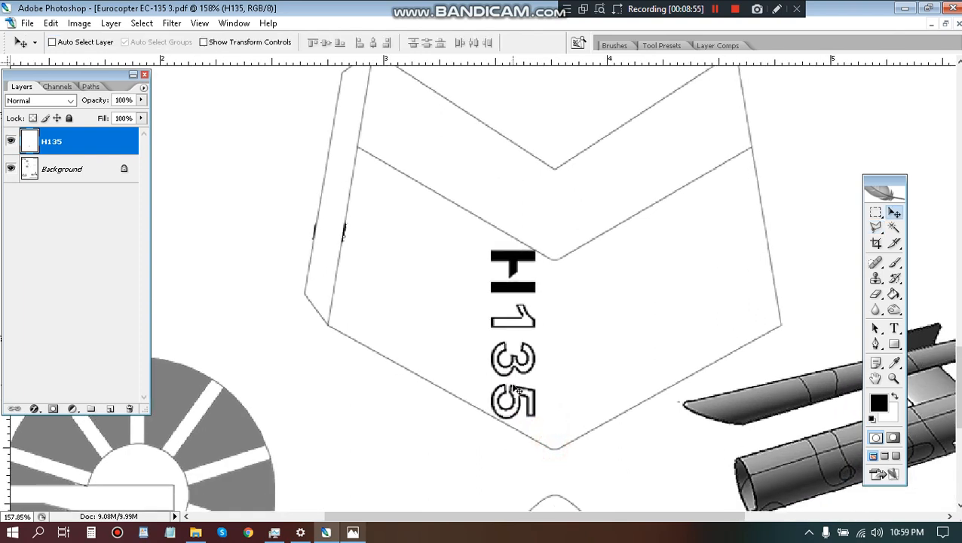
key(Left)
key(Up)
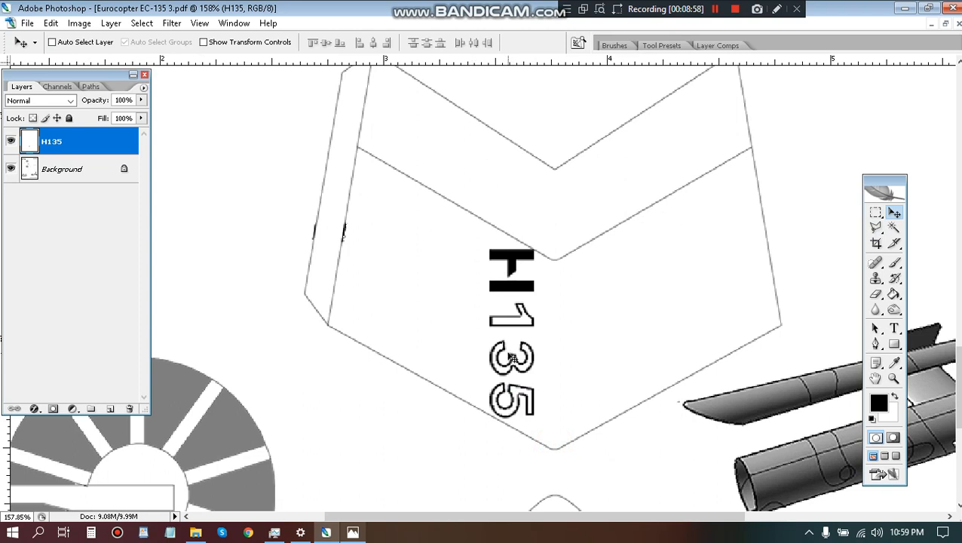
Duplicate the H135 marking onto the other side of the chevron part's centreline and rotate the copy 180°.
drag(501, 353, 584, 359)
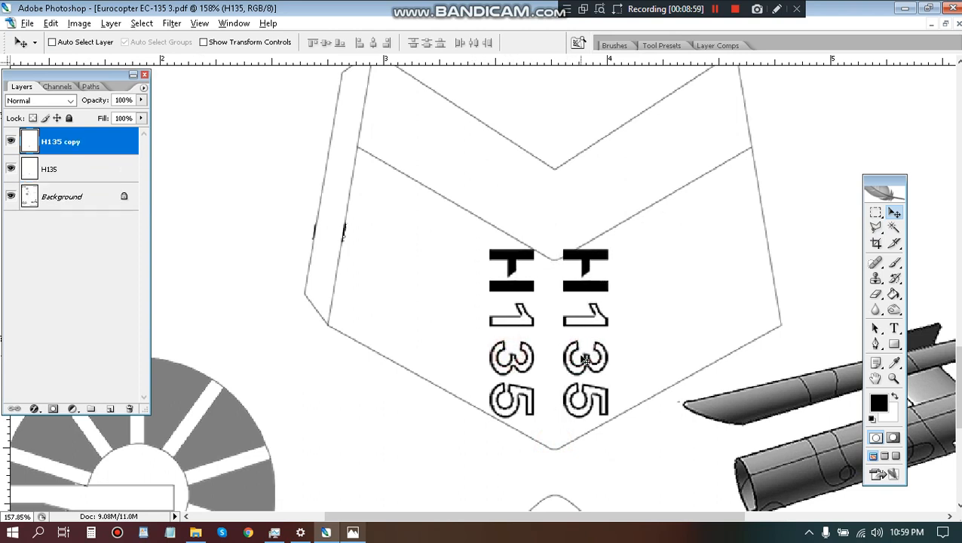
click(50, 24)
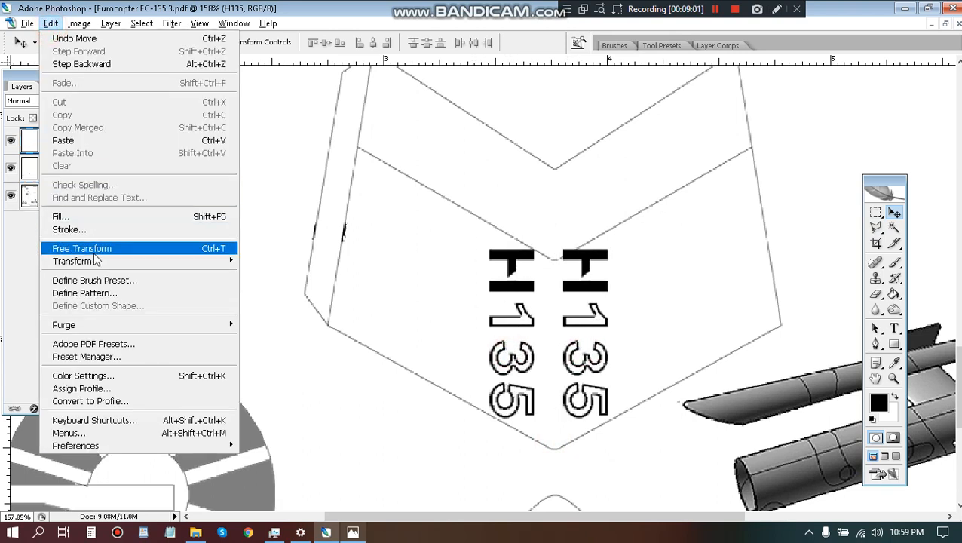
mouse_move(96, 261)
click(255, 363)
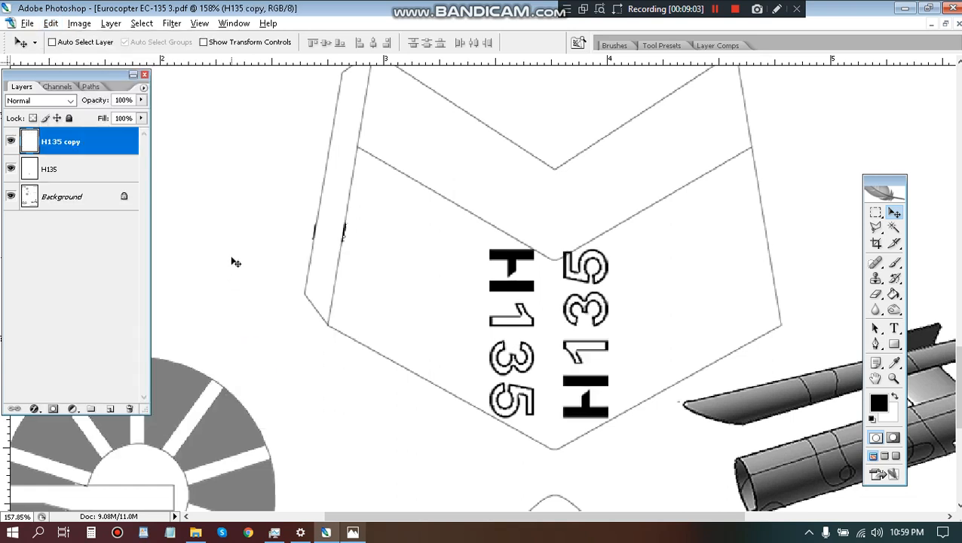
Nudge the rotated H135 copy right until both markings are evenly spaced from the centreline.
key(Right)
key(Right)
key(Right)
key(Right)
key(Right)
key(Right)
key(Right)
key(Right)
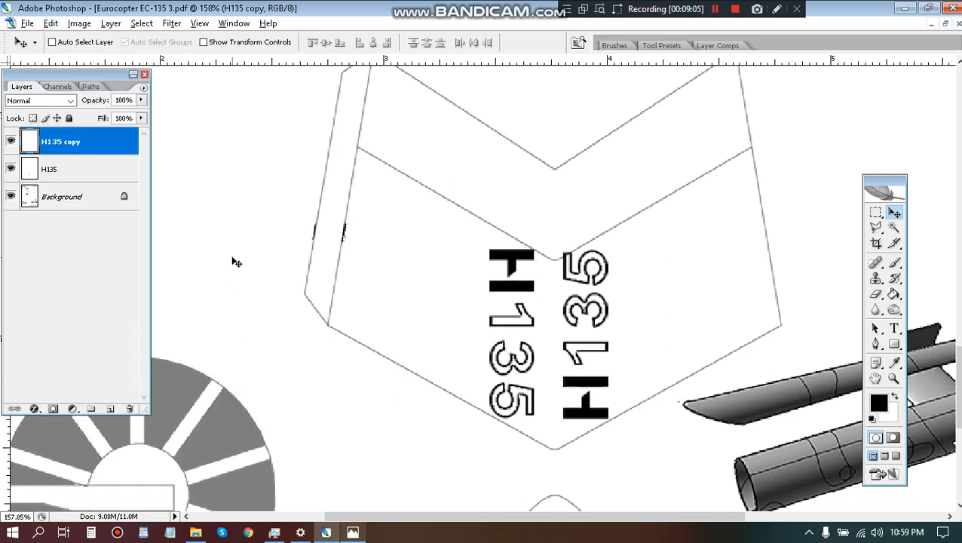
key(Right)
key(Right)
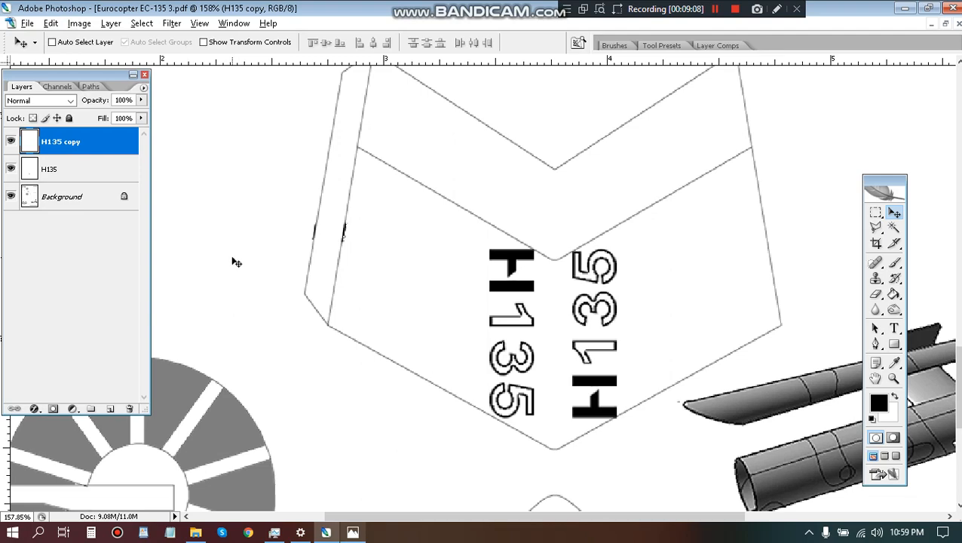
key(Right)
key(Right)
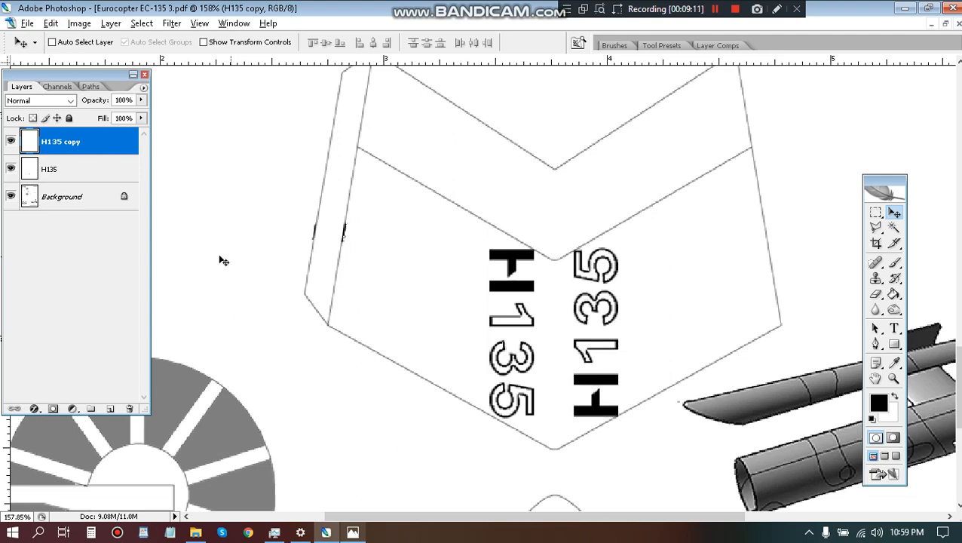
Flatten the image to merge both H135 layers into the background.
scroll(227, 171, down, 7)
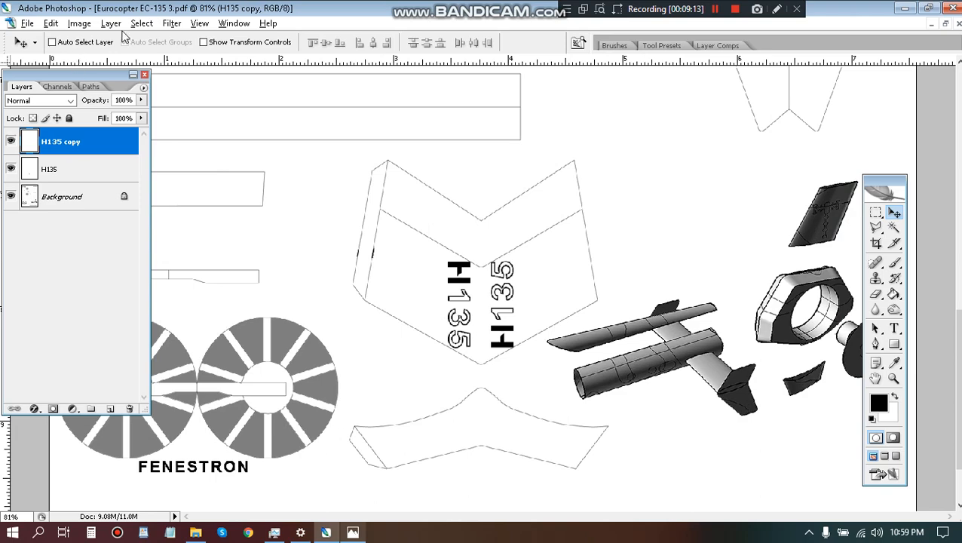
click(111, 24)
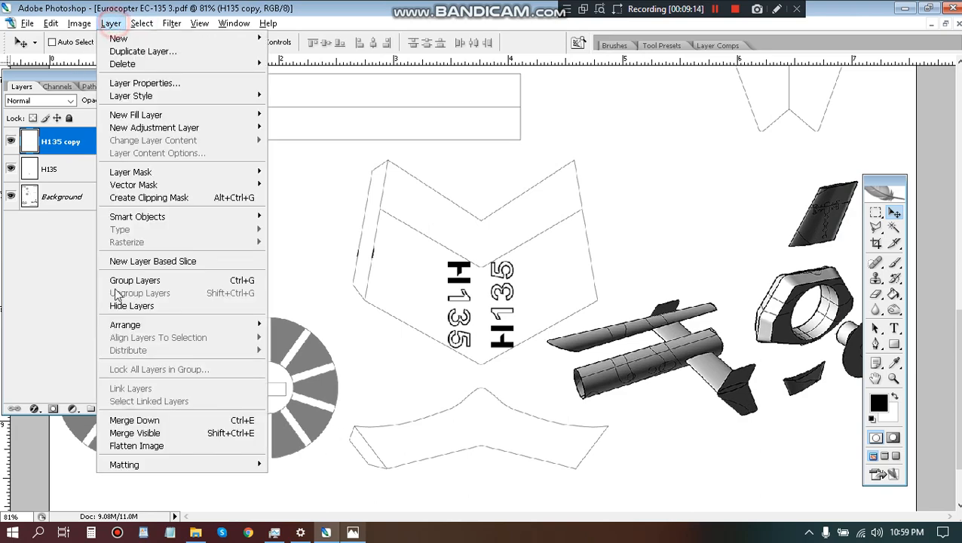
click(158, 446)
scroll(581, 267, down, 3)
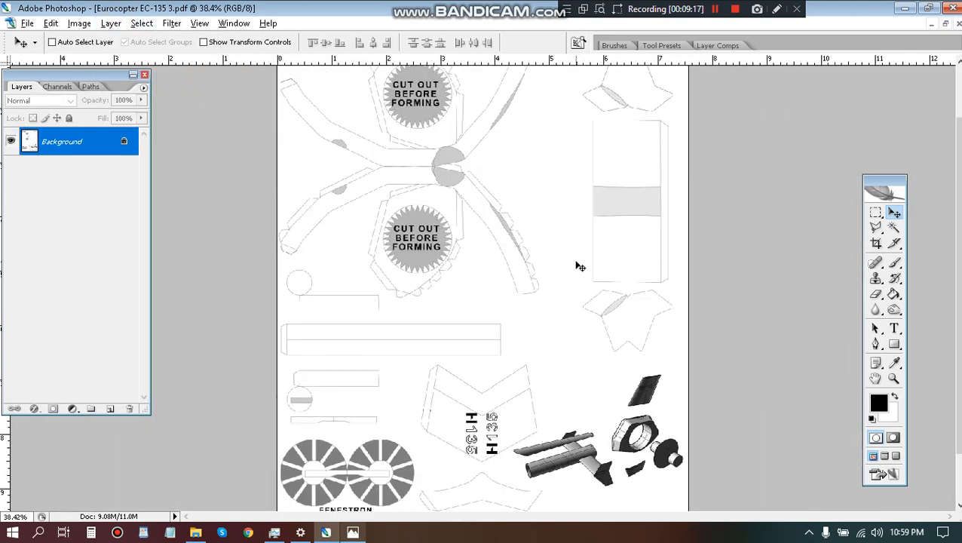
scroll(579, 266, down, 2)
Compare the H135's size and position on the tail fin across the Navy helicopter reference photos, and return to Photoshop.
click(352, 532)
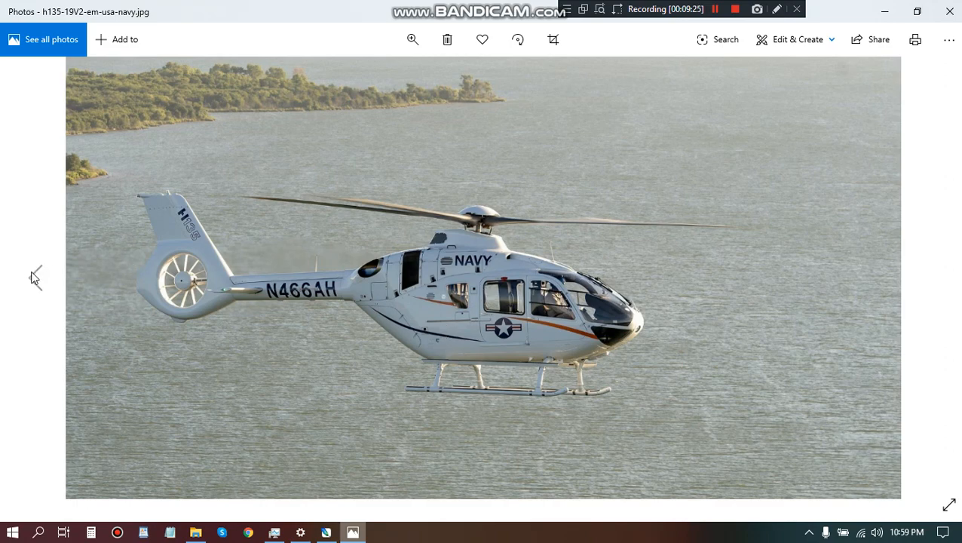
click(33, 278)
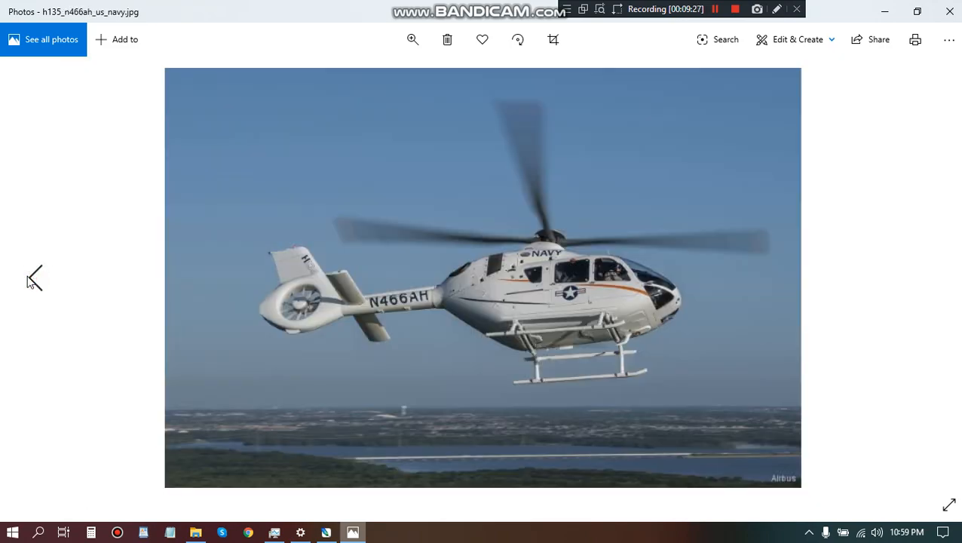
click(30, 280)
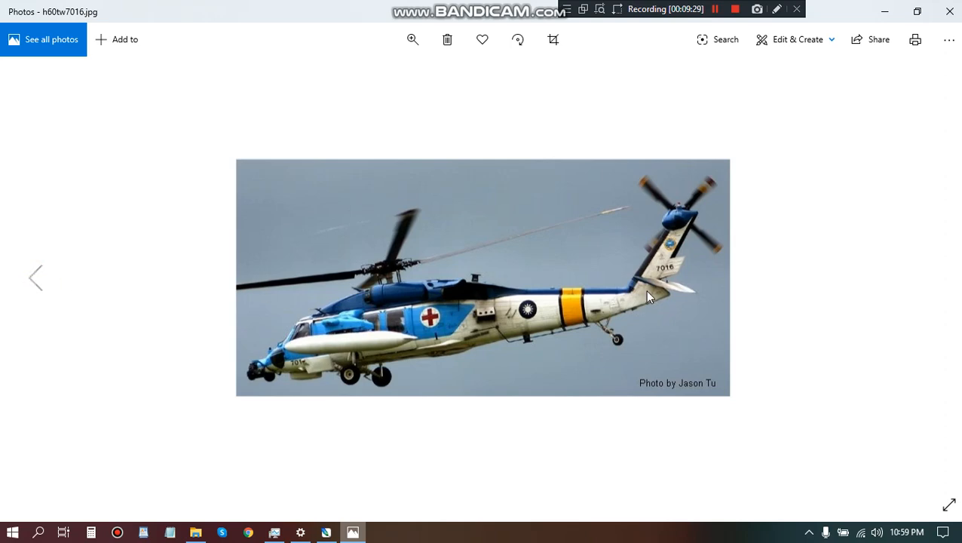
click(932, 285)
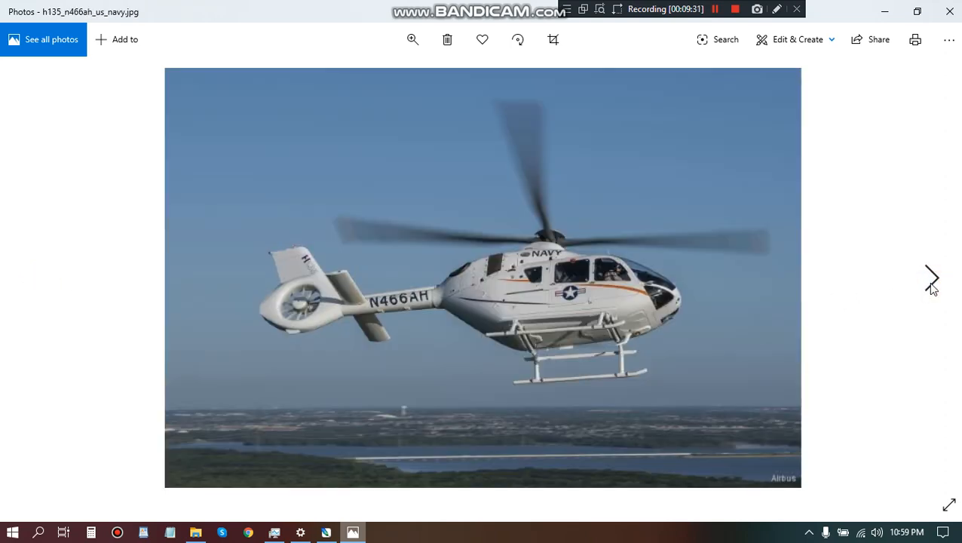
click(932, 283)
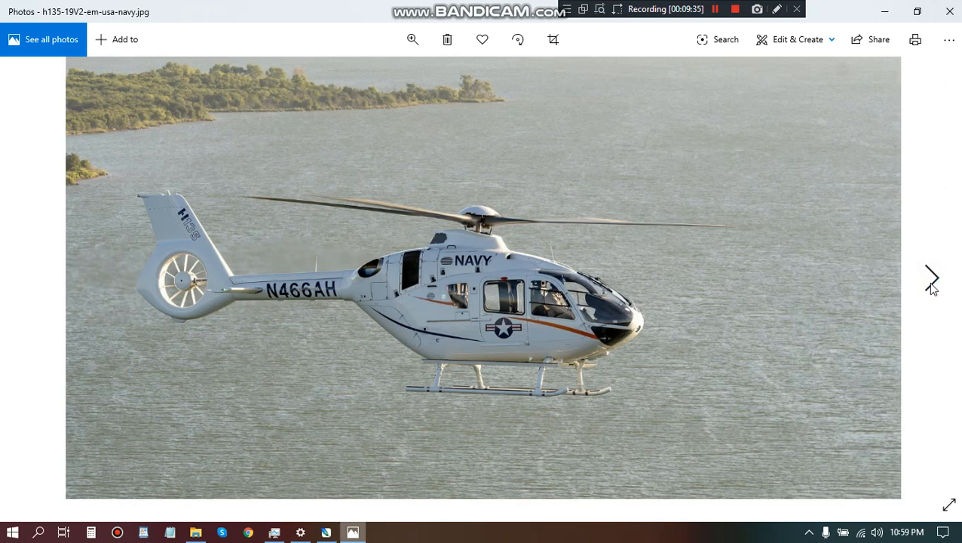
click(932, 283)
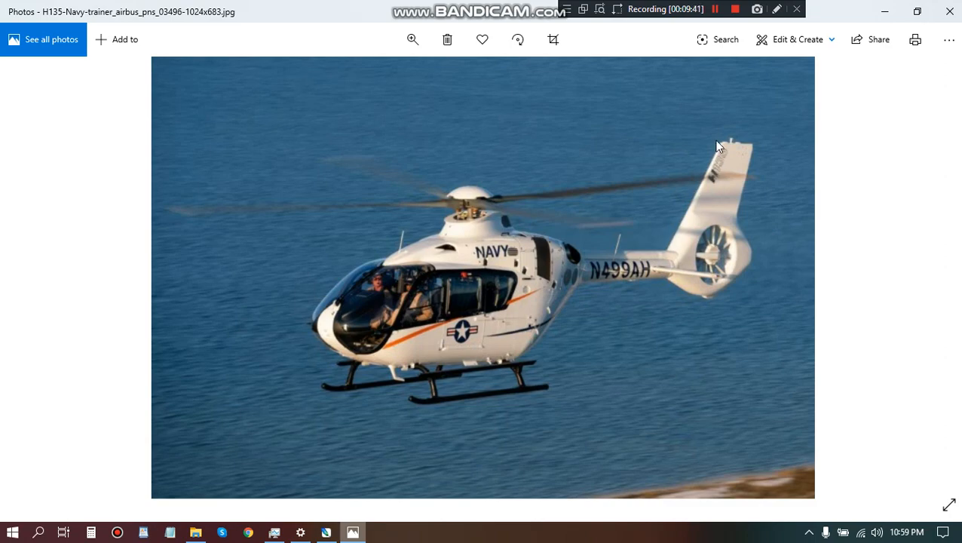
click(331, 537)
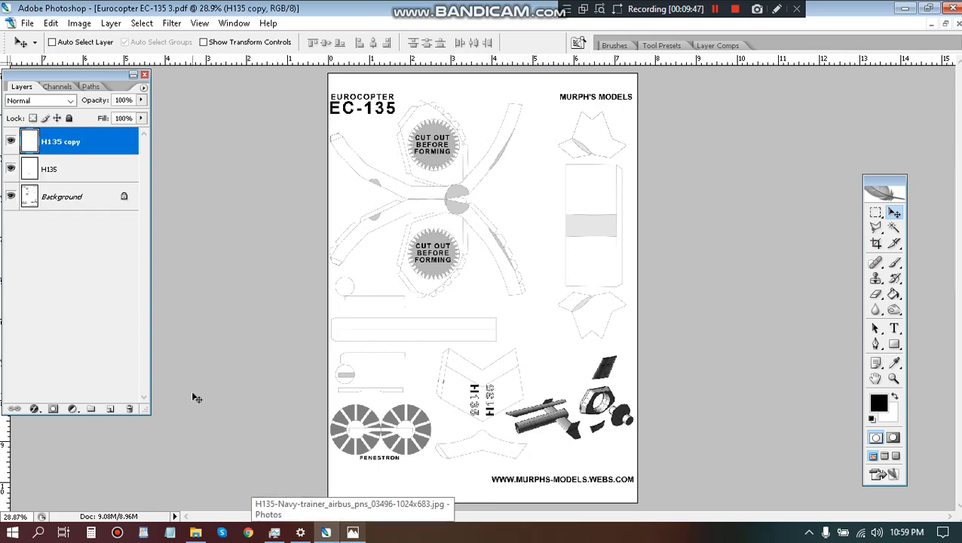
Select both H135 layers, move them up to the chevron part's notch and scale them down together with Free Transform.
shift+click(81, 161)
scroll(451, 425, up, 6)
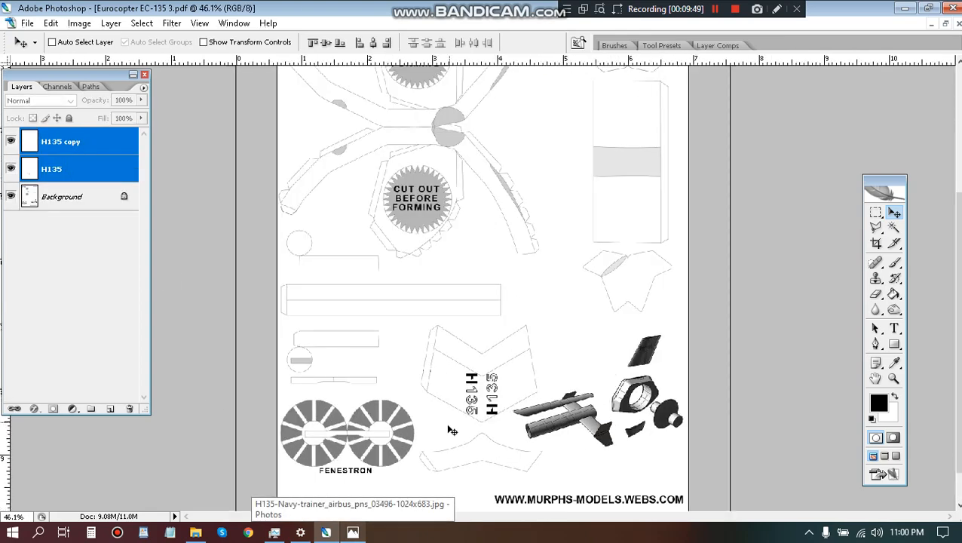
scroll(447, 423, up, 1)
drag(436, 376, 434, 299)
key(ctrl+t)
key(Return)
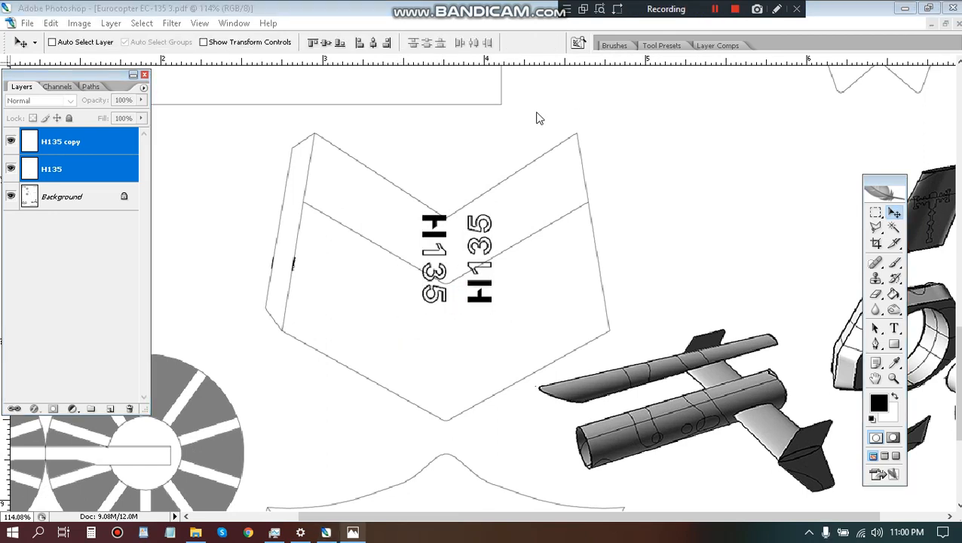
Check the tail marking in the reference photo, nudge both H135 layers left and down to centre them below the notch, and merge all layers.
click(354, 533)
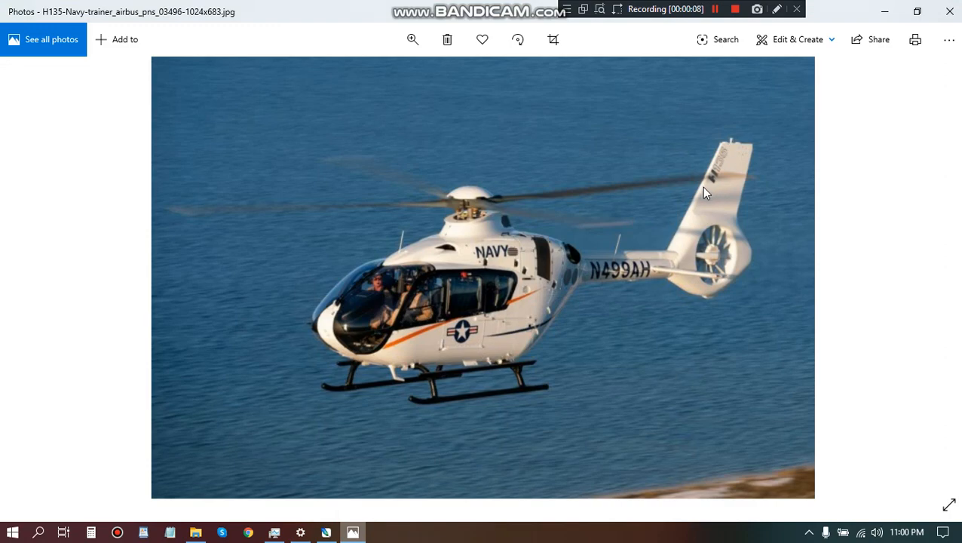
click(327, 533)
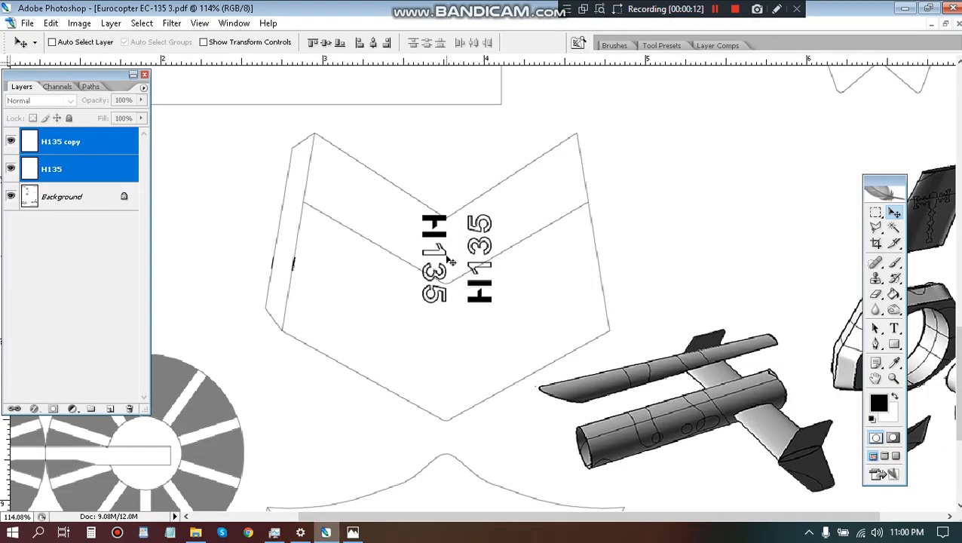
scroll(450, 260, up, 3)
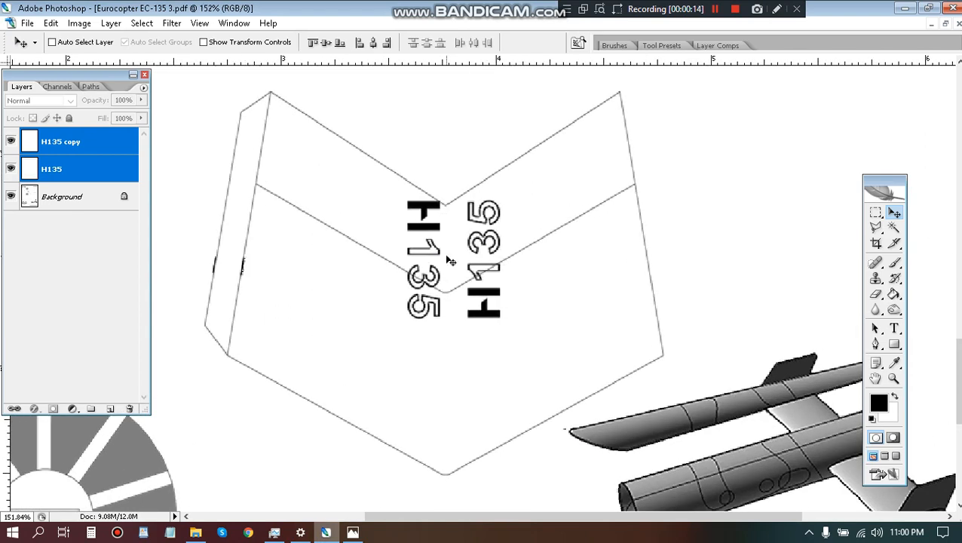
key(Left)
key(Left)
key(Left)
key(Left)
key(Left)
key(Left)
key(Left)
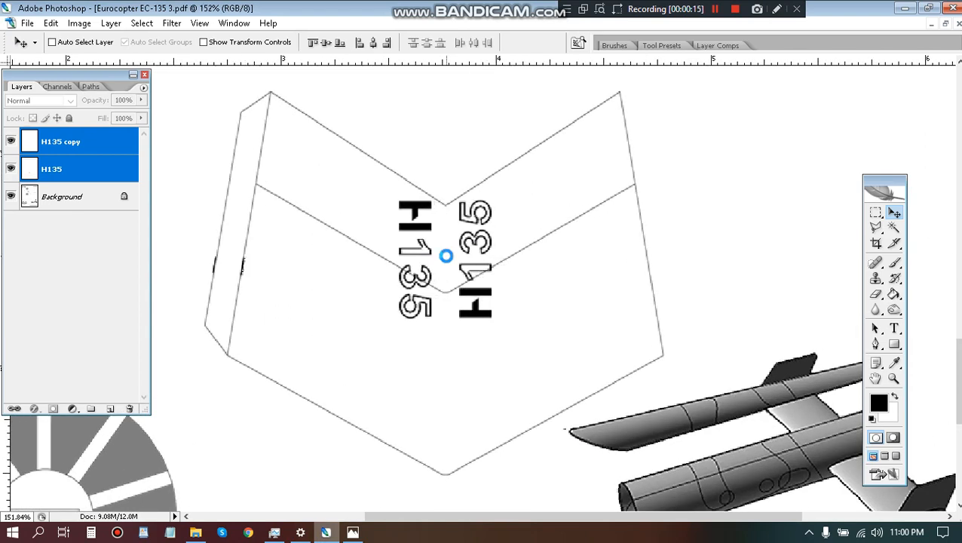
key(Down)
key(Down)
key(Down)
key(Down)
key(Down)
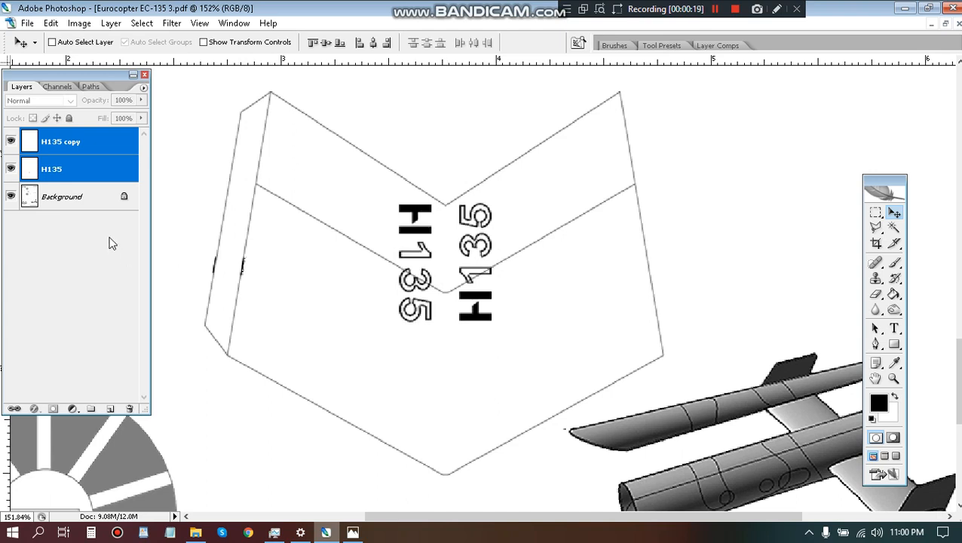
key(ctrl+shift+e)
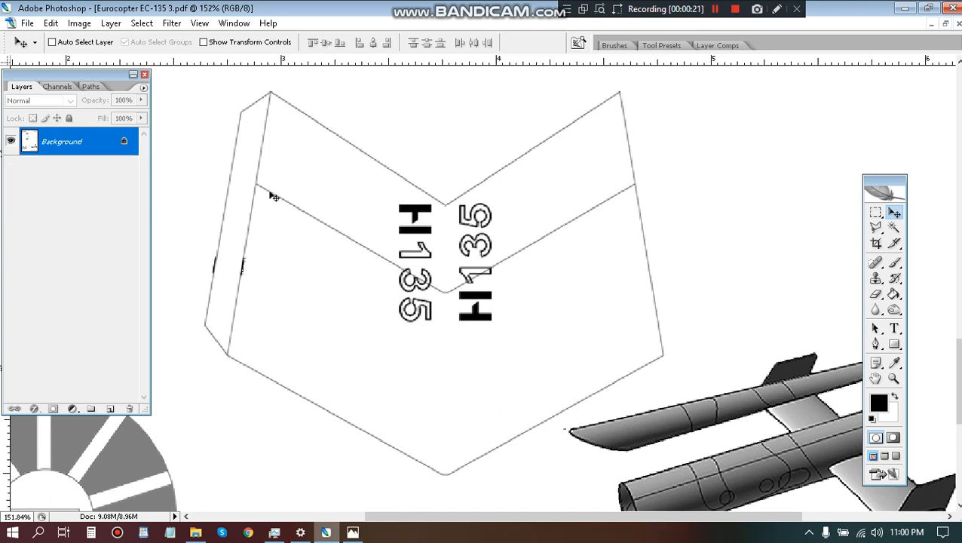
Restore the page 3 document to a floating window and move it slightly aside among the other open pages.
scroll(335, 159, down, 14)
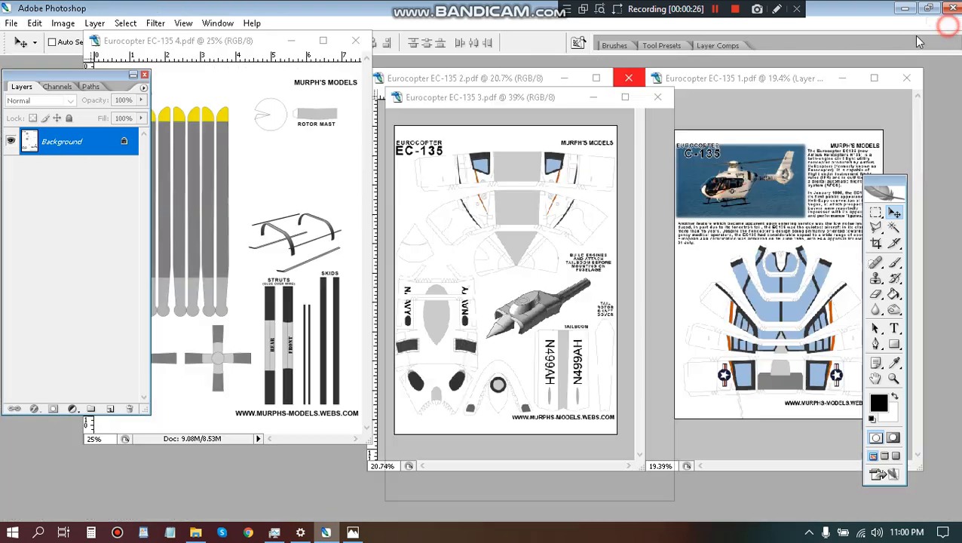
click(945, 24)
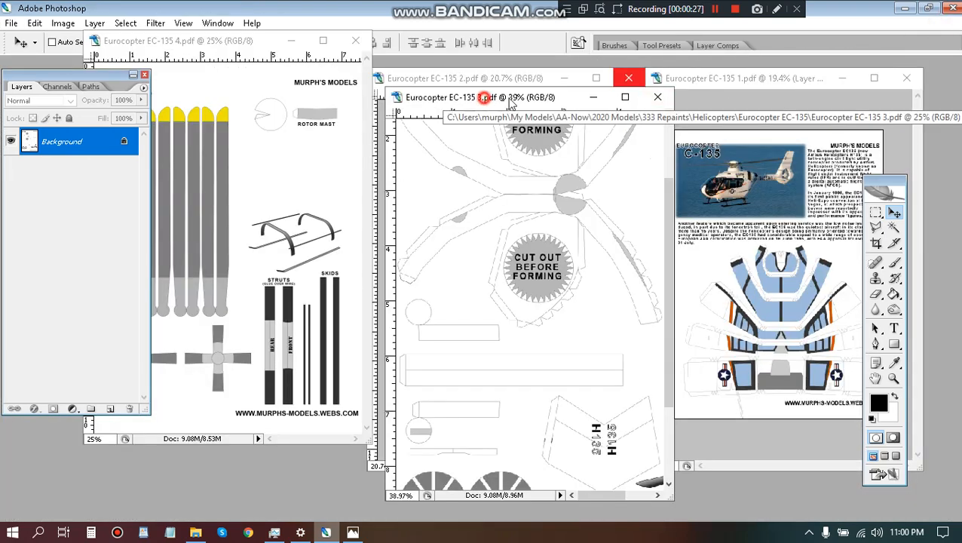
drag(488, 97, 533, 97)
Look through the Navy helicopter reference photos to review the markings on both sides, and return to Photoshop.
click(354, 533)
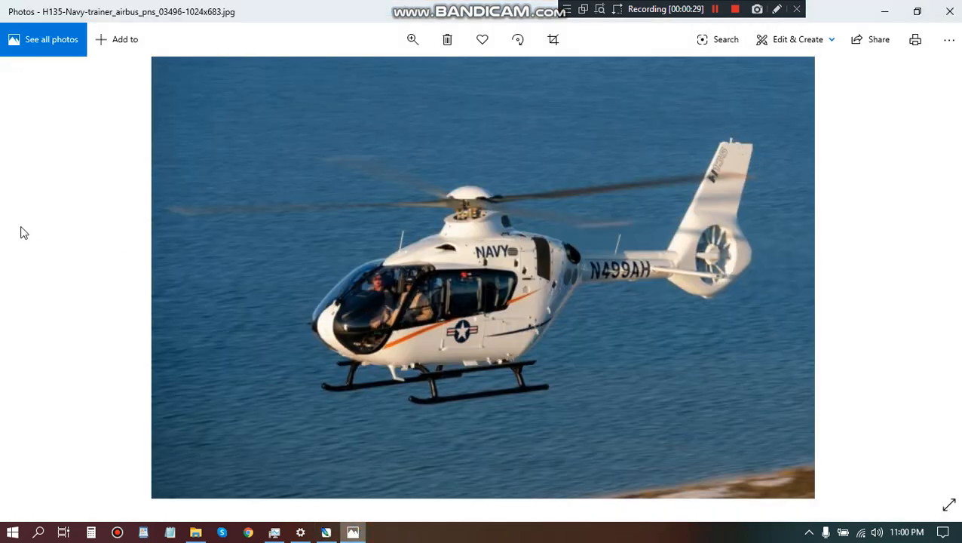
click(36, 279)
click(36, 278)
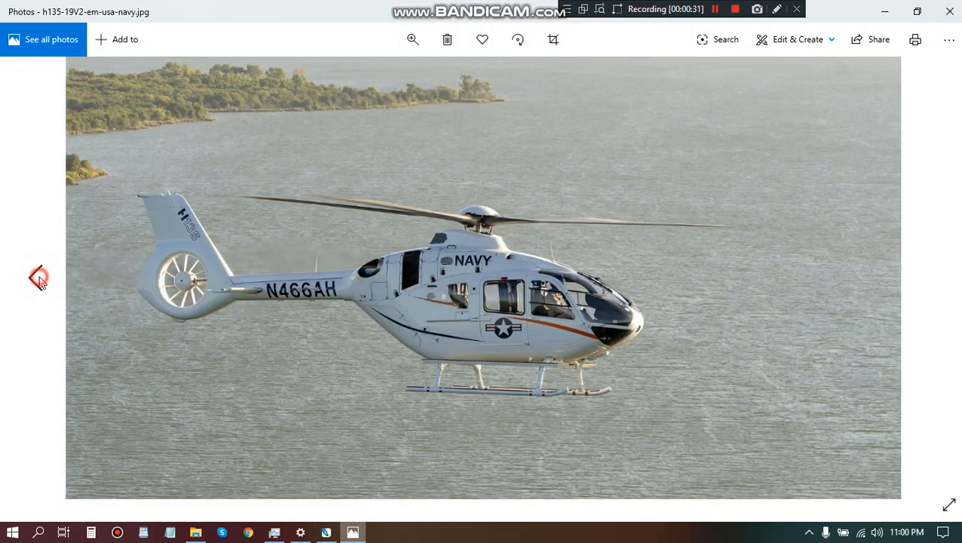
click(37, 278)
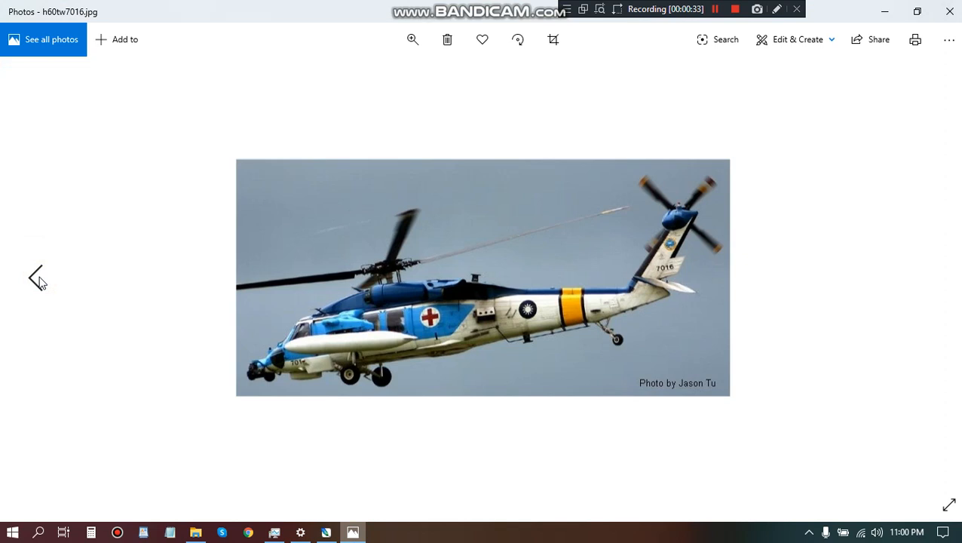
click(933, 277)
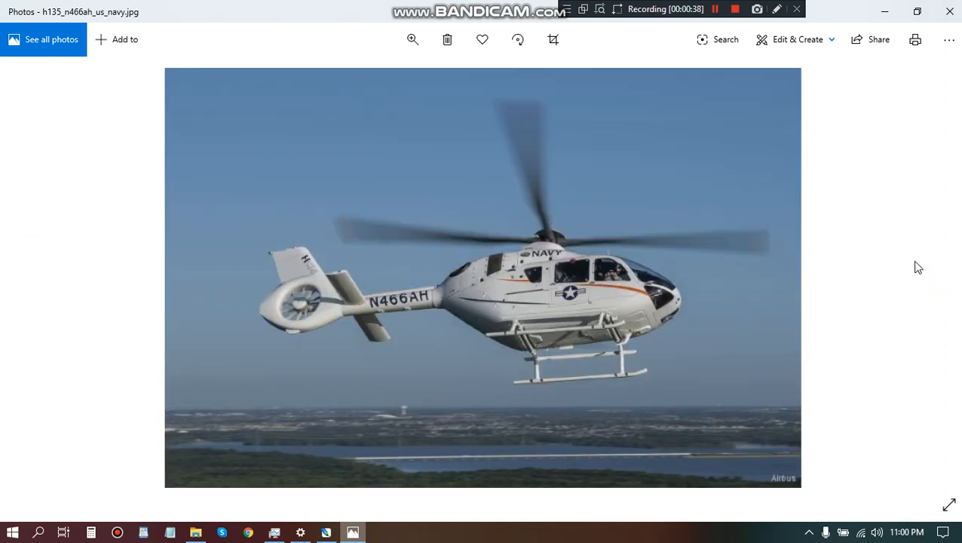
click(926, 286)
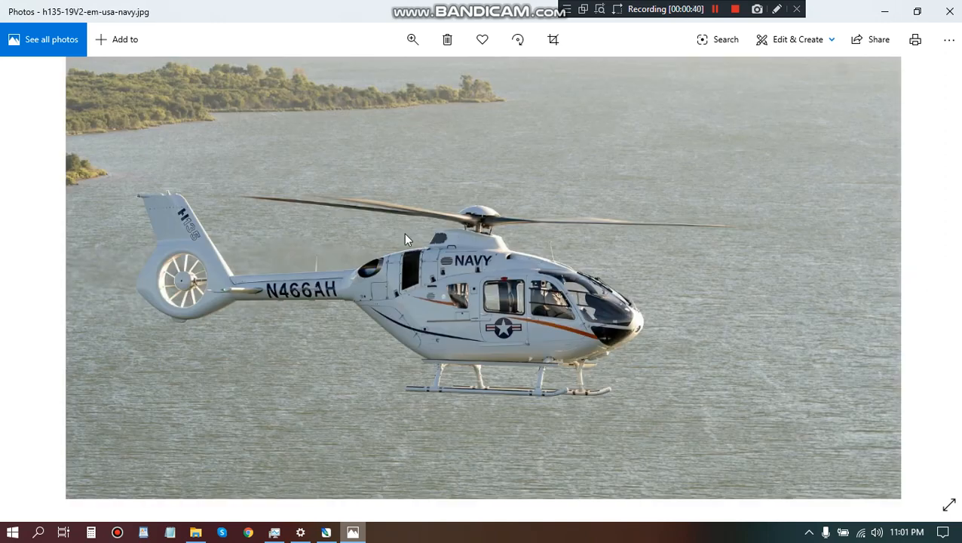
click(326, 533)
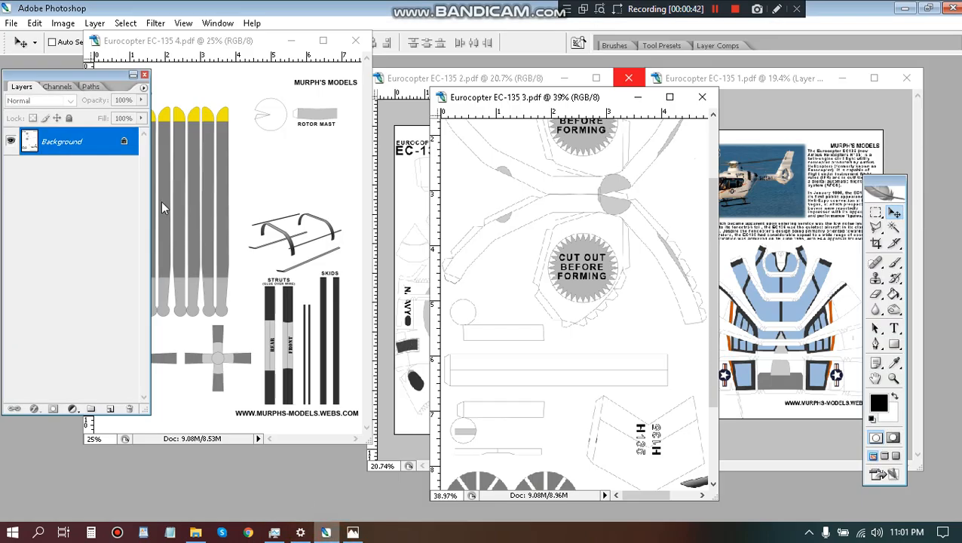
Bring the page 4 rotor and skid parts into full view and compare them with the Navy helicopter photos.
drag(176, 43, 289, 49)
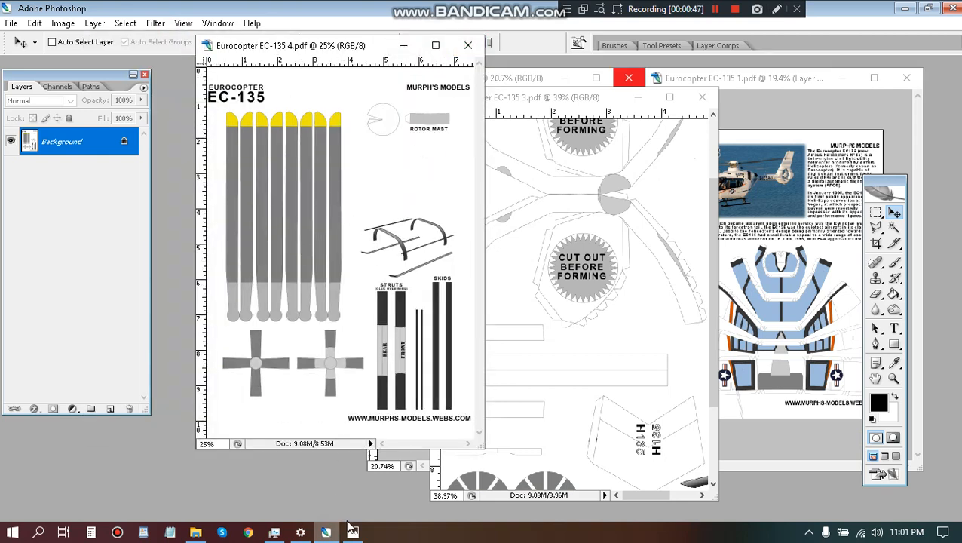
click(352, 531)
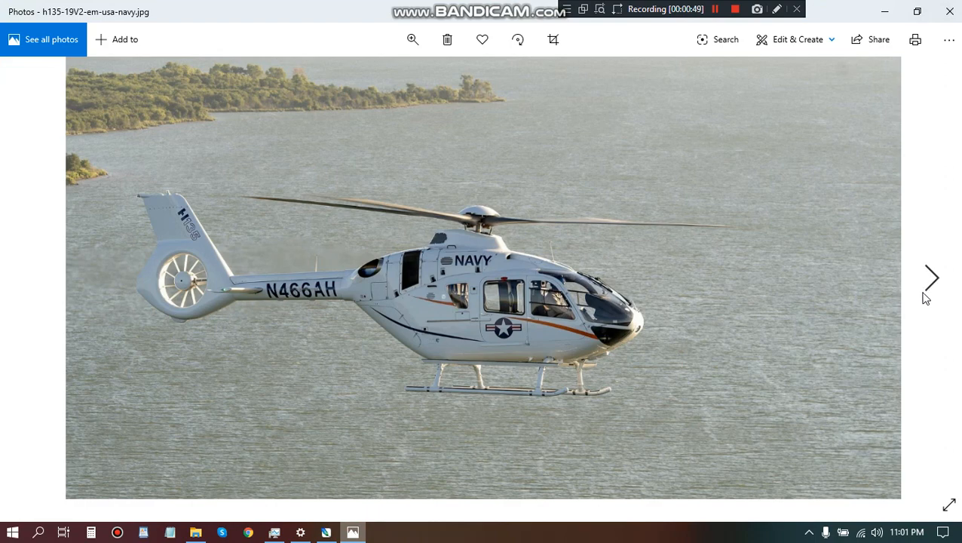
click(924, 294)
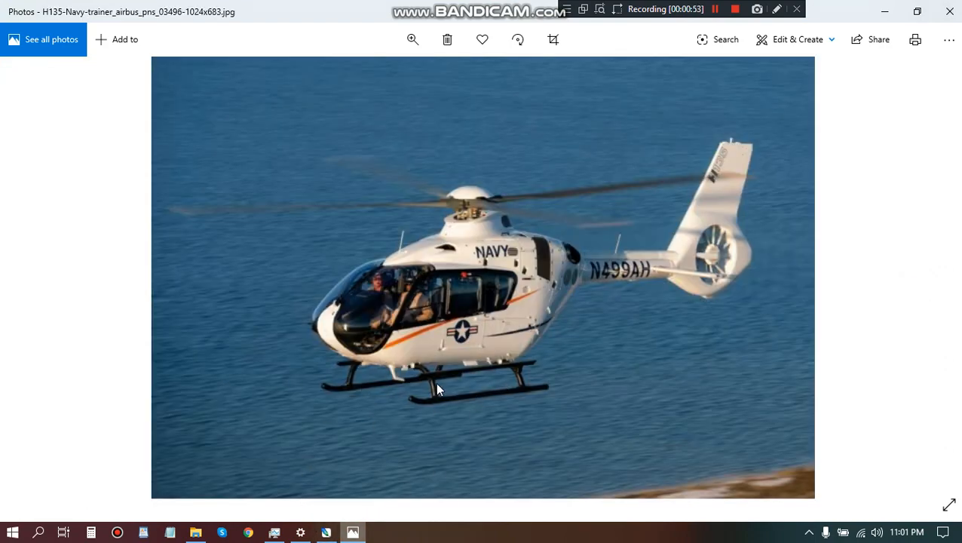
click(326, 532)
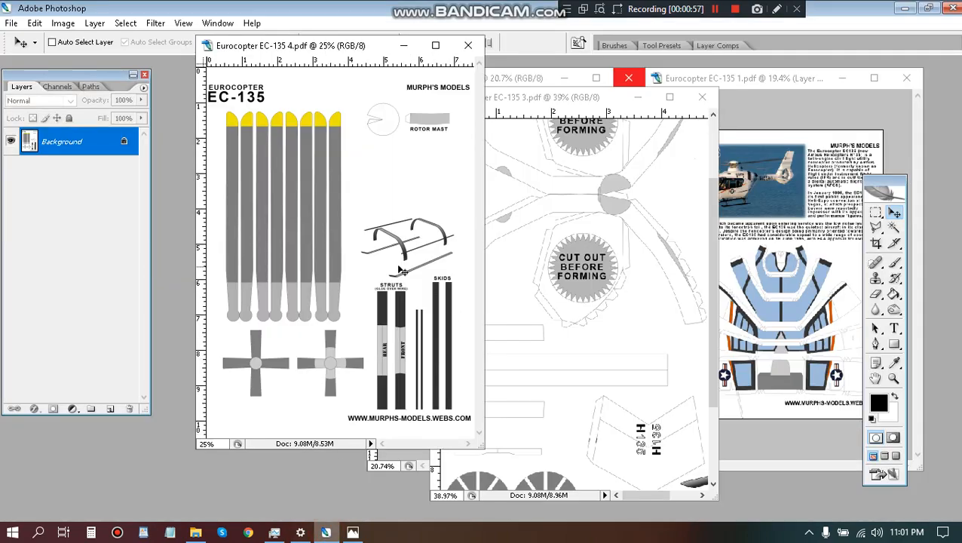
Close the Eurocopter EC-135 page 4, page 3 and page 2 documents, fitting page 3 to its window for a final check.
click(467, 48)
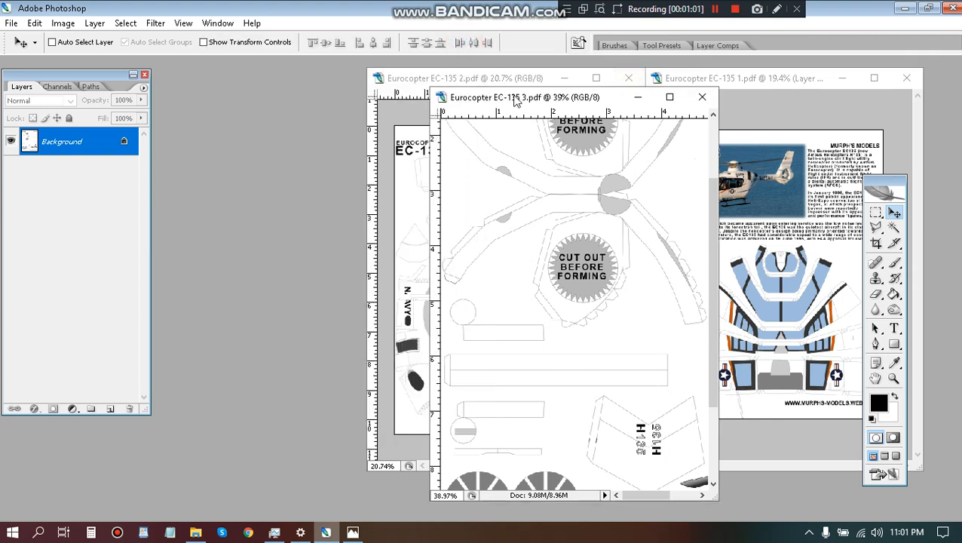
drag(521, 102, 374, 79)
key(ctrl+0)
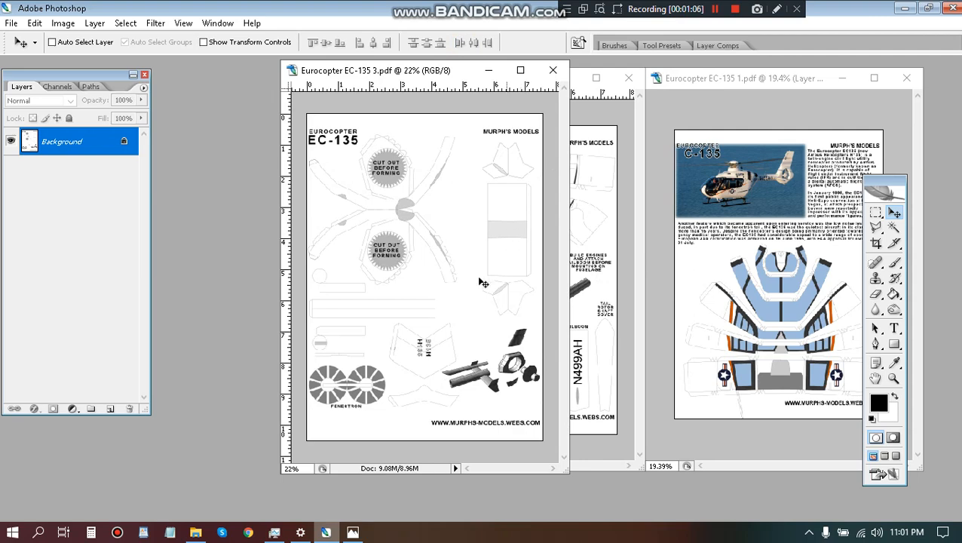
click(557, 77)
drag(532, 81, 390, 69)
click(491, 75)
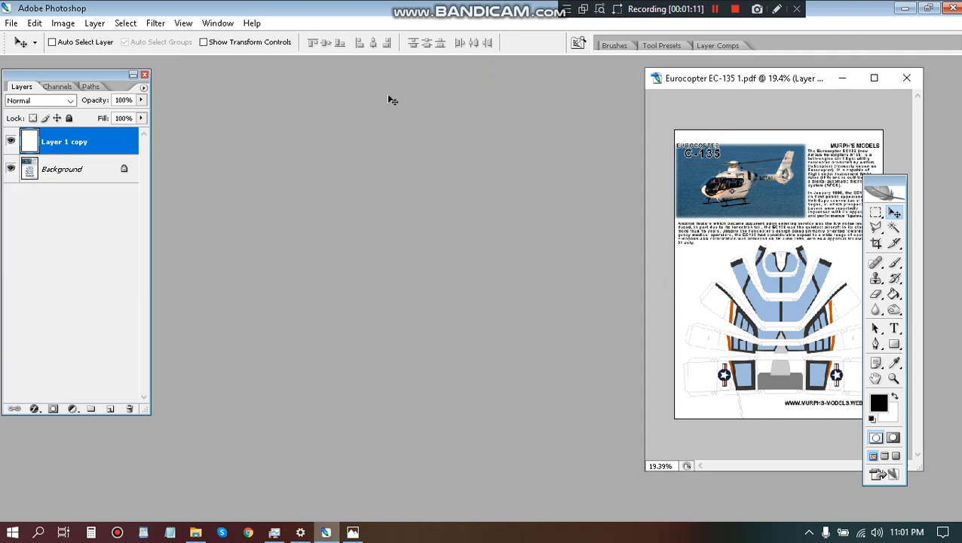
Move the Eurocopter EC-135 1.pdf window into clear view and close the document, cancelling the first save prompt.
drag(774, 80, 388, 96)
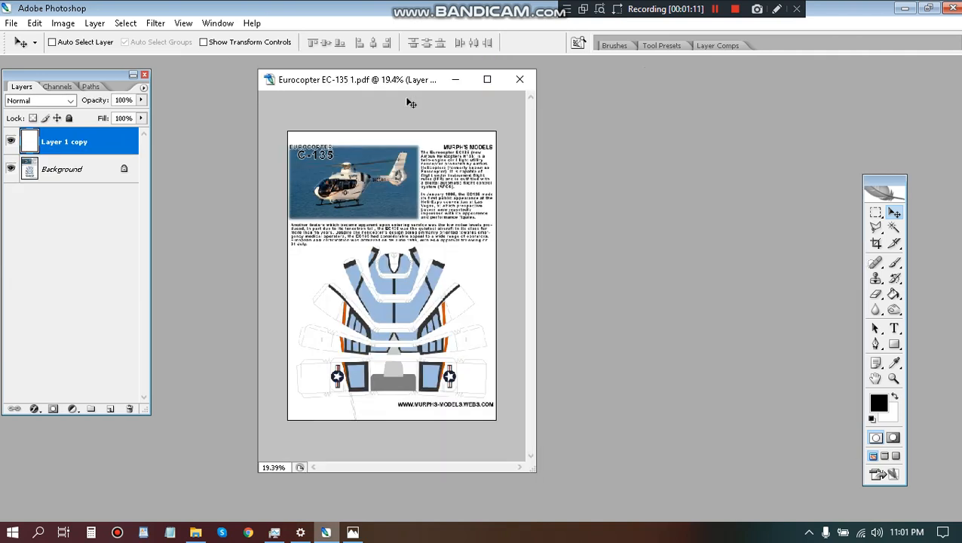
click(514, 82)
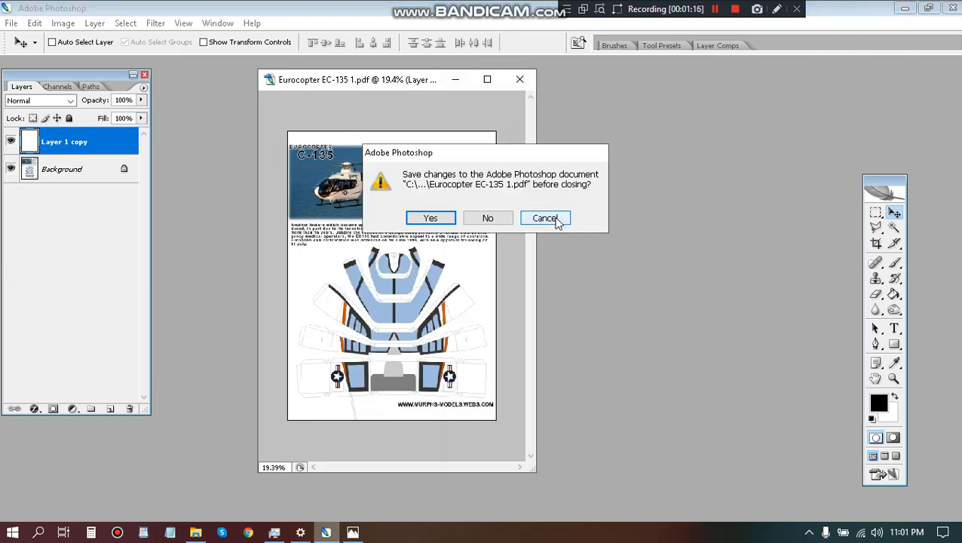
click(554, 219)
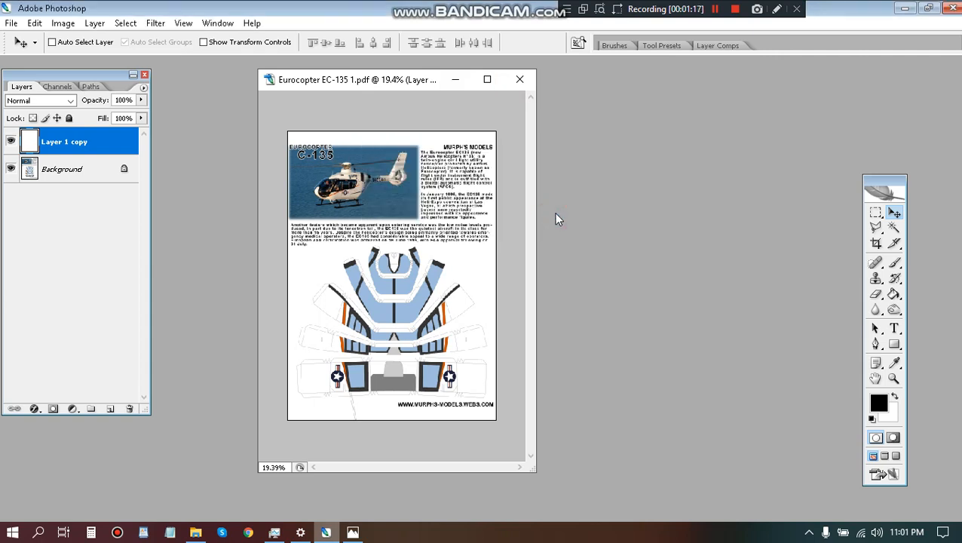
click(520, 80)
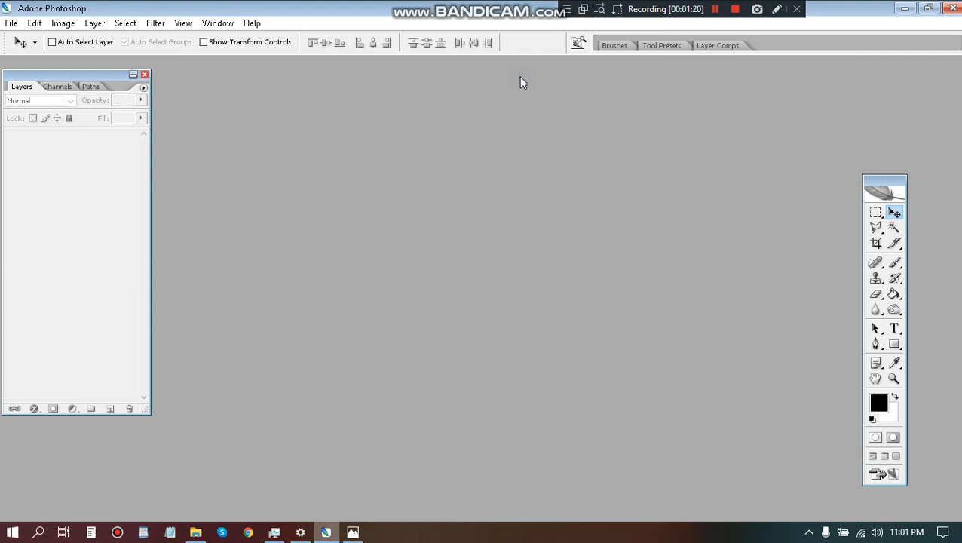